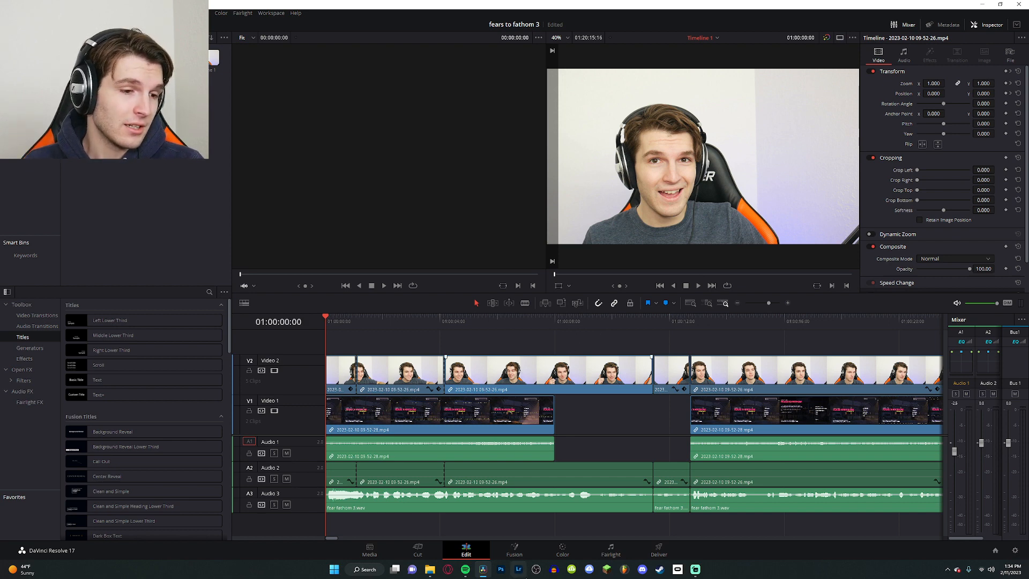
# Step: Review the edited intro from the timeline start through the cut to the gameplay at about 13 seconds
pyautogui.press('space')
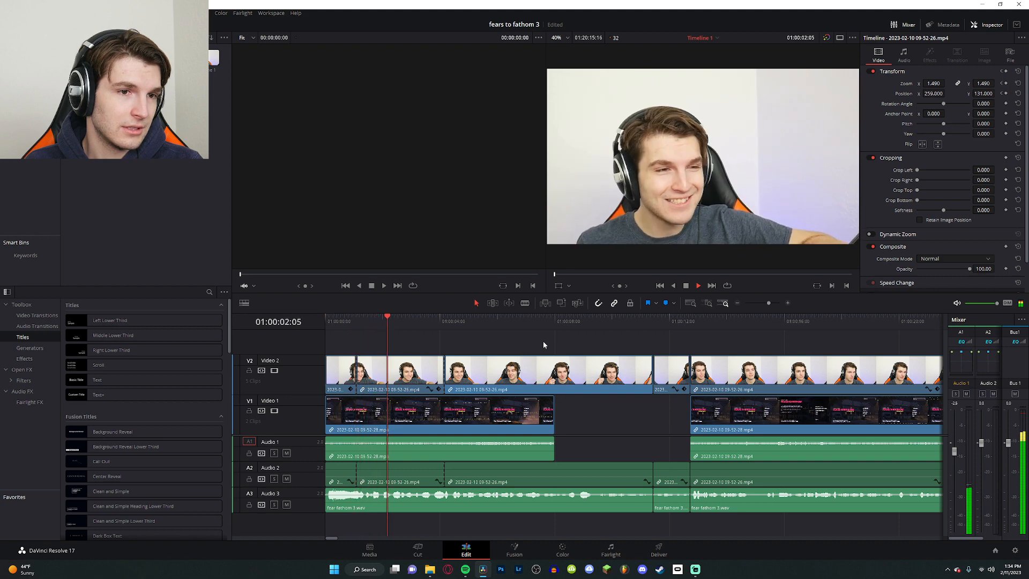
pyautogui.press('space')
pyautogui.moveTo(354, 321); pyautogui.dragTo(277, 325)
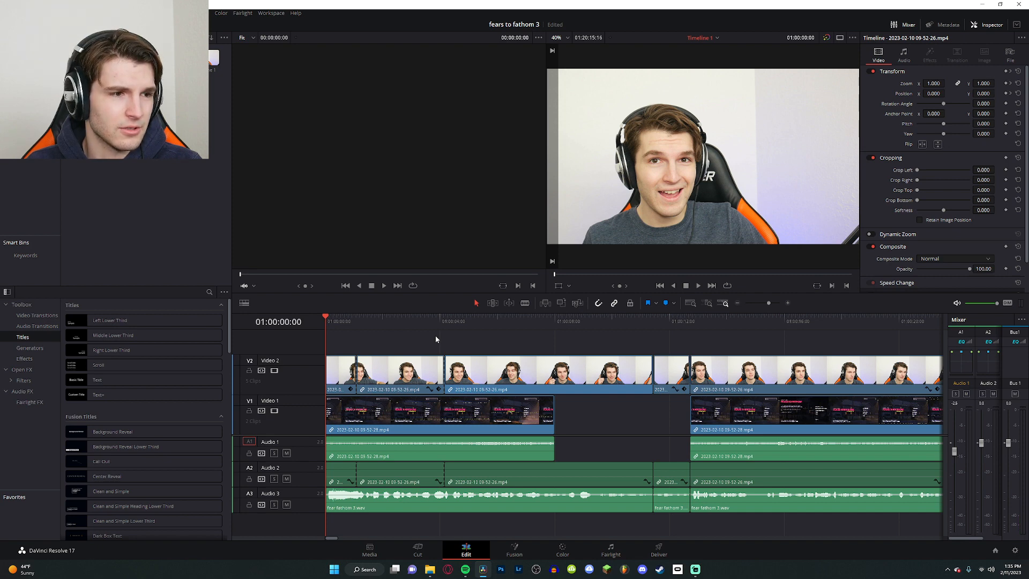
pyautogui.press('space')
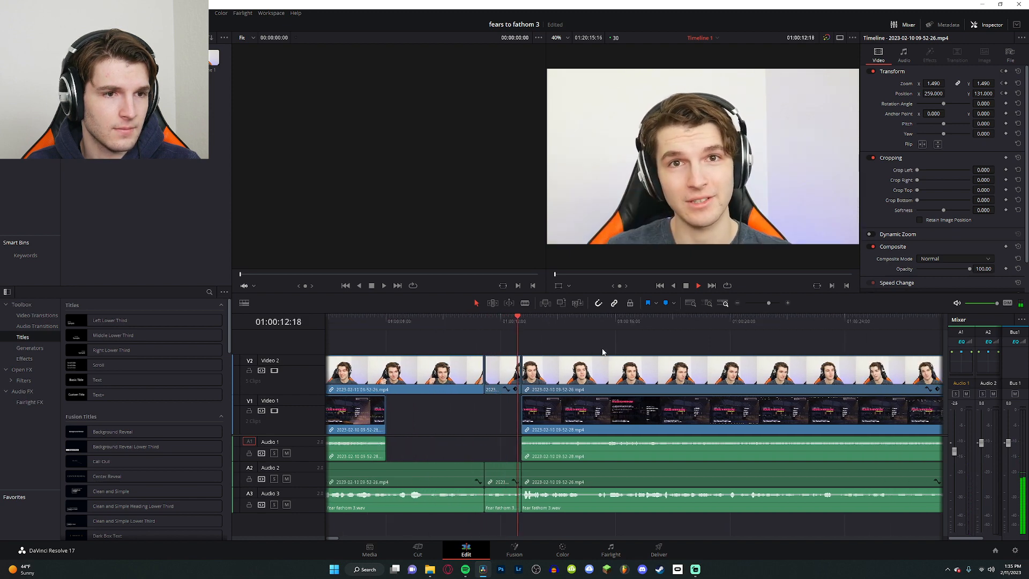
pyautogui.press('space')
pyautogui.moveTo(513, 322)
pyautogui.mouseDown()
pyautogui.moveTo(493, 323)
pyautogui.moveTo(560, 344)
pyautogui.mouseUp()
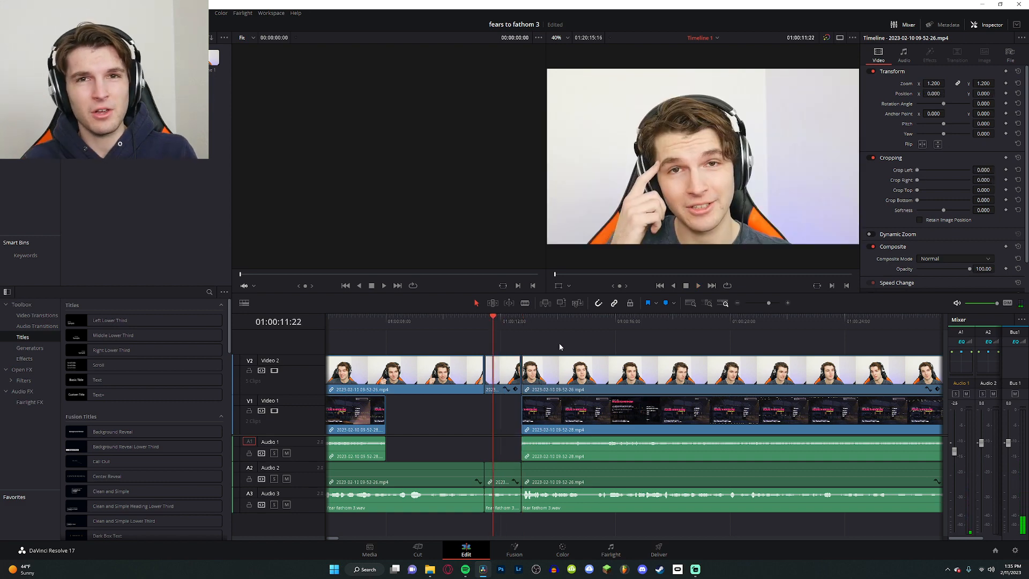
pyautogui.hscroll(-3, 558, 343)
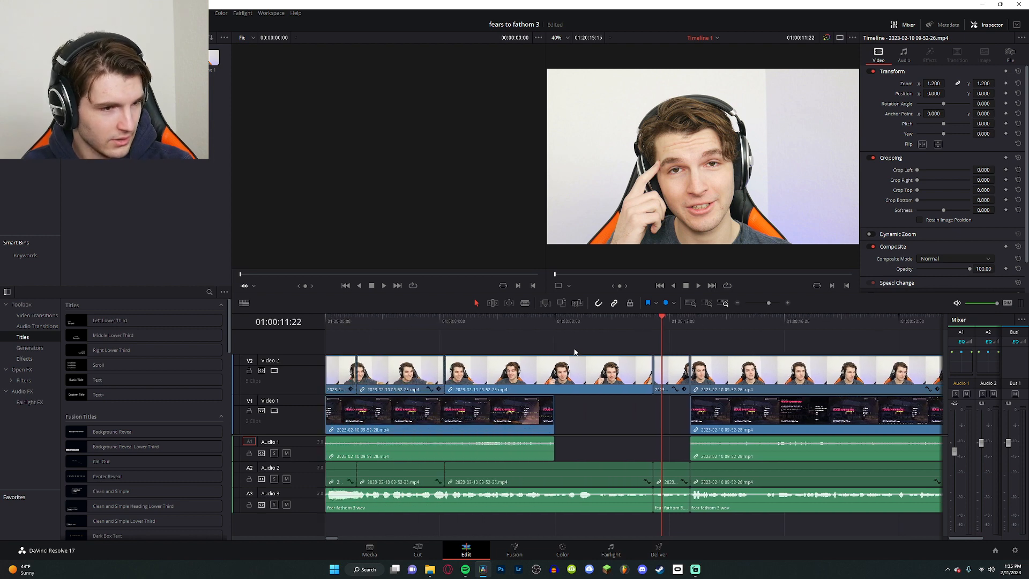
pyautogui.press('space')
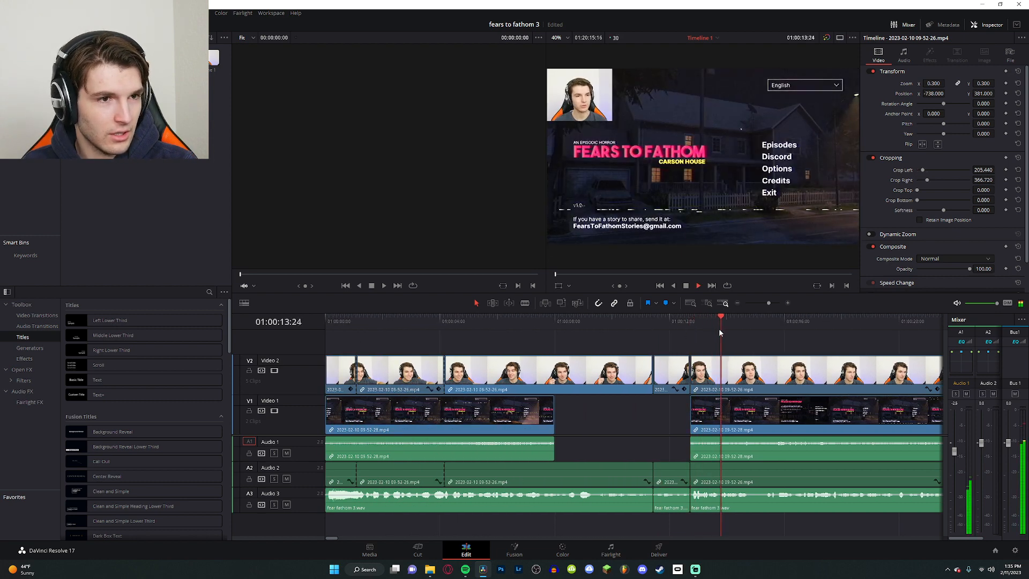
pyautogui.press('space')
# Step: Replay the first second of the timeline and return to the zoomed facecam frame at 01:00:00:21
pyautogui.press('Home')
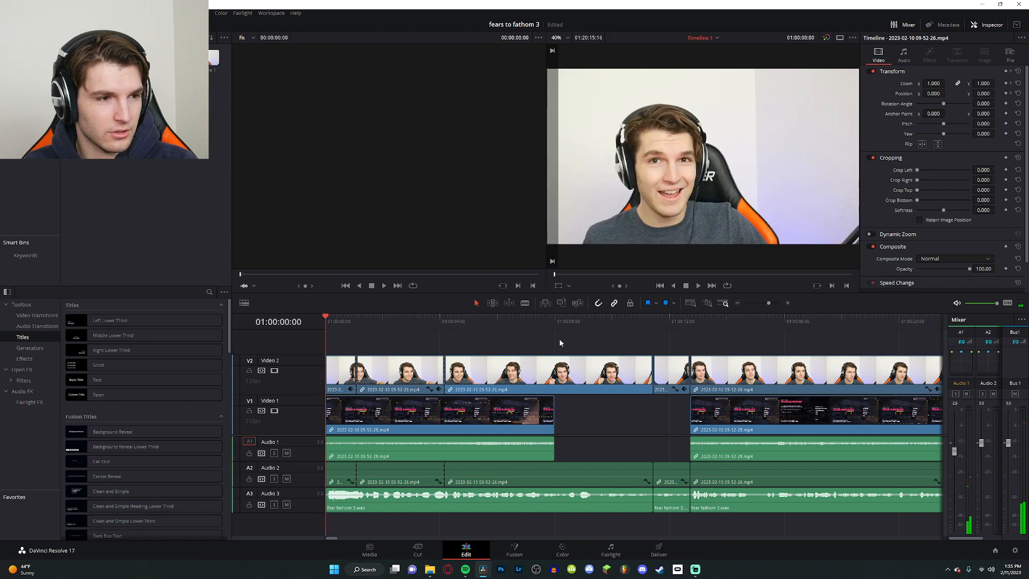
pyautogui.press('space')
pyautogui.press('space')
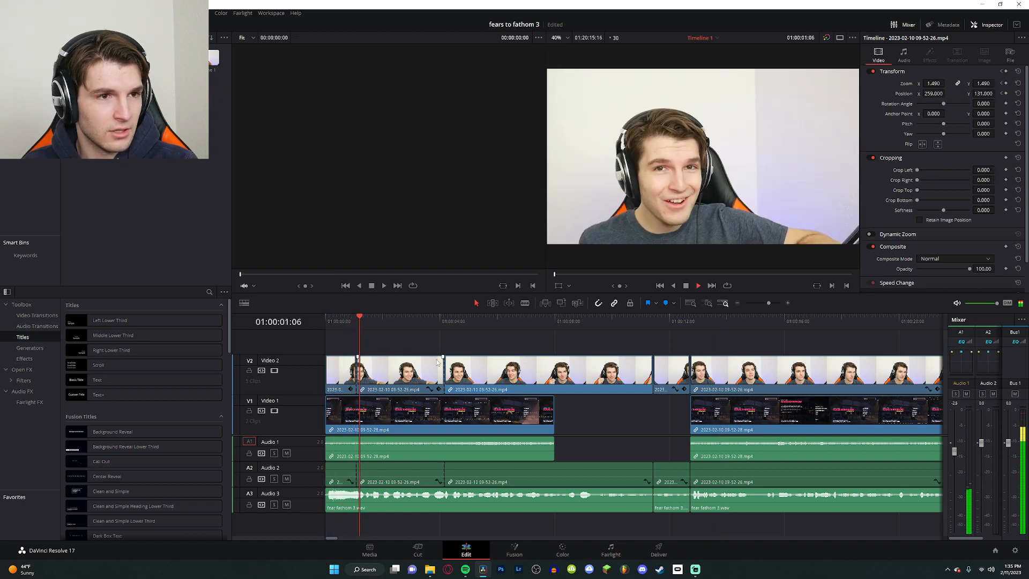
pyautogui.click(346, 324)
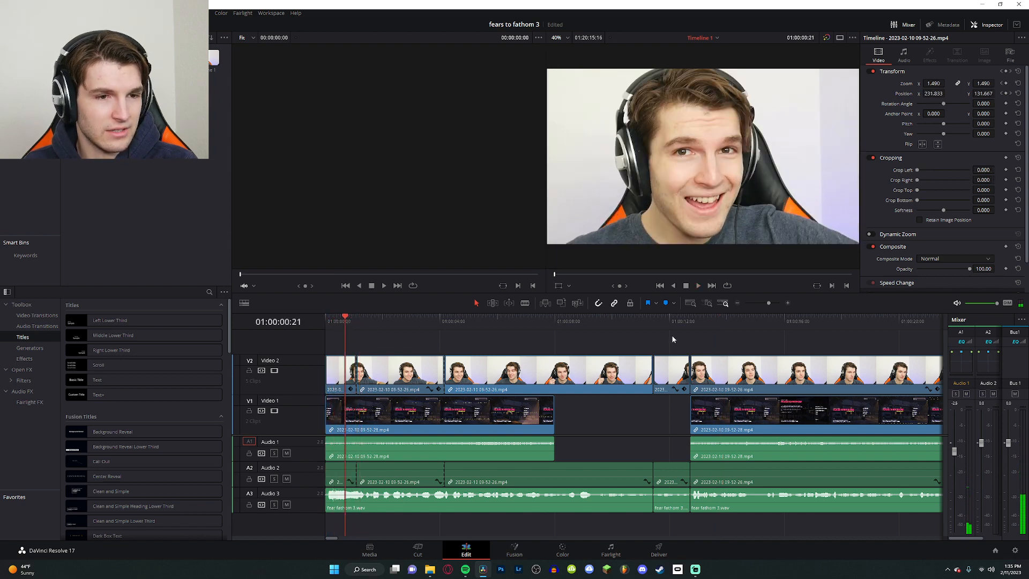
# Step: Play the gameplay section that follows the intro, up to 01:00:20:01
pyautogui.scroll(-1, 703, 349)
pyautogui.scroll(-3, 702, 349)
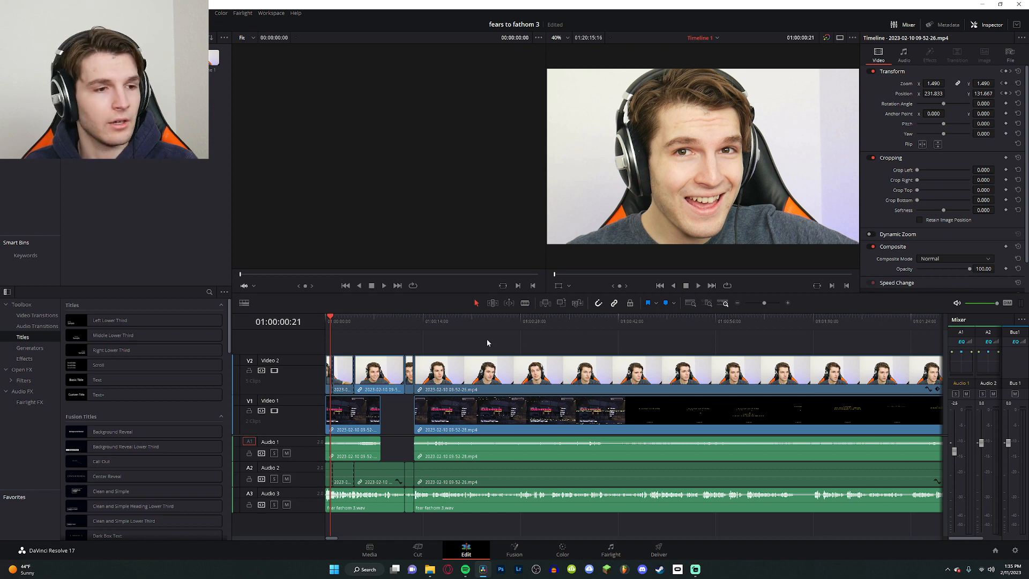
pyautogui.scroll(4, 438, 350)
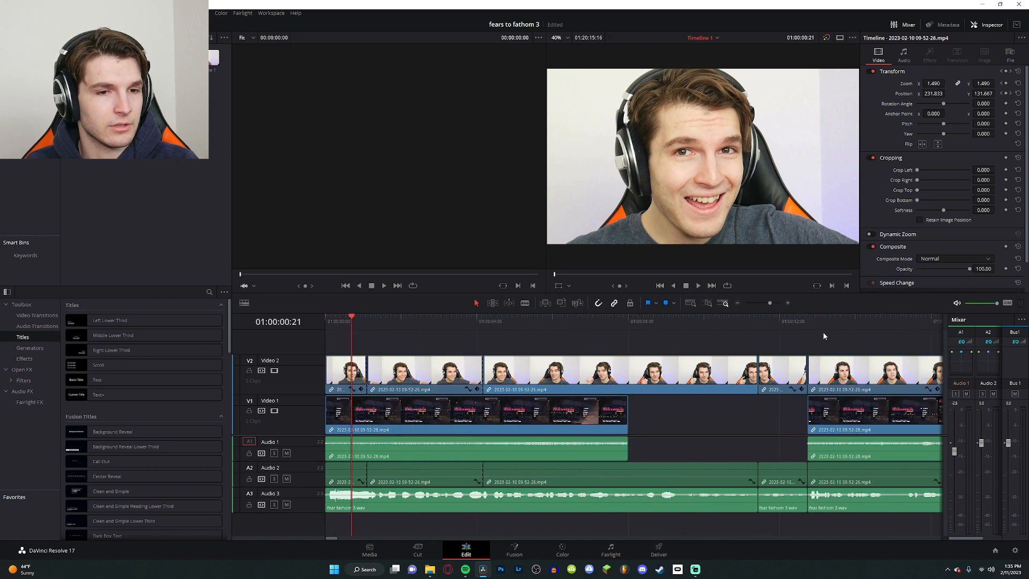
pyautogui.click(806, 325)
pyautogui.moveTo(846, 341); pyautogui.dragTo(869, 348)
pyautogui.press('space')
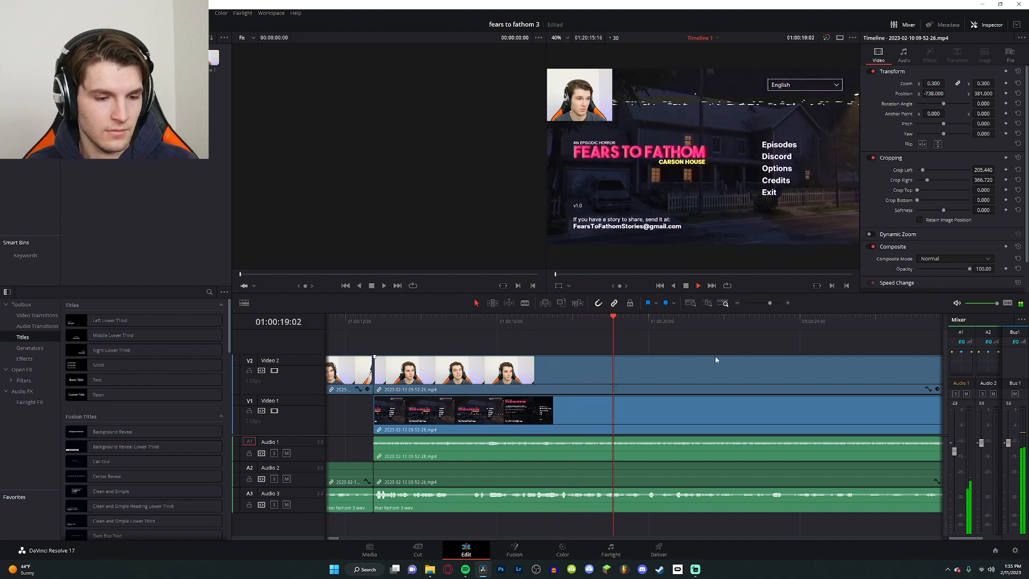
pyautogui.hscroll(5, 715, 358)
pyautogui.press('space')
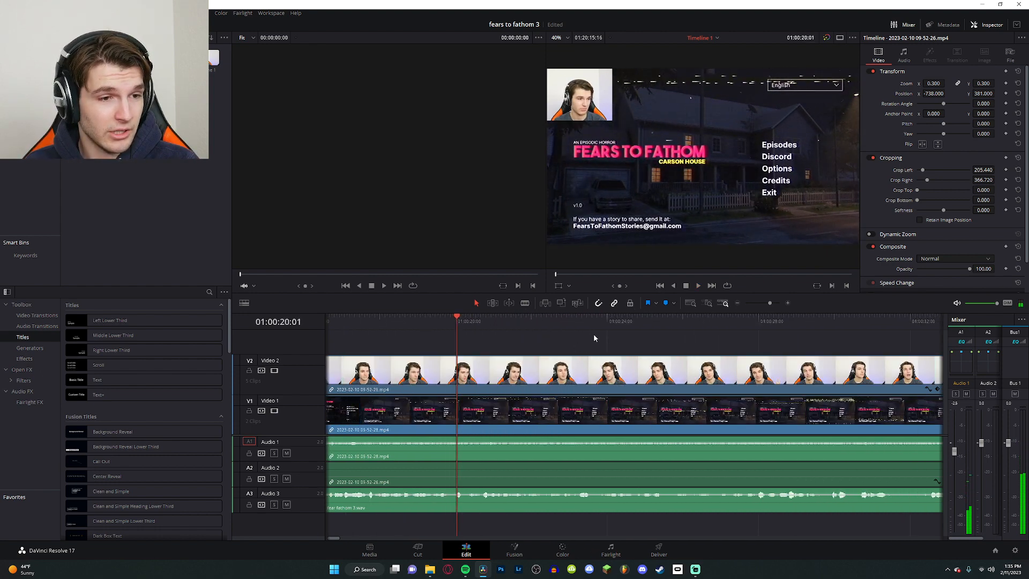
# Step: Examine the extent of the uncut footage across the timeline, returning to a close view around 01:00:20:01
pyautogui.moveTo(593, 334); pyautogui.dragTo(621, 353)
pyautogui.scroll(-4, 643, 358)
pyautogui.scroll(-5, 656, 363)
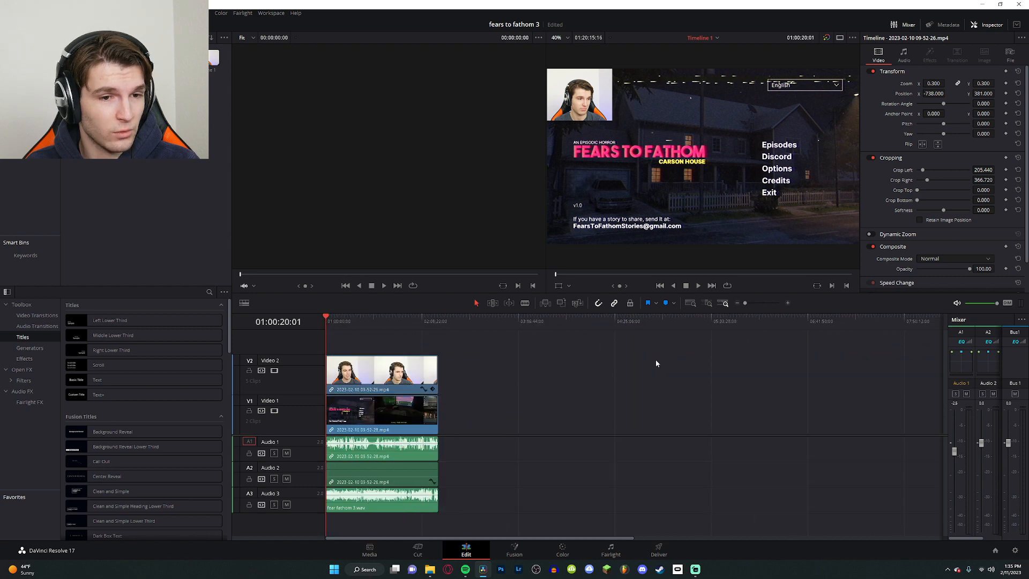
pyautogui.scroll(5, 543, 369)
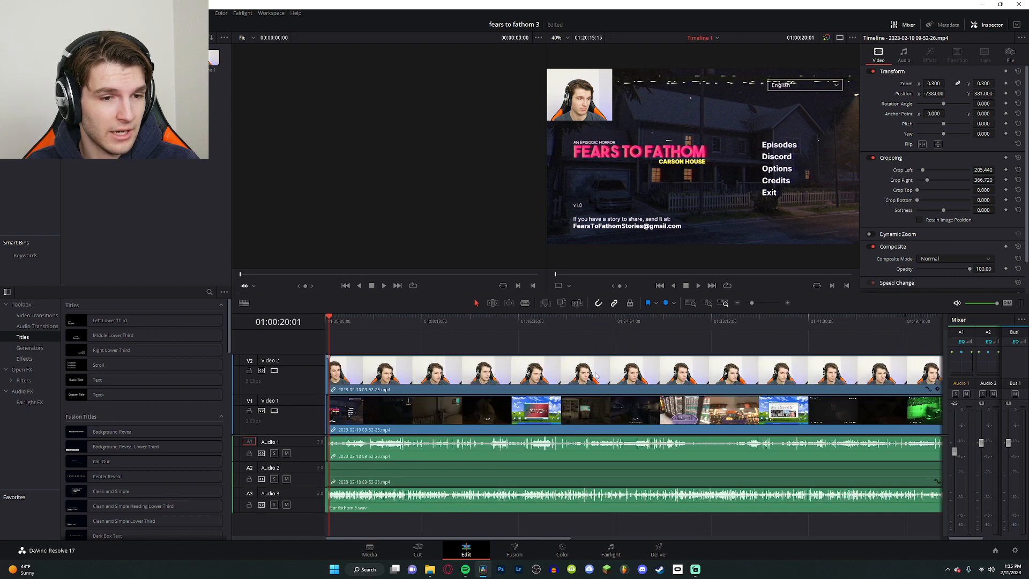
pyautogui.scroll(8, 427, 372)
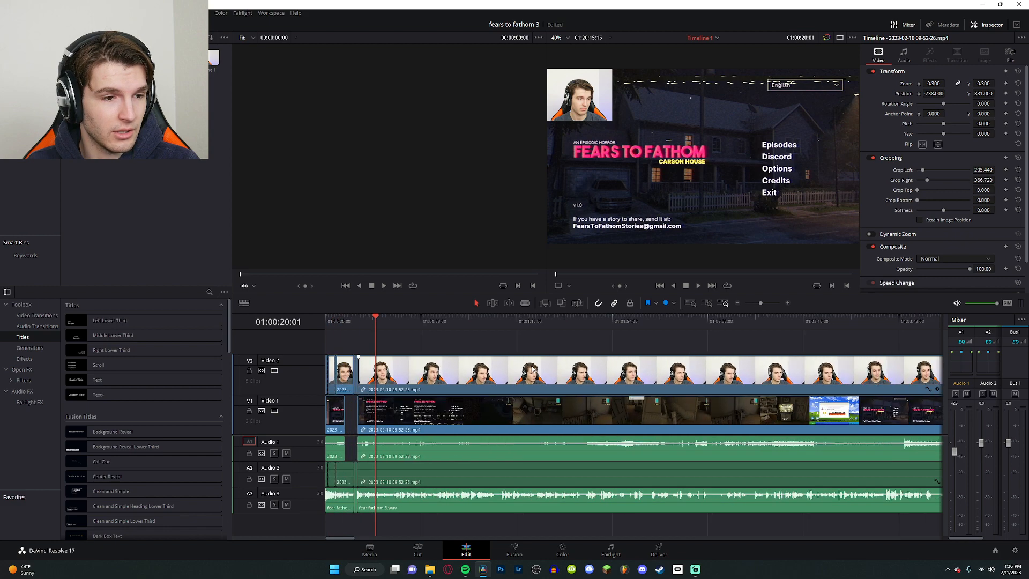
pyautogui.scroll(3, 533, 368)
pyautogui.scroll(5, 570, 373)
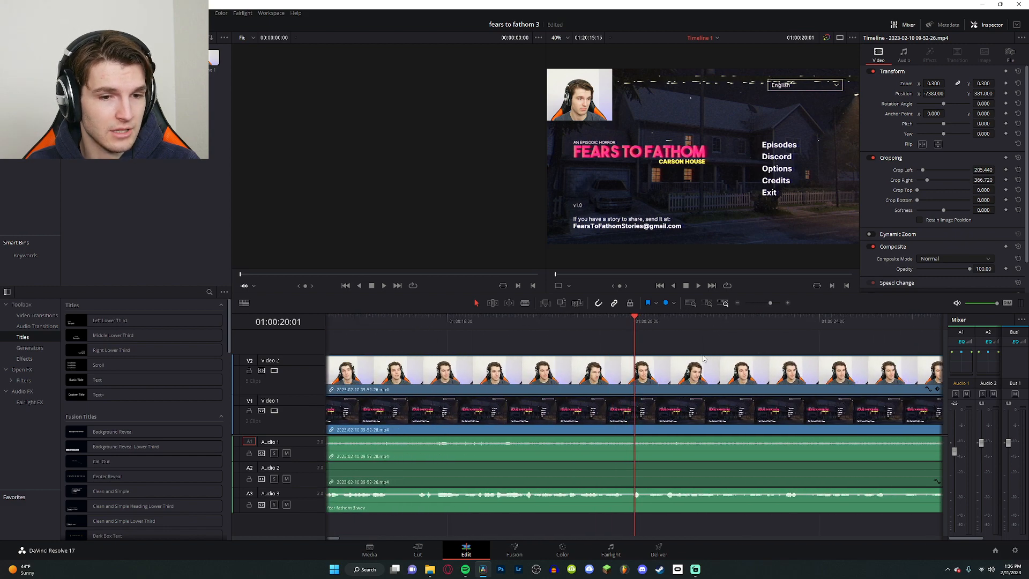
pyautogui.scroll(2, 703, 358)
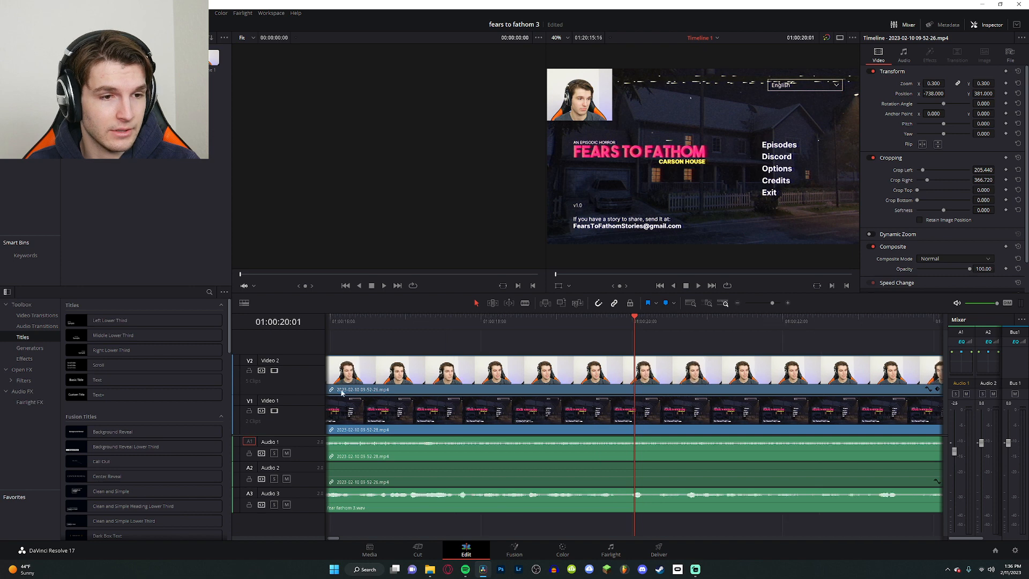
# Step: Play on past 01:00:30 to locate the spoken line and split the Video 2 facecam clip at 01:00:30:20
pyautogui.press('space')
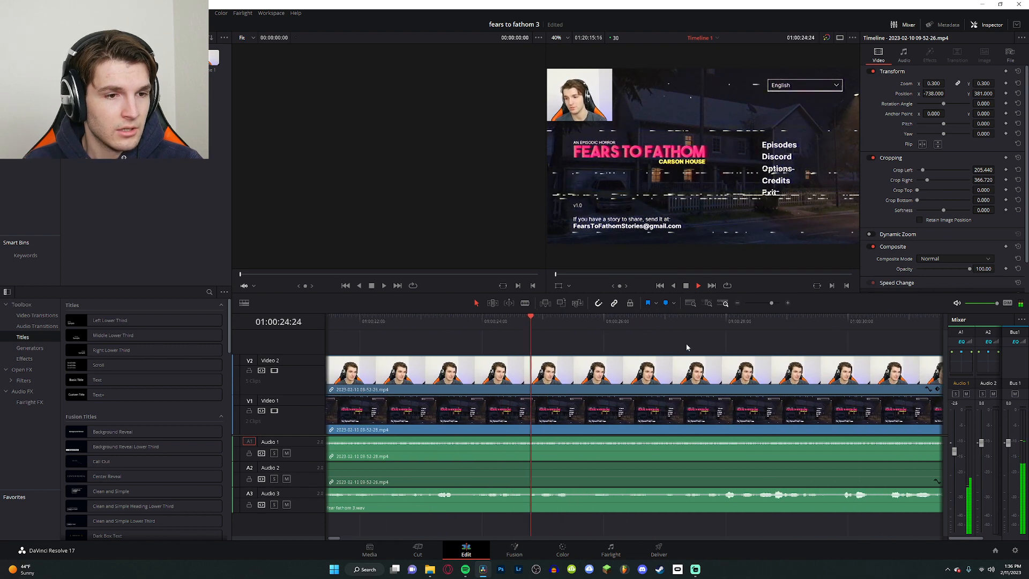
pyautogui.press('space')
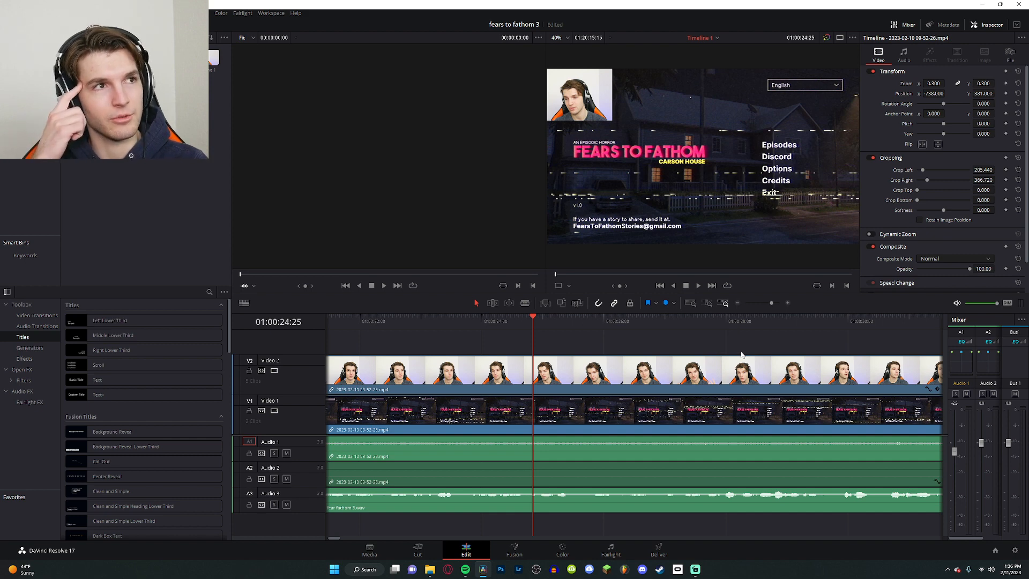
pyautogui.press('space')
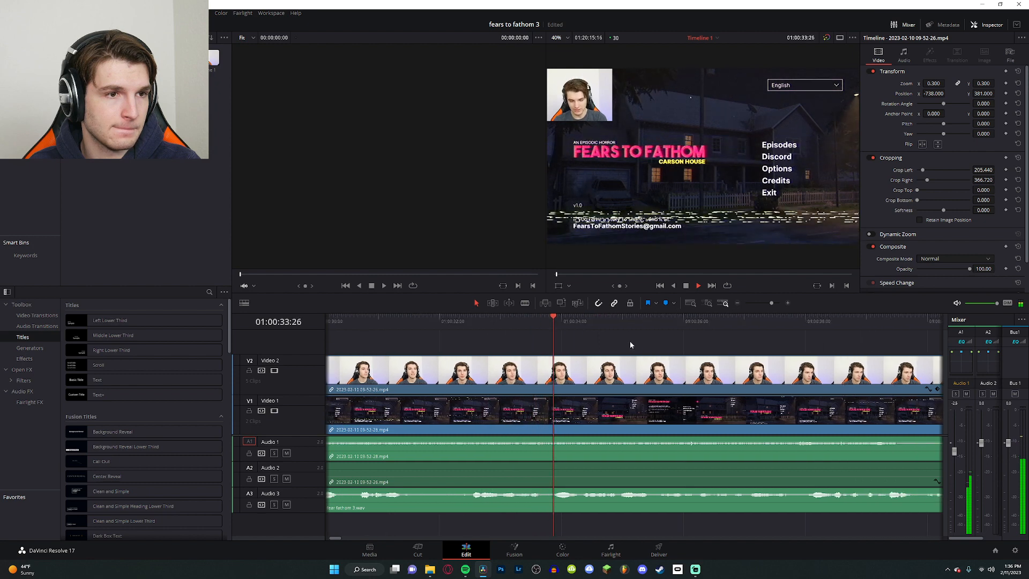
pyautogui.click(385, 324)
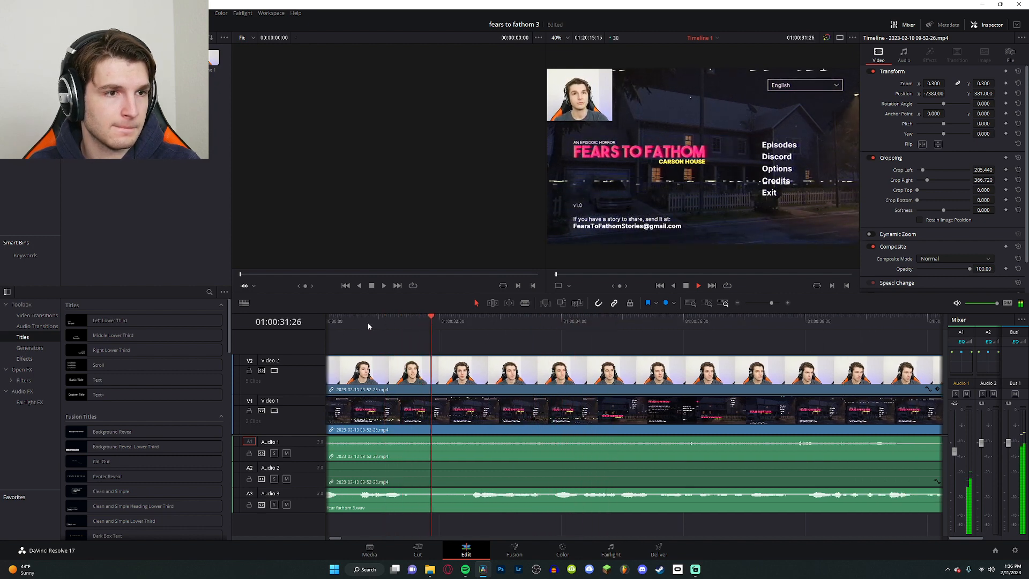
pyautogui.click(370, 322)
pyautogui.click(423, 321)
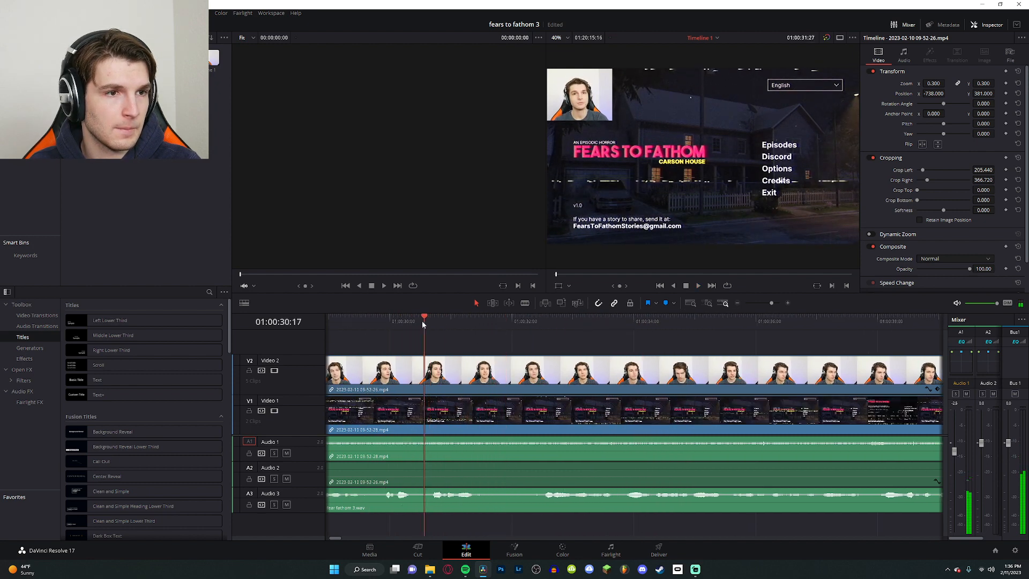
pyautogui.press('b')
pyautogui.click(427, 373)
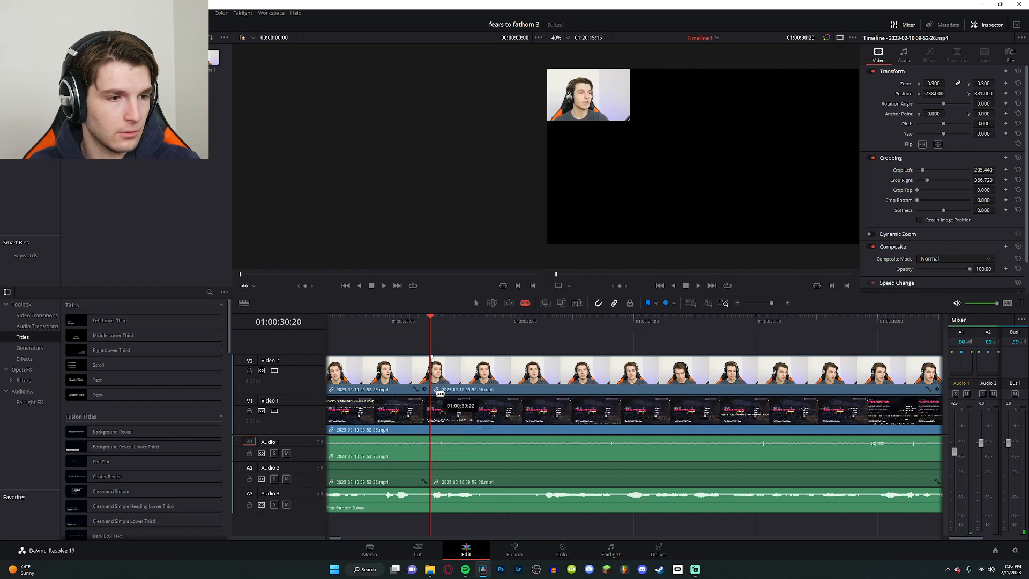
# Step: Find the end of the spoken line and split the Video 2 facecam clip at 01:00:32:10
pyautogui.press('space')
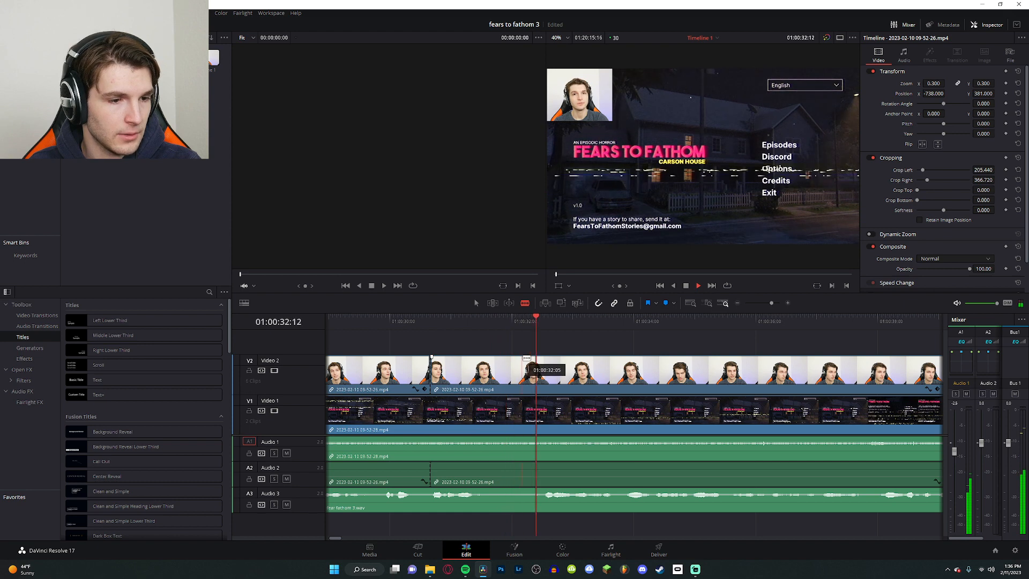
pyautogui.click(535, 330)
pyautogui.click(533, 316)
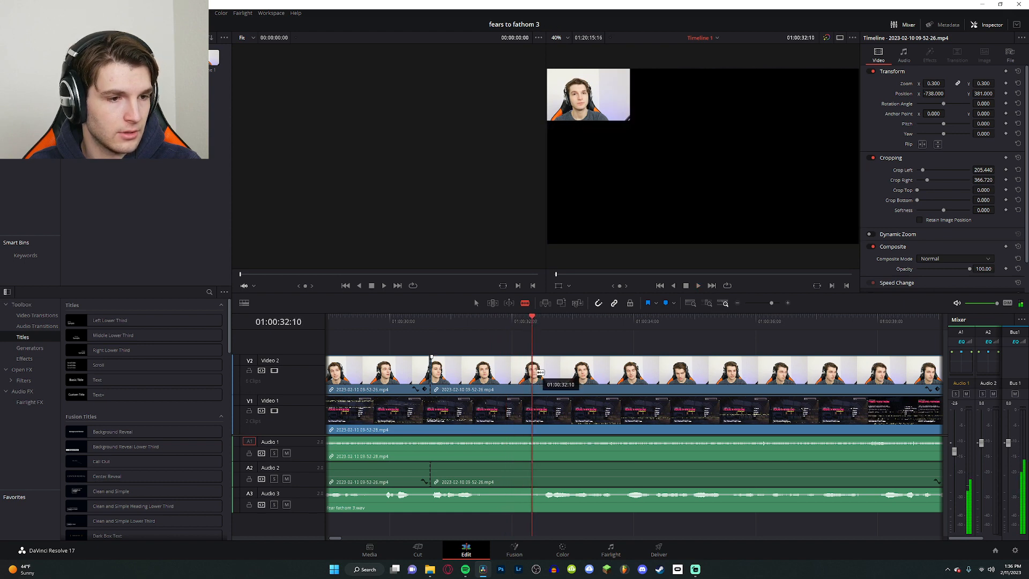
pyautogui.click(532, 378)
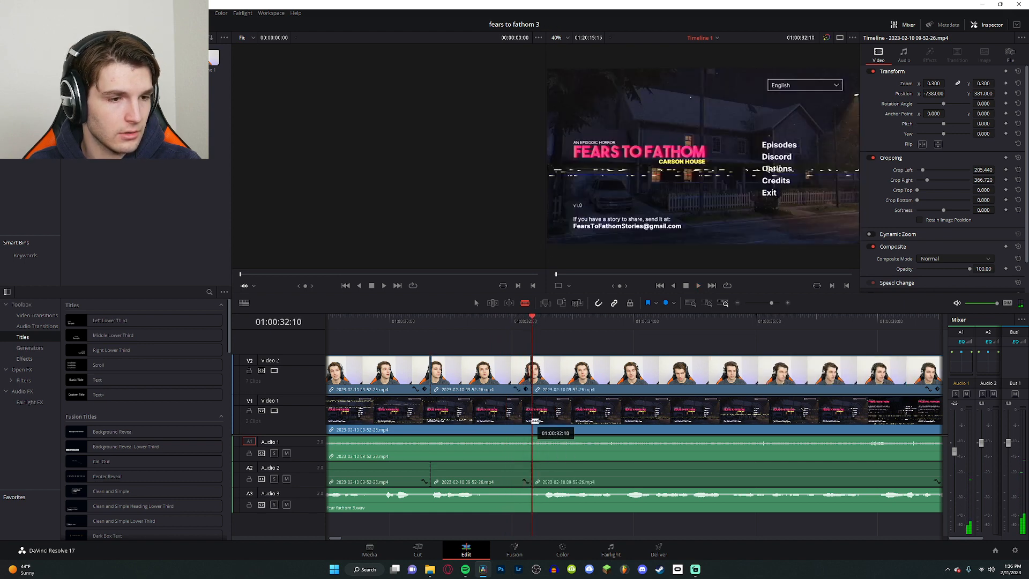
# Step: Split the Video 1 gameplay clip at 01:00:31:11 and at the 01:00:32:10 facecam cut, then delete the piece between
pyautogui.click(462, 329)
pyautogui.moveTo(462, 329); pyautogui.dragTo(473, 328)
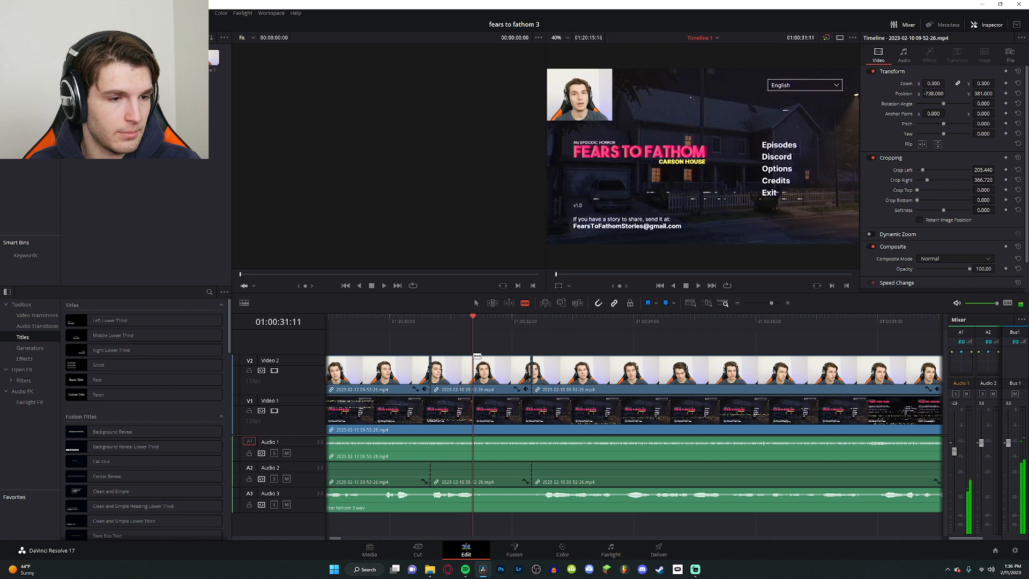
pyautogui.click(473, 410)
pyautogui.click(540, 410)
pyautogui.press('a')
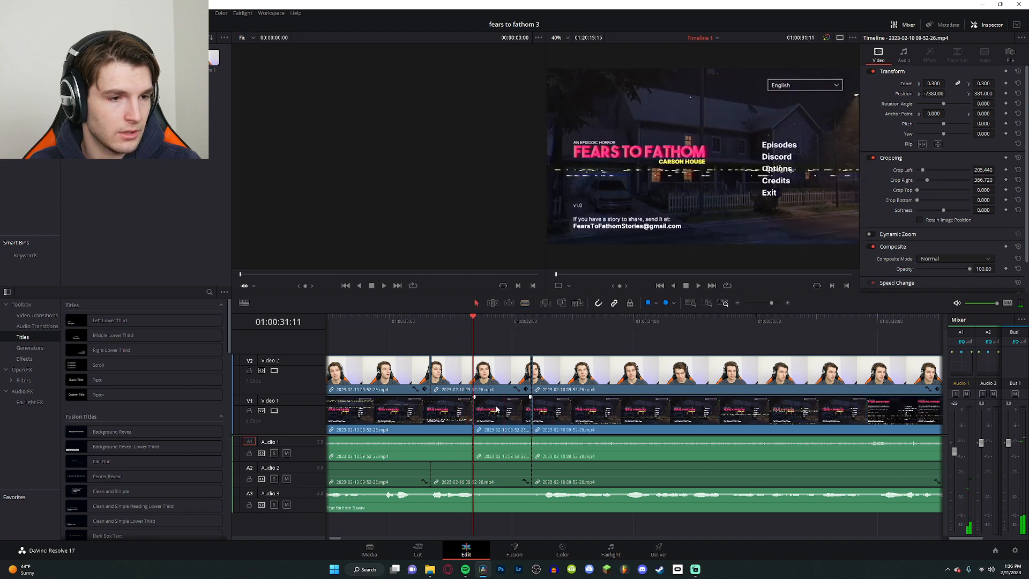
pyautogui.click(498, 410)
pyautogui.press('Delete')
# Step: Reset the transform and cropping of the short Video 2 facecam segment between the two cuts so it fills the frame
pyautogui.click(485, 376)
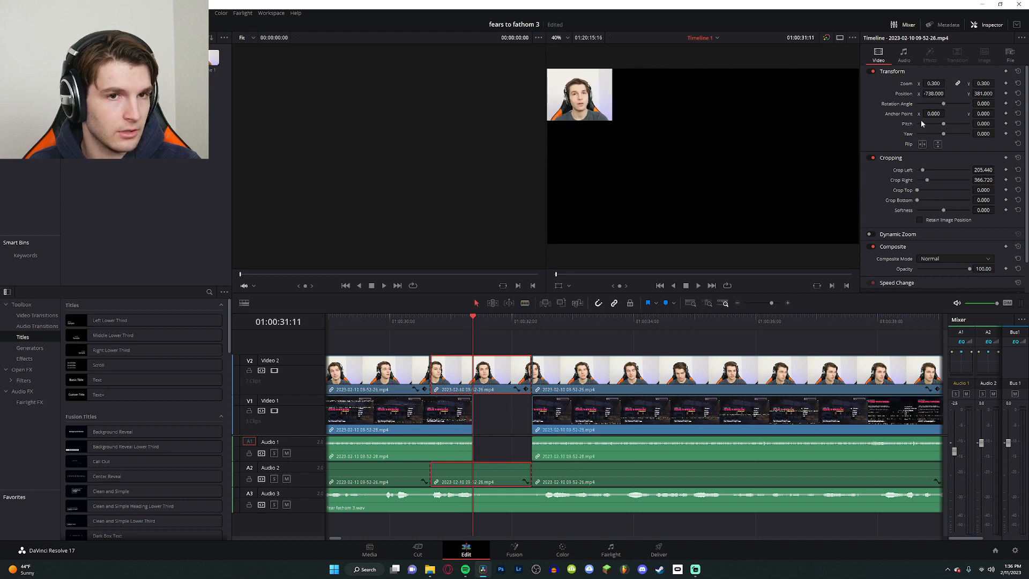
pyautogui.click(1017, 71)
pyautogui.click(1017, 157)
# Step: Play back the edited section from about 01:00:30 past the full-screen facecam segment and save the project
pyautogui.click(552, 328)
pyautogui.hotkey('shift', 'Left')
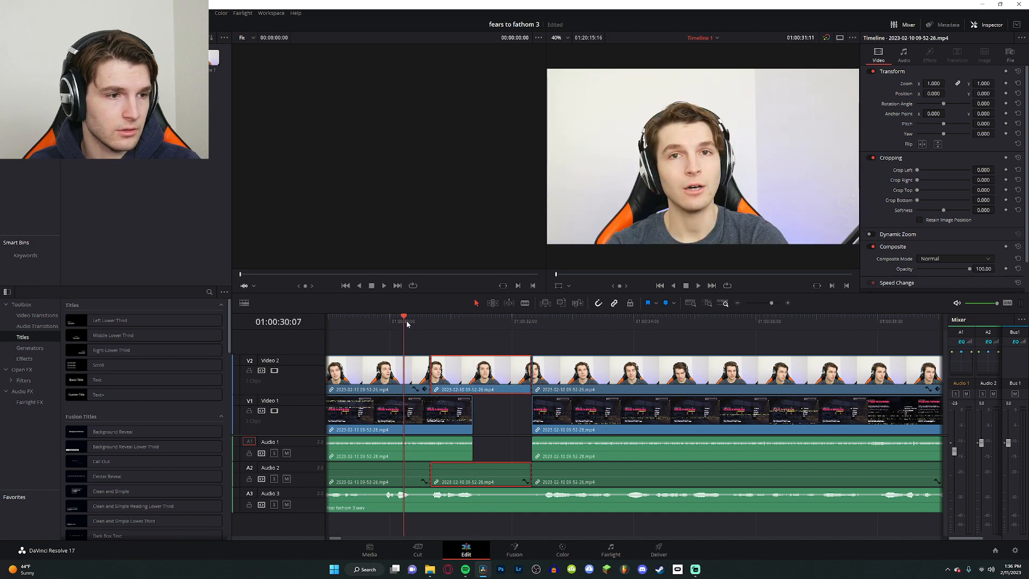
pyautogui.press('space')
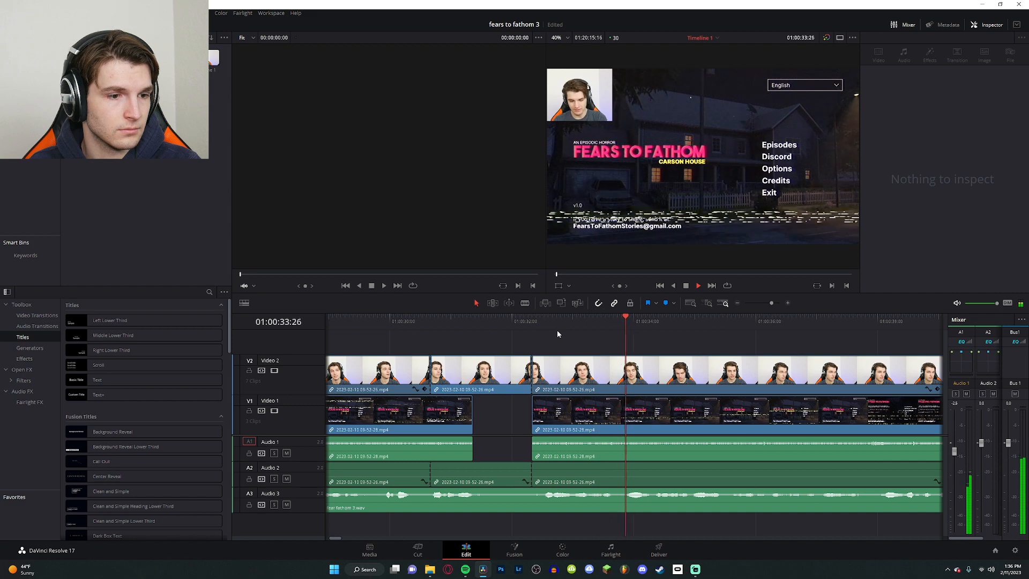
pyautogui.click(403, 325)
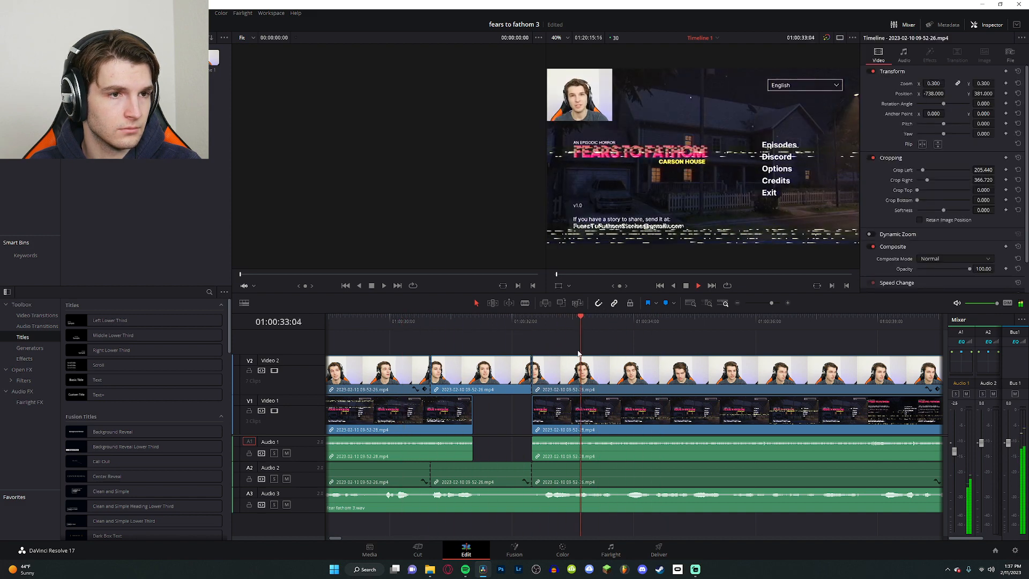
pyautogui.hotkey('ctrl', 's')
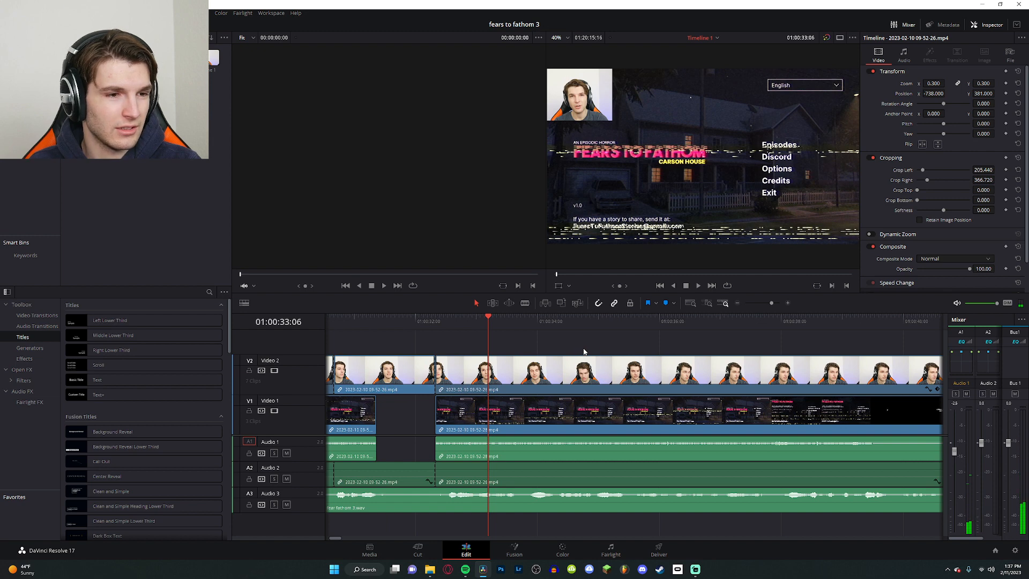
pyautogui.press('space')
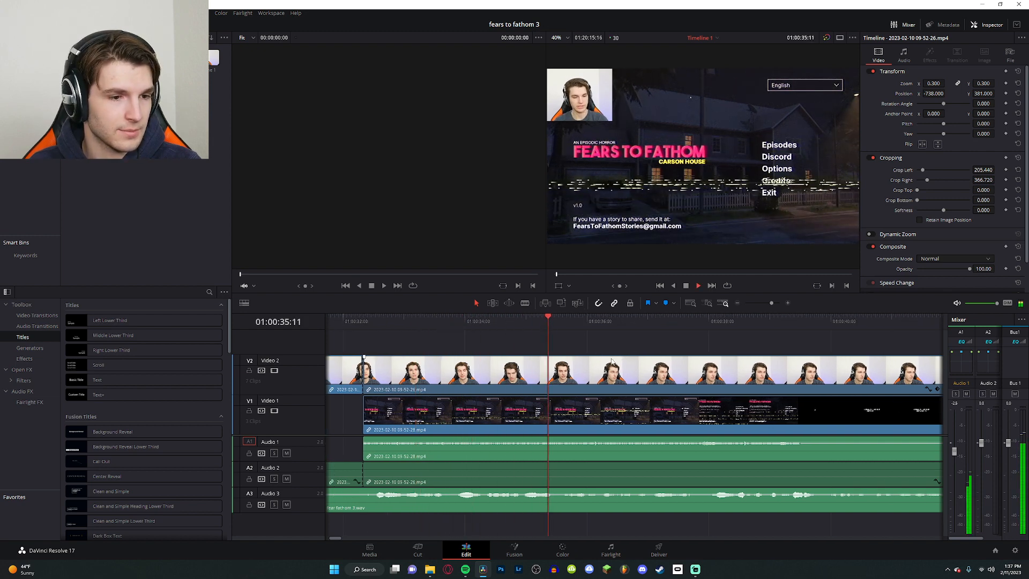
# Step: Review the main menu, title cards and opening story text from 01:00:35 onward for sections without commentary
pyautogui.hscroll(6, 612, 361)
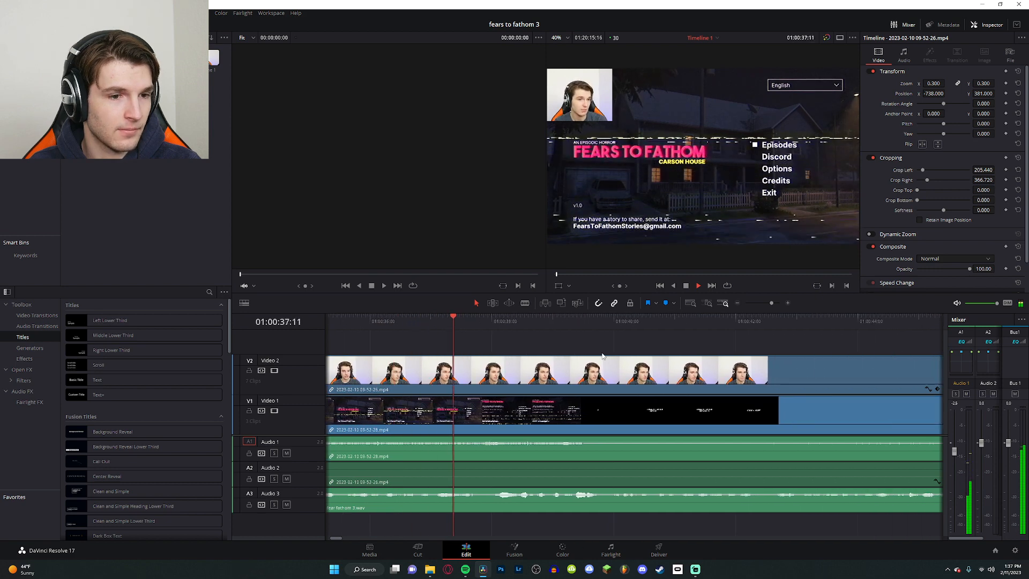
pyautogui.hscroll(3, 612, 343)
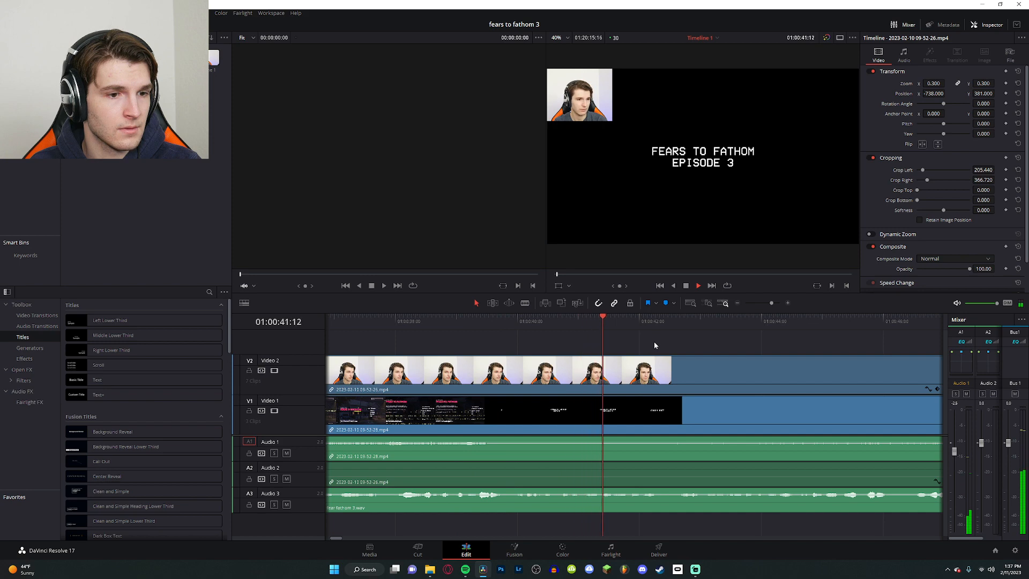
pyautogui.hscroll(7, 656, 346)
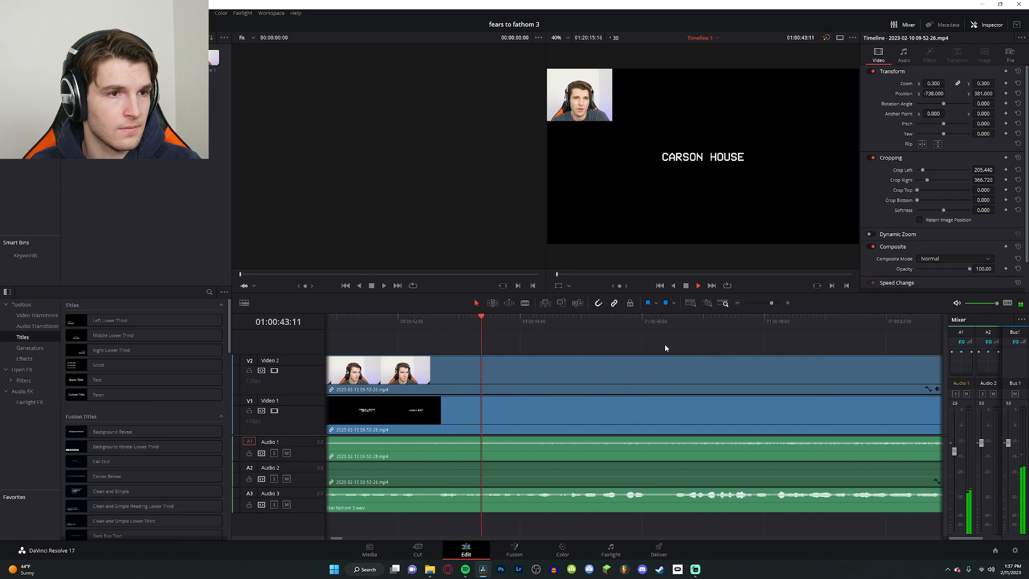
pyautogui.click(916, 323)
pyautogui.hscroll(1, 887, 341)
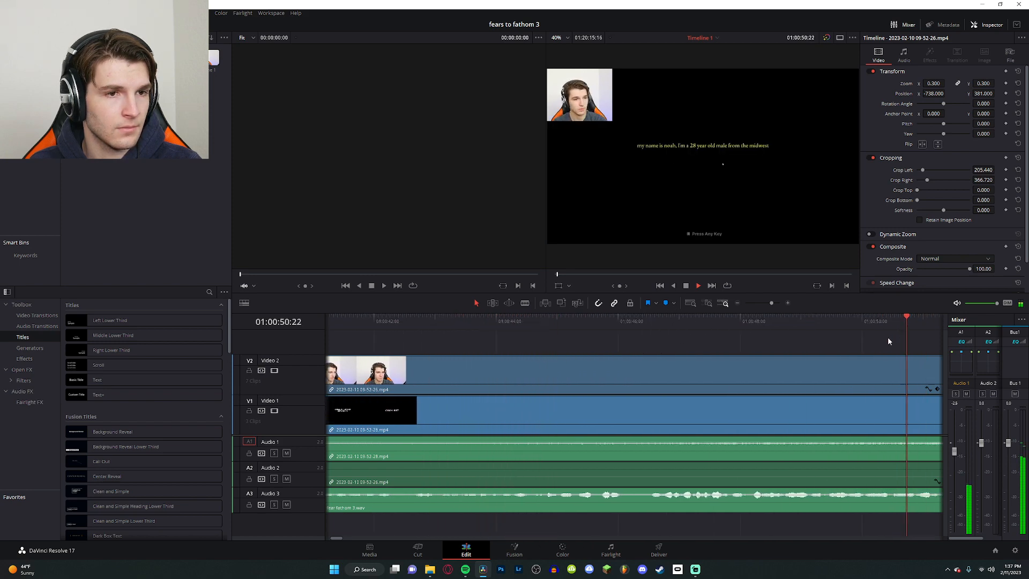
pyautogui.hscroll(8, 857, 343)
pyautogui.scroll(-3, 772, 350)
pyautogui.hscroll(3, 695, 361)
pyautogui.press('space')
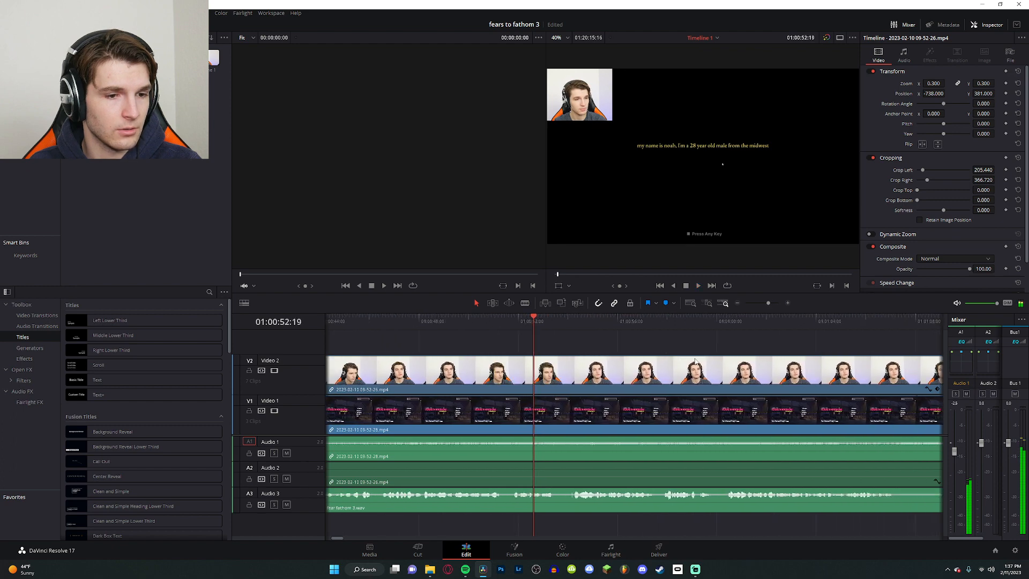
pyautogui.hscroll(3, 695, 361)
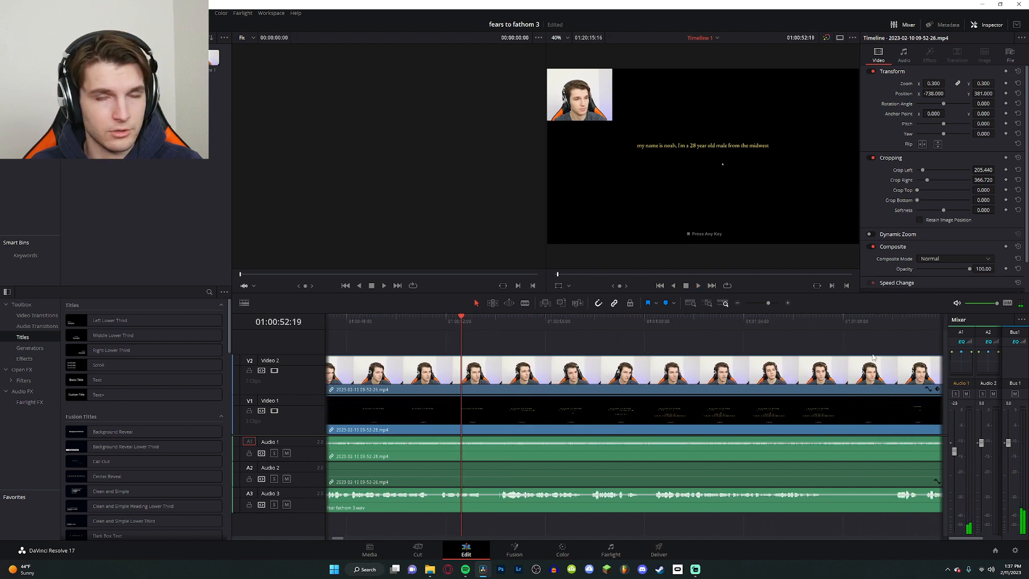
pyautogui.hscroll(7, 738, 343)
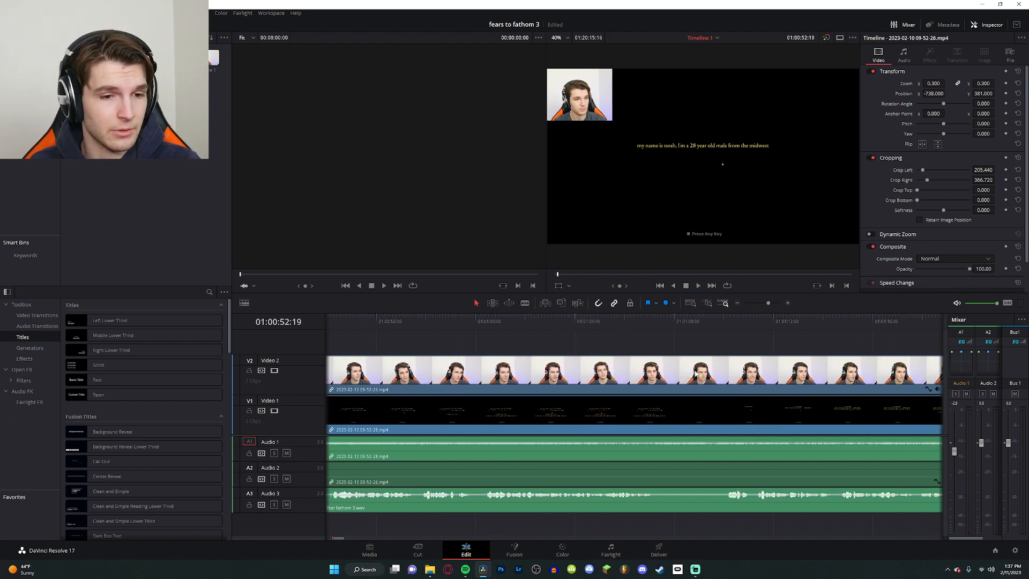
pyautogui.hscroll(-3, 498, 451)
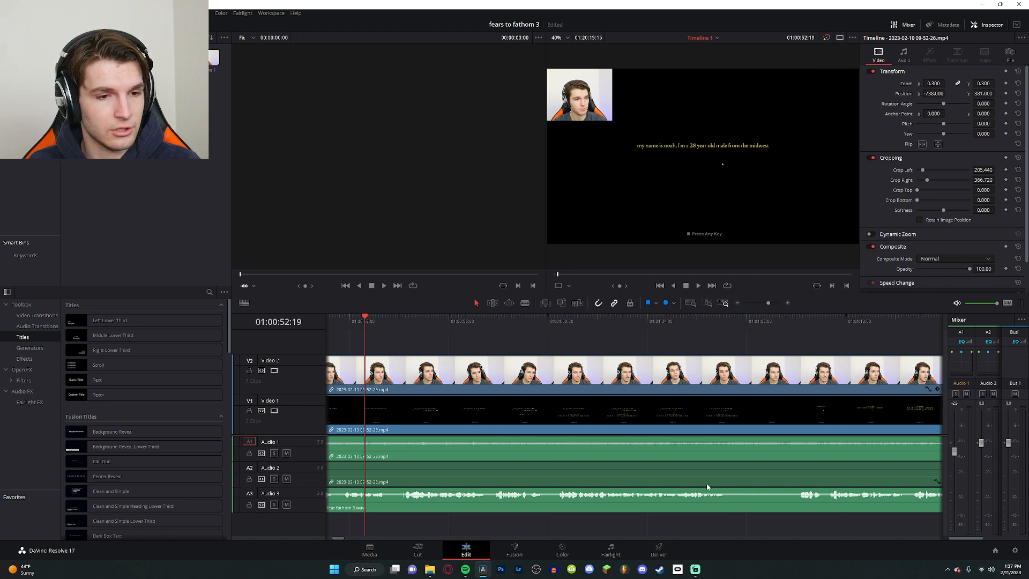
# Step: Play from 01:01:06:04 to locate the pause in commentary and split the Video 2, Video 1 and Audio 3 clips at about 01:01:07:03
pyautogui.click(700, 320)
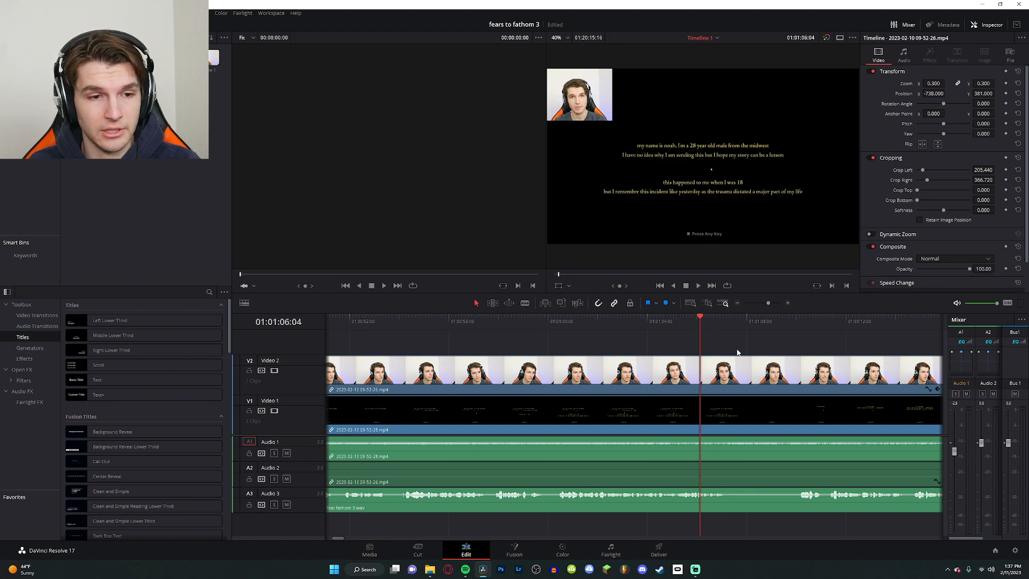
pyautogui.press('space')
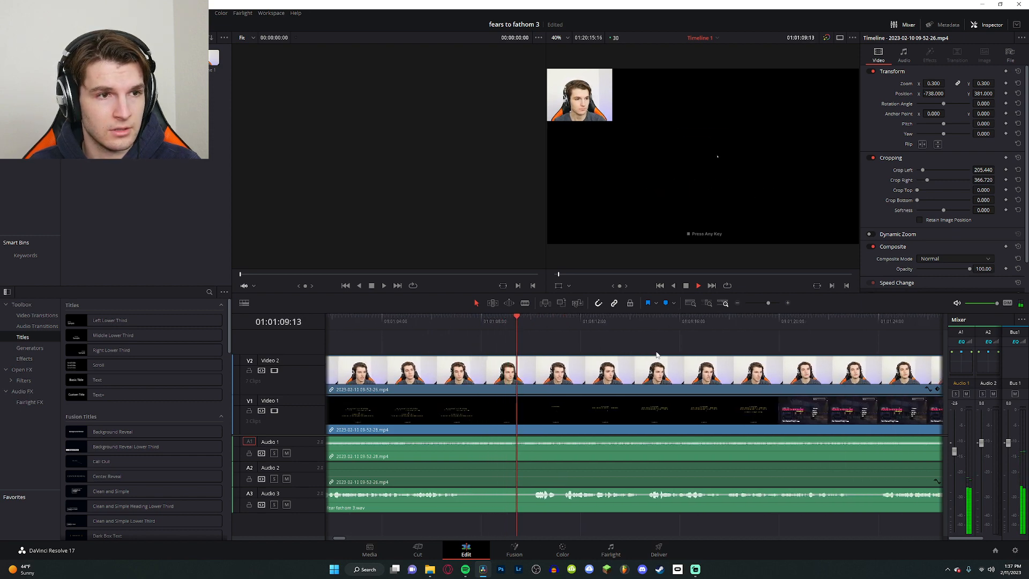
pyautogui.moveTo(427, 322); pyautogui.dragTo(459, 328)
pyautogui.press('b')
pyautogui.click(458, 374)
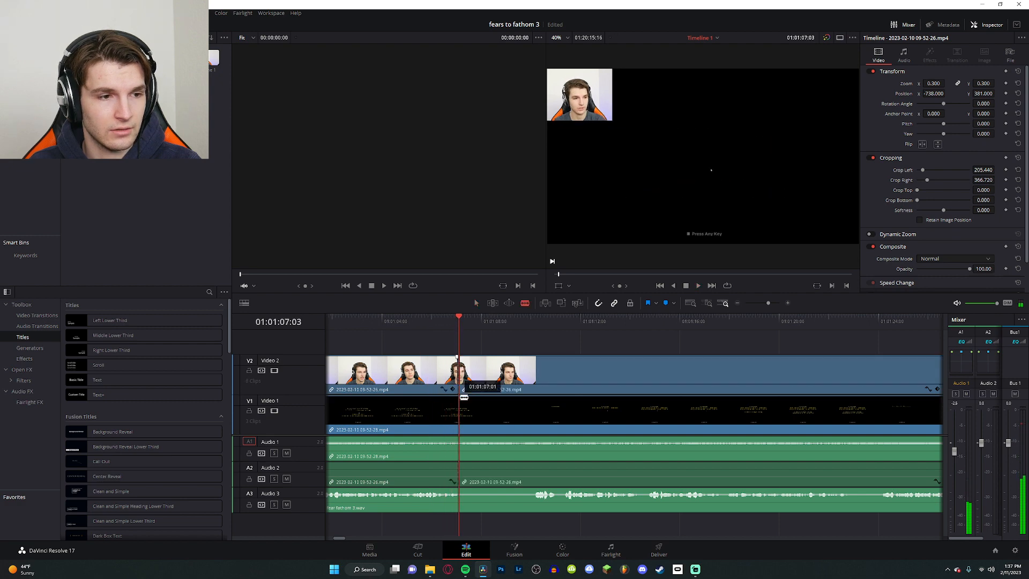
pyautogui.click(458, 399)
pyautogui.click(456, 503)
pyautogui.press('a')
# Step: Play to the end of the pause and split the Video 2, Video 1 and Audio 3 clips at 01:01:09:23
pyautogui.press('space')
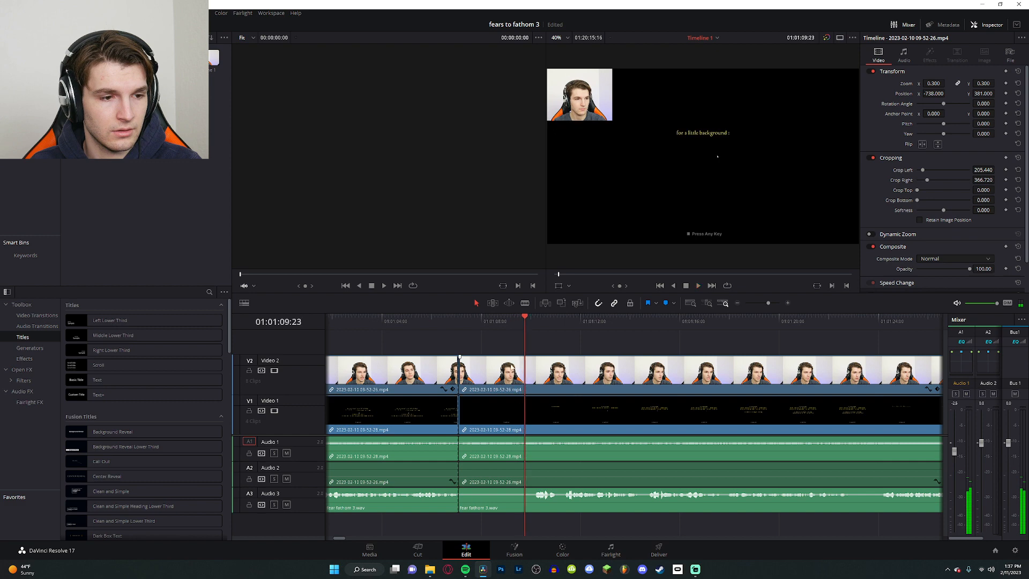
pyautogui.press('b')
pyautogui.click(525, 375)
pyautogui.click(525, 405)
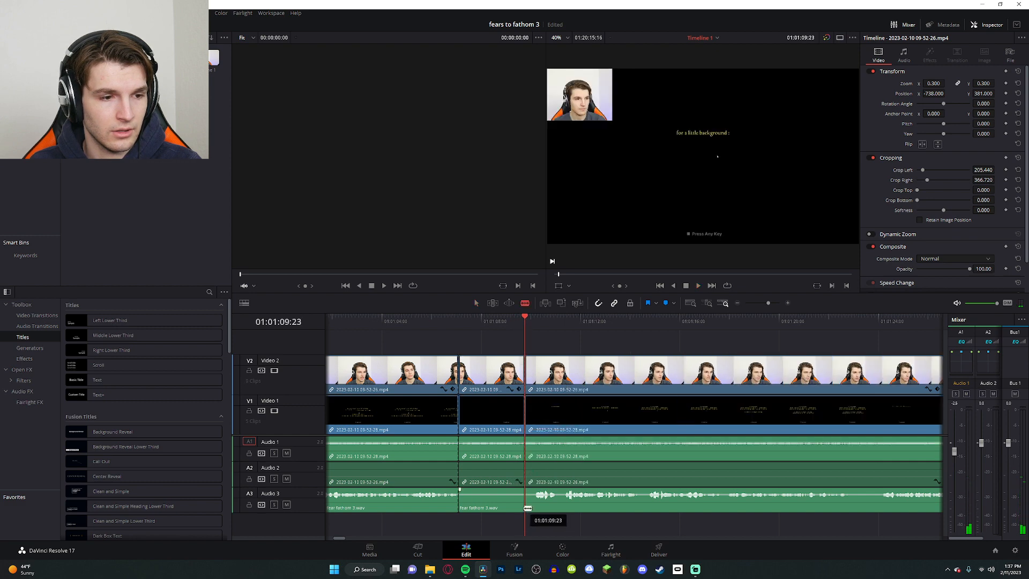
pyautogui.click(526, 506)
pyautogui.press('a')
# Step: Move all clips after the second cut back to the first cut, overwriting the silent piece, and play back the join from 01:01:06:08
pyautogui.moveTo(555, 348); pyautogui.dragTo(605, 492)
pyautogui.moveTo(589, 392); pyautogui.dragTo(523, 393)
pyautogui.click(438, 323)
pyautogui.click(527, 341)
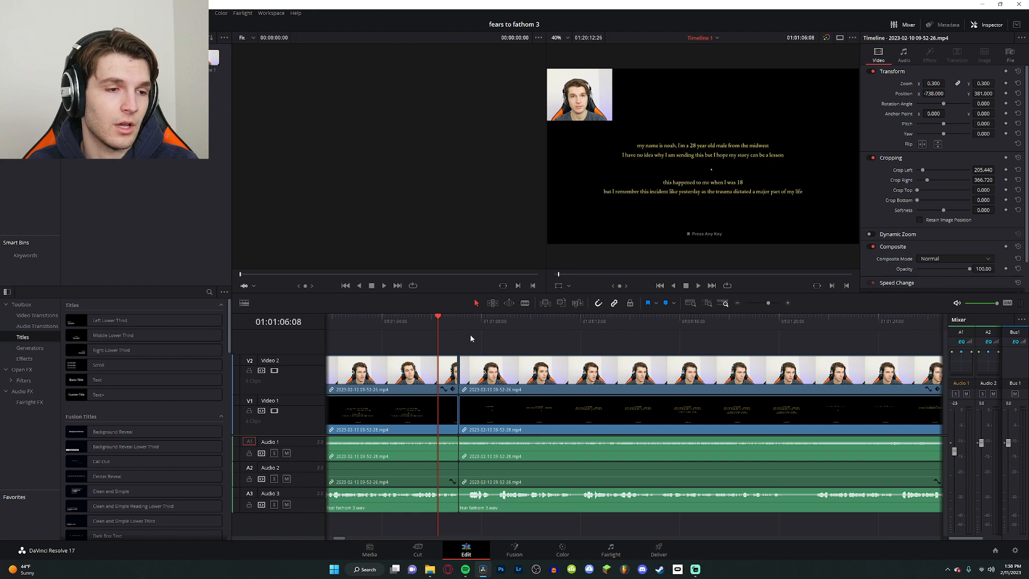
pyautogui.press('space')
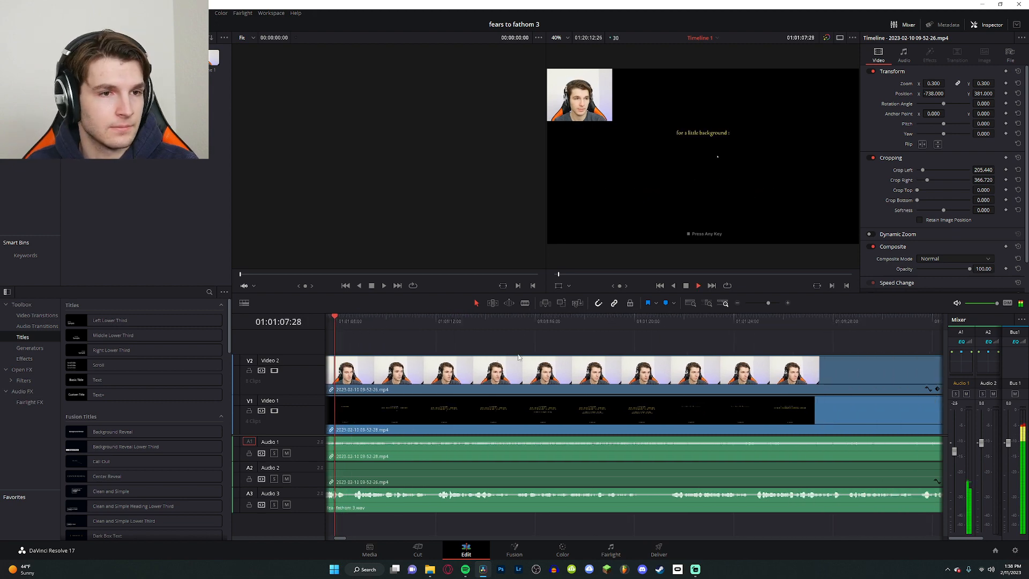
# Step: Skim the story text and the start of the laundromat gameplay from 01:01:26 to 01:02:03, sampling playback along the way
pyautogui.click(804, 321)
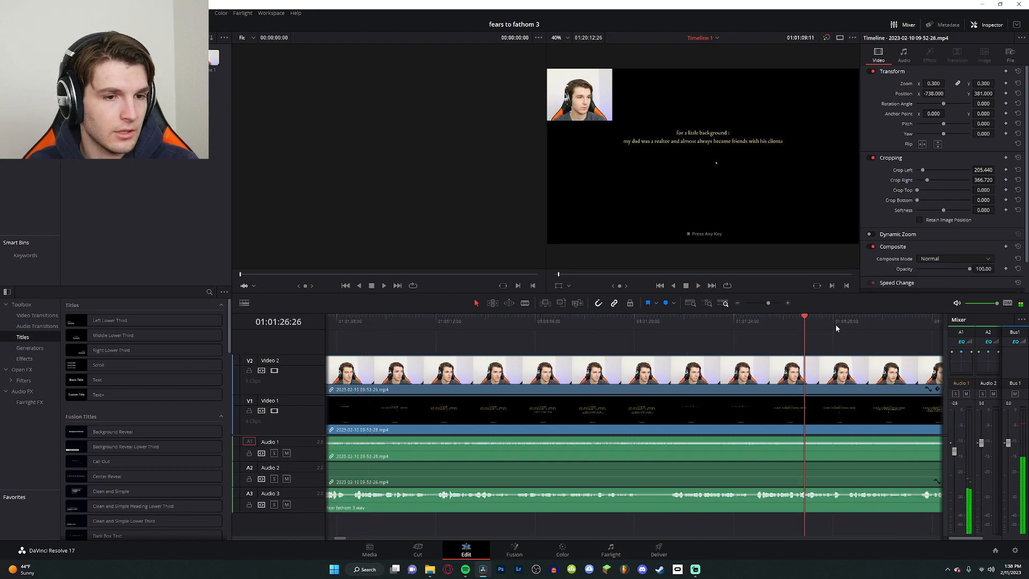
pyautogui.hscroll(10, 836, 328)
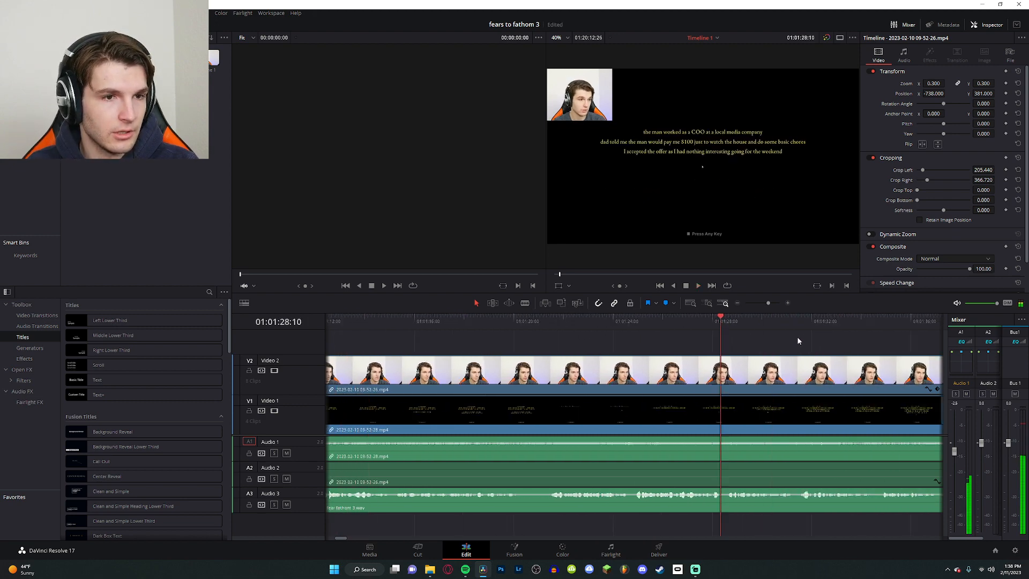
pyautogui.click(576, 318)
pyautogui.hscroll(2, 638, 335)
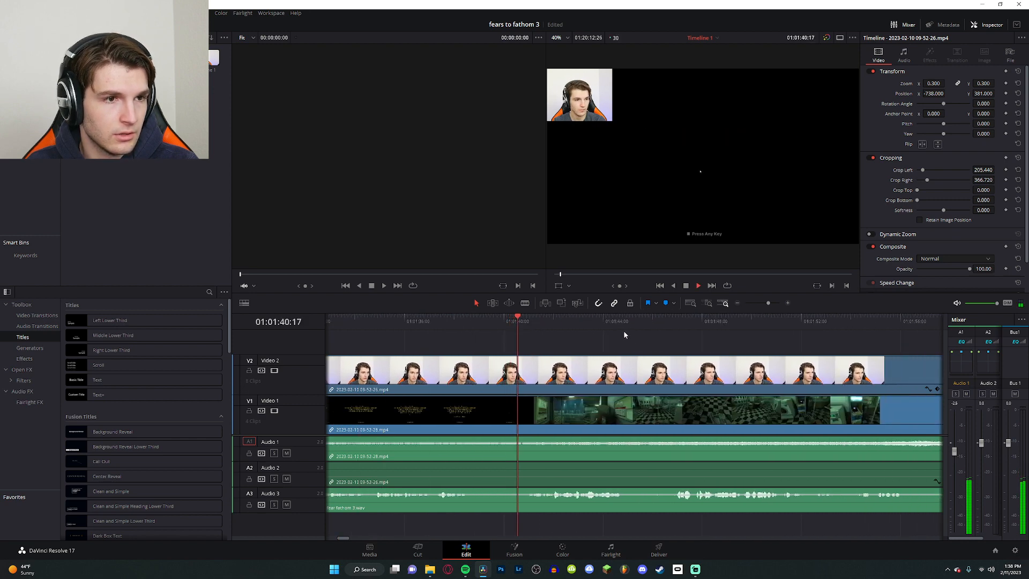
pyautogui.hscroll(1, 622, 327)
pyautogui.hscroll(4, 622, 327)
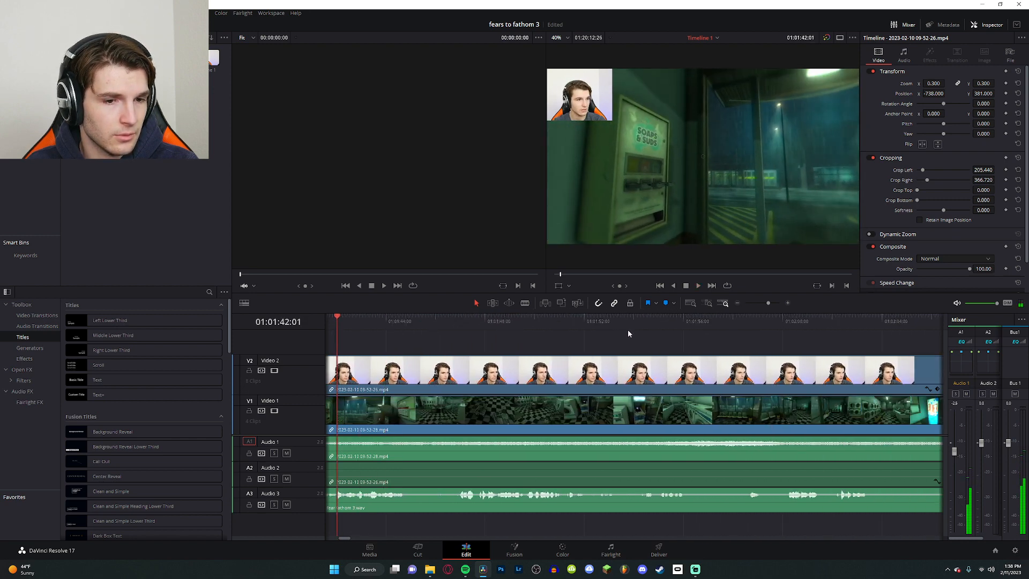
pyautogui.hscroll(5, 619, 330)
pyautogui.click(622, 319)
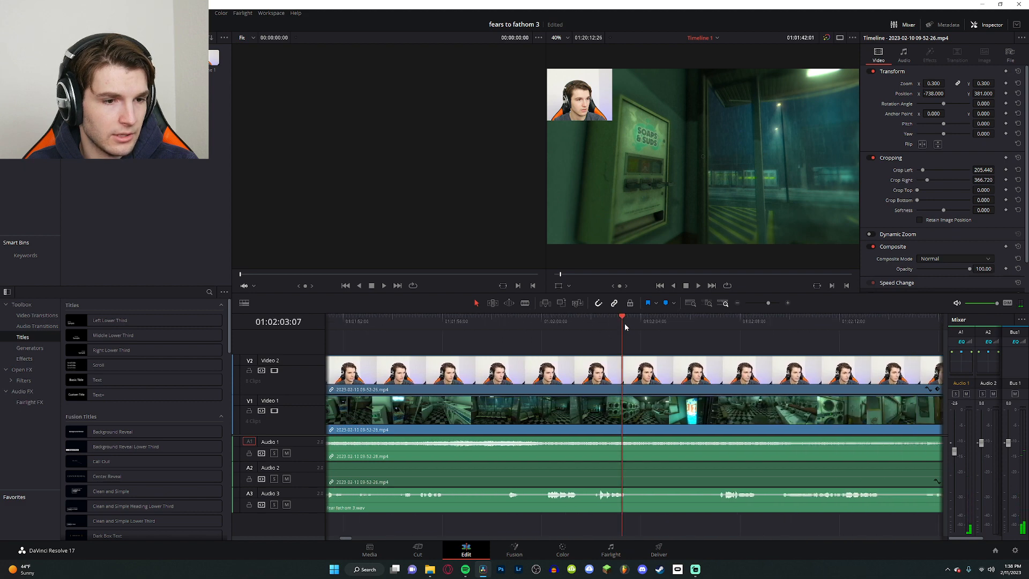
# Step: Play the laundromat gameplay around 01:02:03 to 01:02:07 and replay it from 01:02:03:04 to examine the gap in commentary
pyautogui.press('space')
pyautogui.hscroll(5, 638, 332)
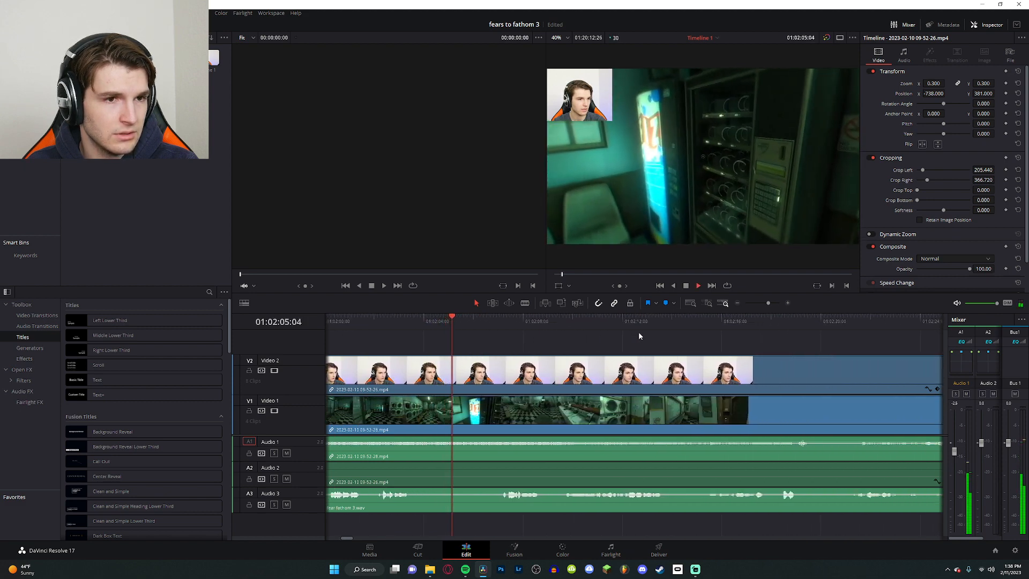
pyautogui.hscroll(1, 634, 335)
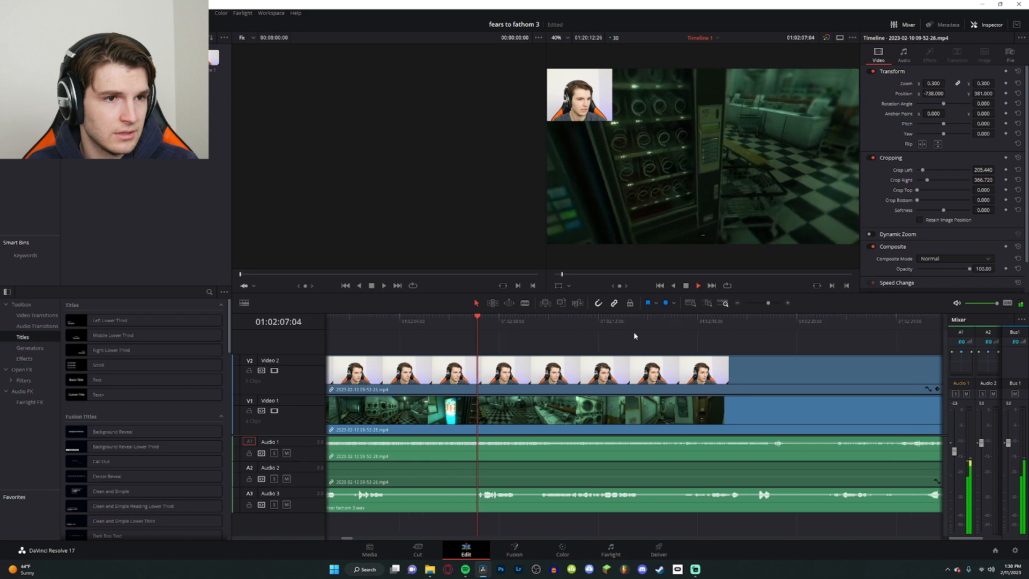
pyautogui.hscroll(1, 633, 331)
pyautogui.press('space')
pyautogui.hscroll(-3, 589, 370)
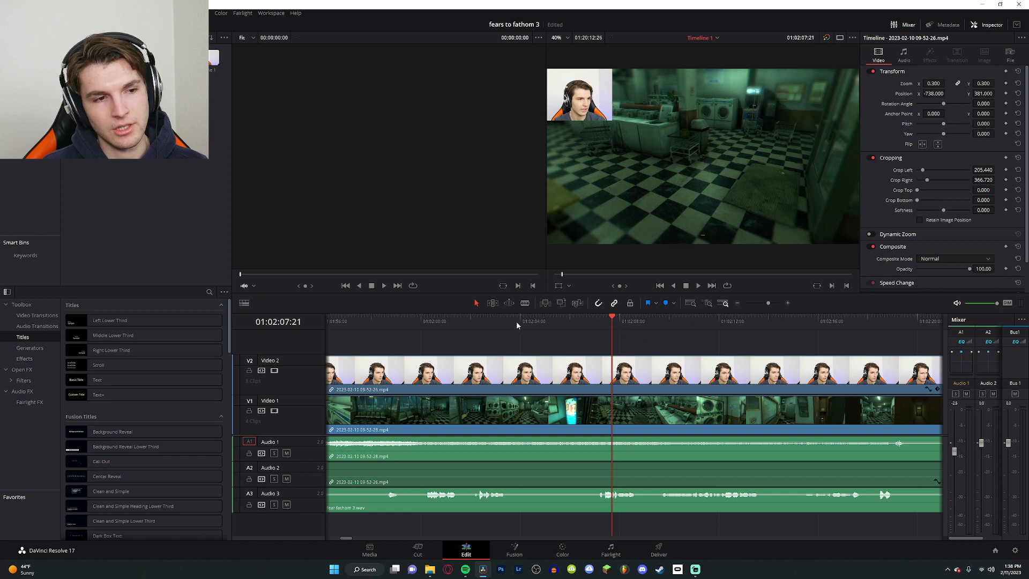
pyautogui.moveTo(509, 322); pyautogui.dragTo(498, 327)
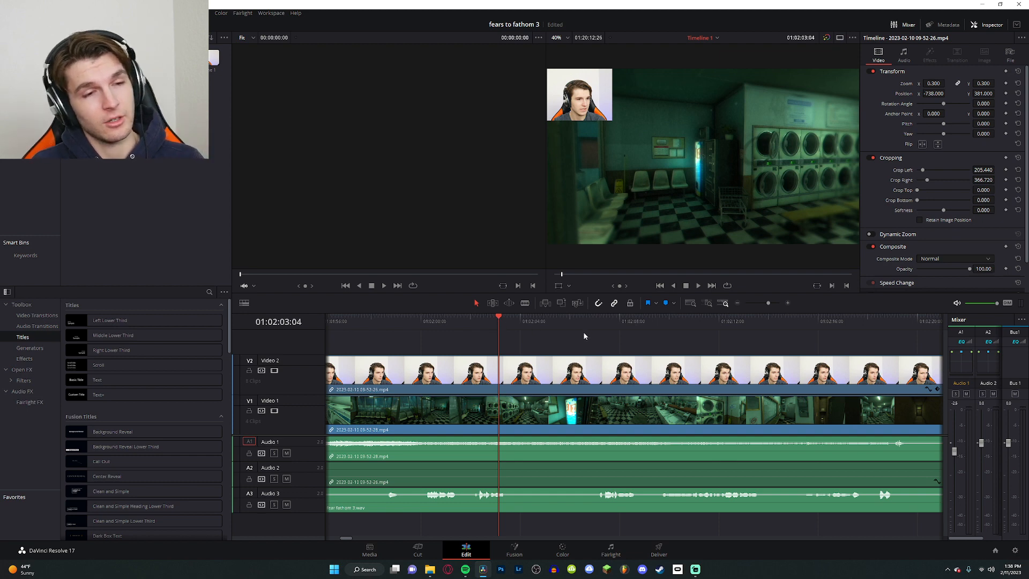
pyautogui.press('space')
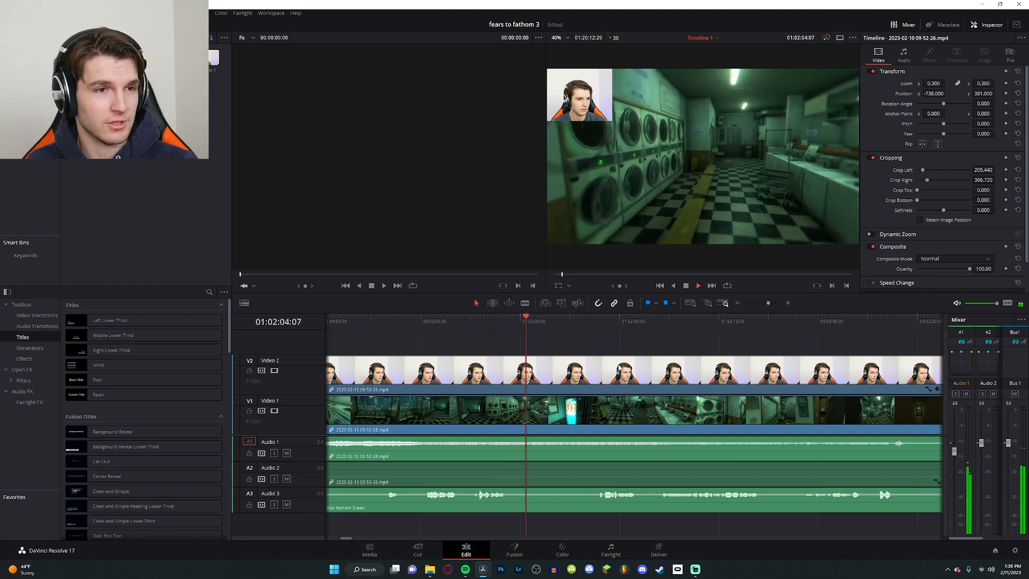
pyautogui.press('space')
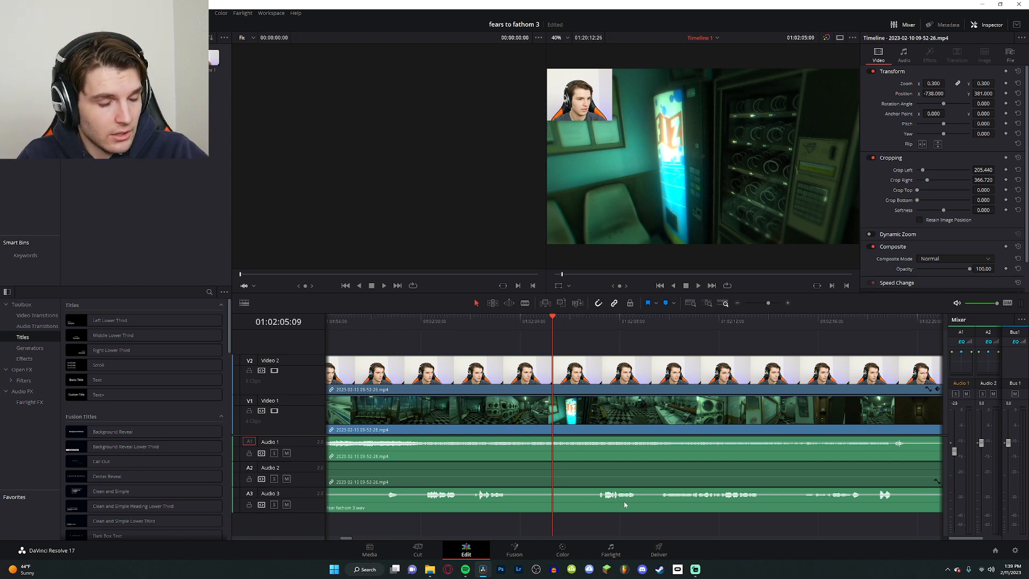
# Step: Check the commentary gaps in the gameplay from about 01:02:19 to 01:02:37 by skimming and playing it
pyautogui.hscroll(3, 634, 430)
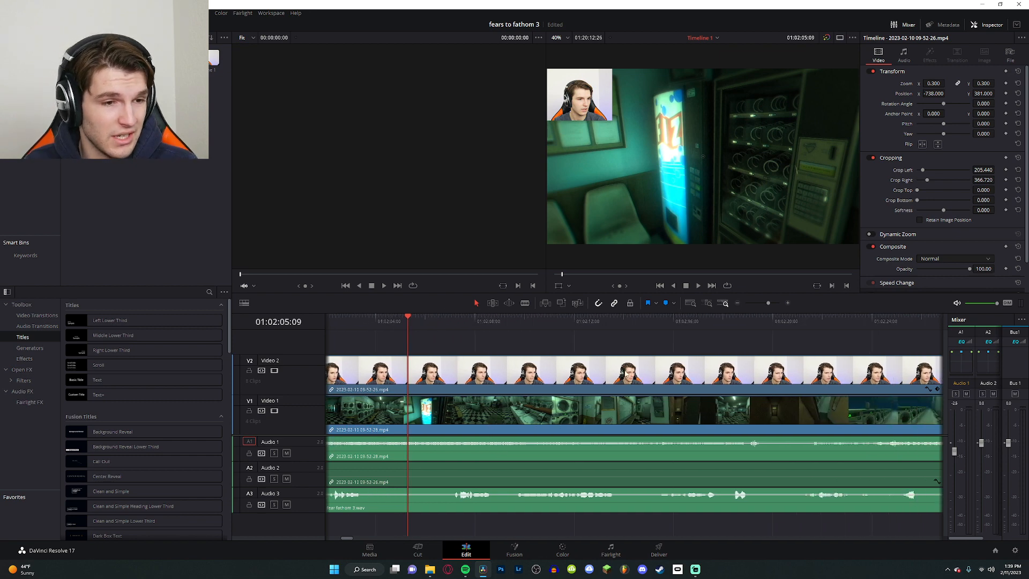
pyautogui.hscroll(6, 761, 327)
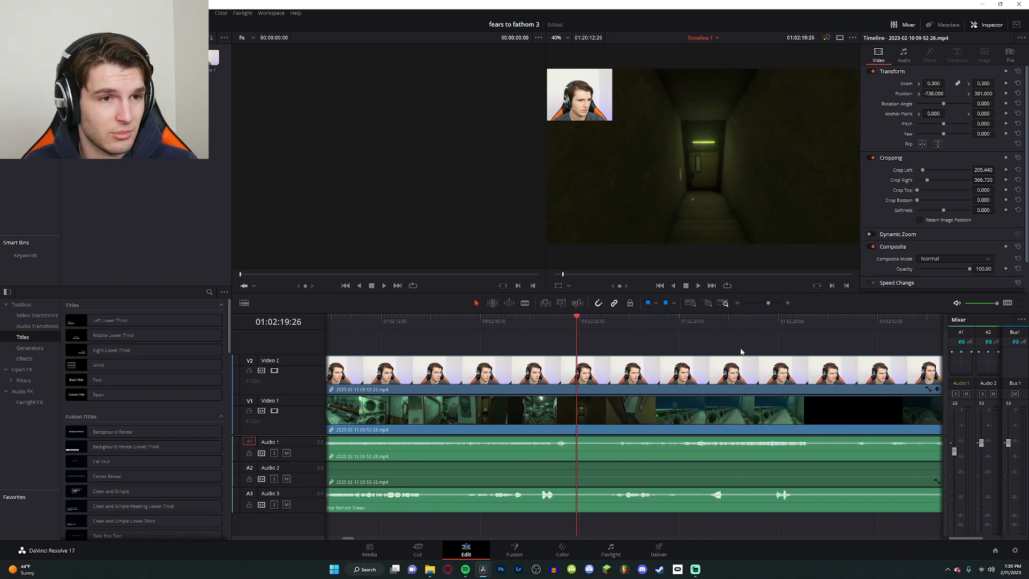
pyautogui.click(706, 321)
pyautogui.press('space')
pyautogui.hscroll(4, 718, 329)
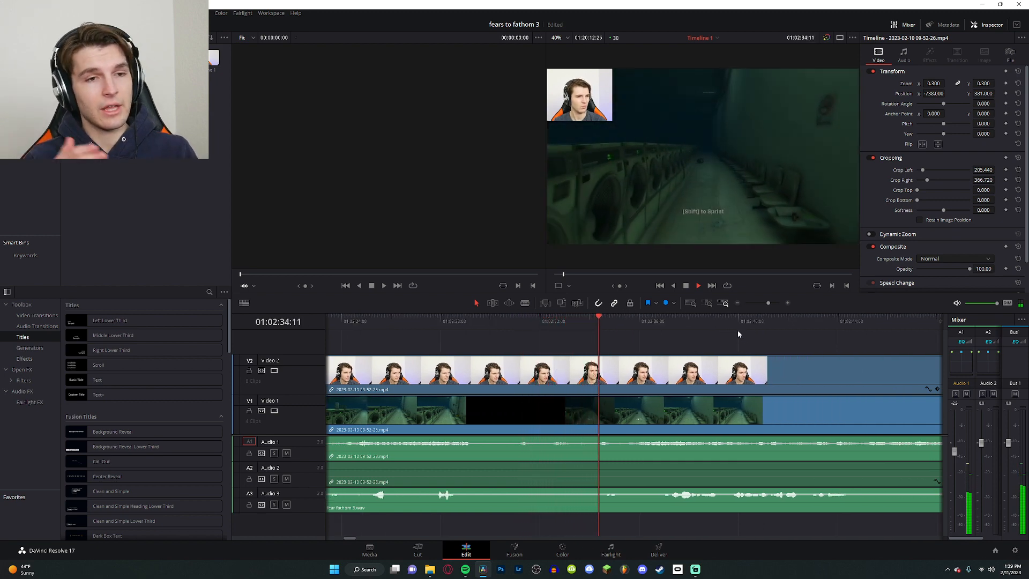
pyautogui.hscroll(4, 769, 378)
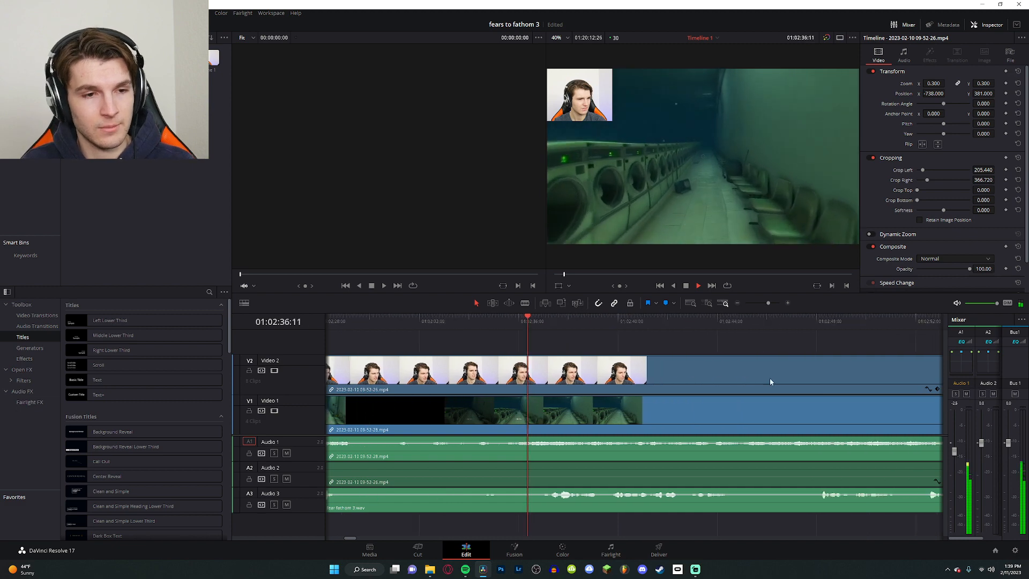
pyautogui.press('space')
# Step: Skim ahead to the night-time house exterior gameplay and play it from about 01:03:46
pyautogui.hscroll(12, 904, 331)
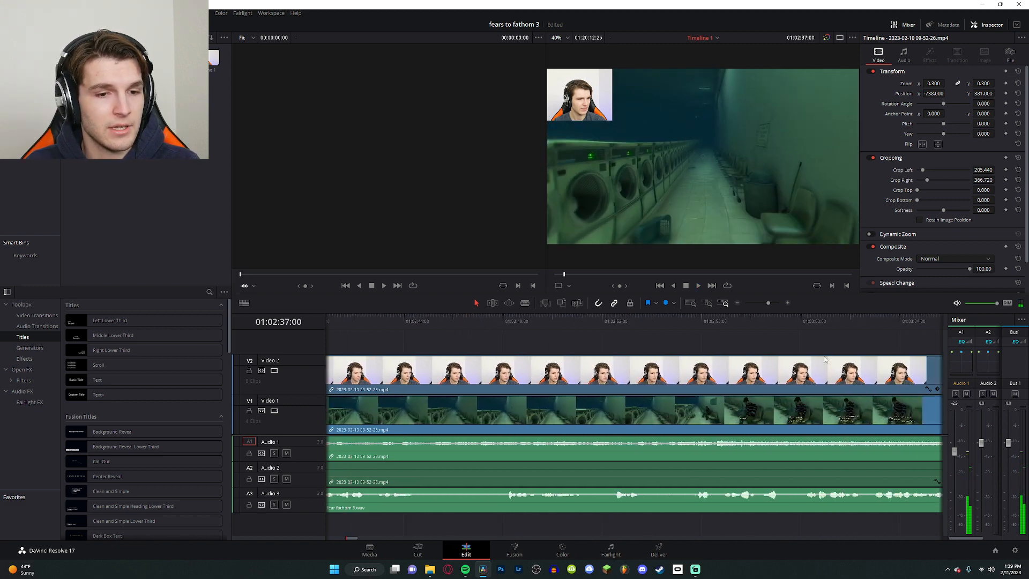
pyautogui.hscroll(16, 817, 363)
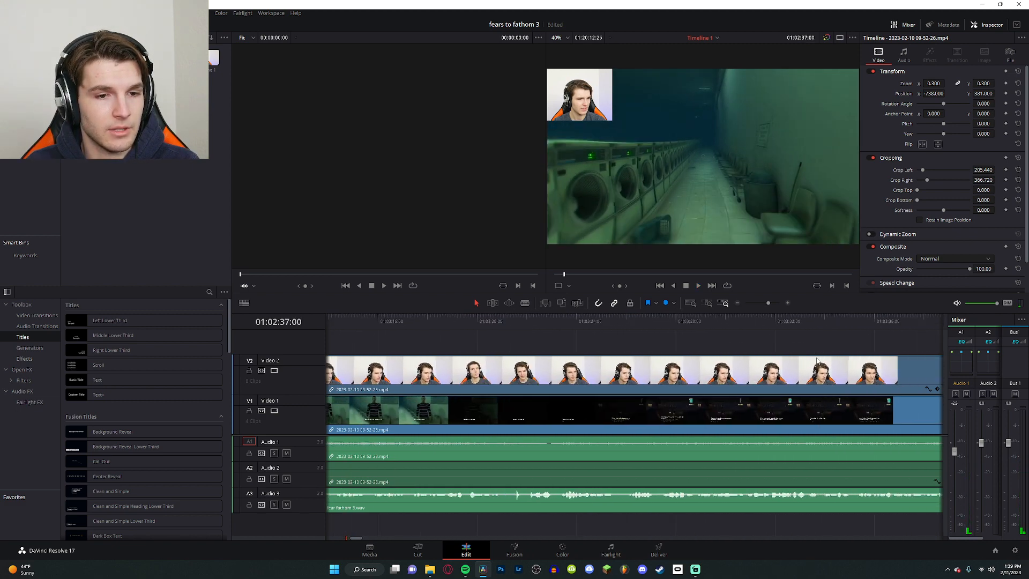
pyautogui.hscroll(7, 817, 361)
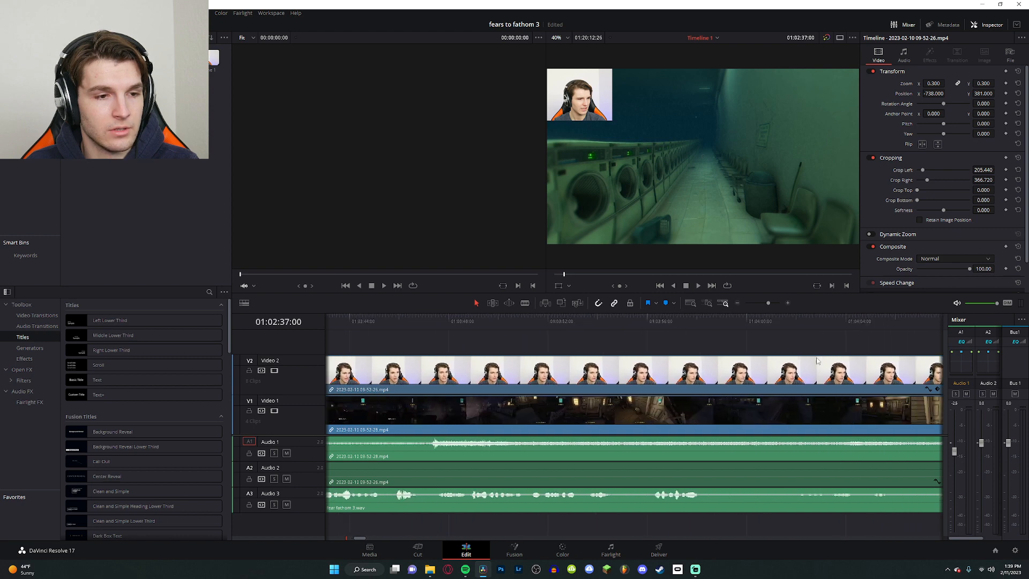
pyautogui.hscroll(-2, 518, 351)
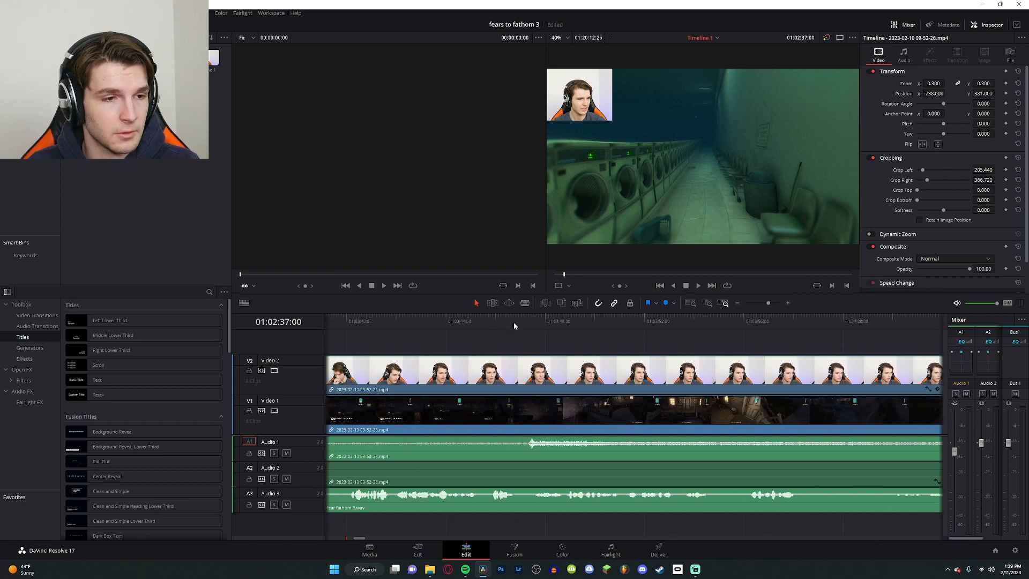
pyautogui.click(514, 322)
pyautogui.press('space')
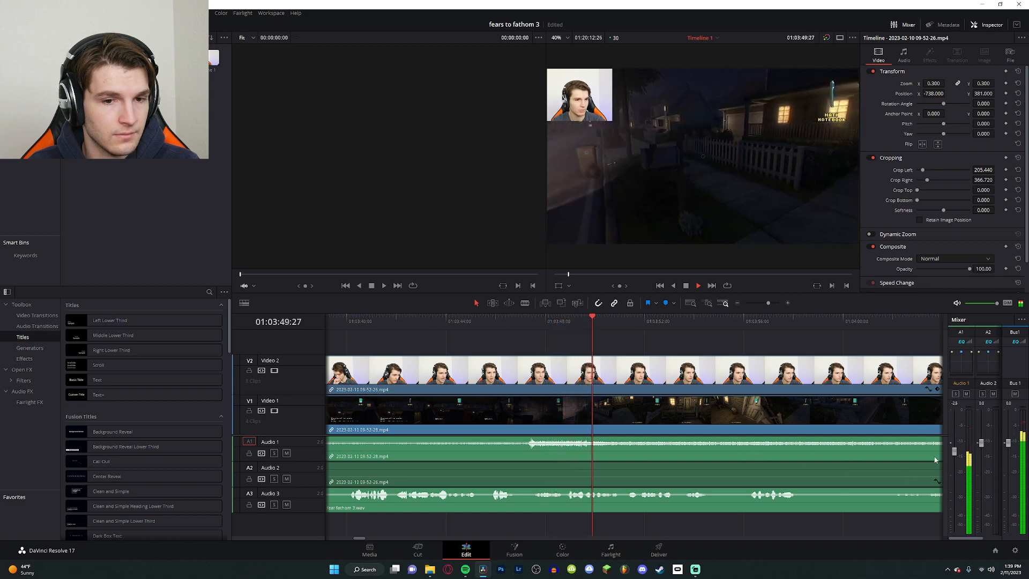
# Step: Lower the Audio 1 track level slightly in the mixer and stop playback
pyautogui.moveTo(954, 452); pyautogui.dragTo(957, 459)
pyautogui.press('space')
# Step: Skim the night-time street and house exterior gameplay after 01:03:53, playing from about 01:04:00 to 01:04:03 to check the commentary
pyautogui.hscroll(10, 750, 377)
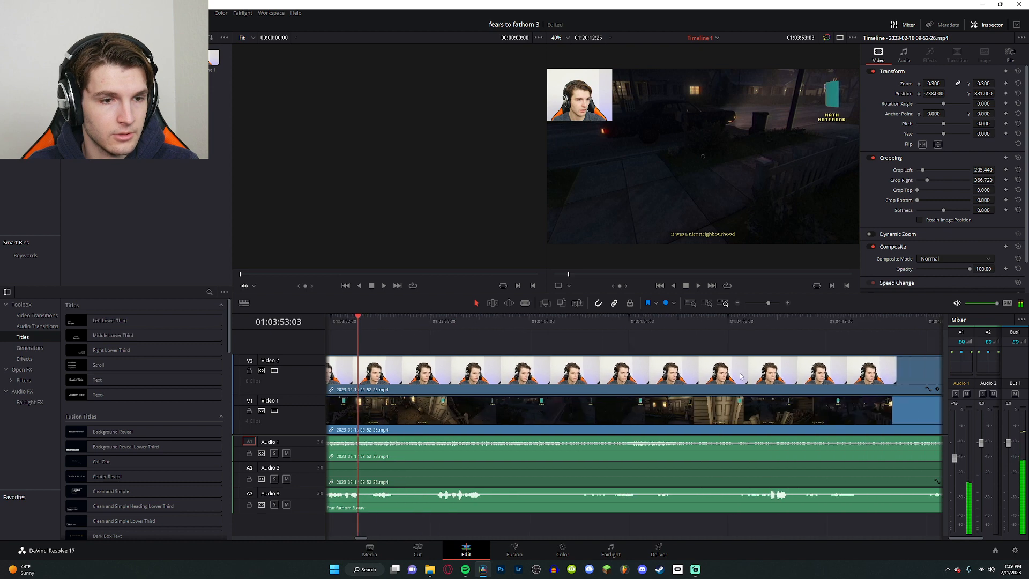
pyautogui.hscroll(15, 740, 375)
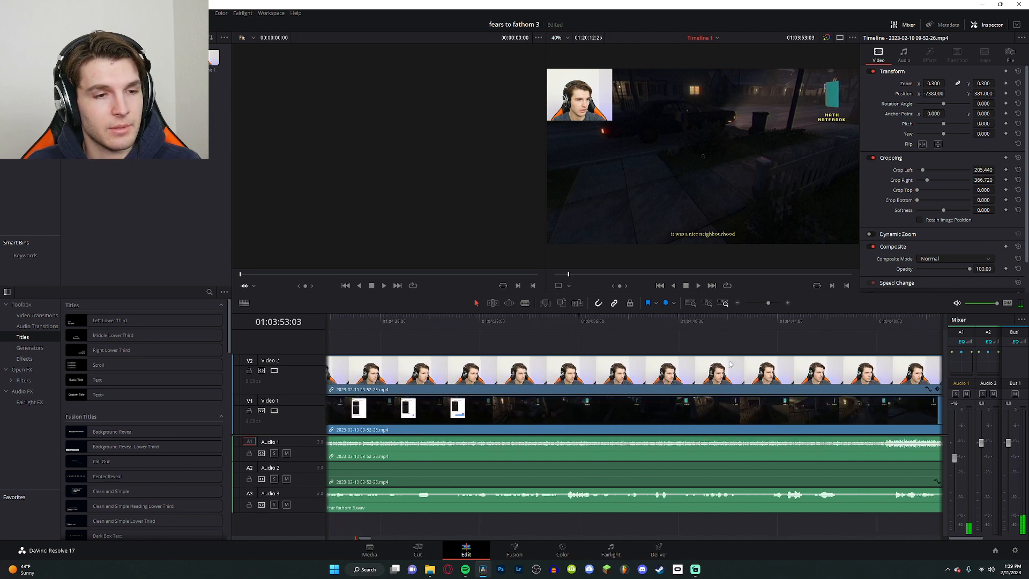
pyautogui.hscroll(10, 730, 364)
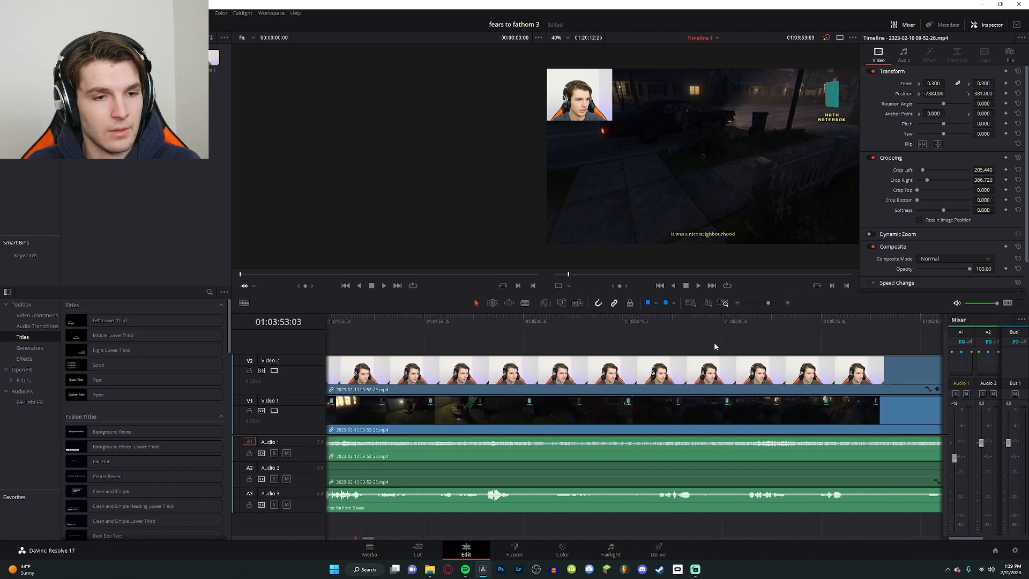
pyautogui.hscroll(4, 697, 397)
pyautogui.scroll(-3, 680, 433)
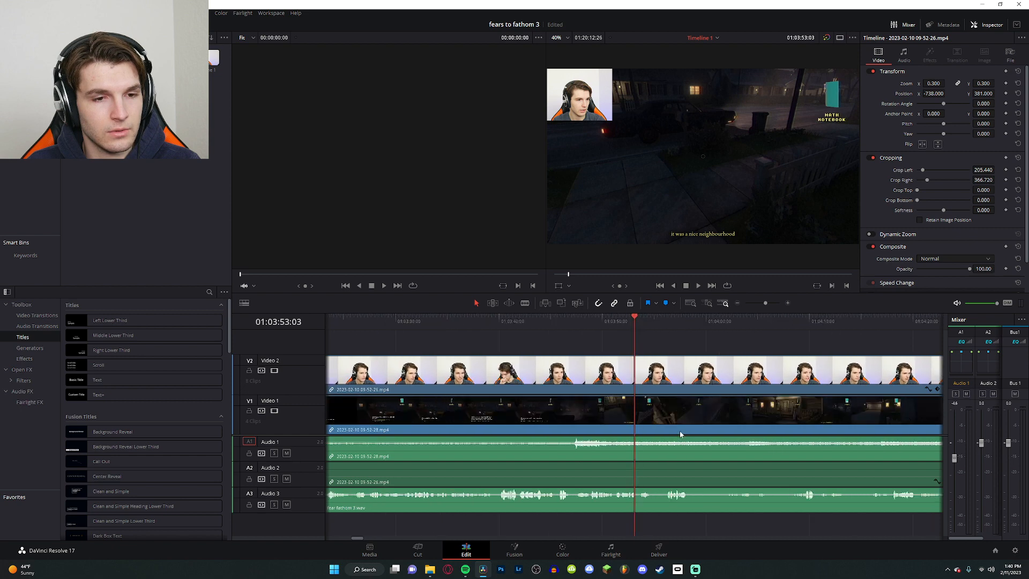
pyautogui.hscroll(3, 681, 429)
pyautogui.press('space')
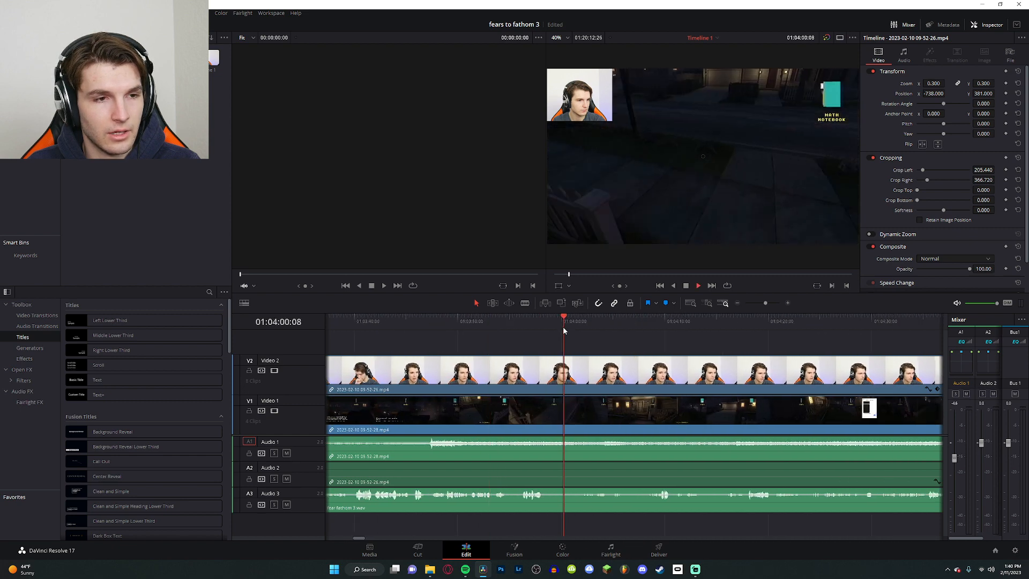
pyautogui.hscroll(2, 563, 340)
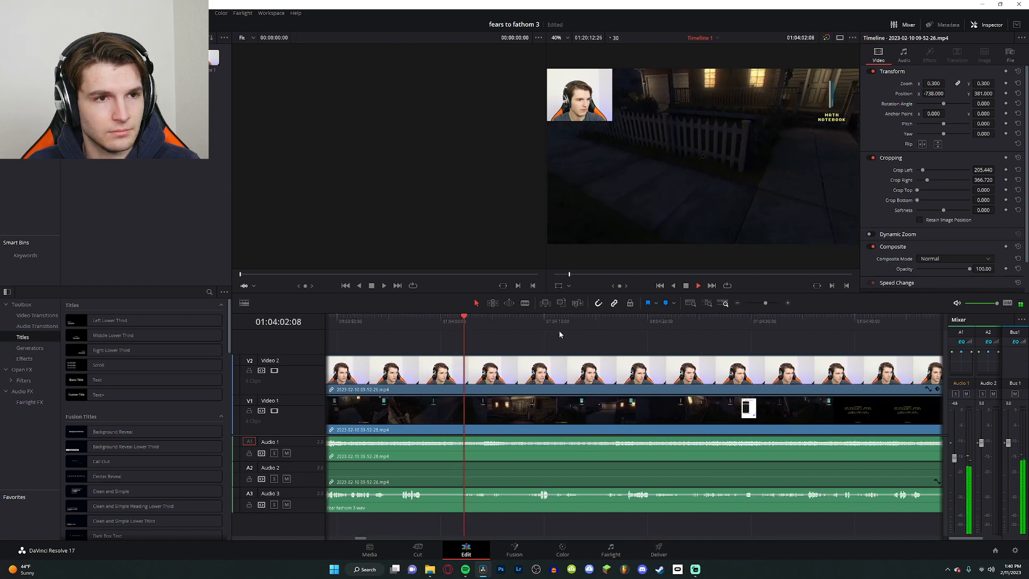
pyautogui.press('space')
pyautogui.hscroll(8, 749, 339)
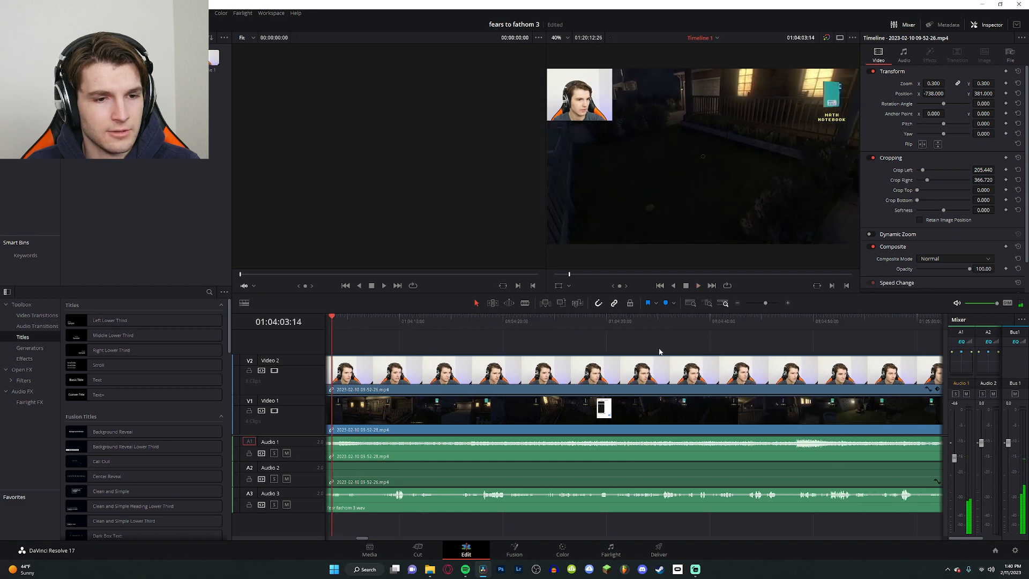
# Step: Sample the gameplay at 01:04:48:26, then skim further through the backyard footage and resume playback there
pyautogui.click(560, 322)
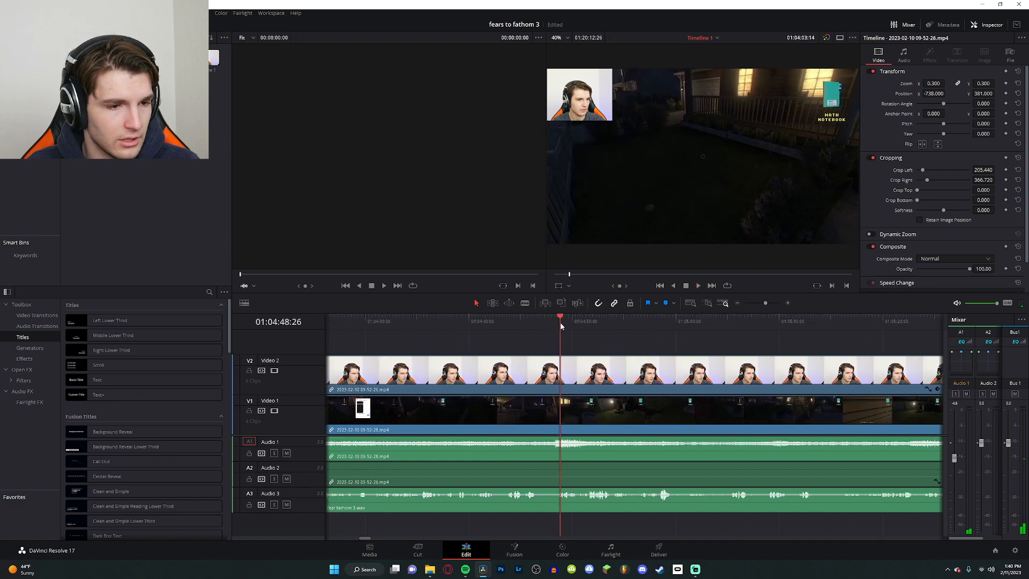
pyautogui.press('space')
pyautogui.hscroll(2, 589, 336)
pyautogui.press('space')
pyautogui.hscroll(12, 589, 337)
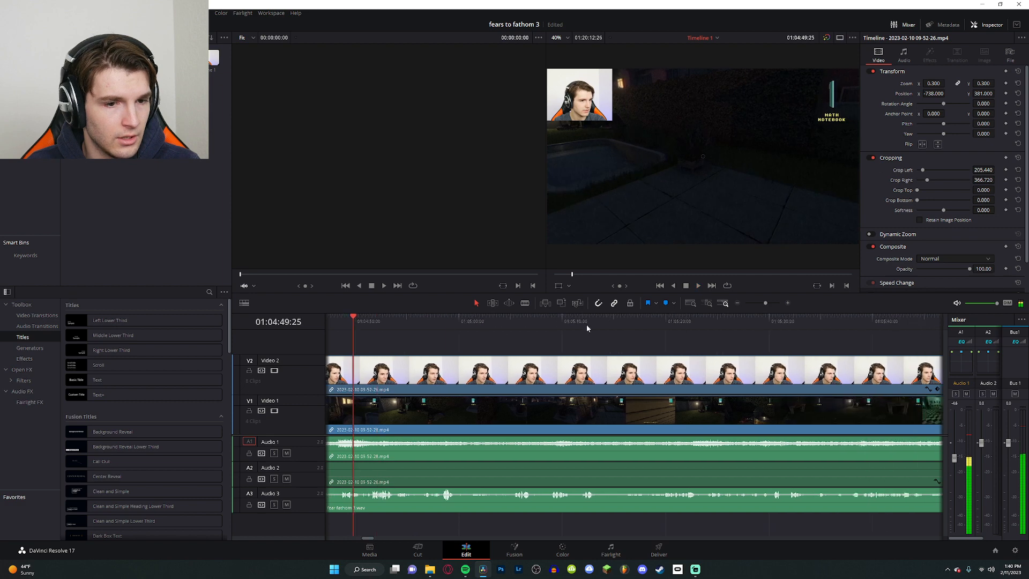
pyautogui.click(497, 325)
pyautogui.press('space')
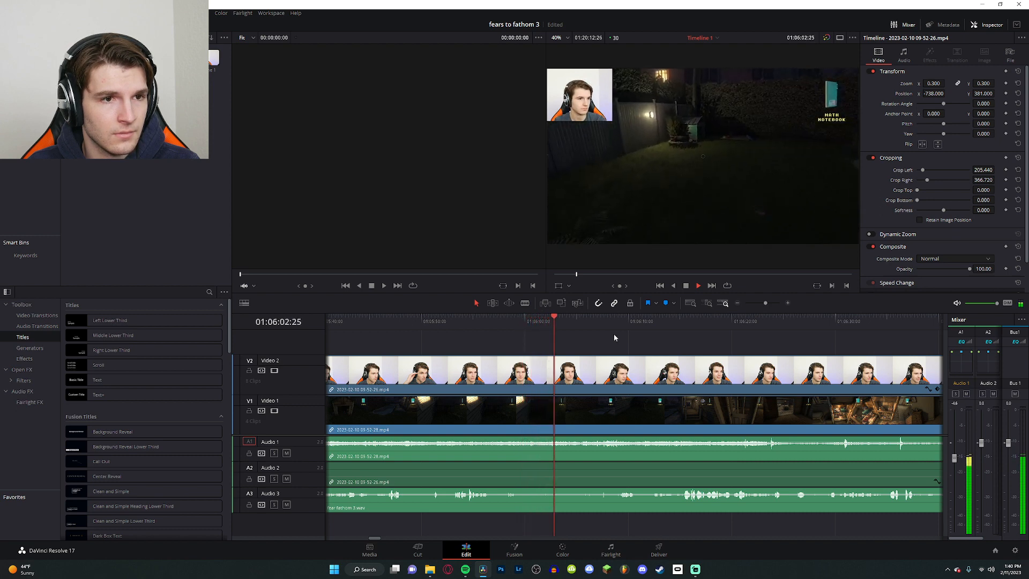
# Step: Replay the backyard gameplay between about 01:05:47 and 01:06:03 to examine the gap in the commentary
pyautogui.press('space')
pyautogui.click(474, 323)
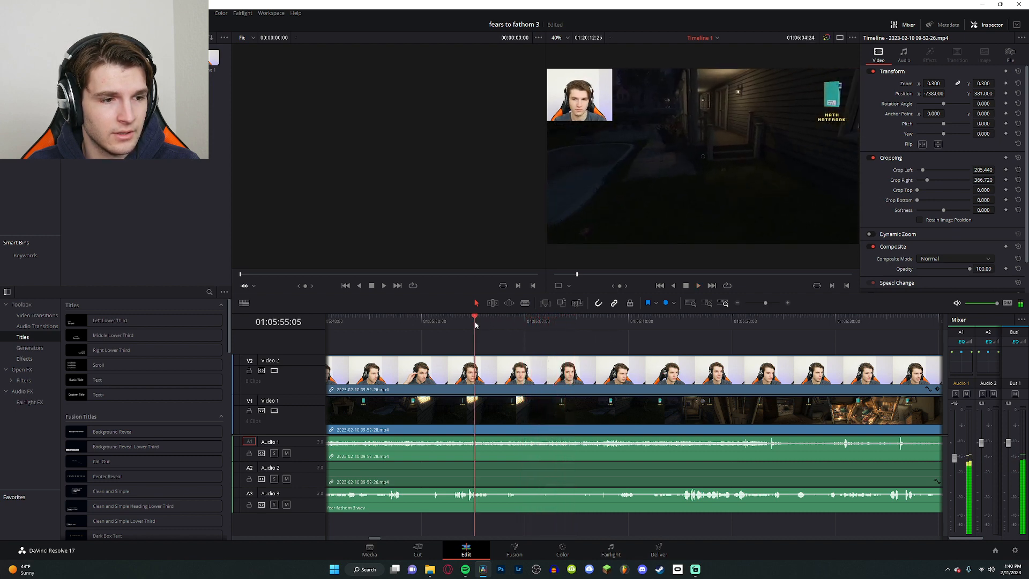
pyautogui.press('space')
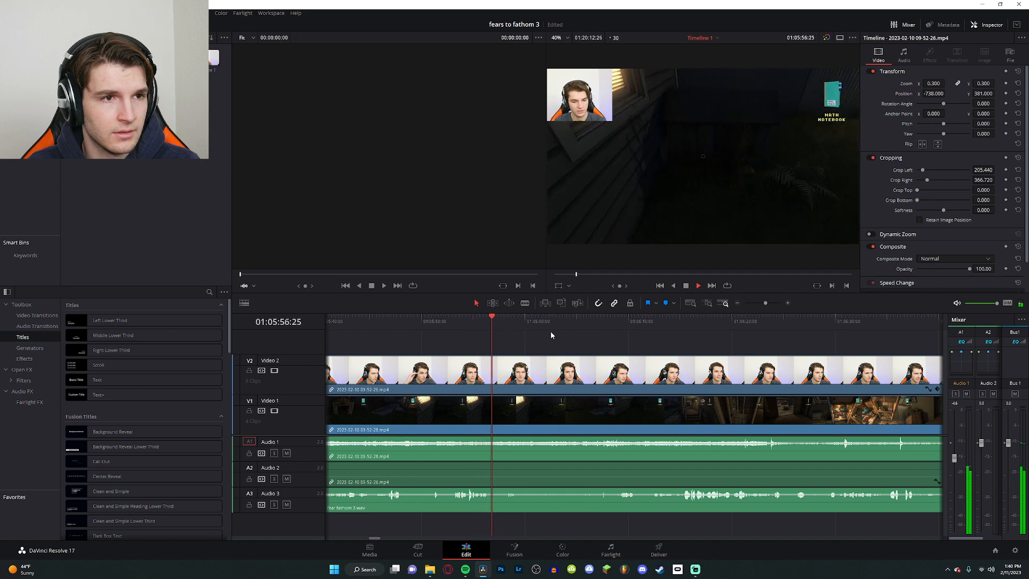
pyautogui.hscroll(-3, 529, 335)
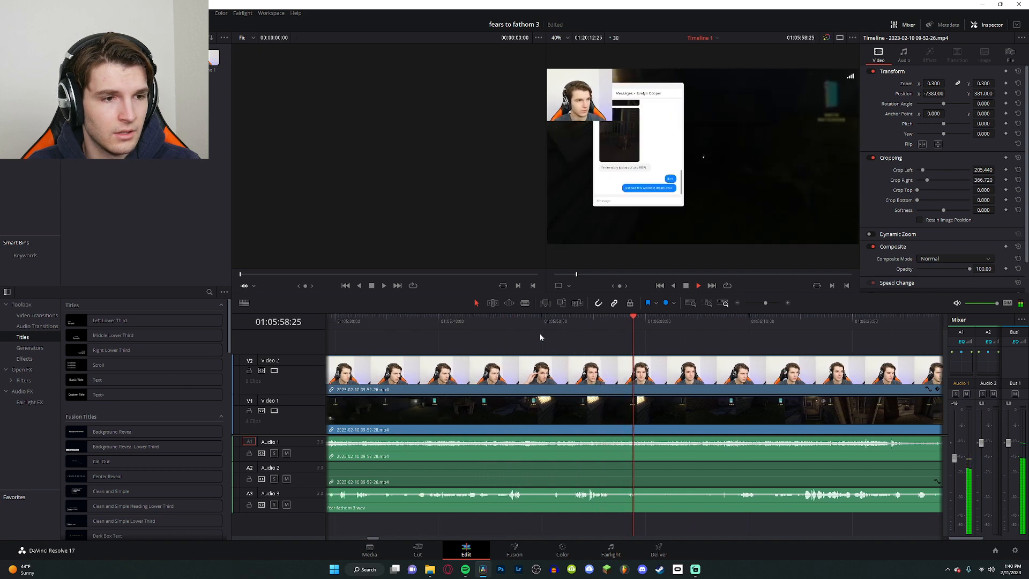
pyautogui.press('space')
pyautogui.click(516, 328)
pyautogui.press('space')
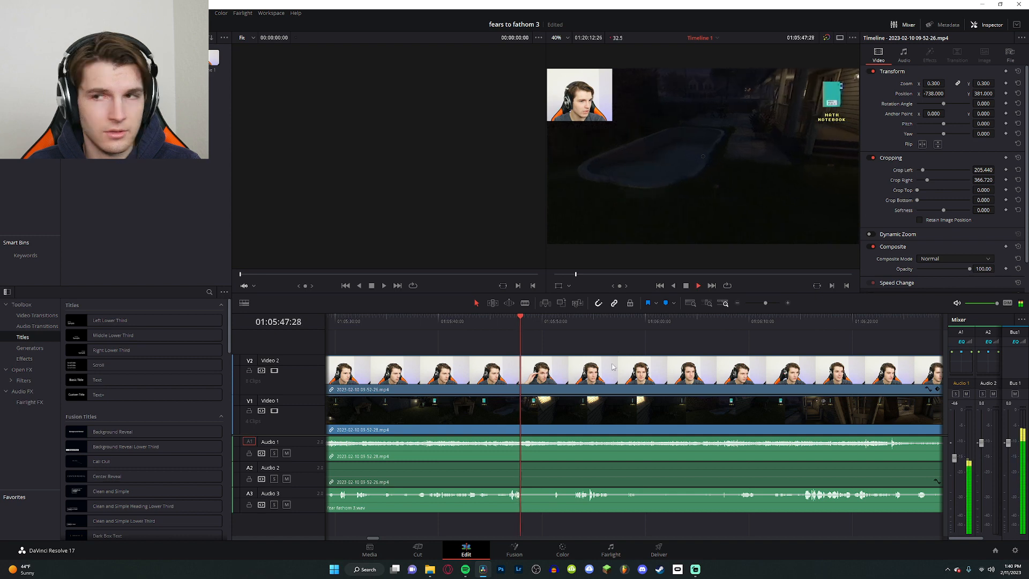
pyautogui.scroll(2, 604, 366)
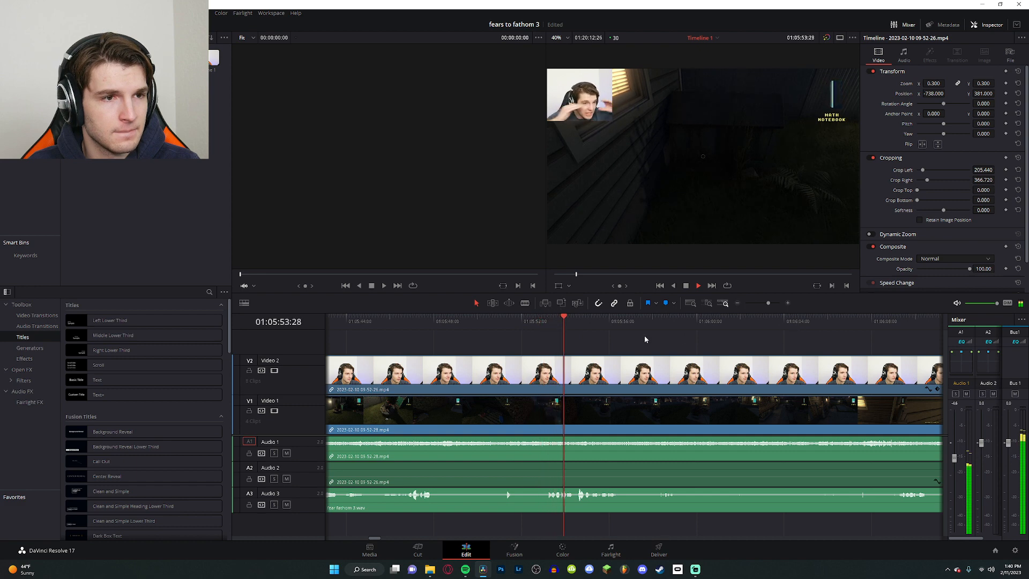
pyautogui.hscroll(3, 643, 336)
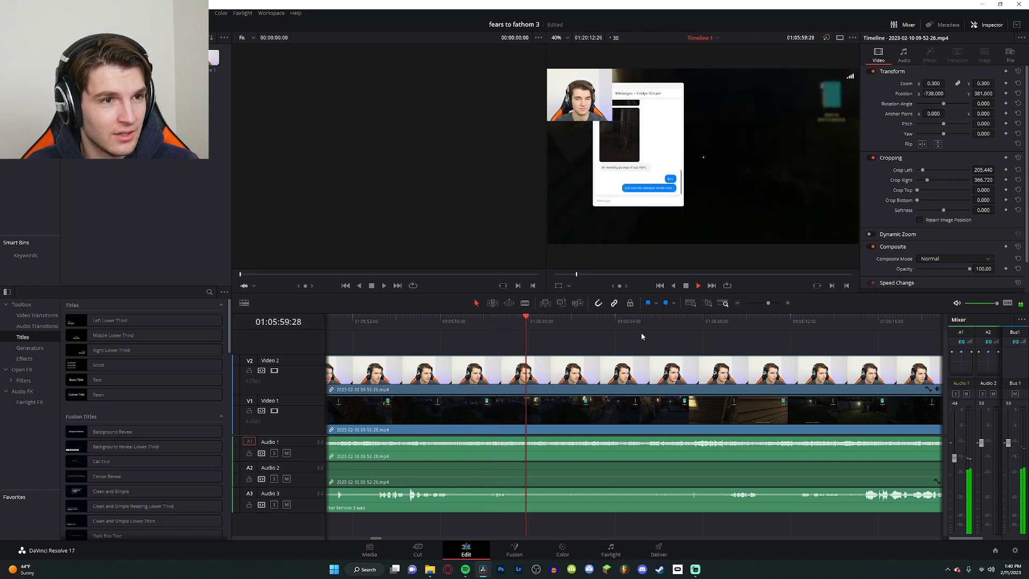
pyautogui.hscroll(2, 646, 336)
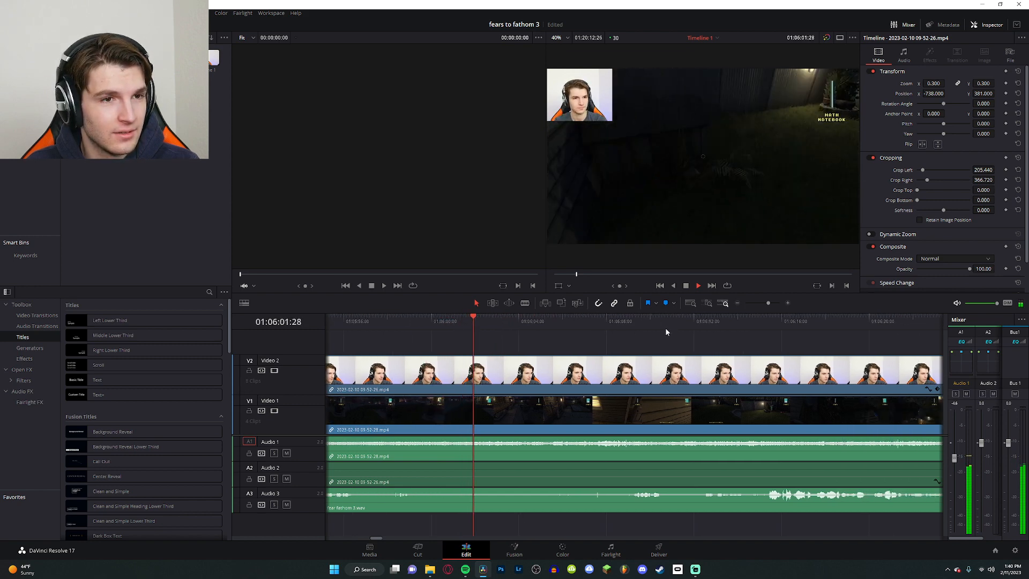
pyautogui.hscroll(1, 662, 330)
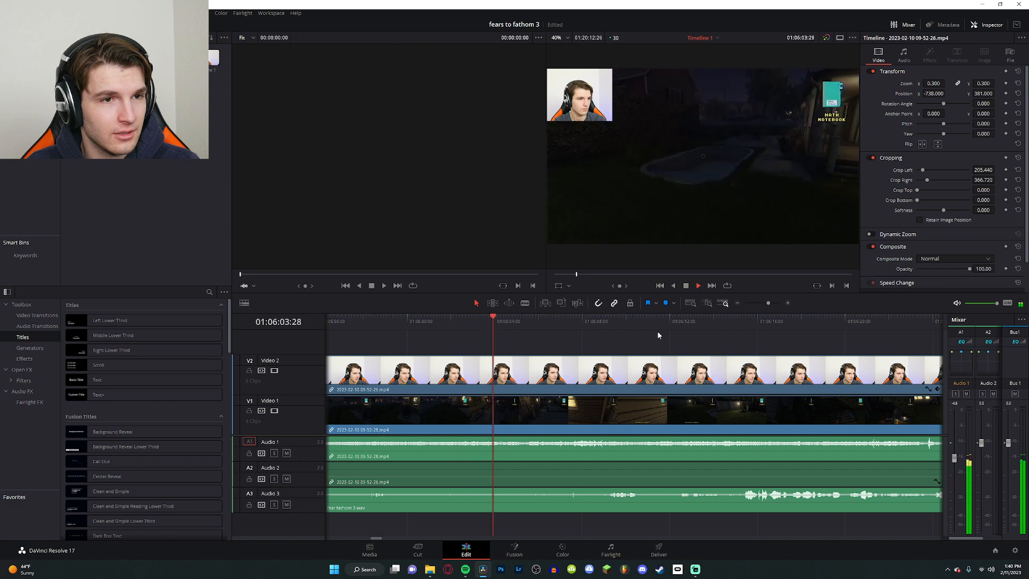
# Step: Play back to the start of the silent gap and cut the video and audio clips at 01:05:59:05
pyautogui.hscroll(-3, 655, 339)
pyautogui.click(398, 322)
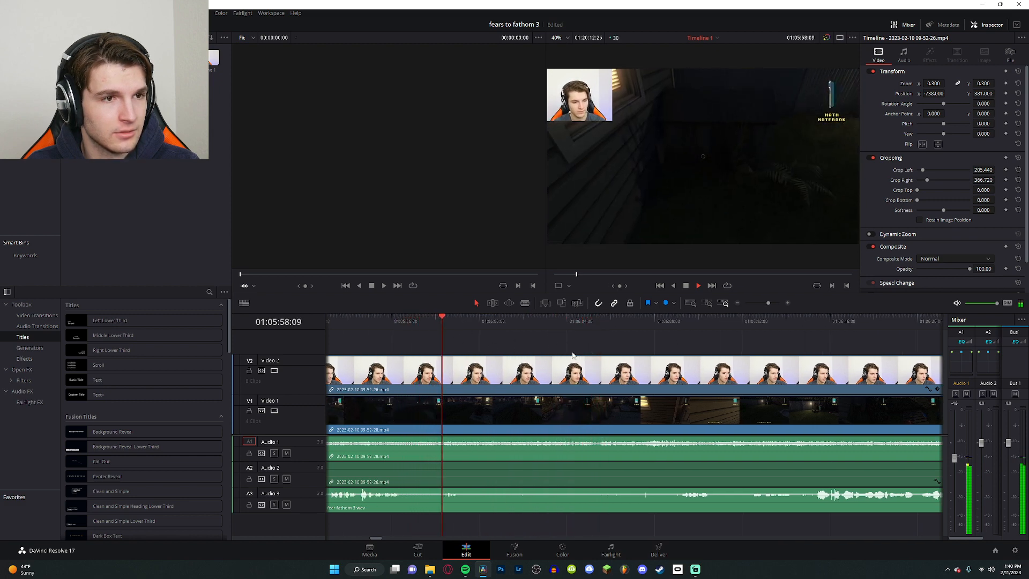
pyautogui.press('space')
pyautogui.press('b')
pyautogui.click(466, 385)
pyautogui.click(469, 449)
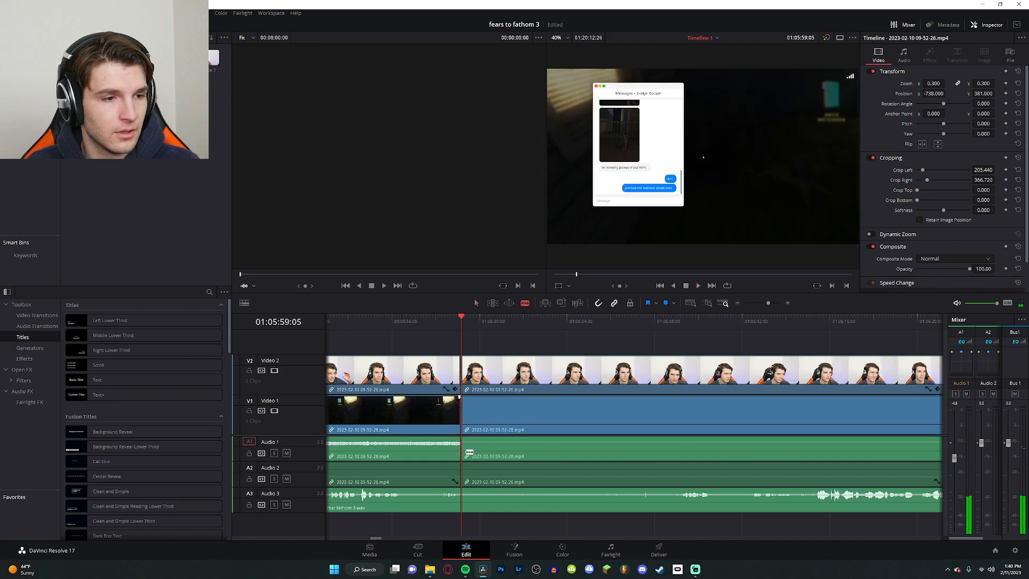
# Step: Find where the commentary resumes and cut the video and audio clips at 01:06:15:00
pyautogui.moveTo(674, 320); pyautogui.dragTo(786, 329)
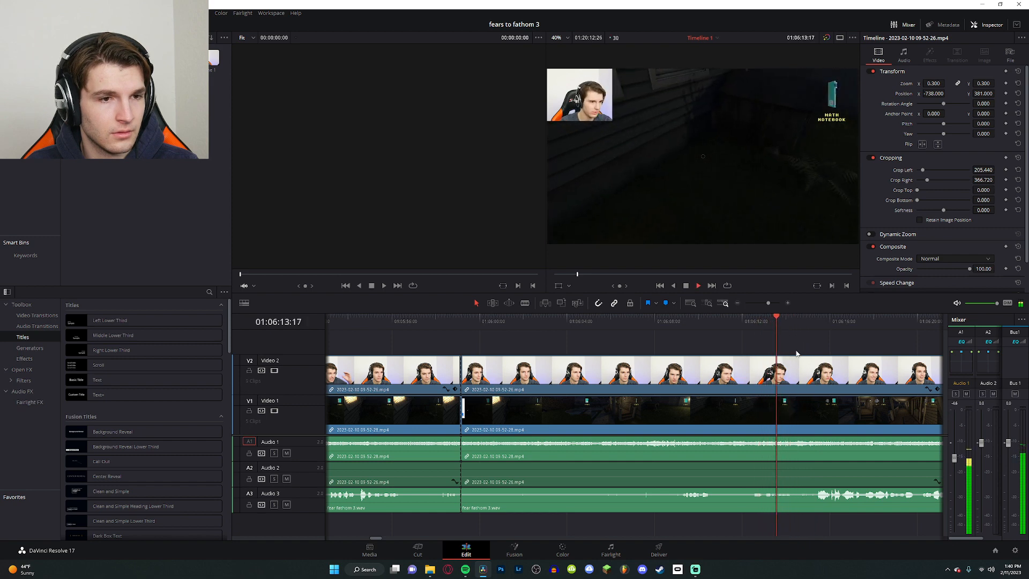
pyautogui.press('space')
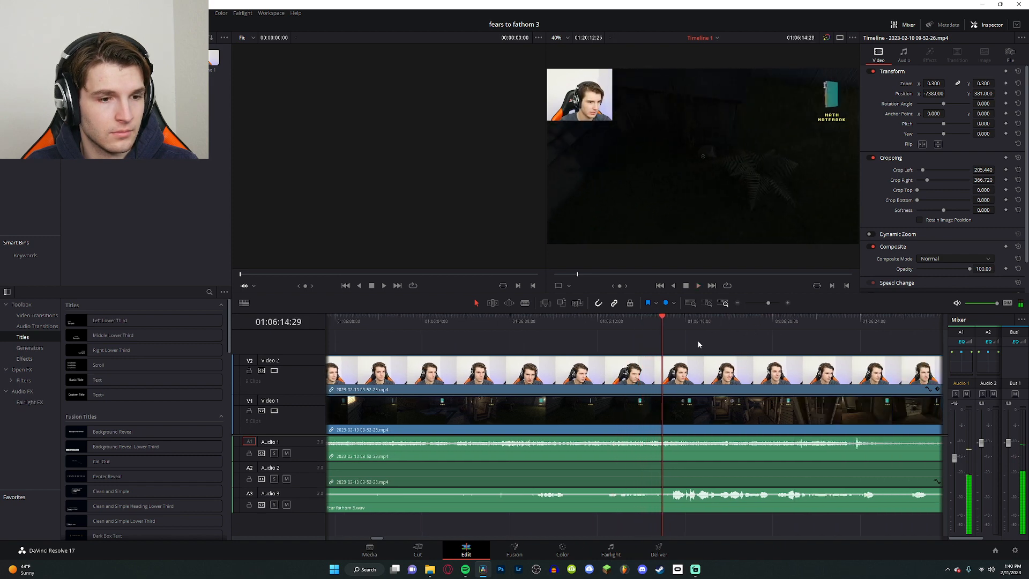
pyautogui.click(654, 322)
pyautogui.moveTo(653, 323); pyautogui.dragTo(662, 327)
pyautogui.press('space')
pyautogui.press('b')
pyautogui.click(664, 377)
pyautogui.click(663, 416)
pyautogui.click(661, 493)
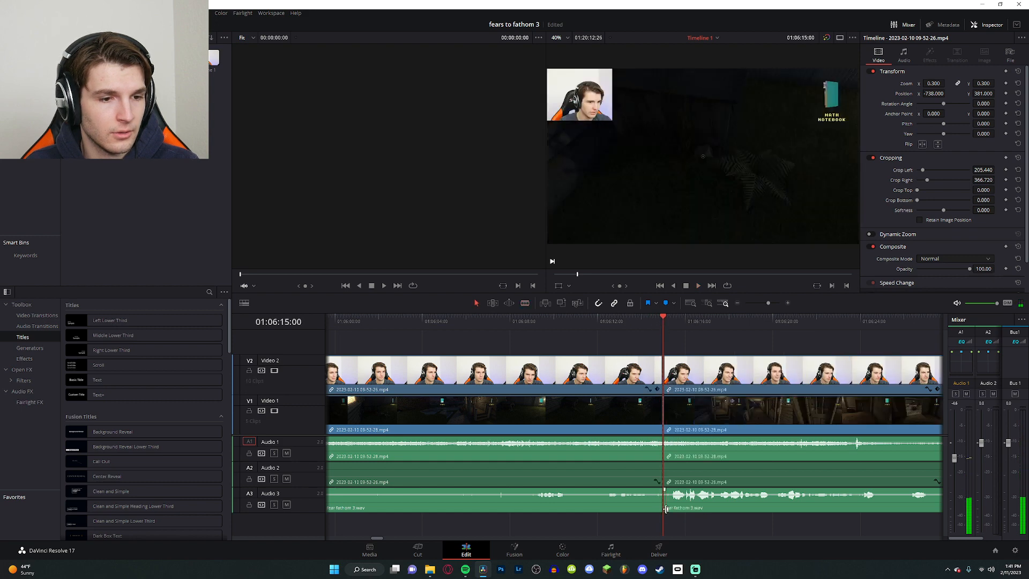
# Step: Move all clips after the 01:06:15:00 cut back to the 01:05:59:05 cut, overwriting the silent section between them
pyautogui.press('a')
pyautogui.hscroll(-3, 720, 447)
pyautogui.moveTo(818, 348); pyautogui.dragTo(848, 500)
pyautogui.moveTo(868, 389); pyautogui.dragTo(521, 388)
# Step: Play across the new join from 01:05:58:10 to check the transition into the resumed commentary
pyautogui.click(442, 323)
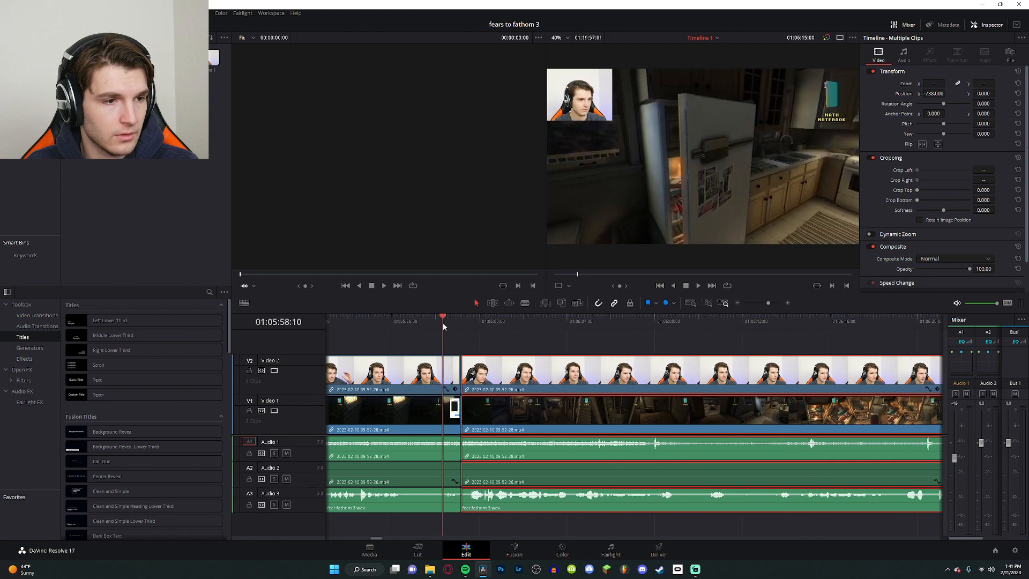
pyautogui.click(533, 336)
pyautogui.press('space')
pyautogui.hscroll(4, 552, 338)
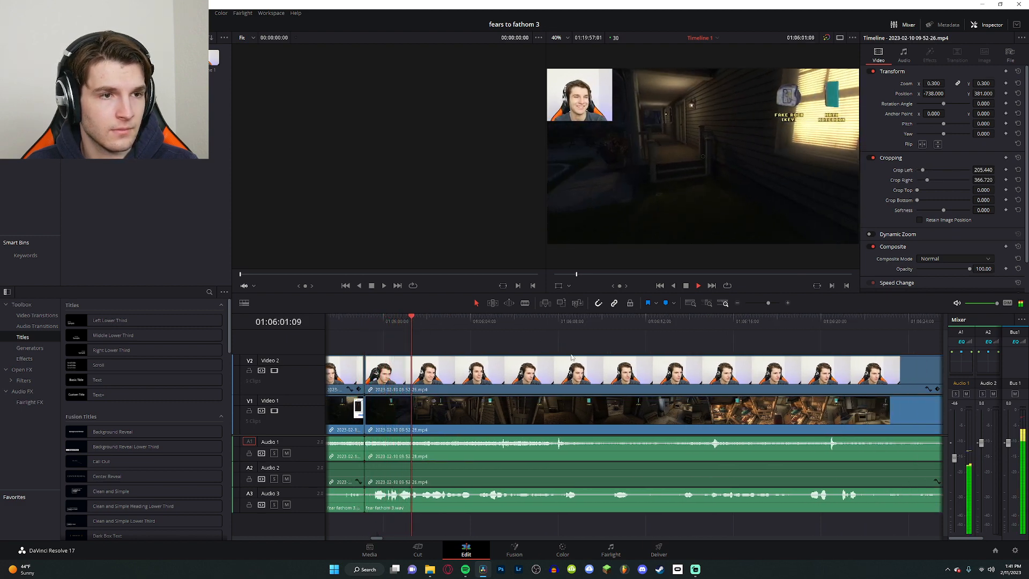
pyautogui.press('space')
# Step: Skim ahead to the indoor gameplay and watch the bathroom scene from about 01:06:24 to 01:06:50
pyautogui.hscroll(8, 737, 337)
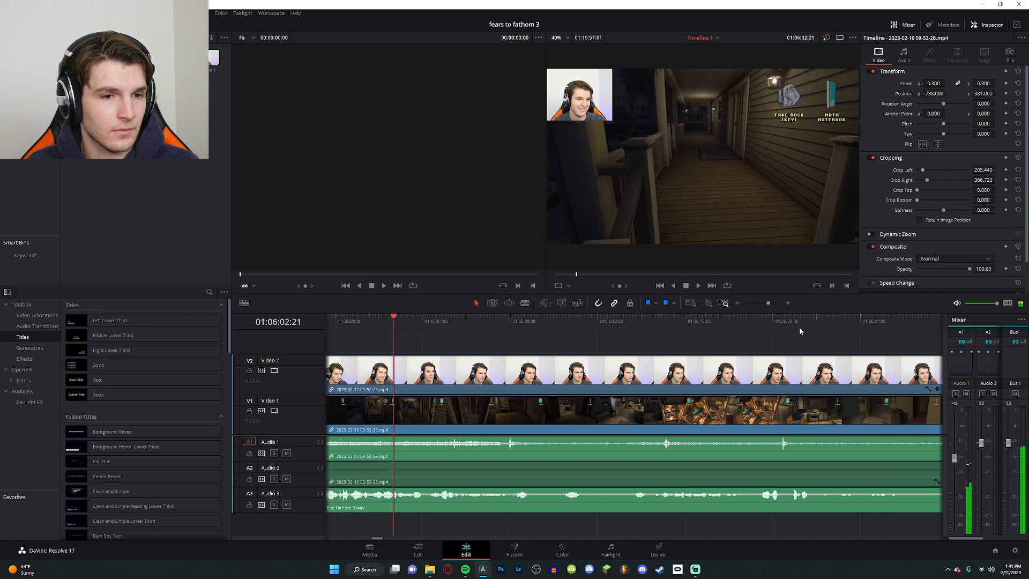
pyautogui.hscroll(11, 667, 330)
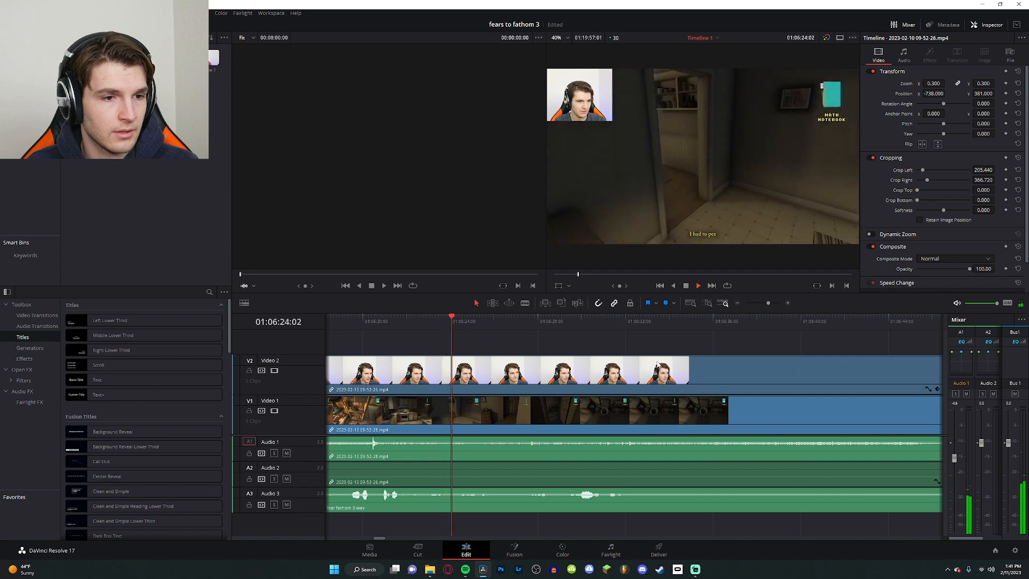
pyautogui.hscroll(4, 698, 346)
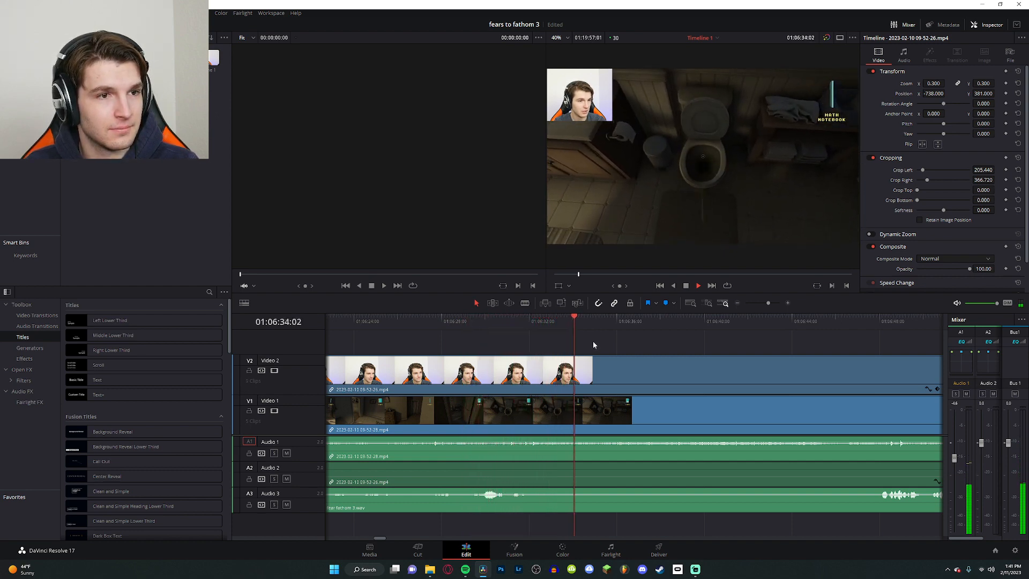
pyautogui.hscroll(5, 676, 358)
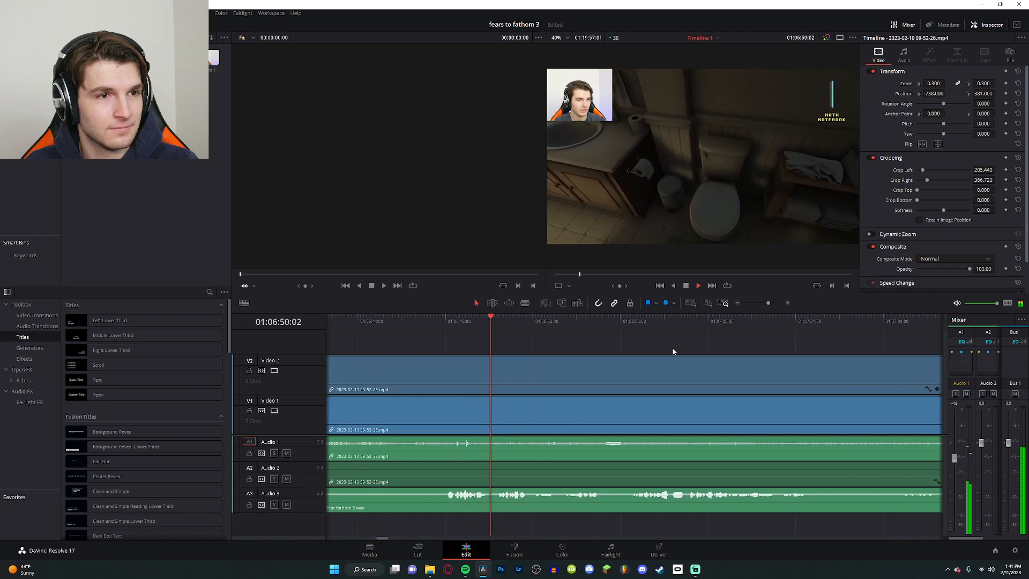
# Step: Check the commentary gap in the text-message gameplay from 01:07:03:21 to about 01:07:13 and skim beyond it
pyautogui.click(742, 331)
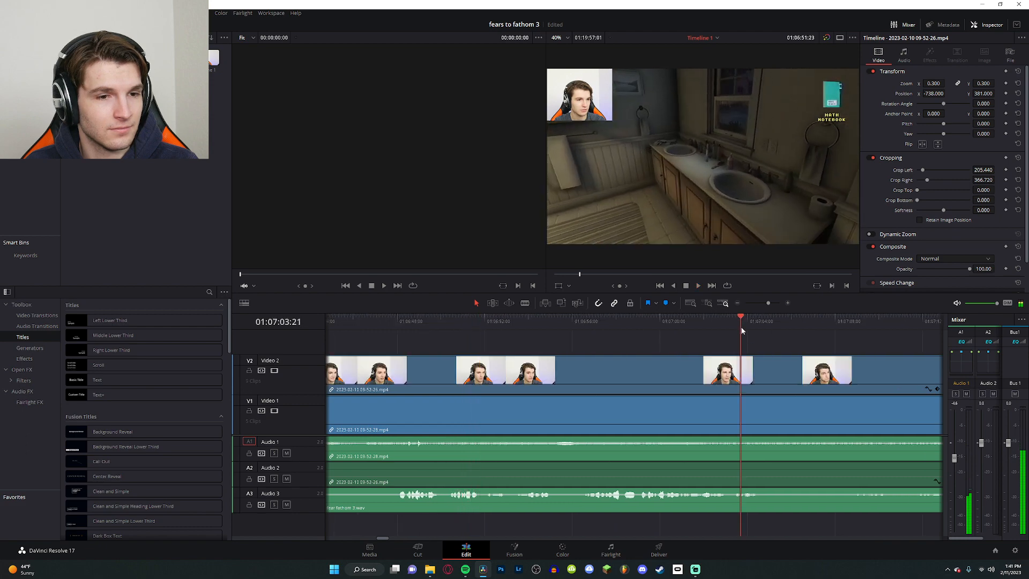
pyautogui.hscroll(9, 742, 331)
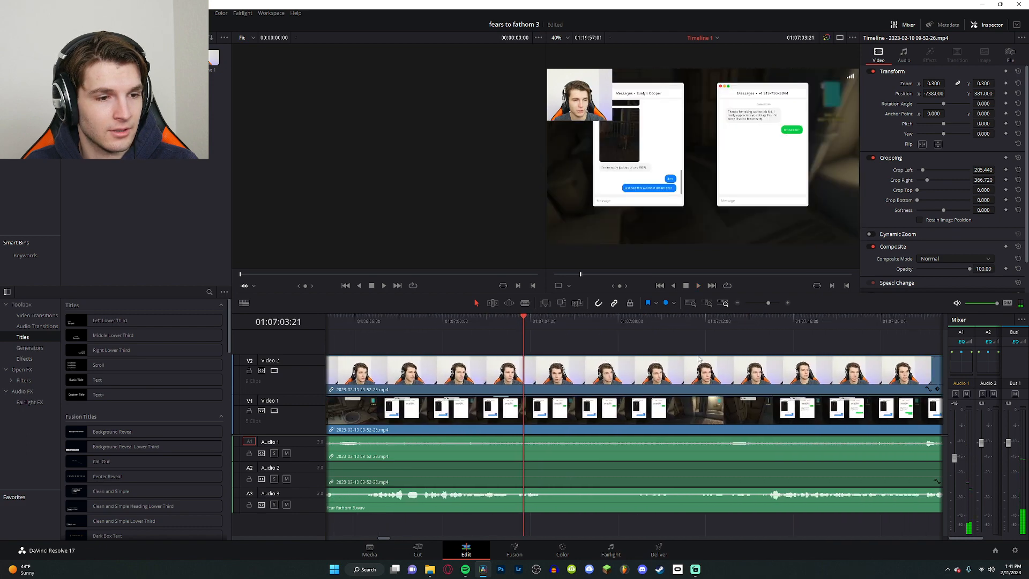
pyautogui.hscroll(5, 698, 359)
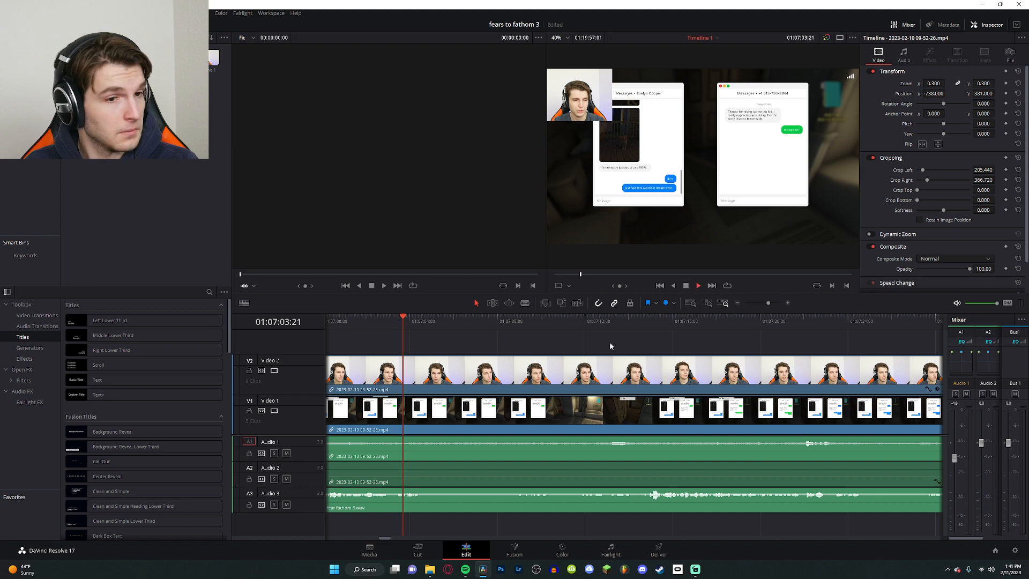
pyautogui.press('space')
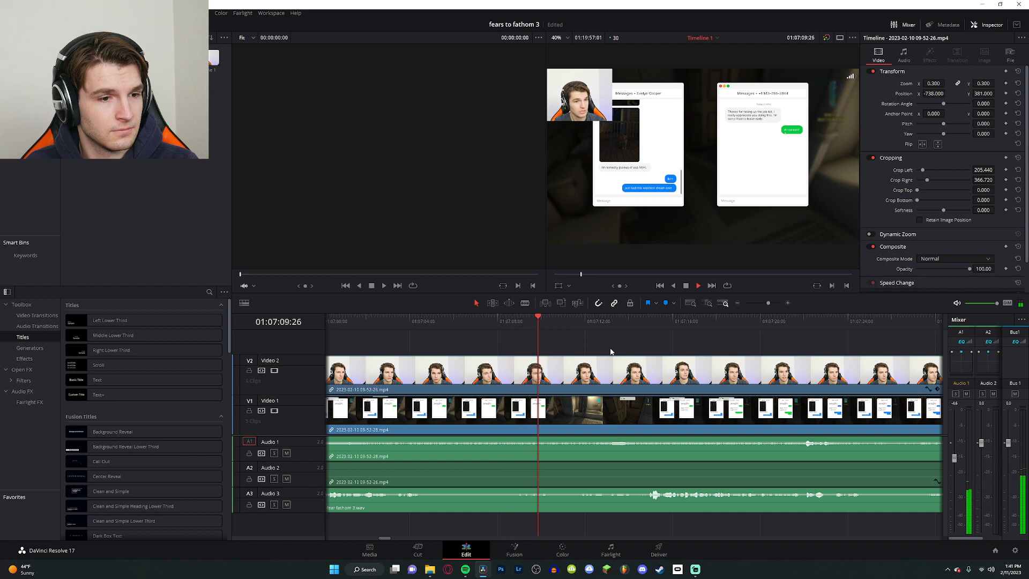
pyautogui.hscroll(5, 645, 360)
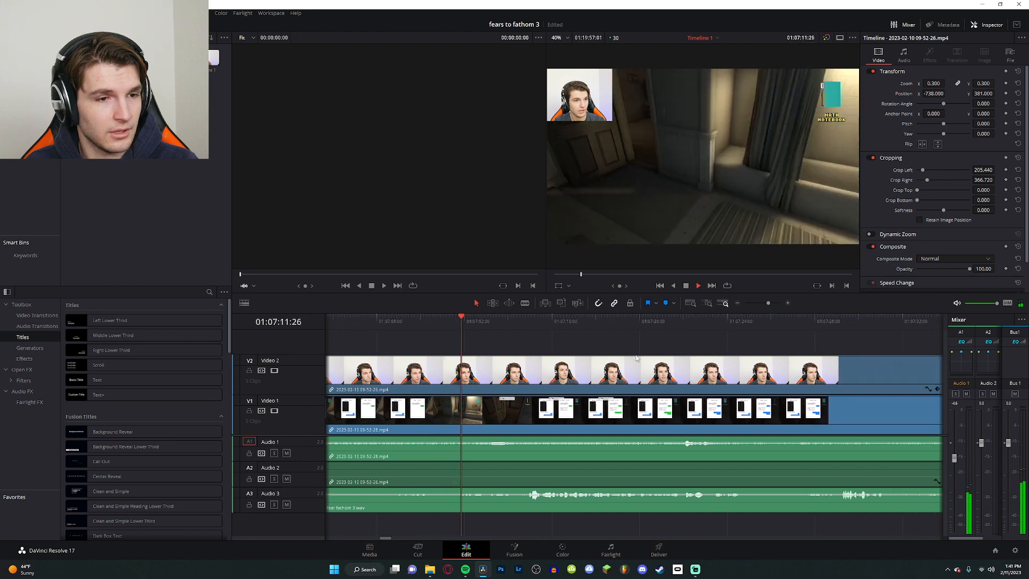
pyautogui.press('space')
pyautogui.hscroll(7, 634, 358)
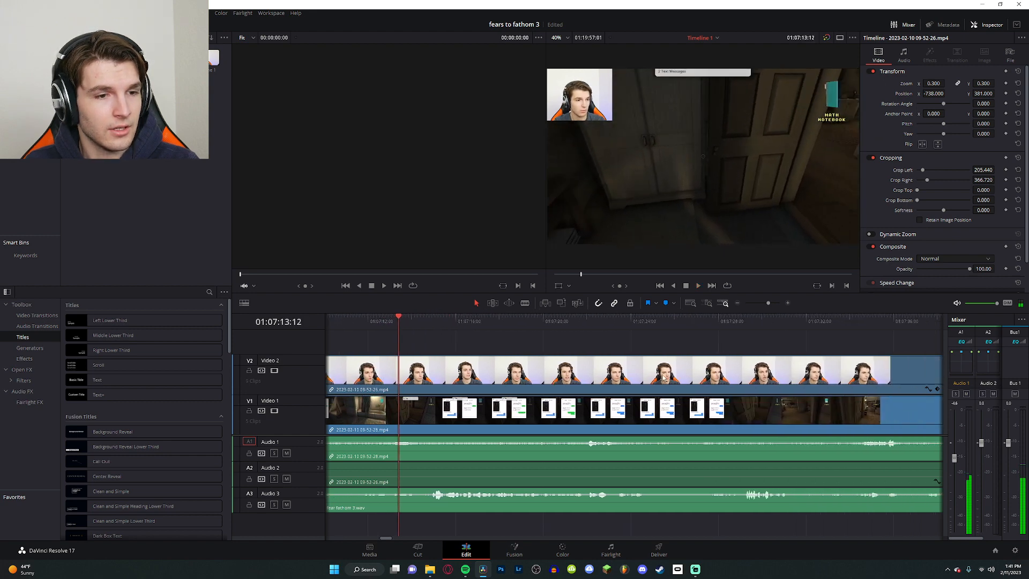
# Step: Skim past the text-message gameplay, sample the hallway scene around 01:08:20, and scan the following commentary waveform for silent gaps
pyautogui.scroll(-3, 654, 373)
pyautogui.hscroll(1, 662, 379)
pyautogui.hscroll(20, 662, 379)
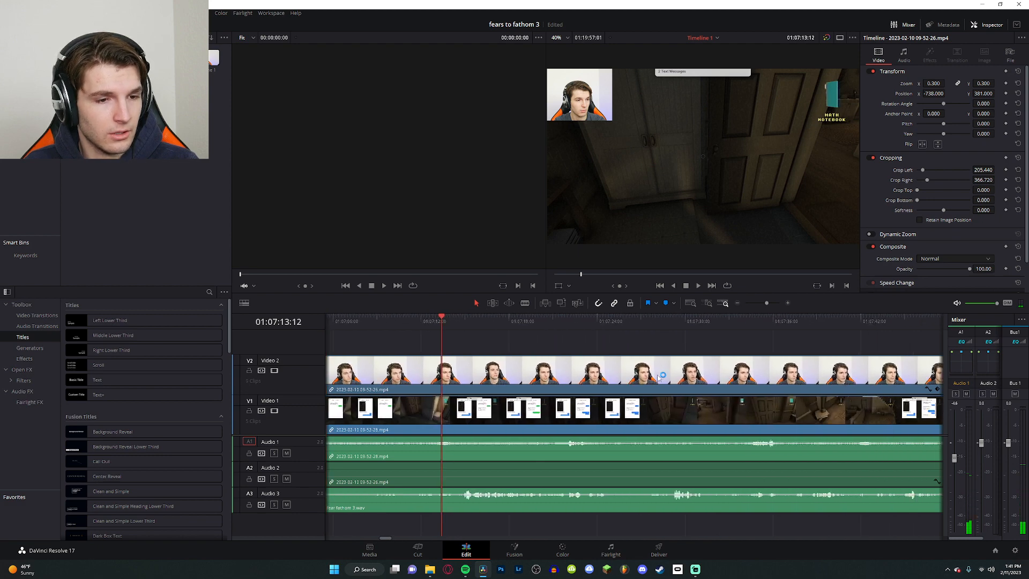
pyautogui.hscroll(6, 658, 377)
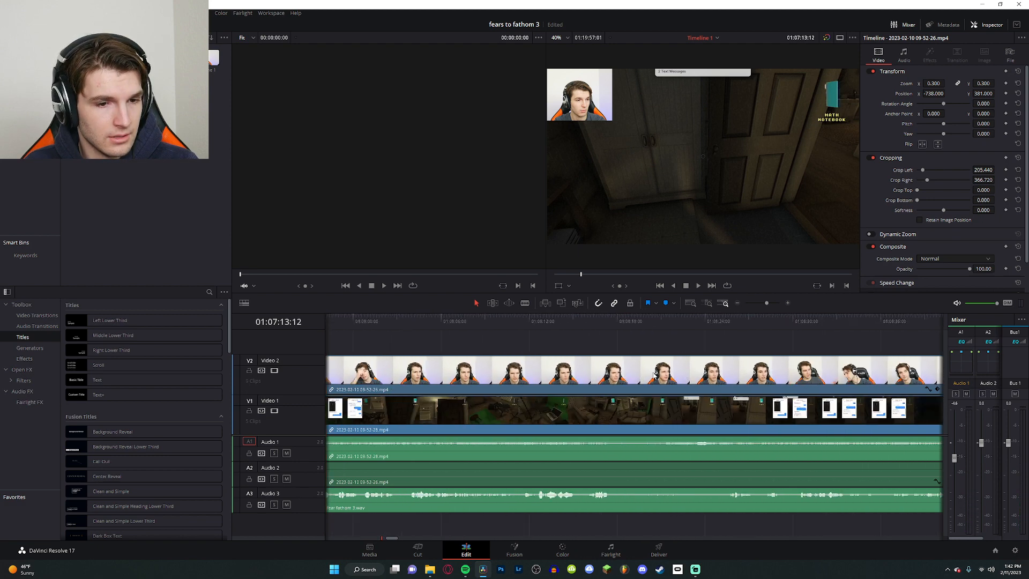
pyautogui.click(551, 328)
pyautogui.press('space')
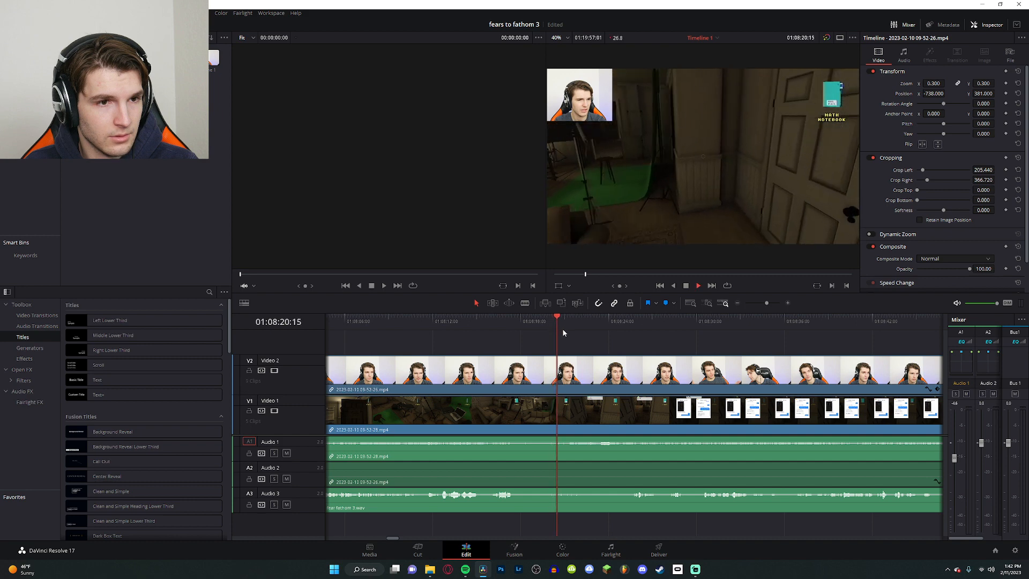
pyautogui.hscroll(2, 565, 336)
pyautogui.hscroll(20, 858, 338)
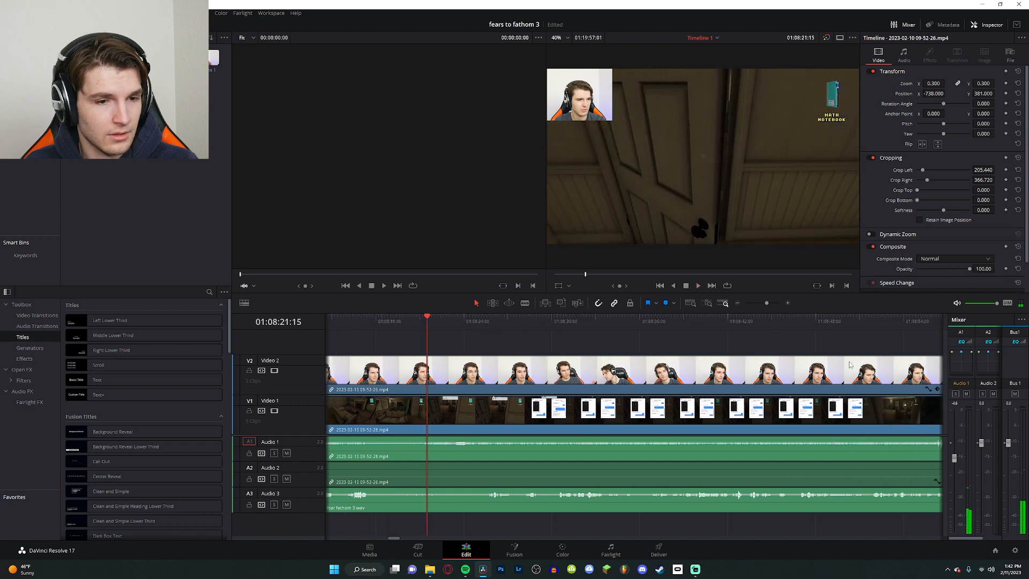
pyautogui.hscroll(20, 803, 353)
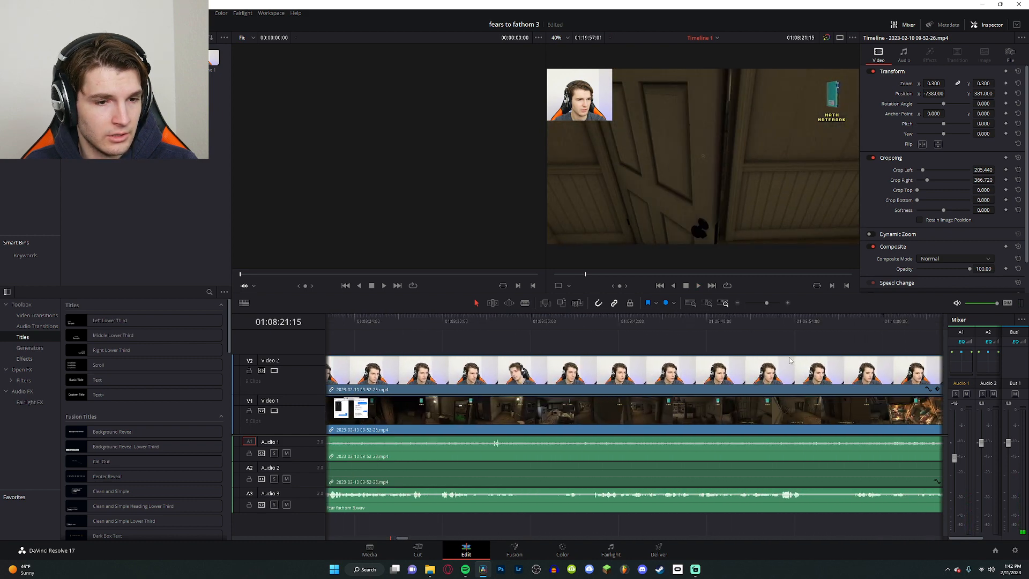
# Step: Sample the dark staircase gameplay around 01:10:28 and scan the commentary waveform onward to about 01:14:00 for silent pauses
pyautogui.click(660, 329)
pyautogui.hscroll(3, 696, 348)
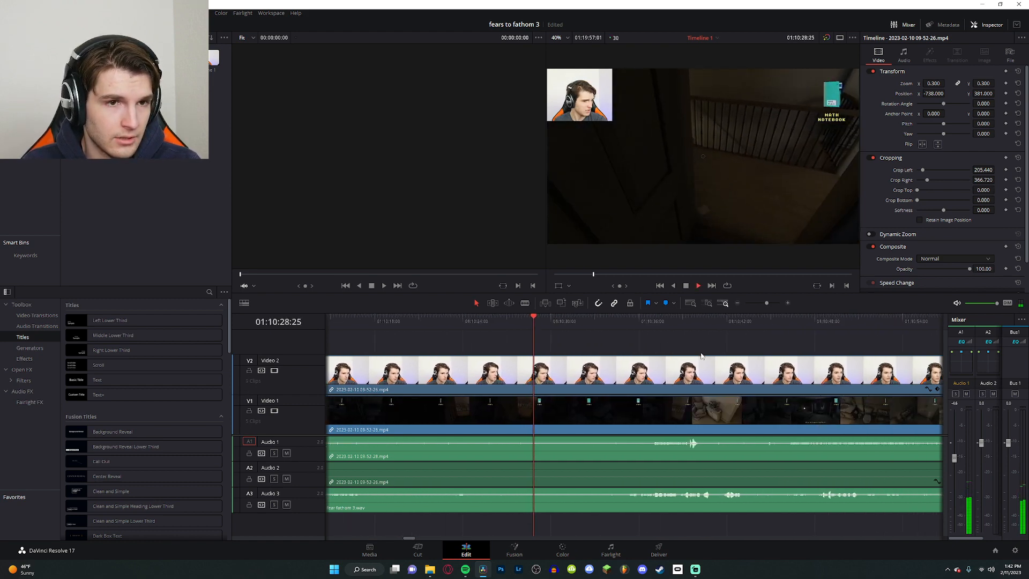
pyautogui.hscroll(20, 692, 360)
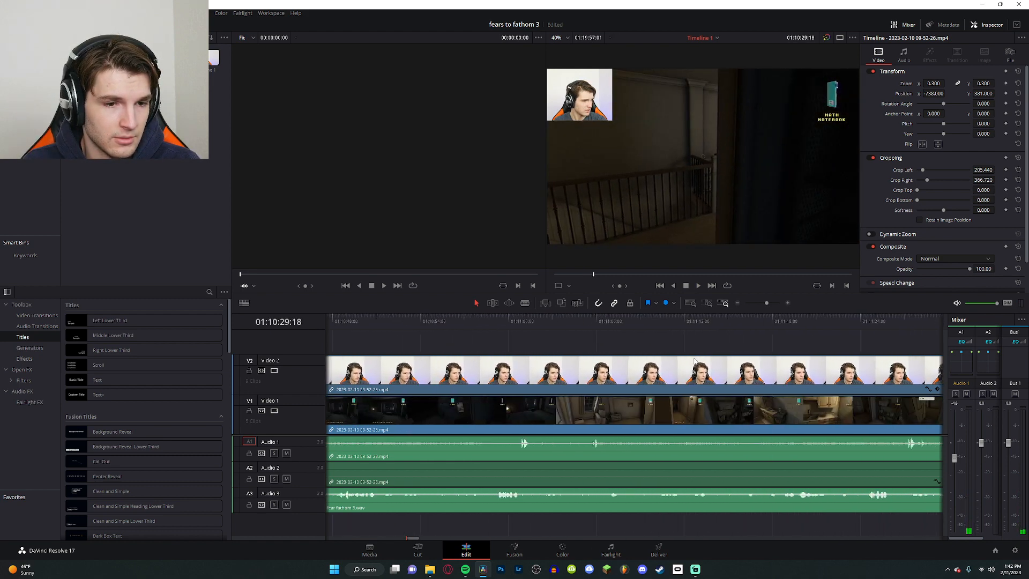
pyautogui.hscroll(17, 694, 362)
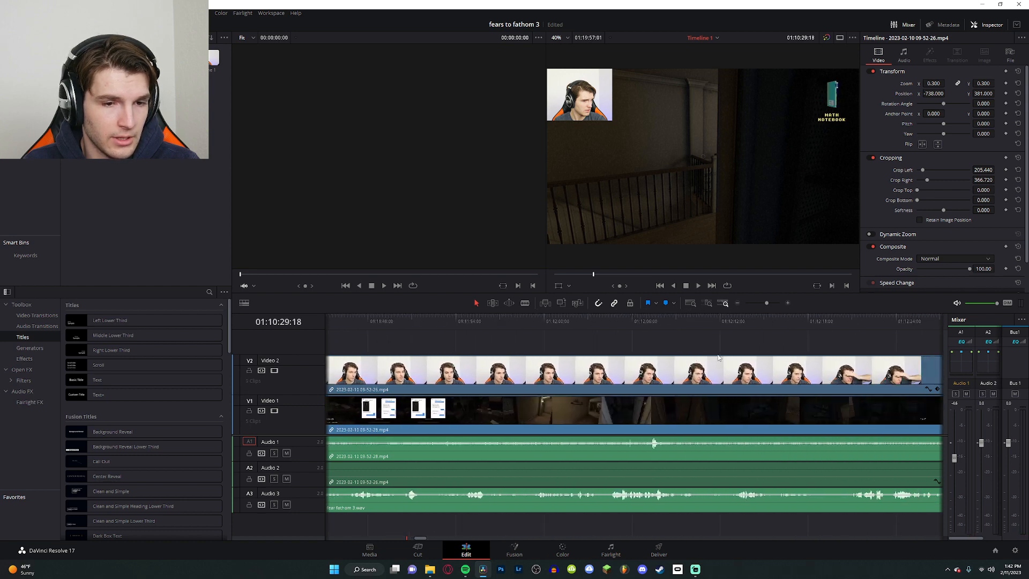
pyautogui.scroll(-5, 735, 372)
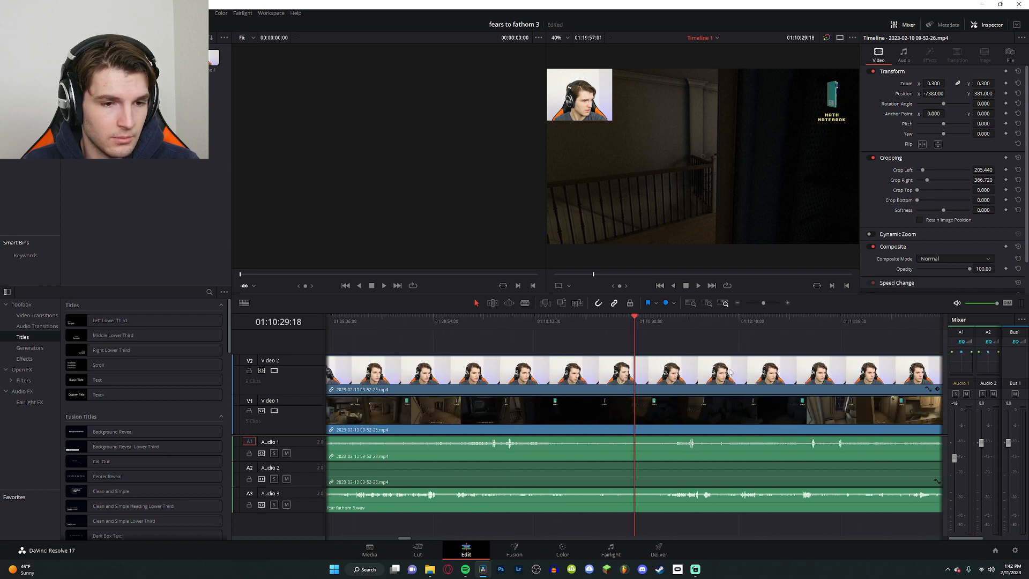
pyautogui.hscroll(10, 718, 372)
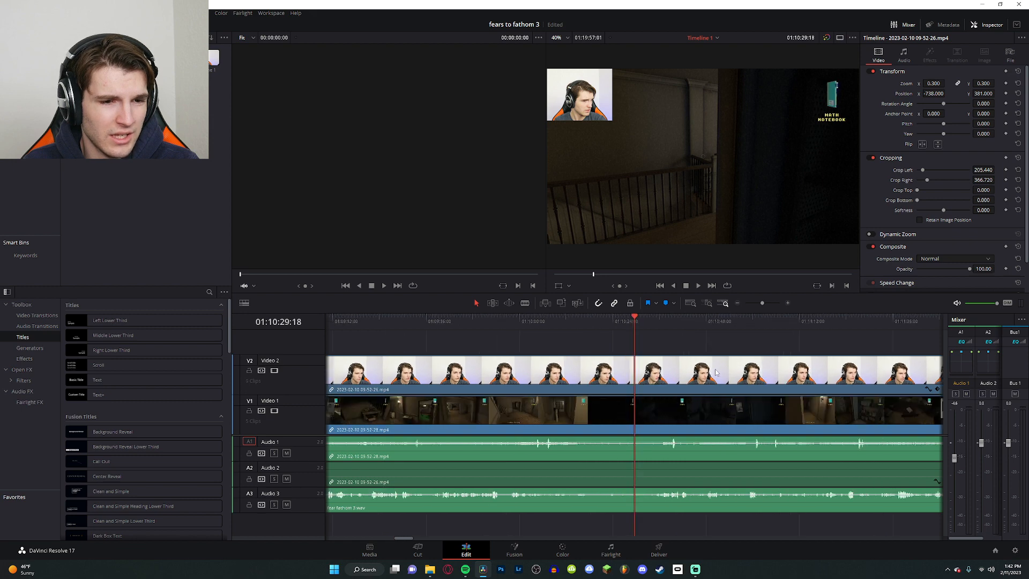
pyautogui.hscroll(13, 701, 372)
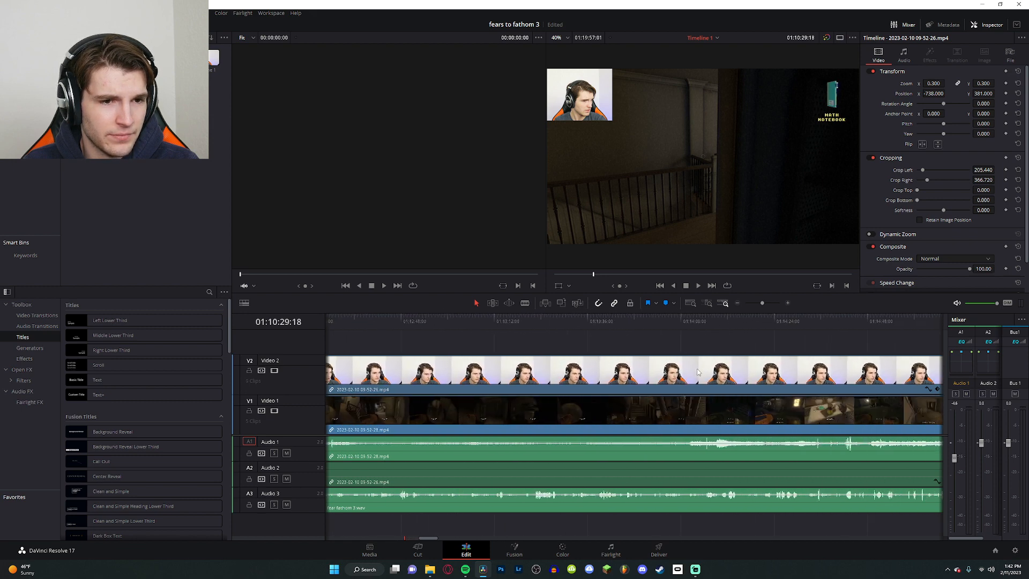
# Step: Spot-check the night-time gameplay and text-message scenes between 01:14:10 and 01:15:30 by playing short stretches
pyautogui.press('space')
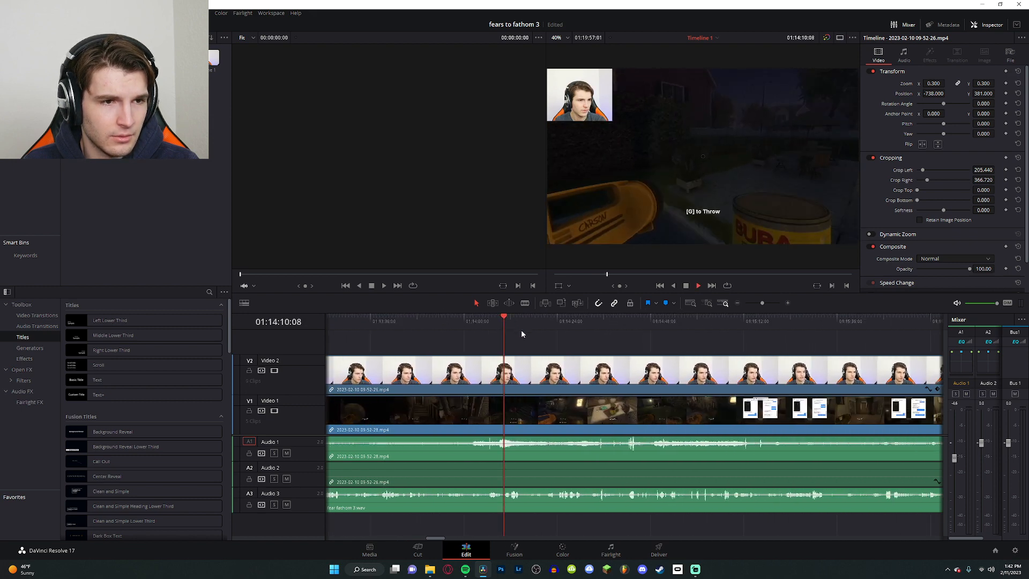
pyautogui.hscroll(2, 531, 345)
pyautogui.click(618, 324)
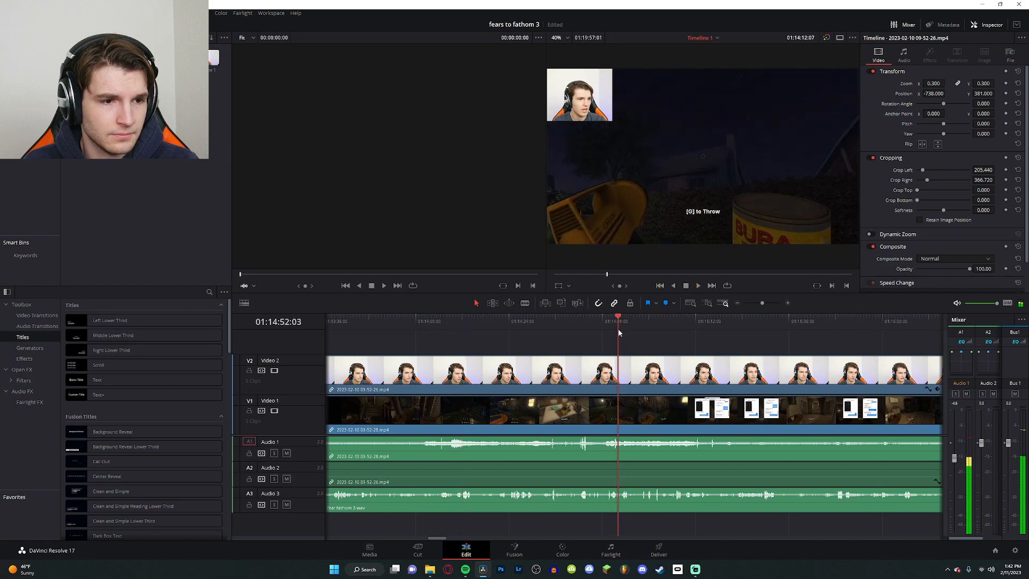
pyautogui.click(661, 320)
pyautogui.click(694, 320)
pyautogui.click(722, 320)
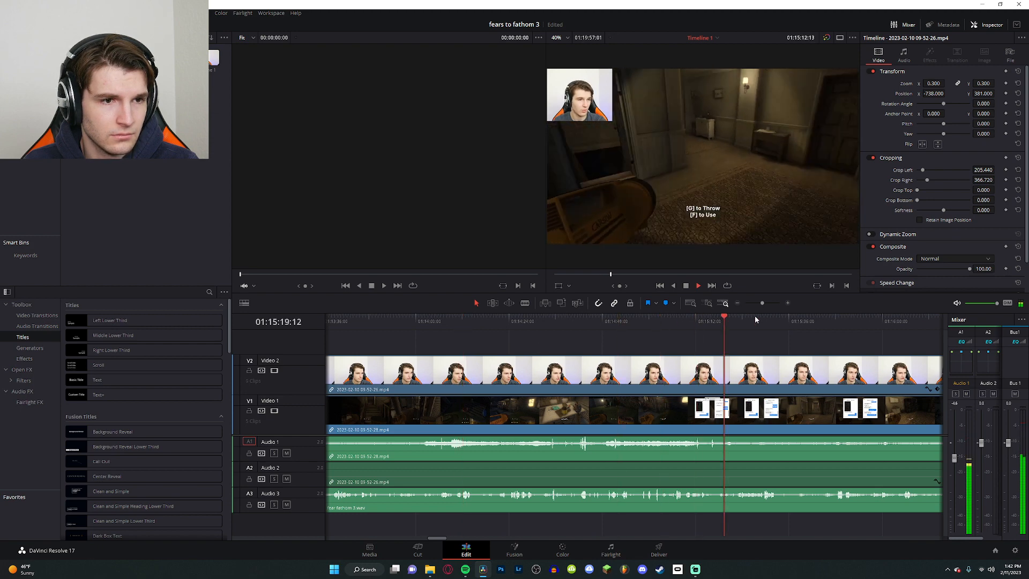
pyautogui.click(765, 320)
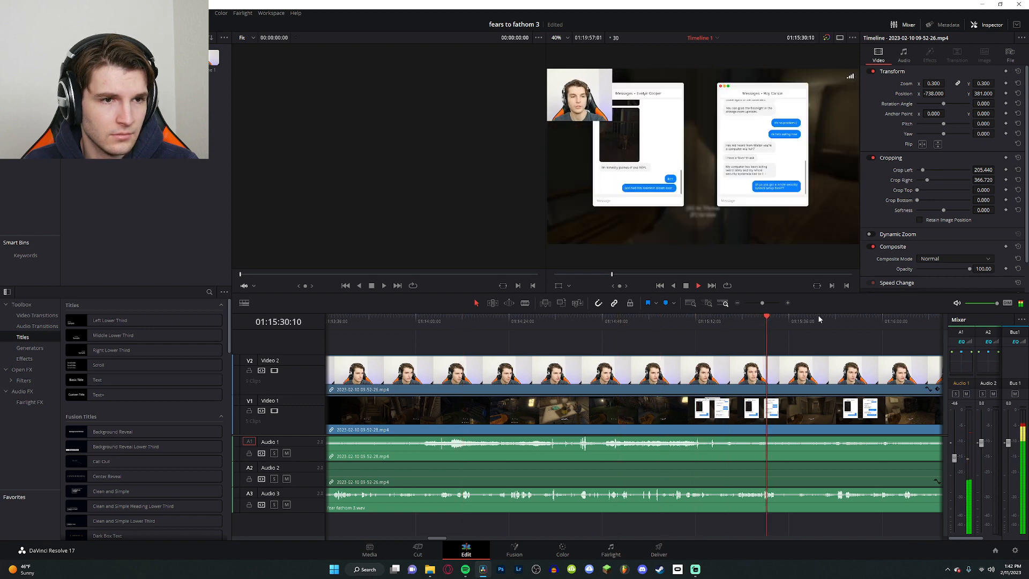
# Step: Play parts of the "Guide to Being a Better Person" computer scene between 01:17:36 and 01:18:38, checking the loud game audio
pyautogui.hscroll(3, 818, 314)
pyautogui.hscroll(4, 774, 327)
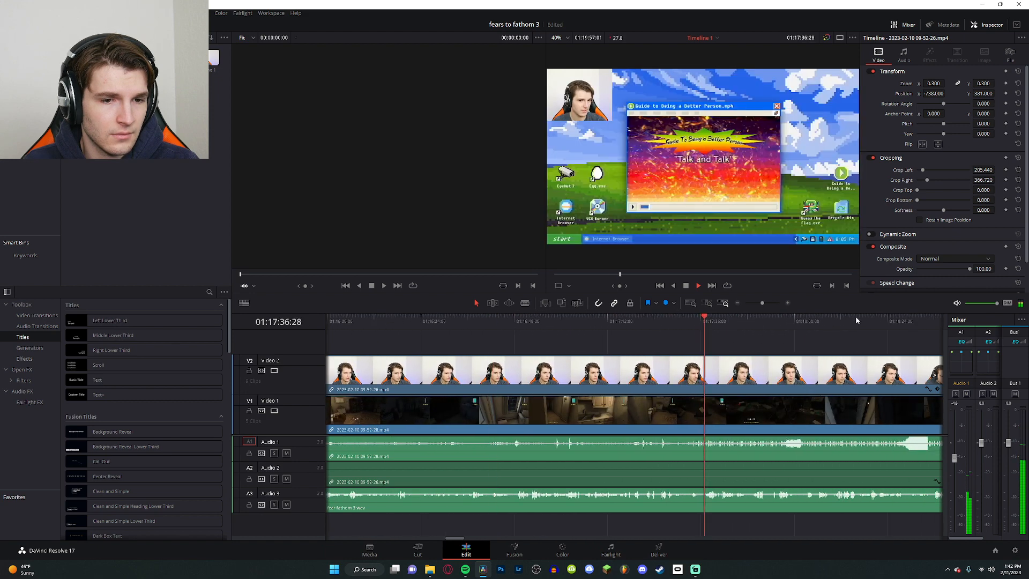
pyautogui.hscroll(3, 753, 346)
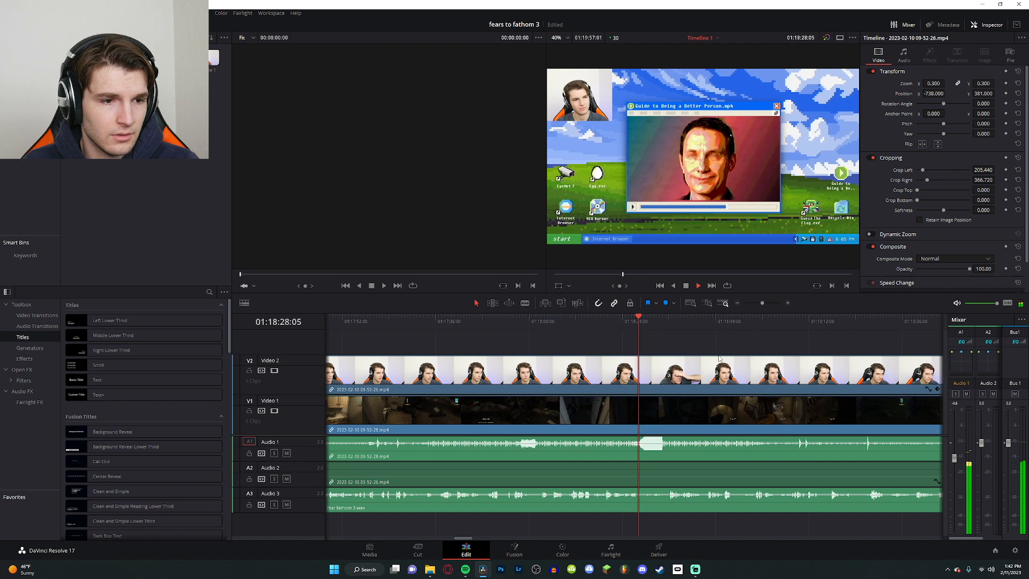
pyautogui.hscroll(1, 719, 351)
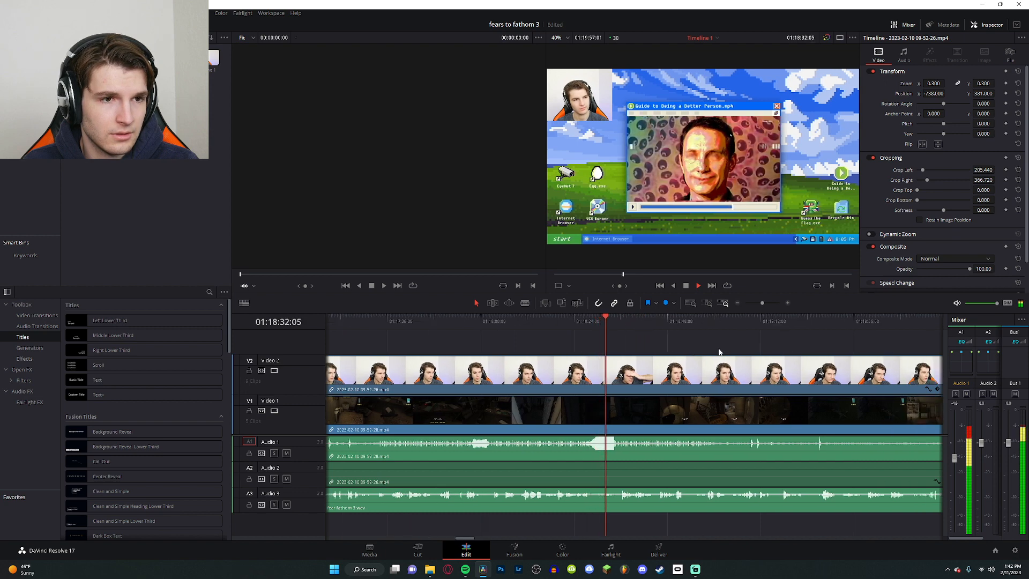
pyautogui.hscroll(2, 719, 351)
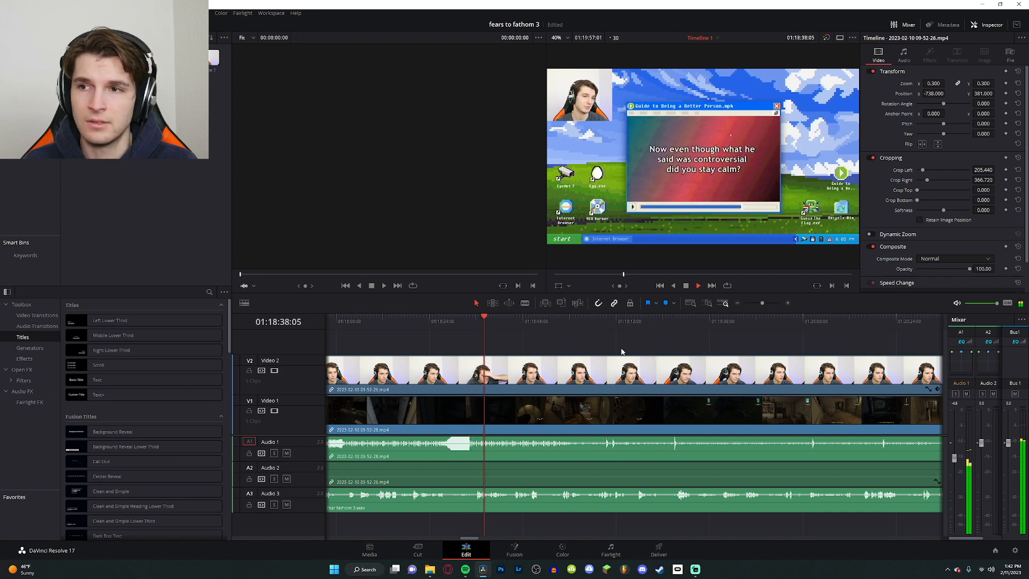
# Step: Lower the Audio 1 track volume to about -9.4 dB during the computer scene near 01:18:44
pyautogui.hscroll(3, 621, 346)
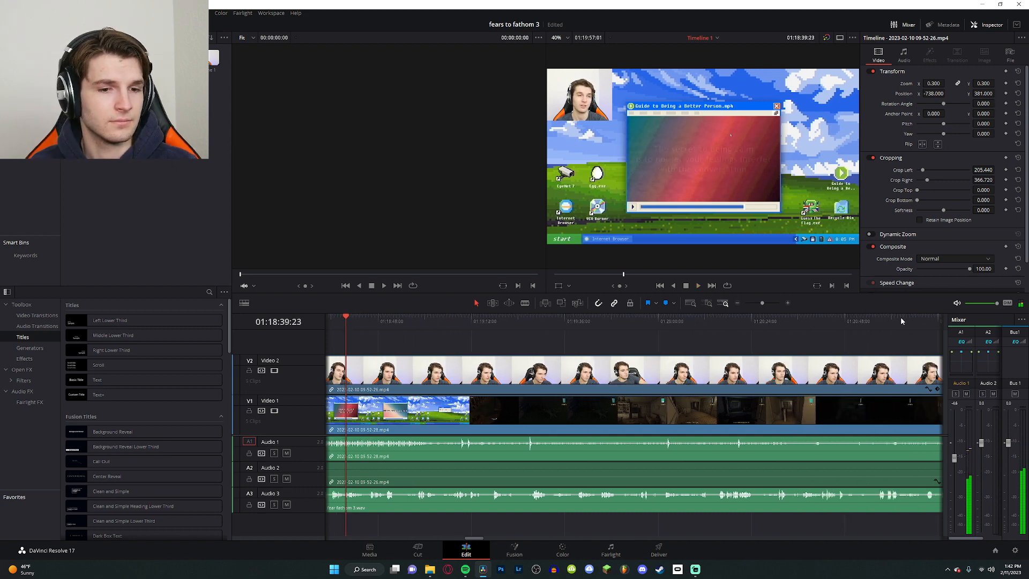
pyautogui.moveTo(957, 465); pyautogui.dragTo(957, 482)
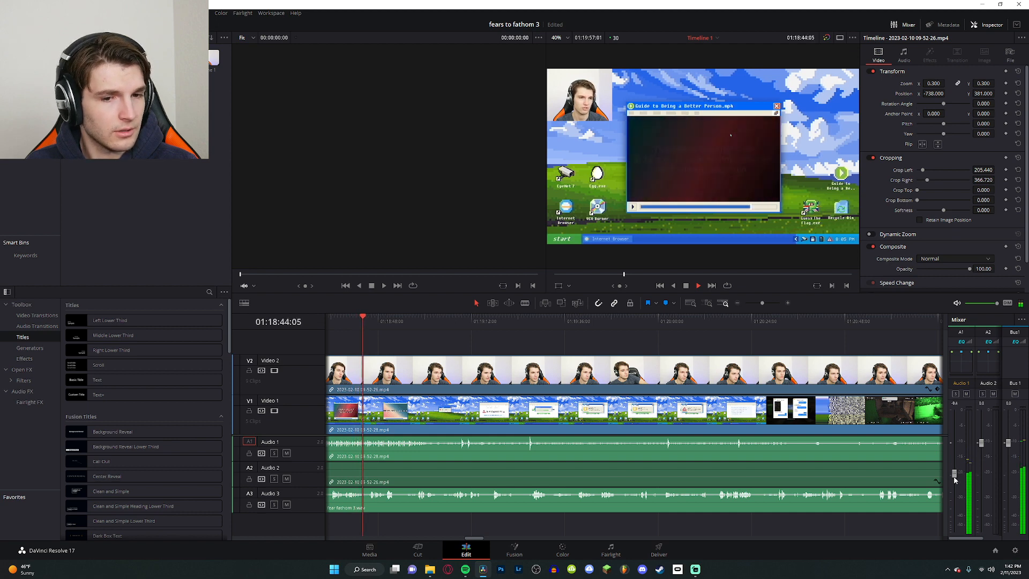
pyautogui.press('space')
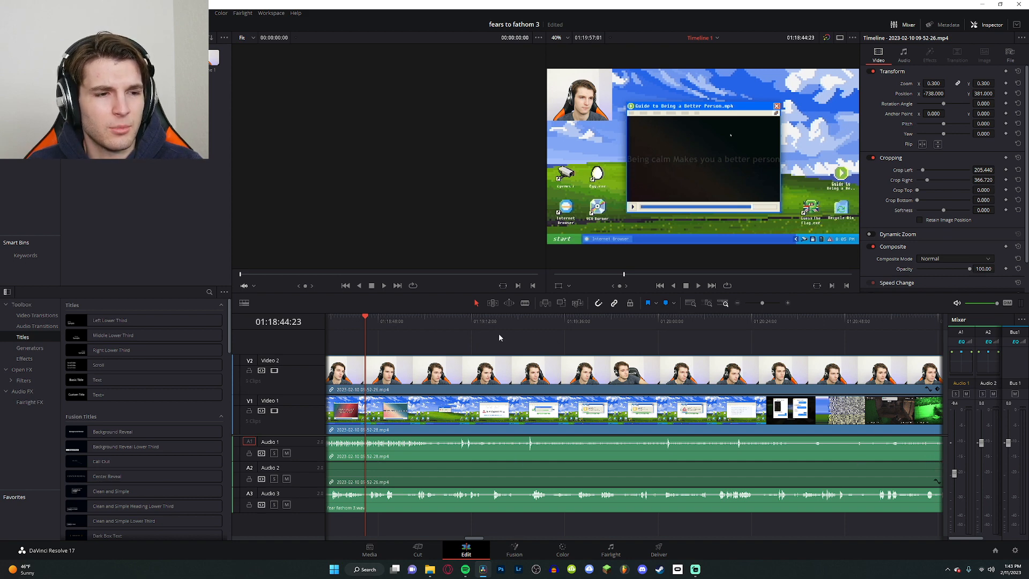
# Step: Scrub through the desktop and security-camera gameplay to 01:23:35, and sample the television scene up to about 01:25:52
pyautogui.moveTo(400, 325); pyautogui.dragTo(870, 332)
pyautogui.hscroll(9, 870, 331)
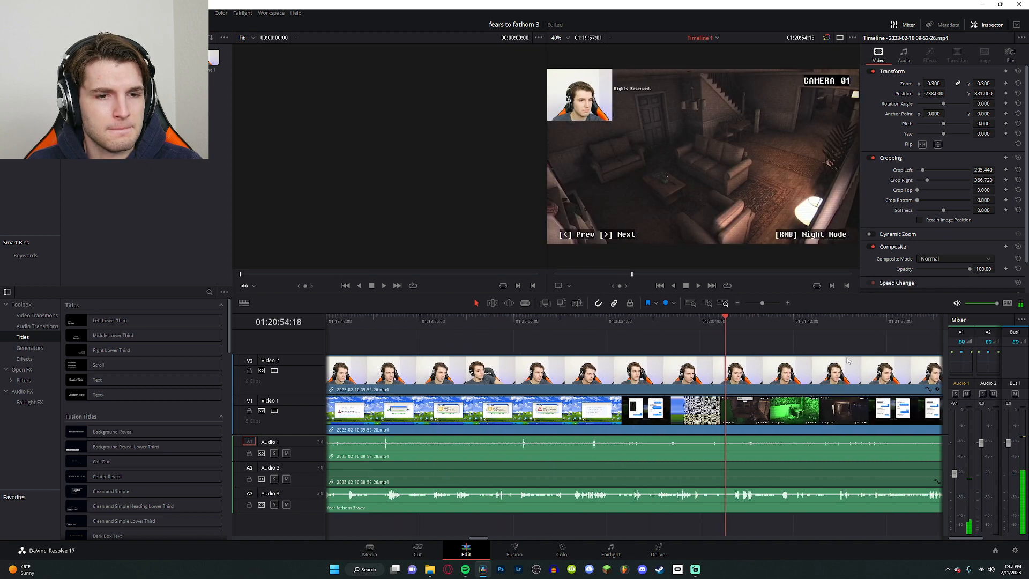
pyautogui.moveTo(419, 325); pyautogui.dragTo(891, 324)
pyautogui.hscroll(10, 821, 354)
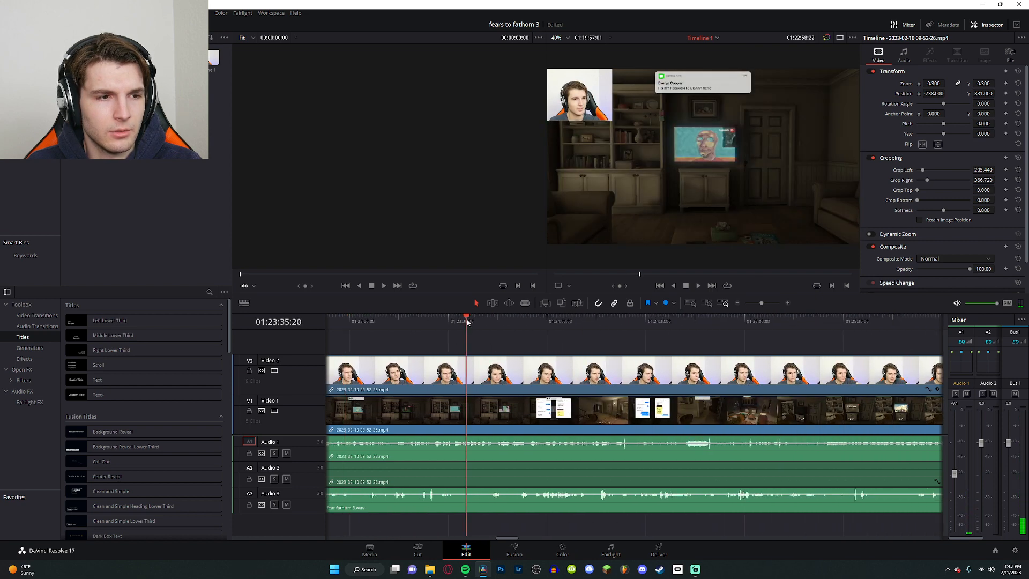
pyautogui.press('space')
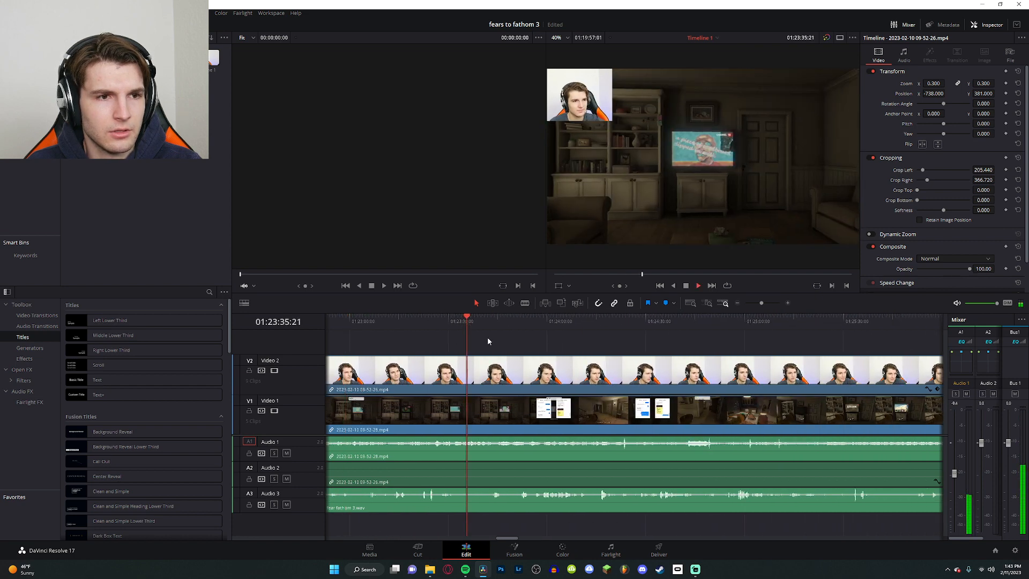
pyautogui.click(882, 329)
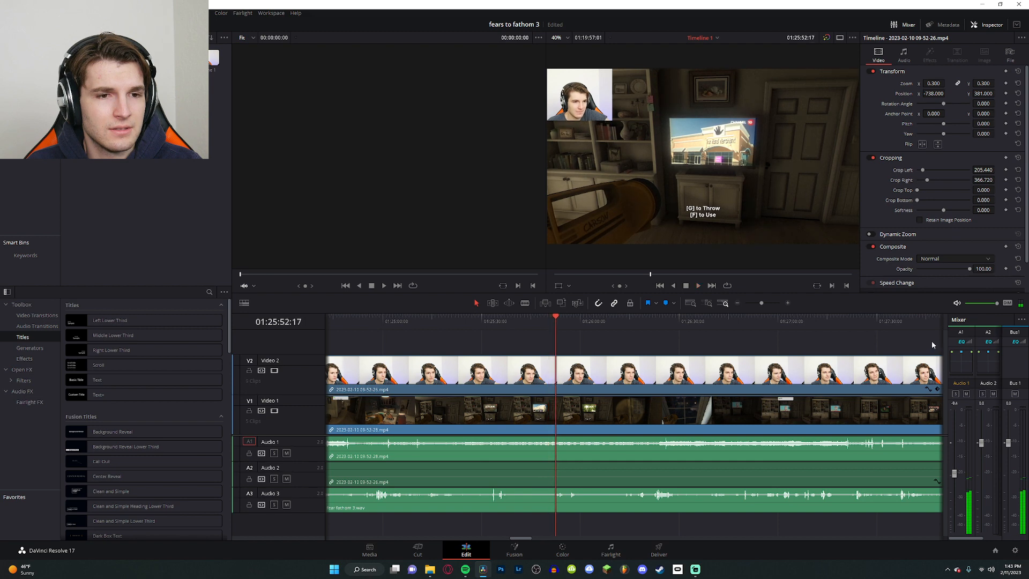
# Step: Skim ahead to the loud outdoor garage gameplay and play it to around 01:29:17 to check the audio
pyautogui.hscroll(10, 652, 358)
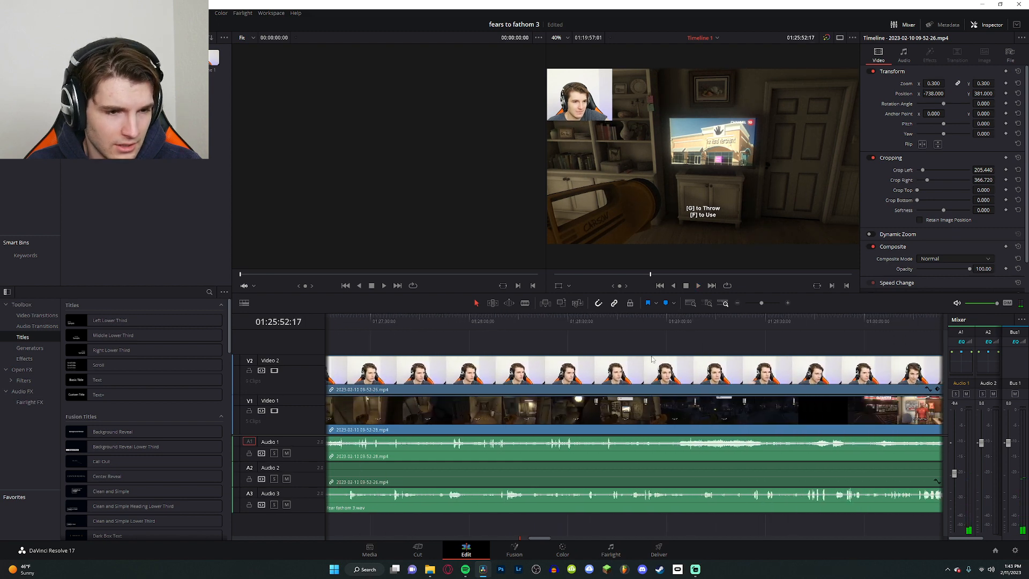
pyautogui.click(668, 321)
pyautogui.press('space')
pyautogui.hscroll(4, 635, 343)
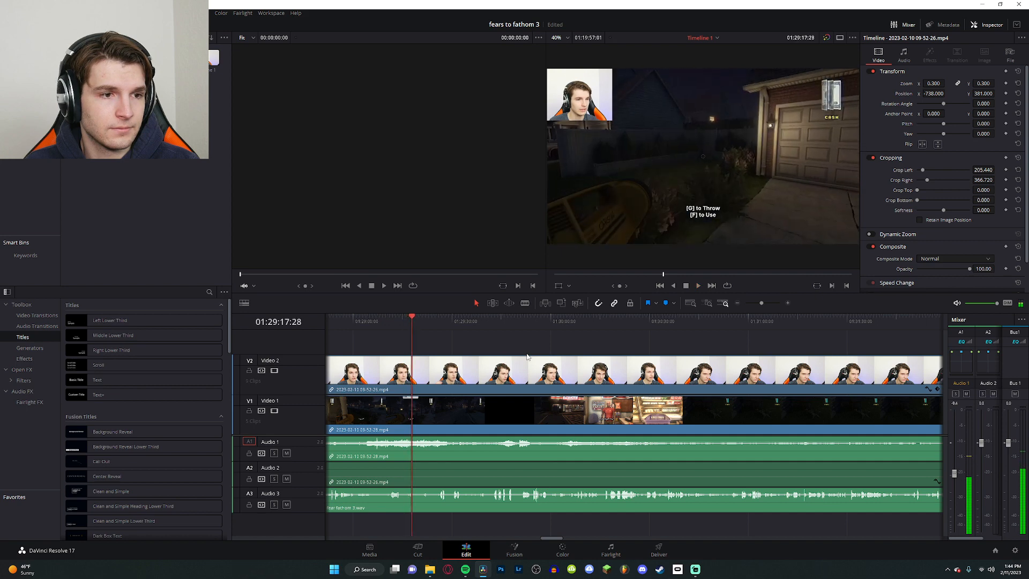
# Step: Skim the timeline past the outdoor garage scene and sample the dark hallway gameplay around 01:57:41, checking the game audio
pyautogui.hscroll(9, 526, 356)
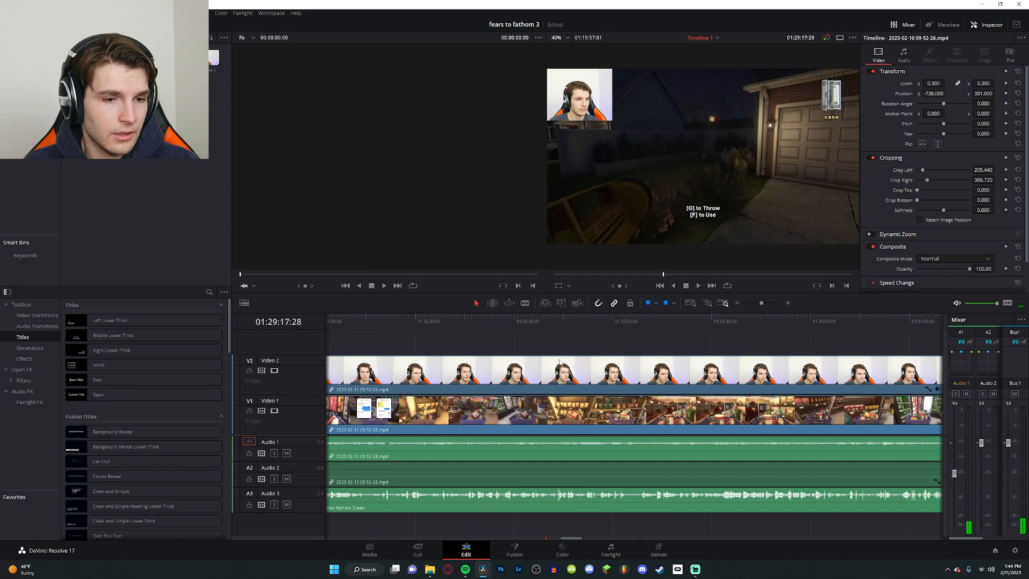
pyautogui.hscroll(12, 559, 361)
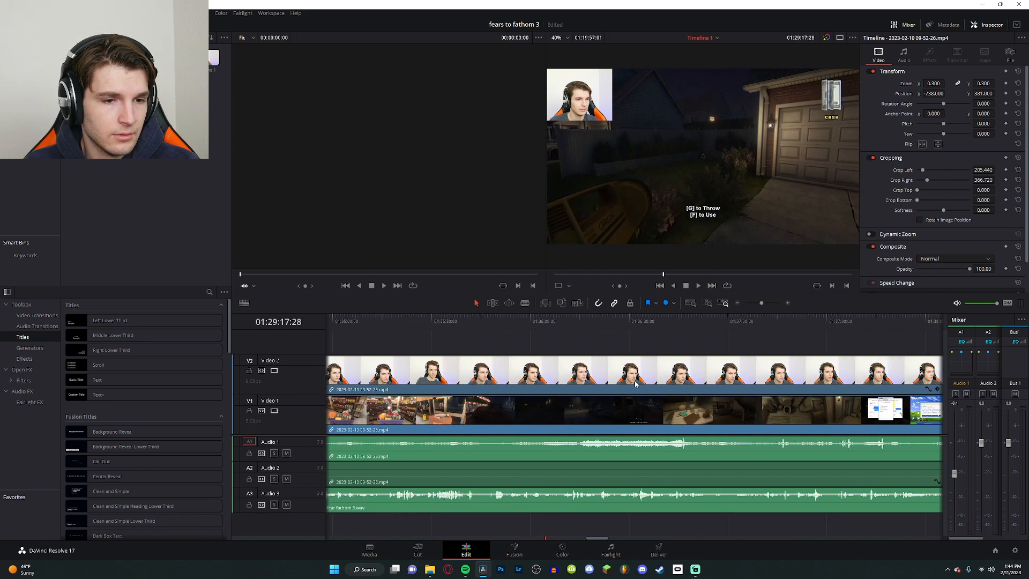
pyautogui.hscroll(18, 635, 382)
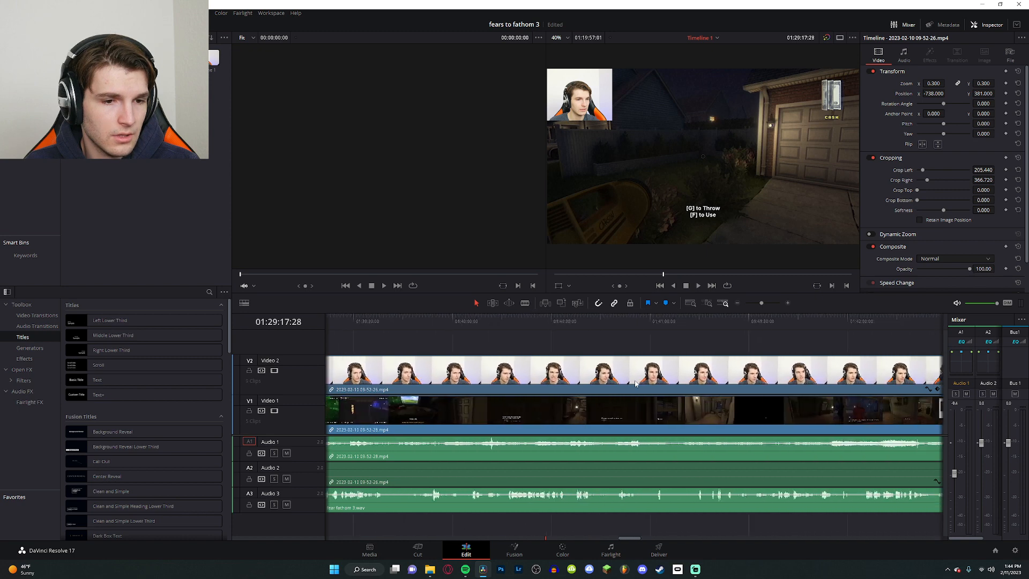
pyautogui.hscroll(-20, 635, 382)
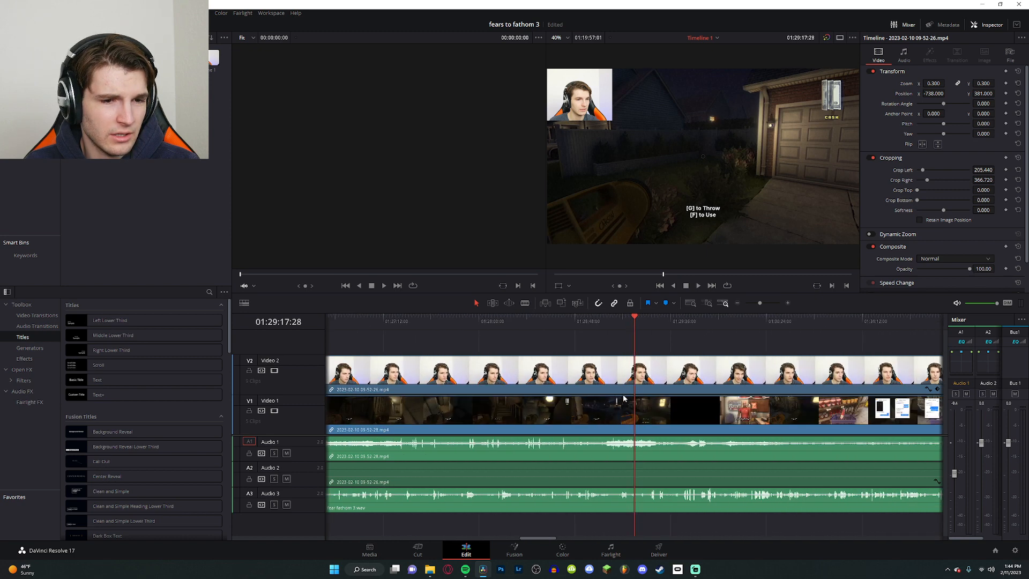
pyautogui.hscroll(12, 623, 398)
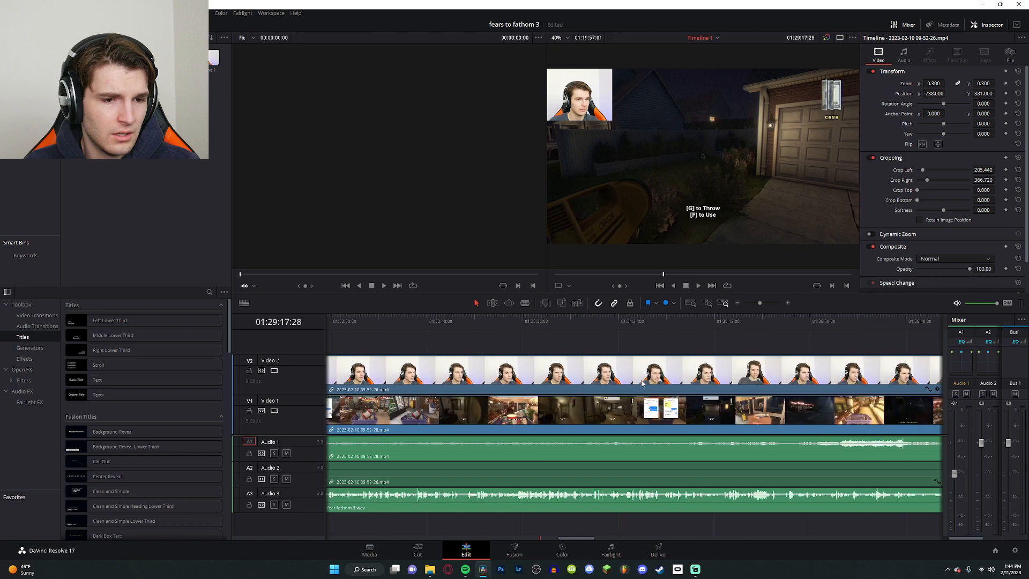
pyautogui.hscroll(20, 642, 382)
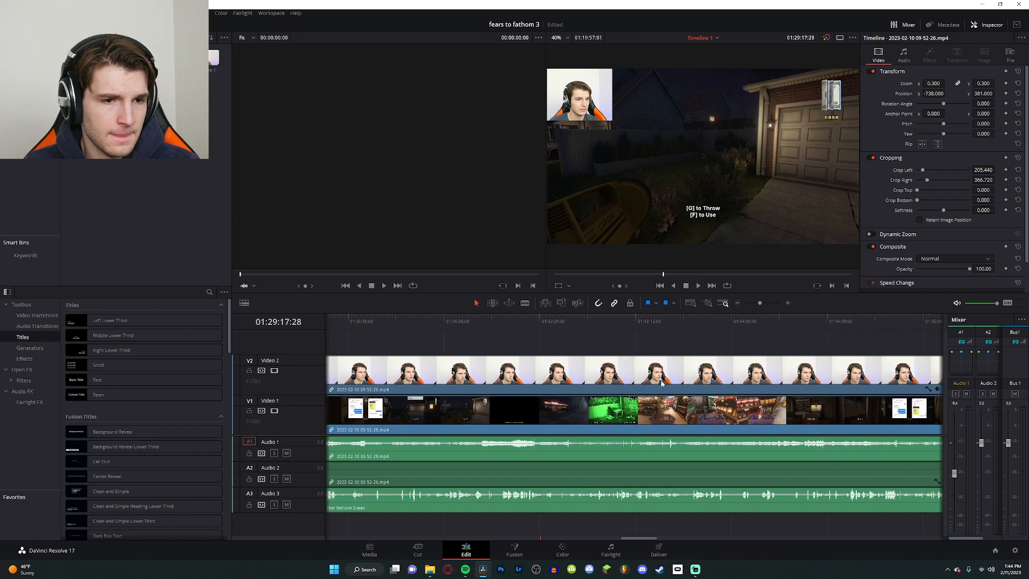
pyautogui.hscroll(20, 662, 383)
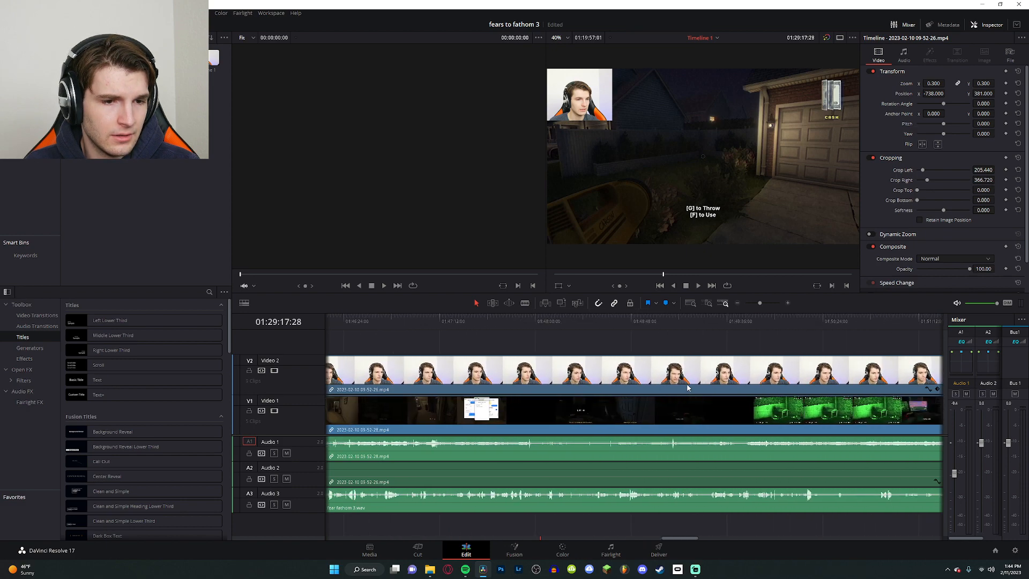
pyautogui.hscroll(20, 688, 388)
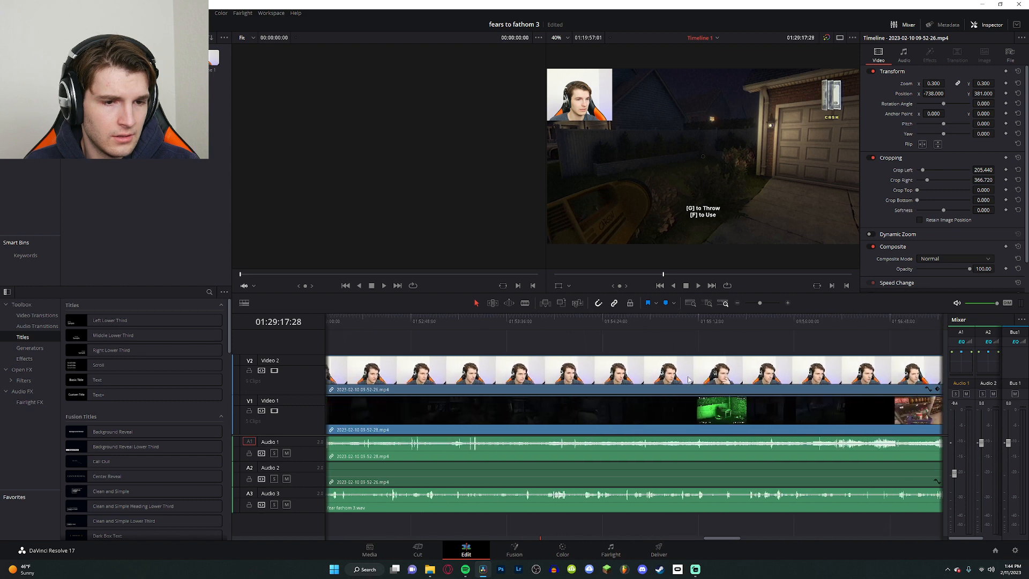
pyautogui.hscroll(13, 688, 379)
pyautogui.press('space')
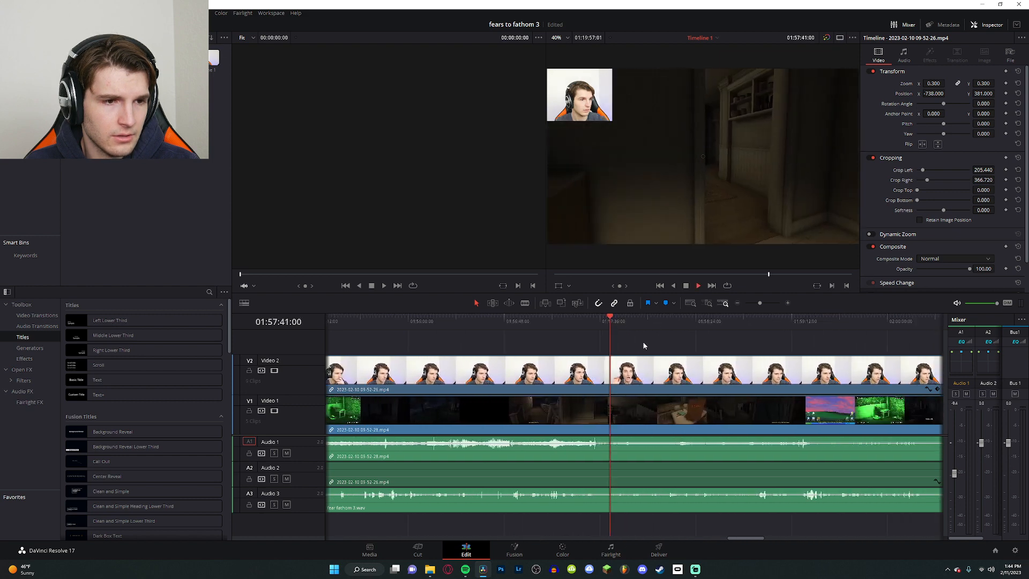
pyautogui.hscroll(3, 622, 337)
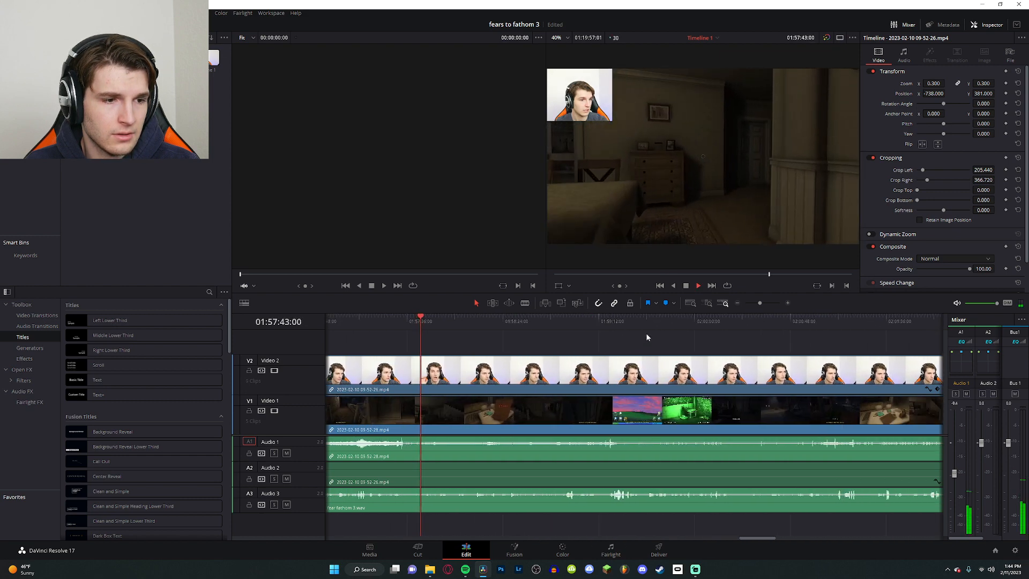
# Step: Play the dark living-room scene from about 02:00:27 to 02:00:38 to check its audio levels
pyautogui.click(747, 328)
pyautogui.hscroll(8, 734, 354)
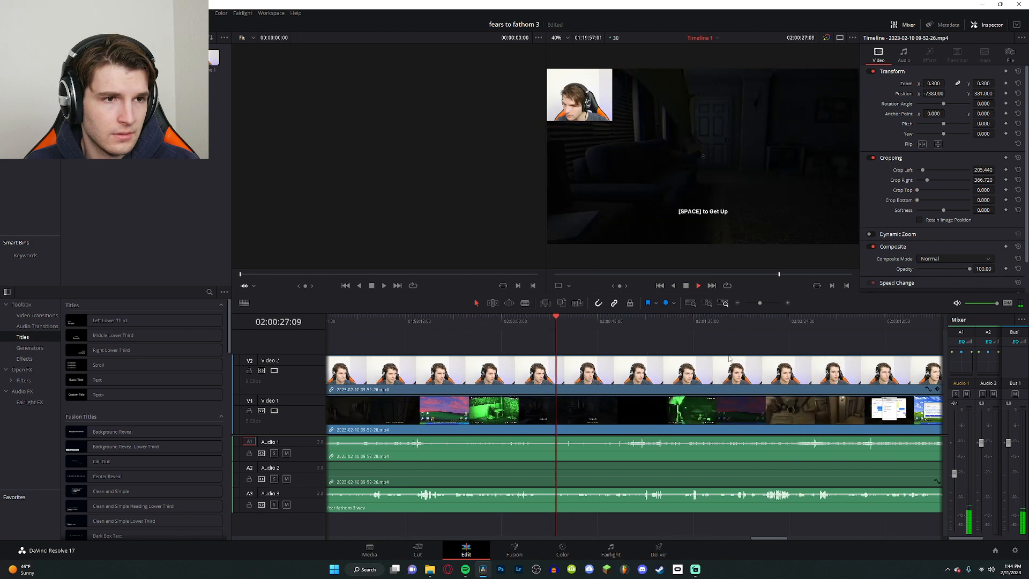
pyautogui.hscroll(2, 720, 351)
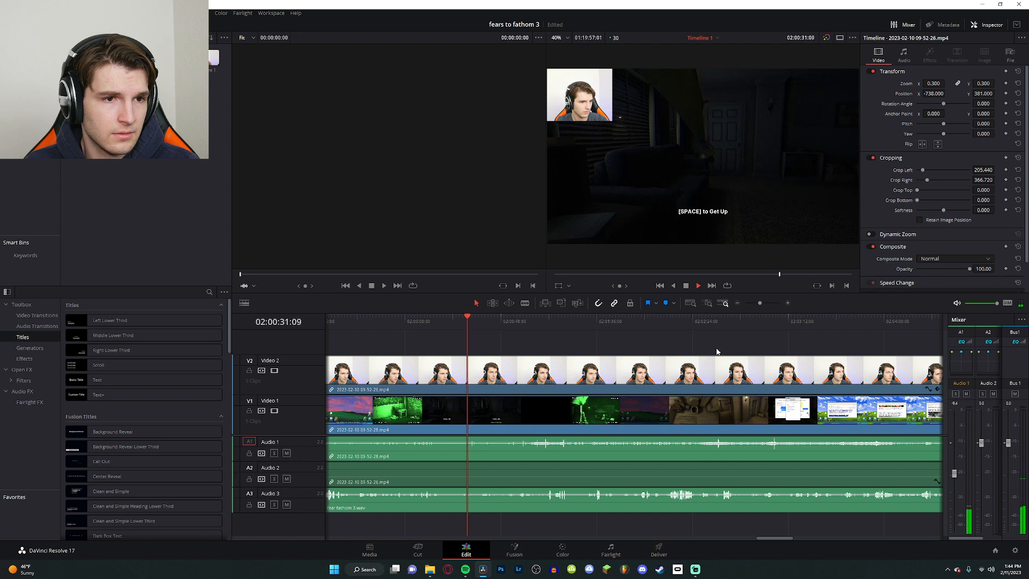
pyautogui.hscroll(2, 717, 351)
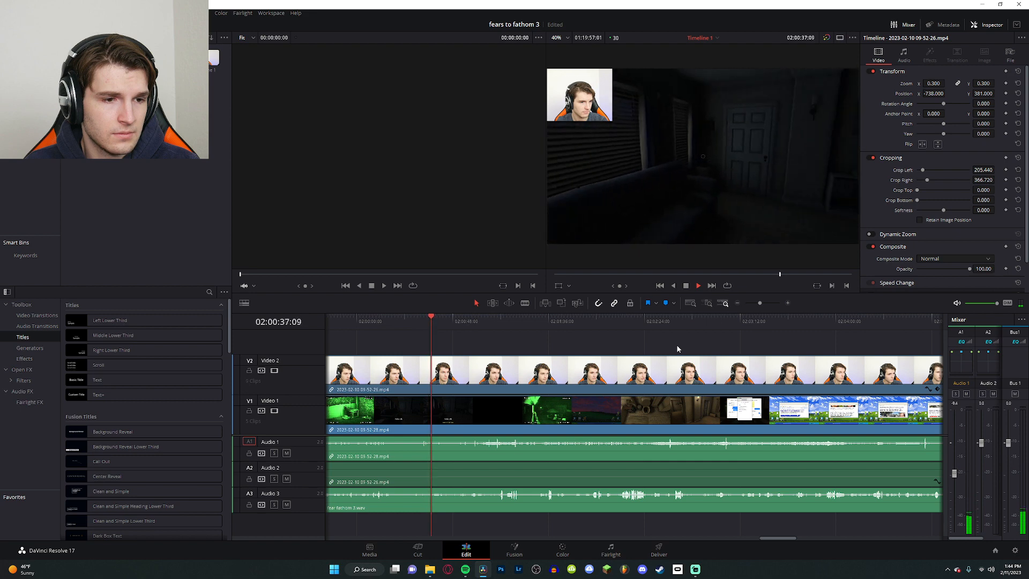
pyautogui.press('space')
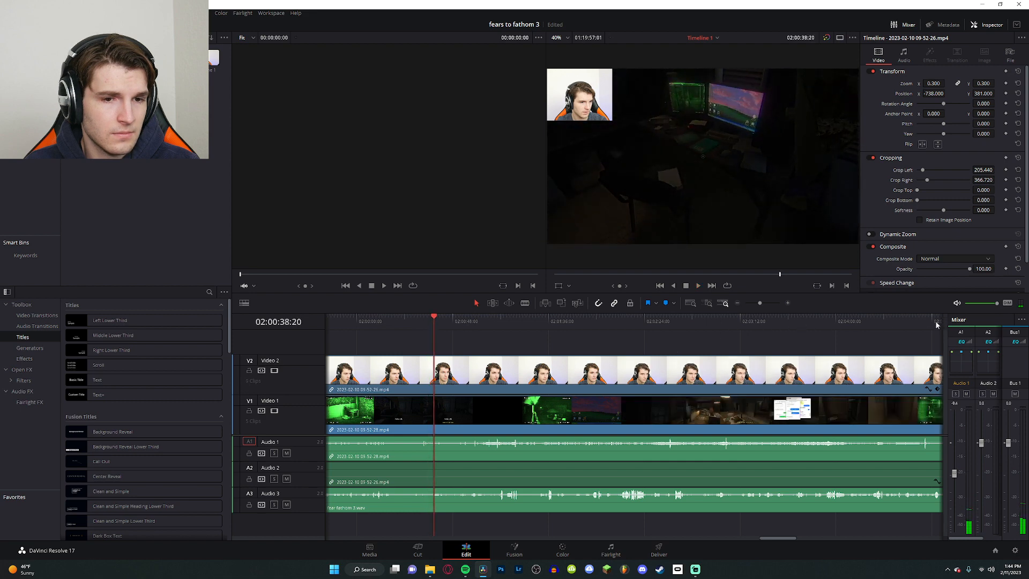
# Step: Find the loud night-vision security-camera section and play it from about 02:05:31 to 02:05:39
pyautogui.hscroll(5, 866, 358)
pyautogui.hscroll(8, 845, 354)
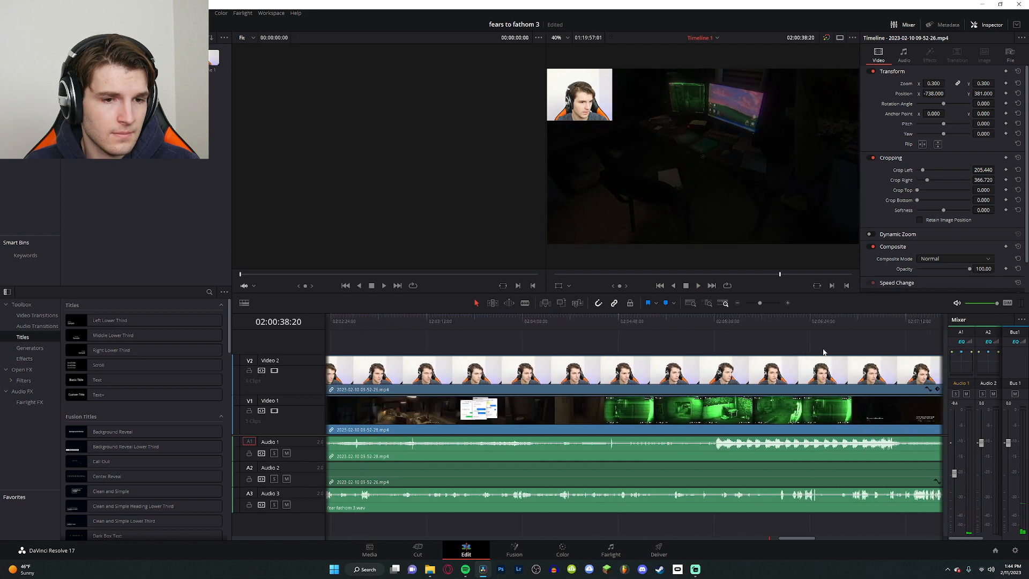
pyautogui.click(716, 325)
pyautogui.press('space')
pyautogui.hscroll(7, 719, 343)
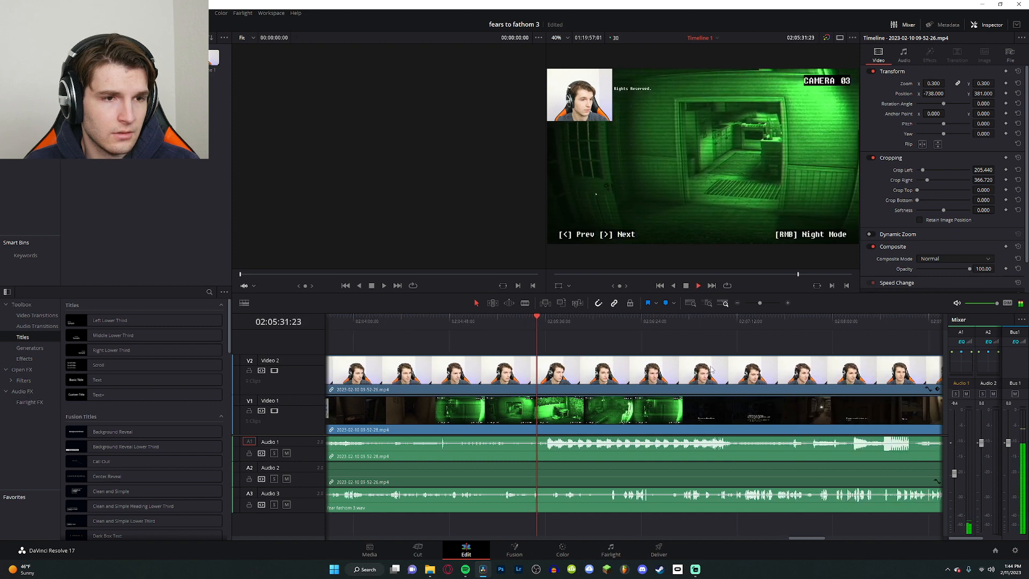
pyautogui.hscroll(3, 704, 372)
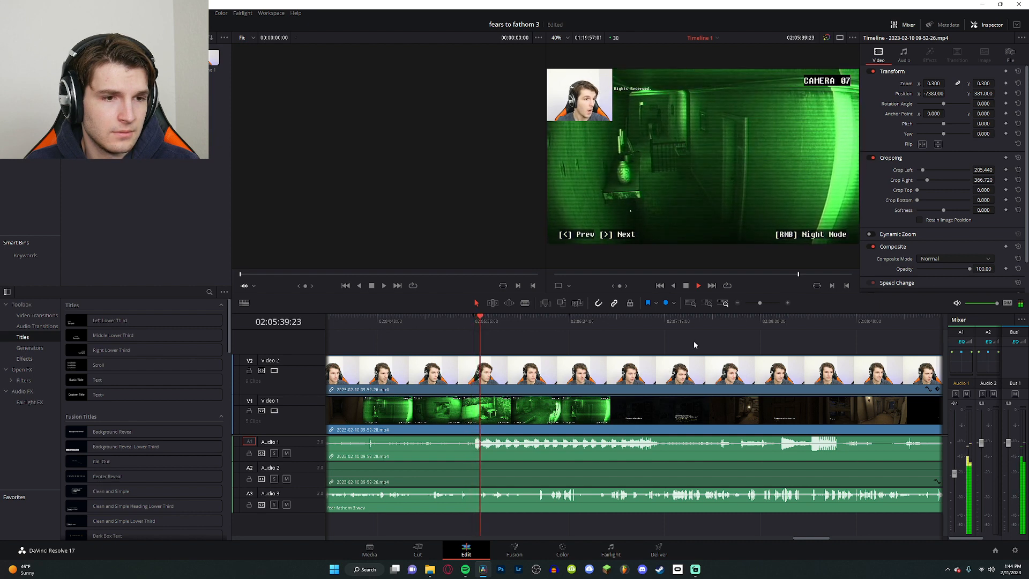
# Step: Play the loud jumpscare section from about 02:08:20 to 02:08:34, checking the game audio against the voice
pyautogui.click(797, 323)
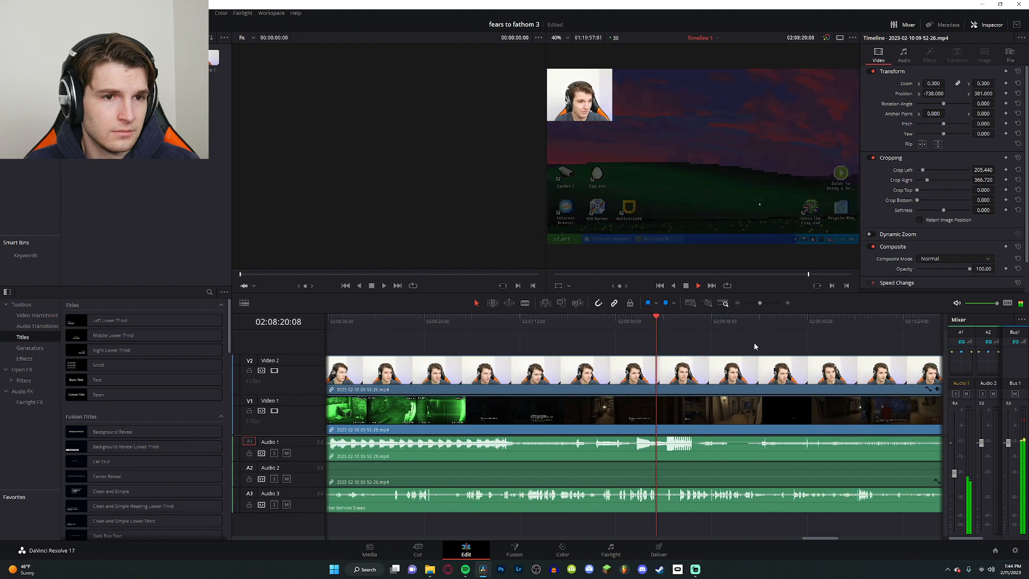
pyautogui.hscroll(6, 746, 349)
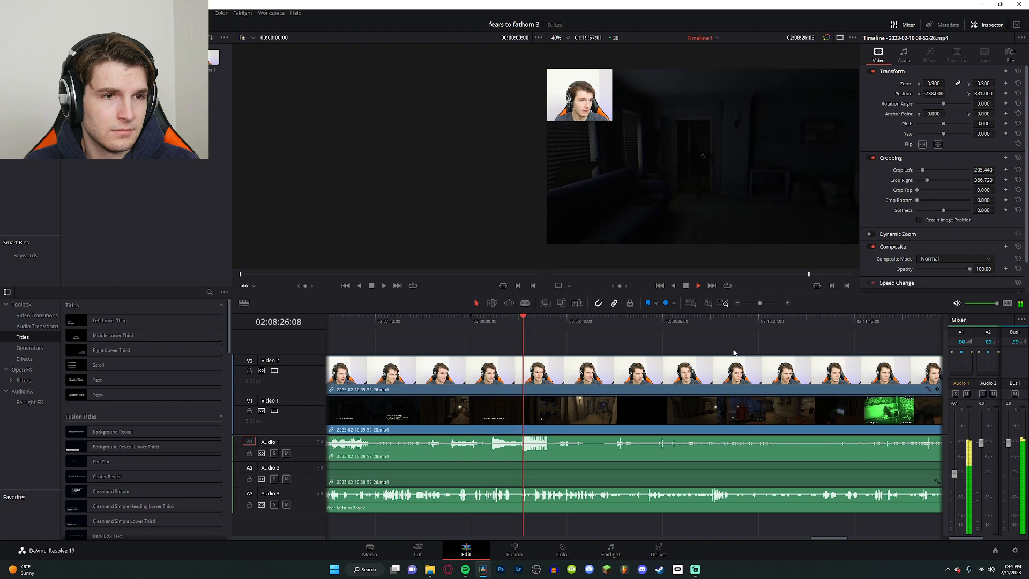
pyautogui.hscroll(3, 729, 352)
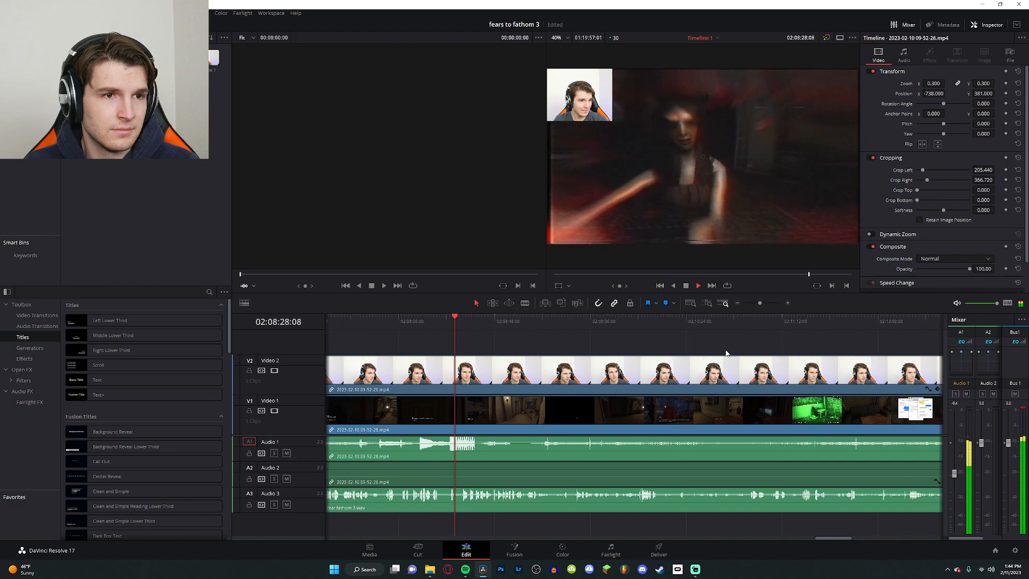
pyautogui.hscroll(2, 690, 355)
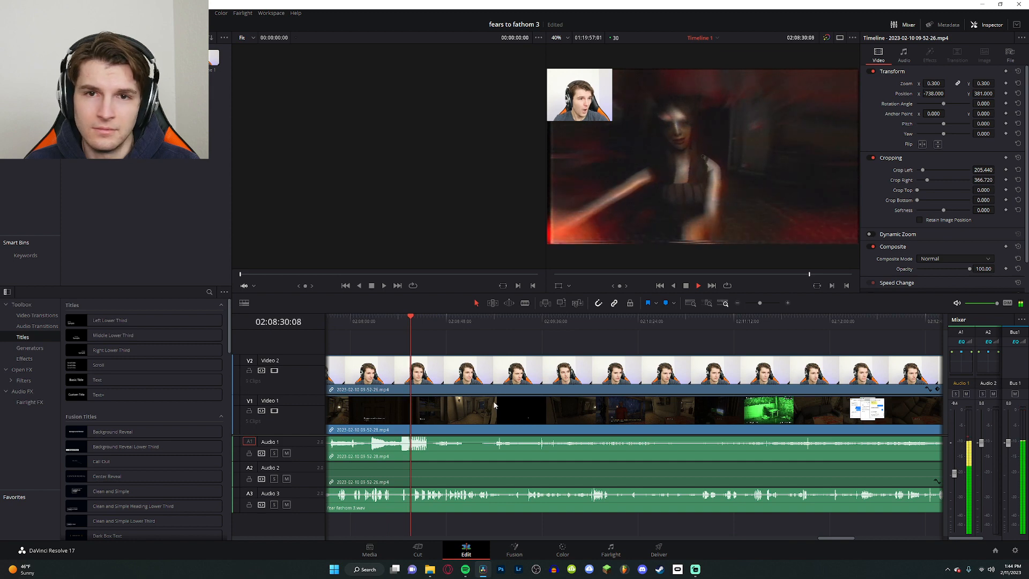
pyautogui.scroll(1, 497, 409)
pyautogui.hscroll(5, 535, 405)
pyautogui.hscroll(3, 585, 370)
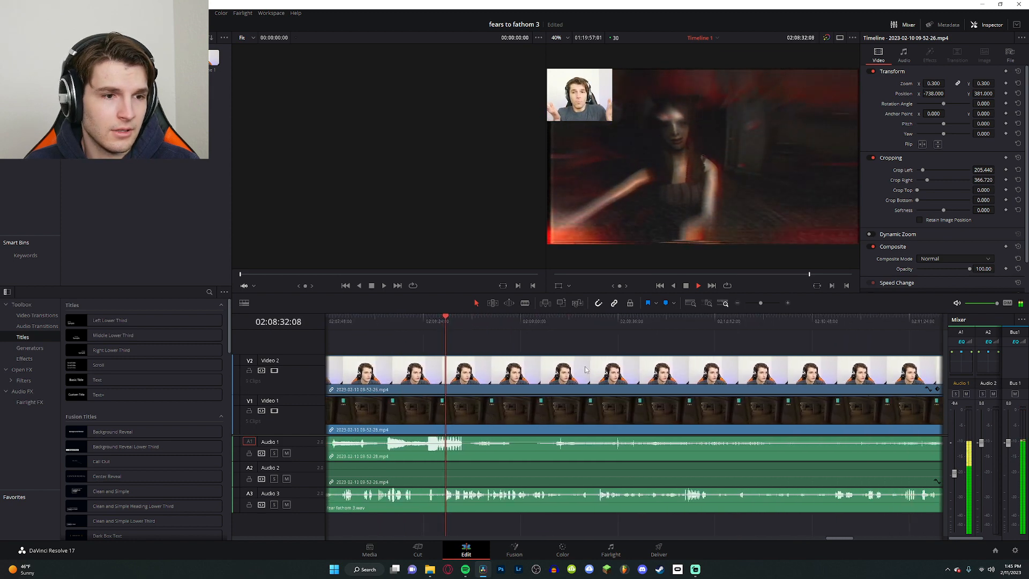
pyautogui.press('space')
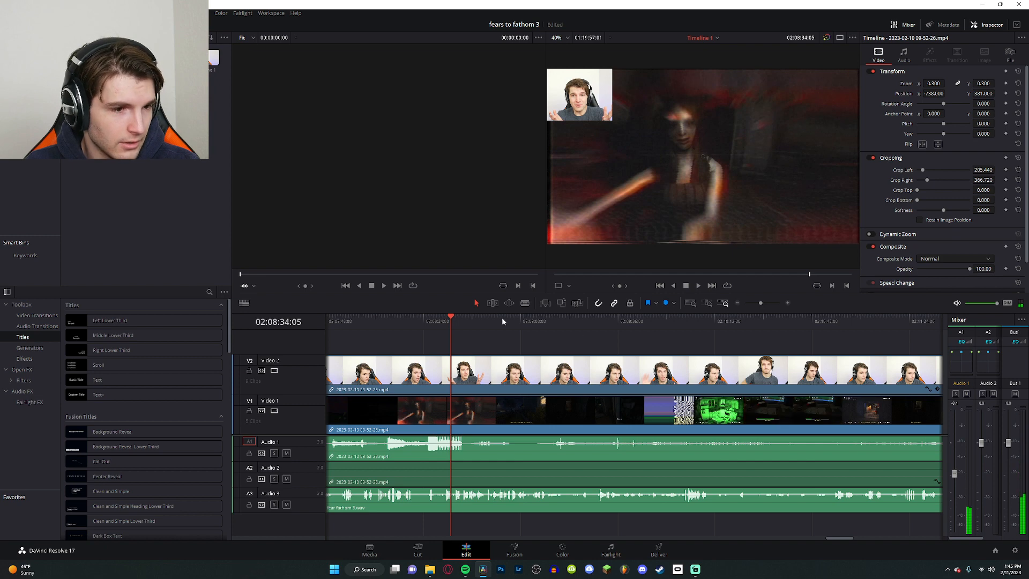
# Step: Examine where the jumpscare noise ends between 02:08:36 and 02:08:41, comparing its waveform with the surrounding audio
pyautogui.moveTo(511, 318); pyautogui.dragTo(471, 321)
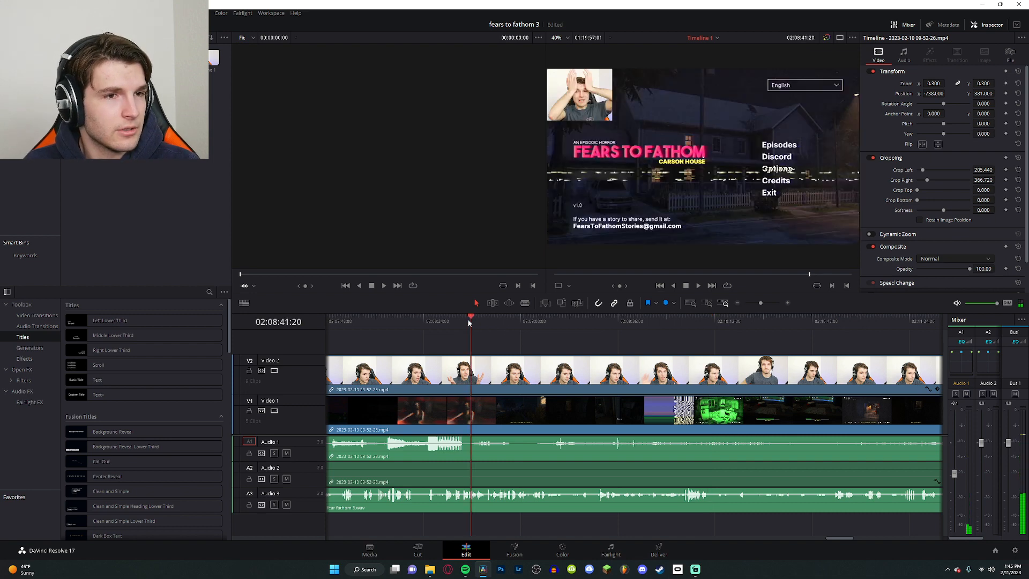
pyautogui.click(457, 323)
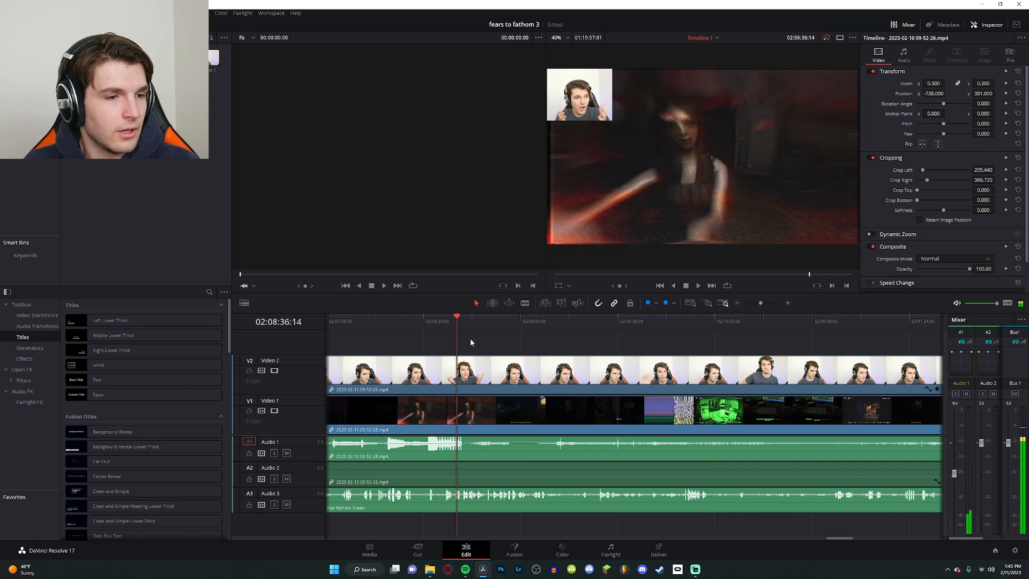
pyautogui.scroll(2, 529, 409)
pyautogui.hscroll(3, 549, 417)
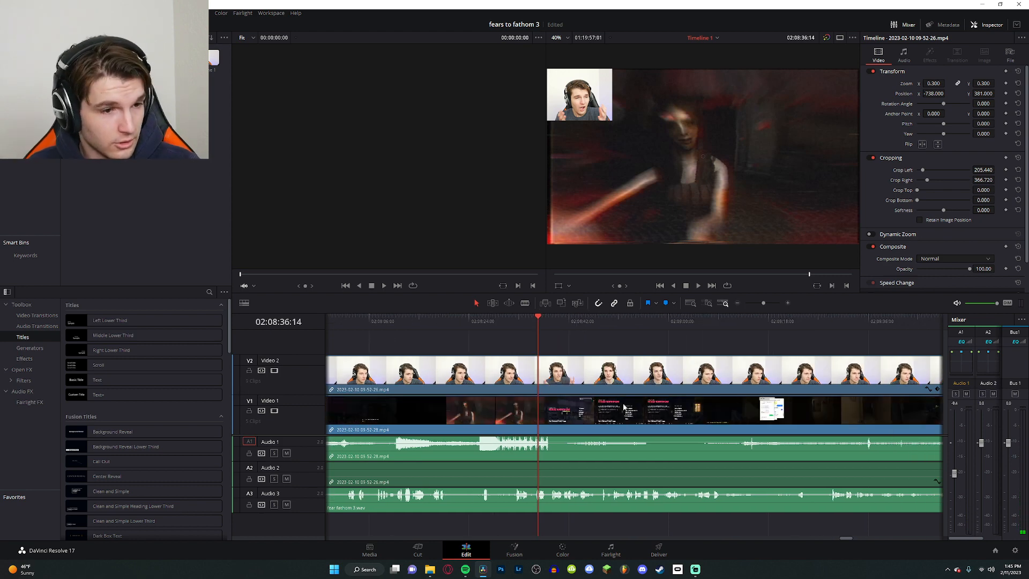
pyautogui.scroll(2, 624, 406)
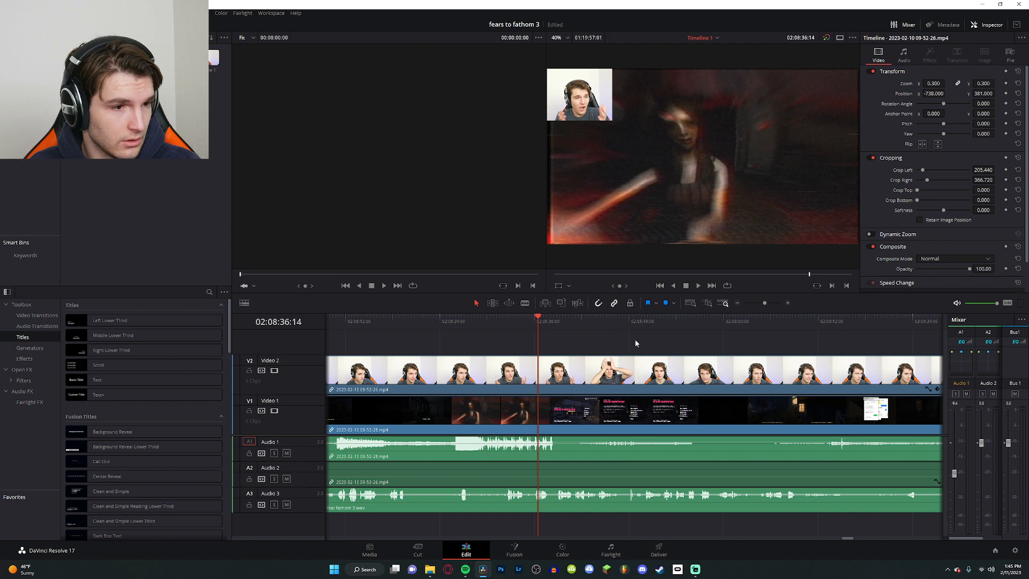
pyautogui.scroll(-6, 627, 358)
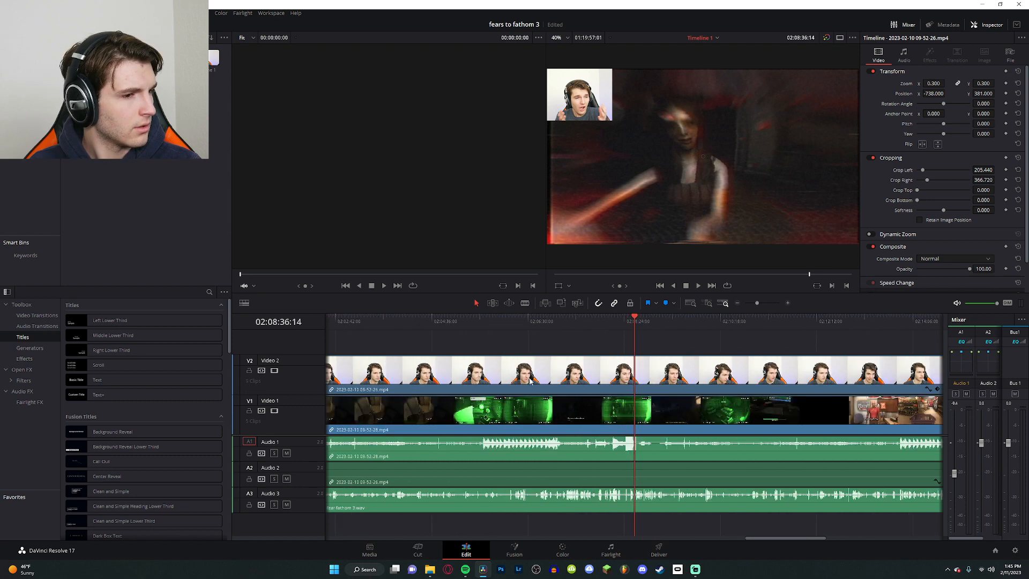
pyautogui.scroll(-2, 529, 378)
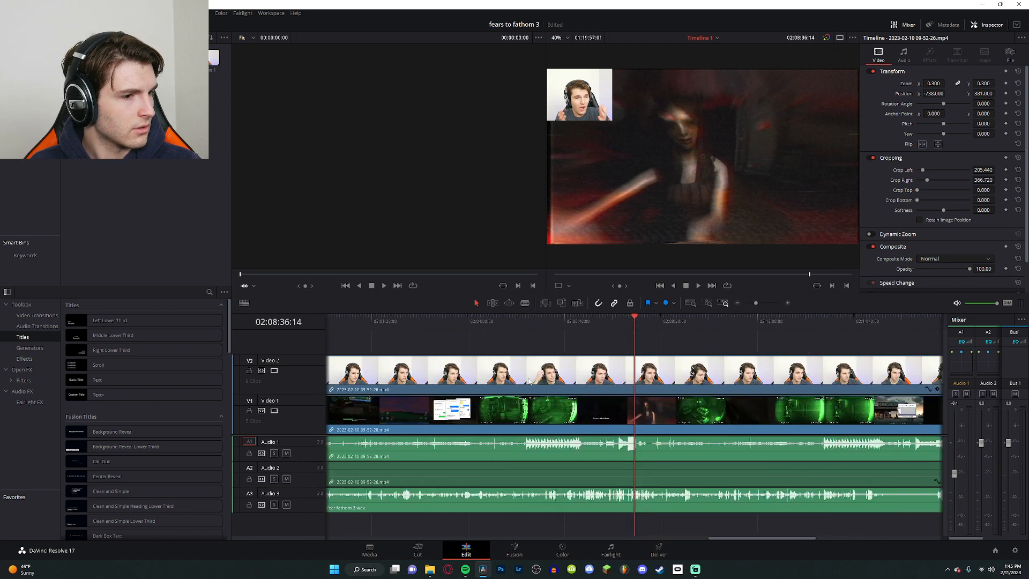
pyautogui.scroll(7, 571, 380)
pyautogui.press('space')
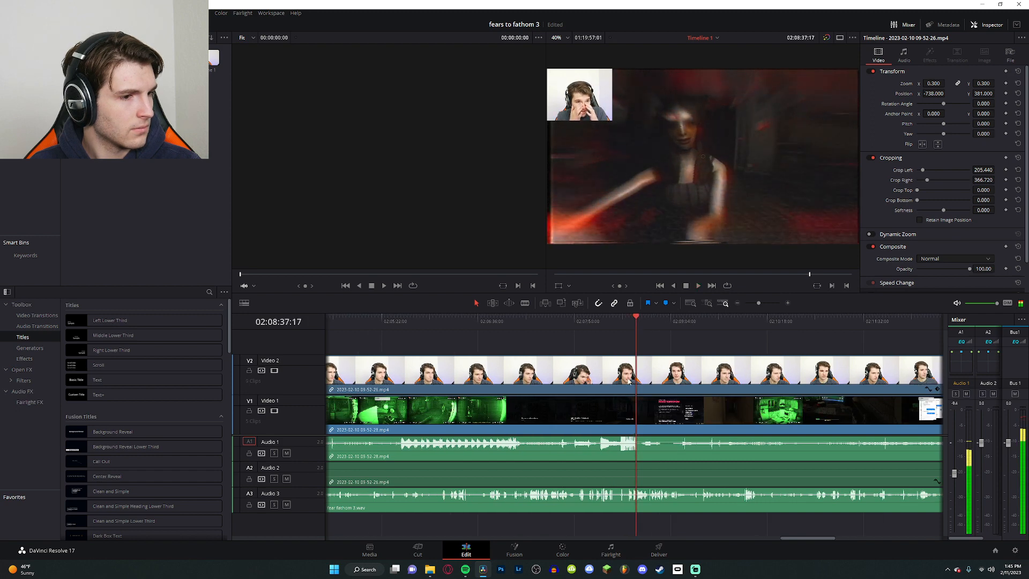
# Step: Play from the end of the jumpscare near 02:08:37 through the main menu to about 02:08:51, checking the audio
pyautogui.scroll(2, 670, 387)
pyautogui.scroll(2, 648, 387)
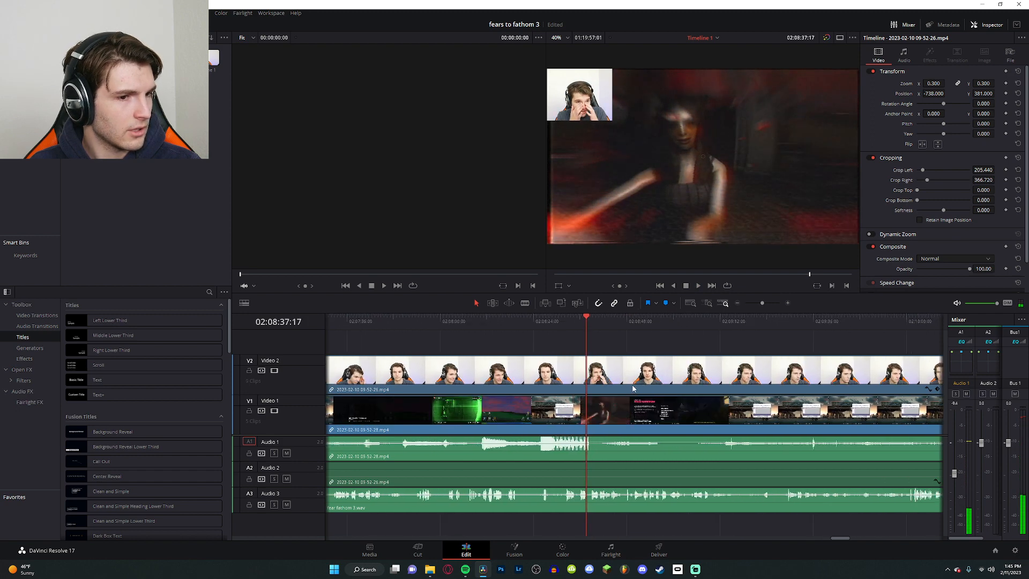
pyautogui.scroll(2, 633, 388)
pyautogui.hscroll(4, 632, 388)
pyautogui.press('space')
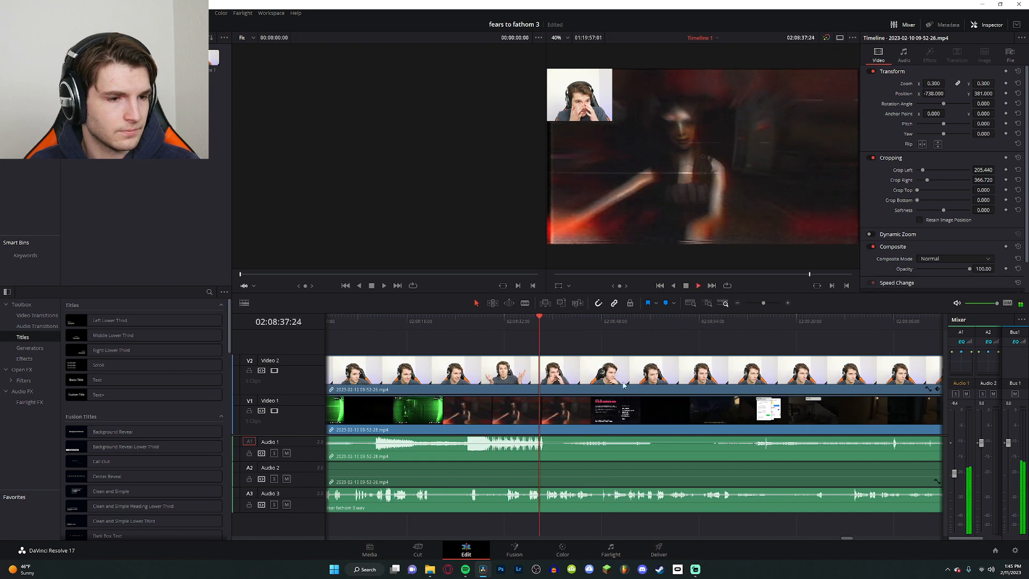
pyautogui.hscroll(5, 620, 379)
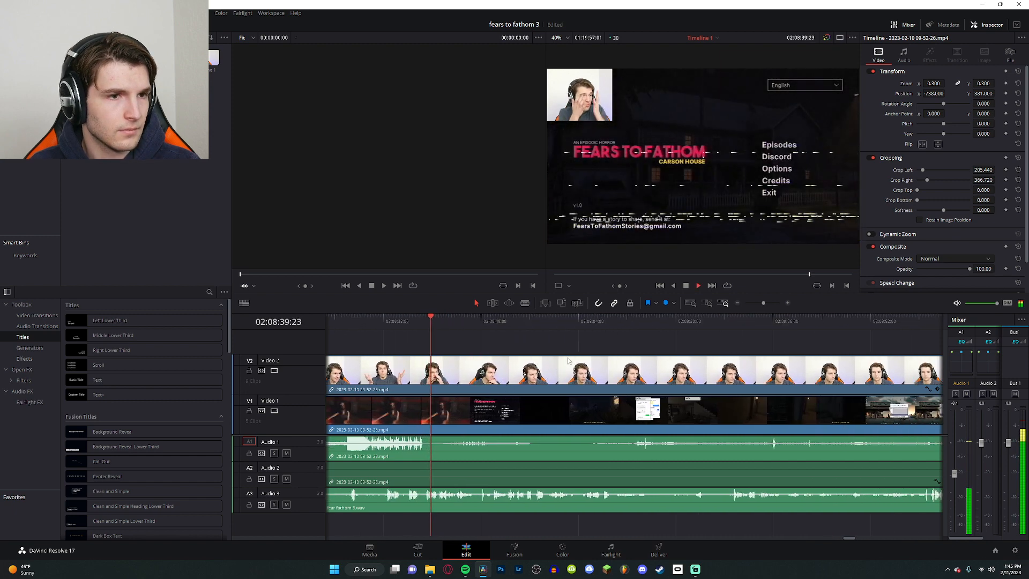
pyautogui.moveTo(565, 337); pyautogui.dragTo(589, 349)
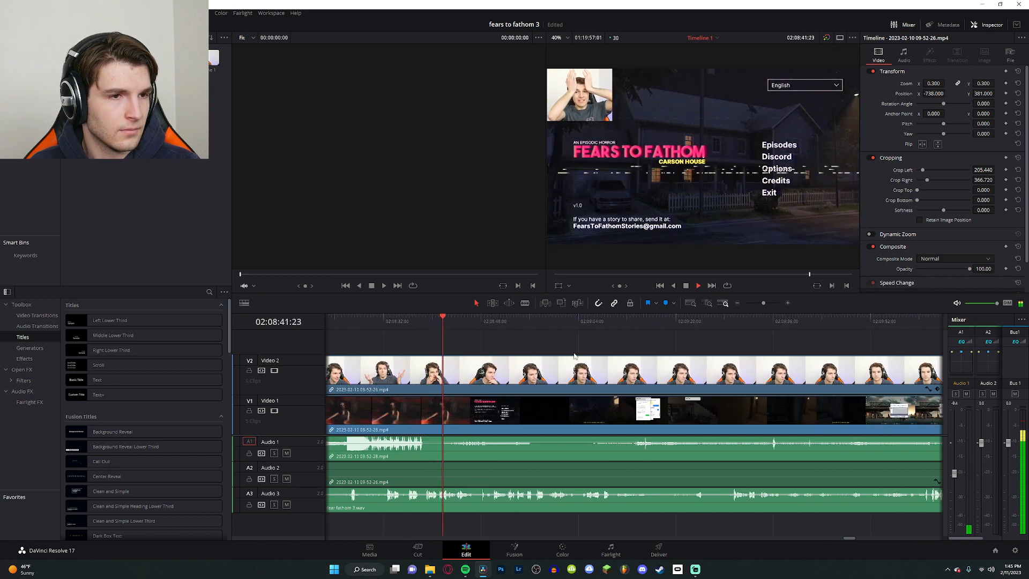
pyautogui.scroll(2, 547, 374)
pyautogui.scroll(-4, 550, 377)
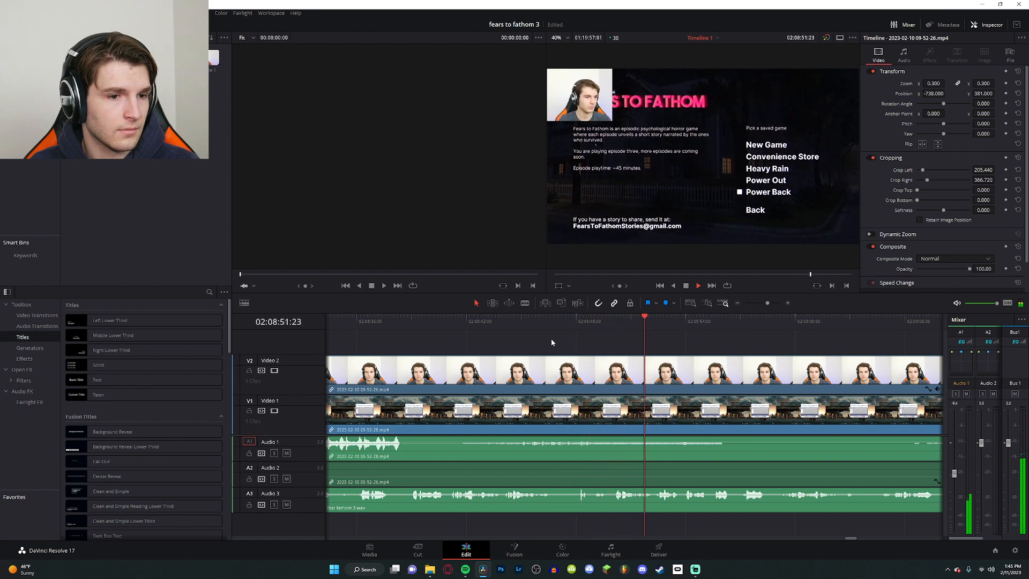
# Step: Play on through the game's saved-game menu and split the facecam, gameplay and audio clips at 02:08:55:07
pyautogui.hscroll(2, 563, 343)
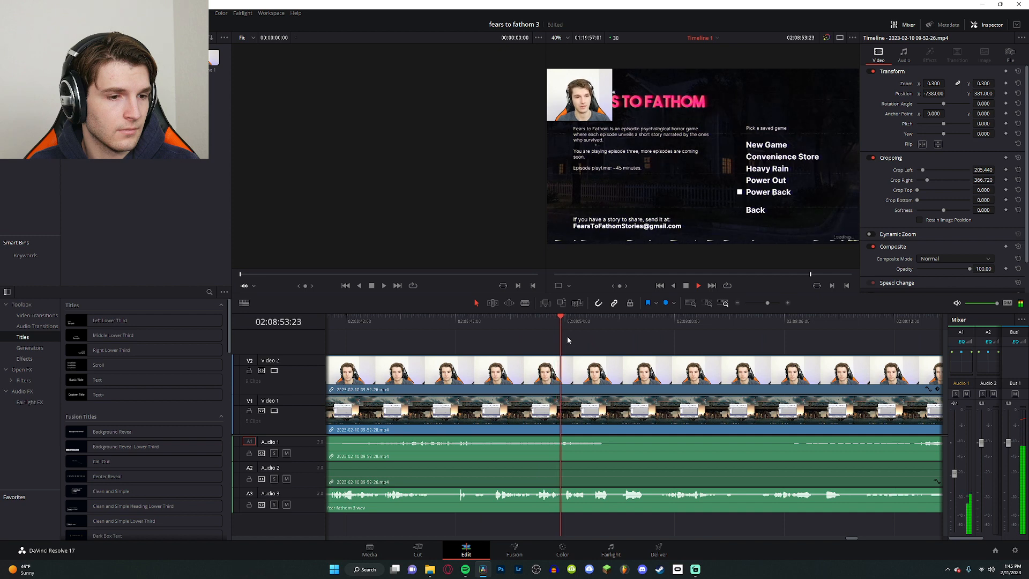
pyautogui.hscroll(1, 579, 345)
pyautogui.press('space')
pyautogui.press('b')
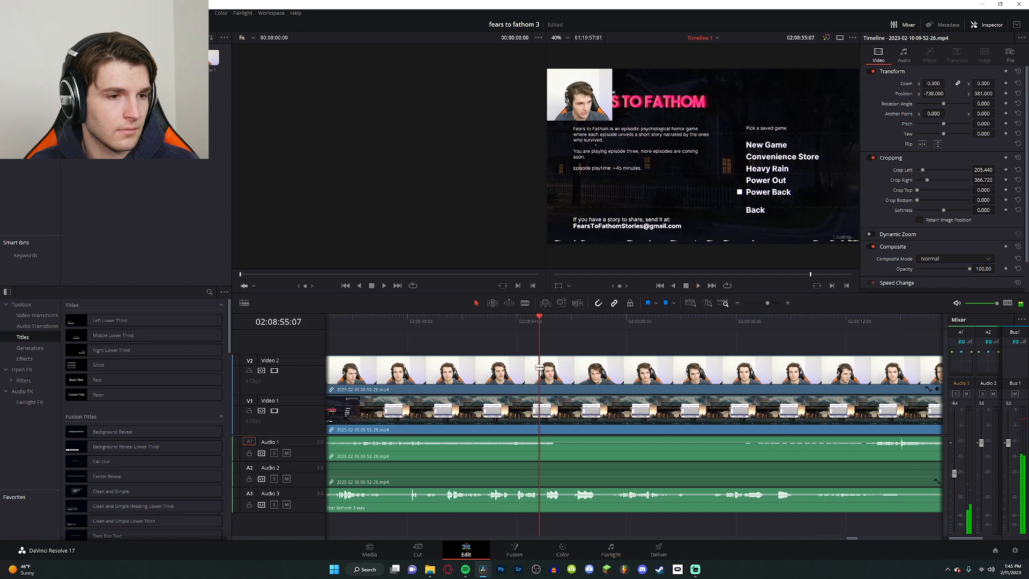
pyautogui.click(541, 390)
pyautogui.click(539, 410)
pyautogui.click(539, 444)
pyautogui.click(539, 494)
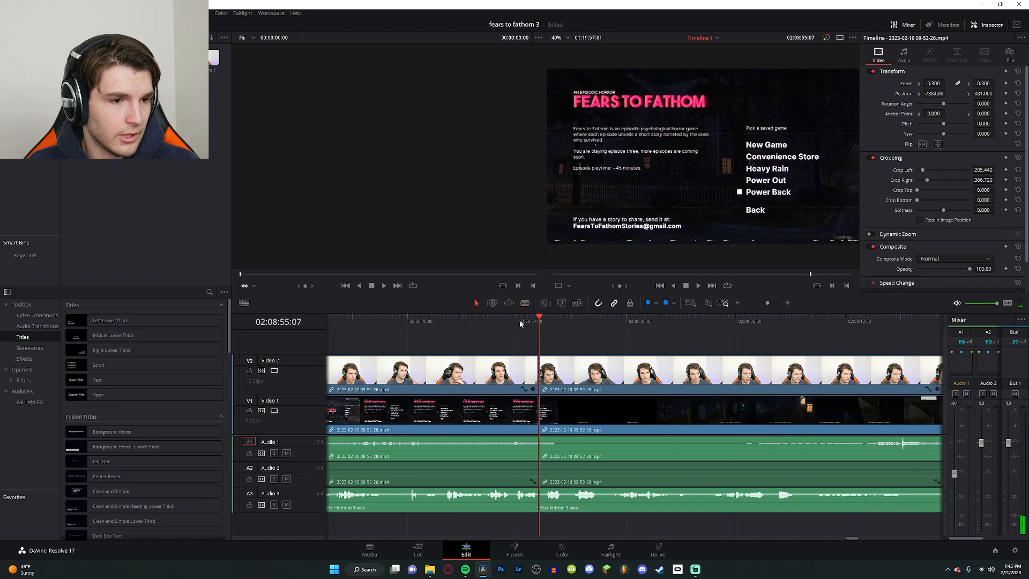
# Step: Split the facecam clip at 02:08:53:27 and reset the short piece's transform and cropping so the face fills the frame
pyautogui.press('a')
pyautogui.click(510, 325)
pyautogui.press('b')
pyautogui.click(516, 375)
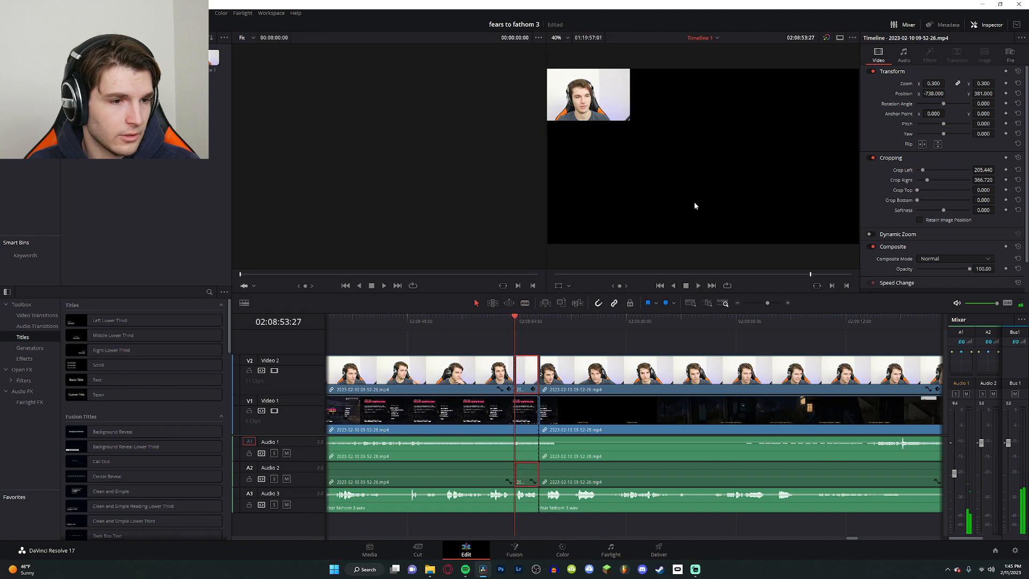
pyautogui.click(1018, 71)
pyautogui.click(1018, 158)
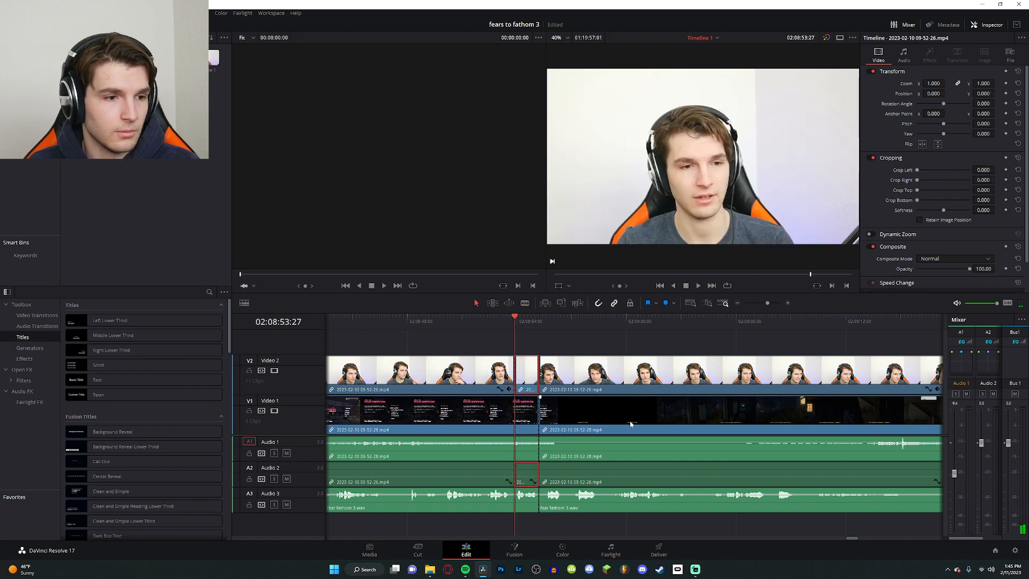
# Step: Cut the gameplay at 02:08:53:27 and delete its video and game audio beneath the short full-screen facecam piece
pyautogui.press('b')
pyautogui.press('BackSpace')
pyautogui.click(528, 366)
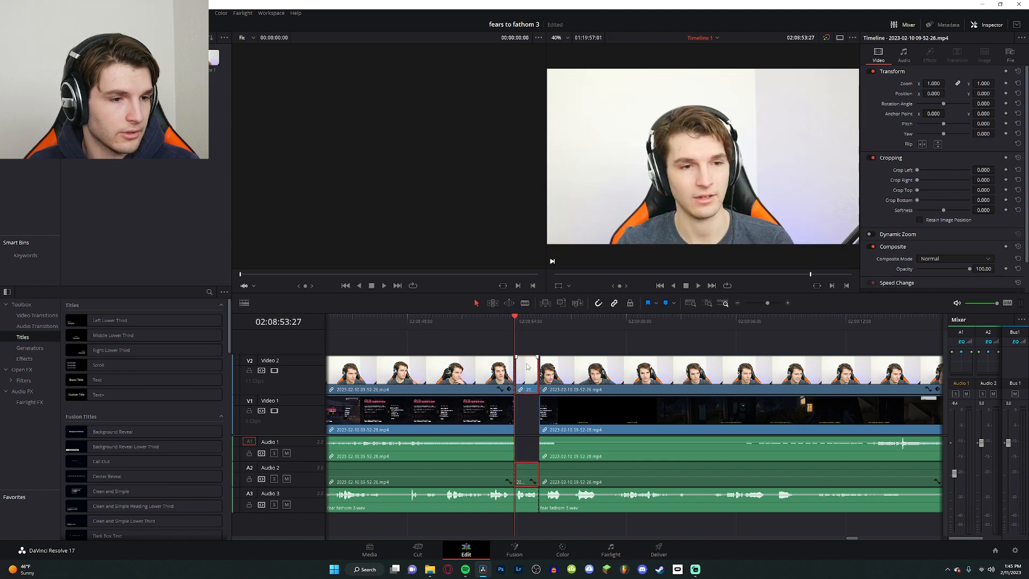
# Step: Keyframe the full-screen facecam's zoom from 1.000 at 02:08:54:14 to 1.100 at 02:08:54:20 and play it back
pyautogui.click(507, 321)
pyautogui.press('space')
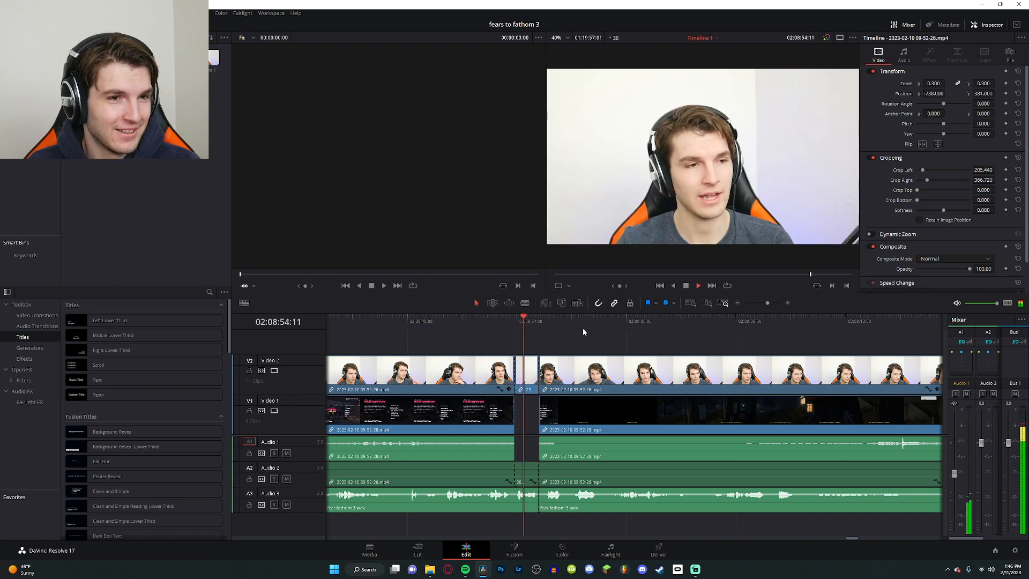
pyautogui.click(516, 322)
pyautogui.press('space')
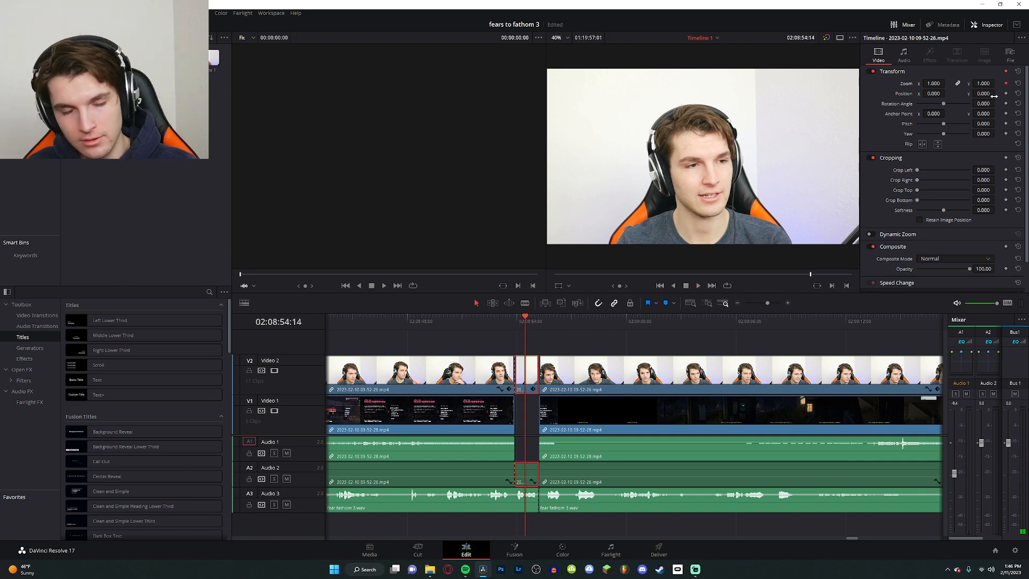
pyautogui.press('Right')
pyautogui.press('Right')
pyautogui.press('Right')
pyautogui.press('Right')
pyautogui.press('Right')
pyautogui.press('Right')
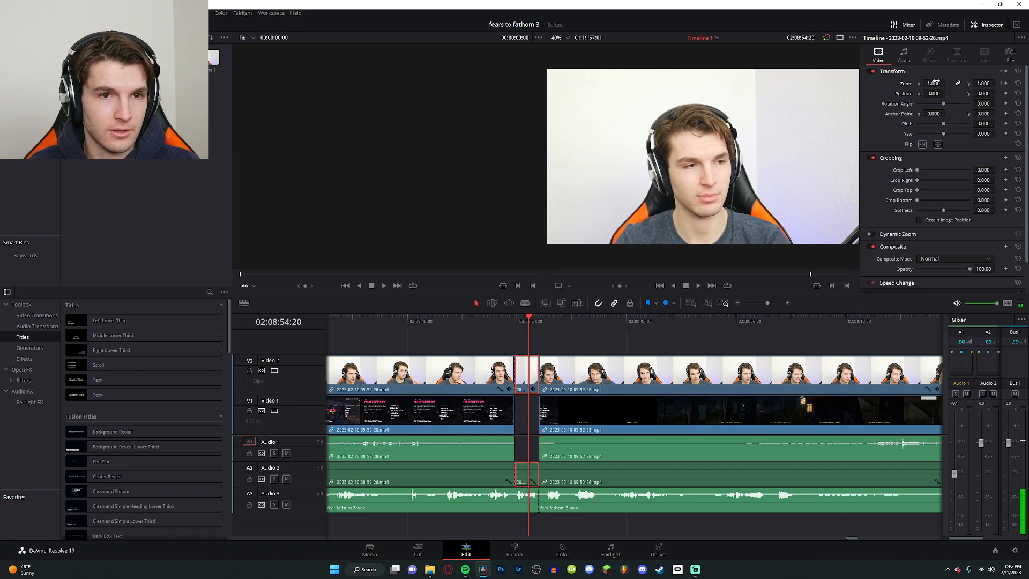
pyautogui.write('1.1')
pyautogui.press('Return')
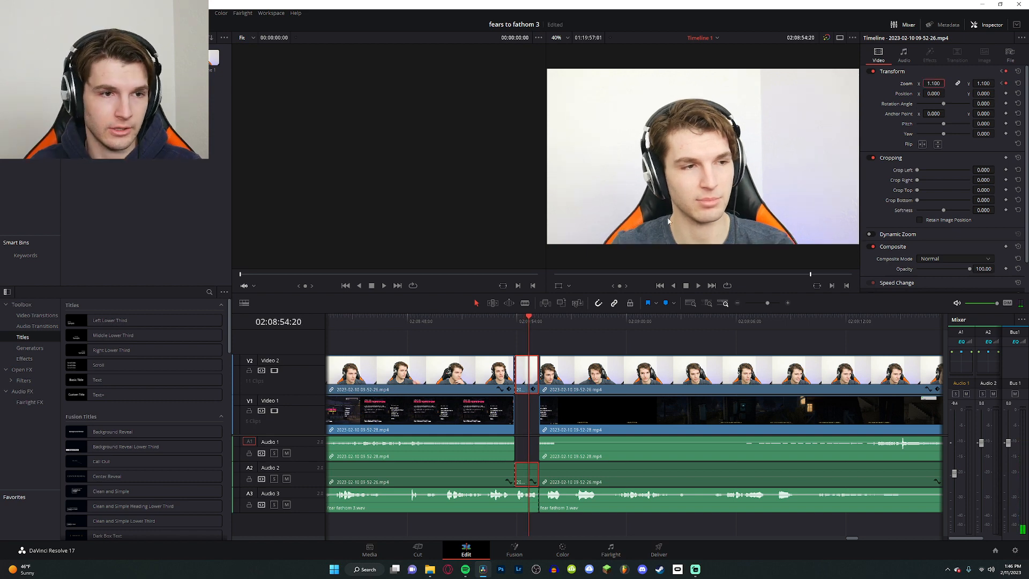
pyautogui.click(514, 334)
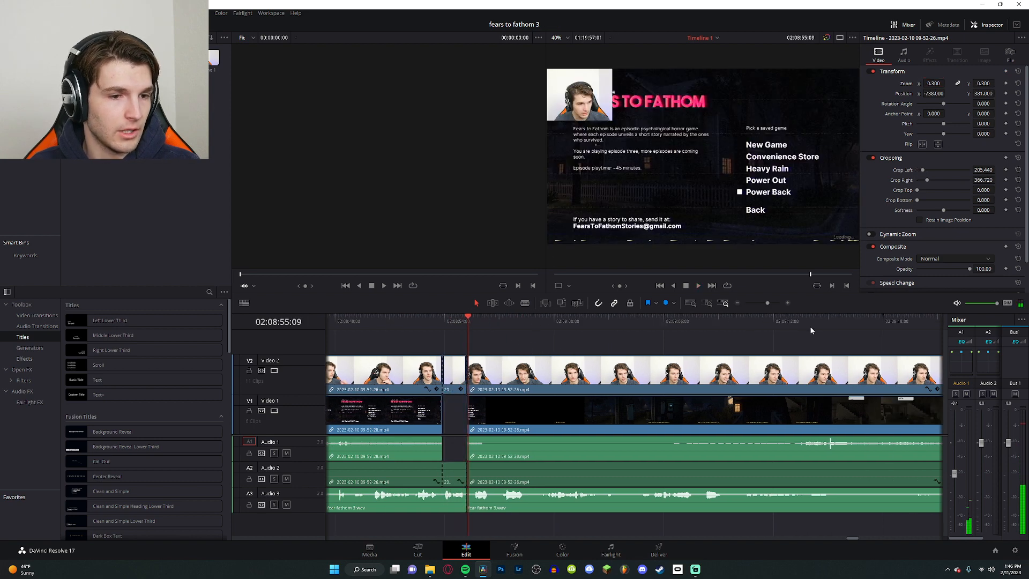
# Step: Skip ahead in the timeline and play the gameplay from about 02:10:00 to 02:10:02, checking the commentary
pyautogui.scroll(-5, 656, 350)
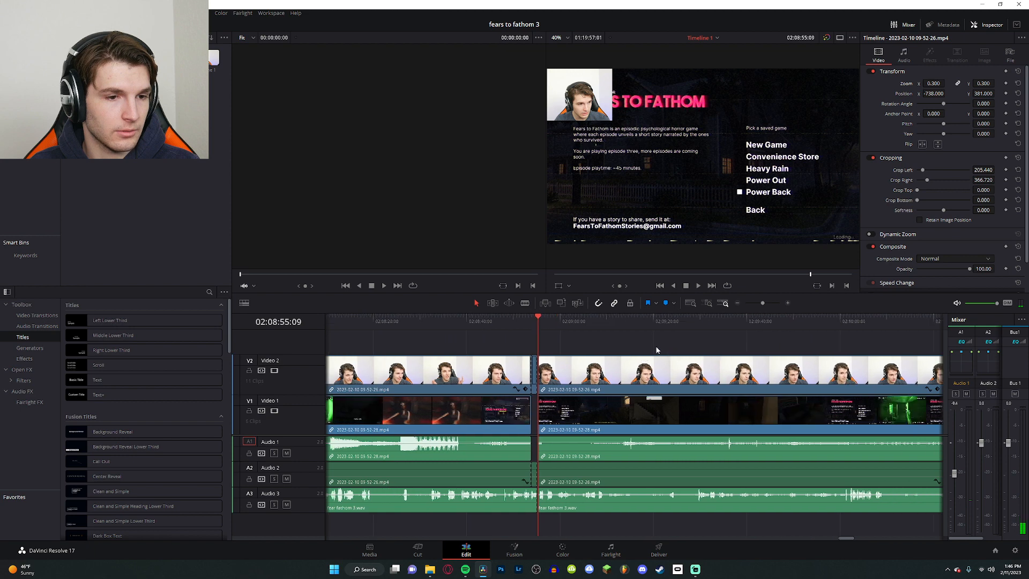
pyautogui.hscroll(3, 653, 346)
pyautogui.click(721, 325)
pyautogui.press('space')
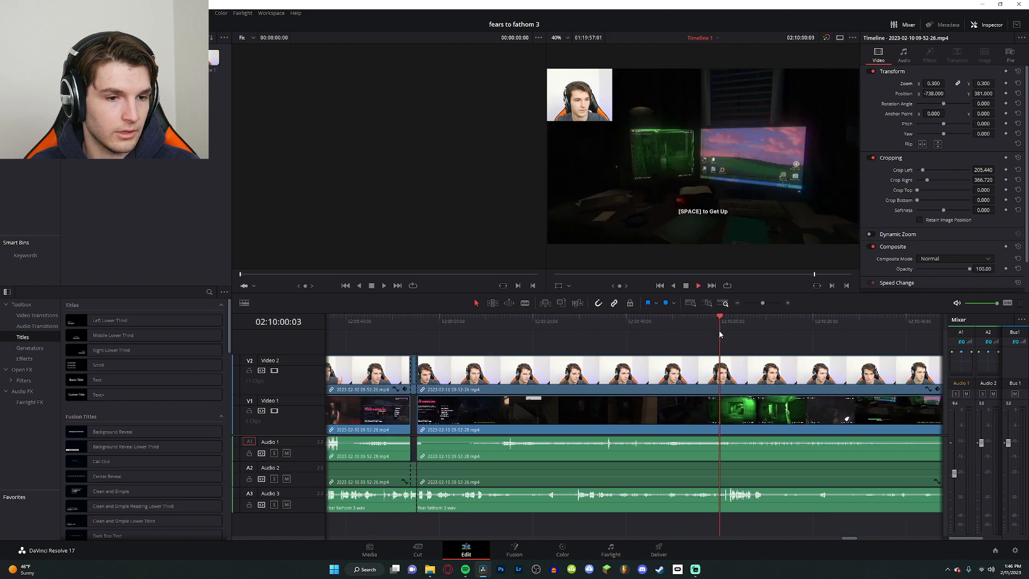
pyautogui.scroll(3, 677, 372)
pyautogui.hscroll(2, 677, 373)
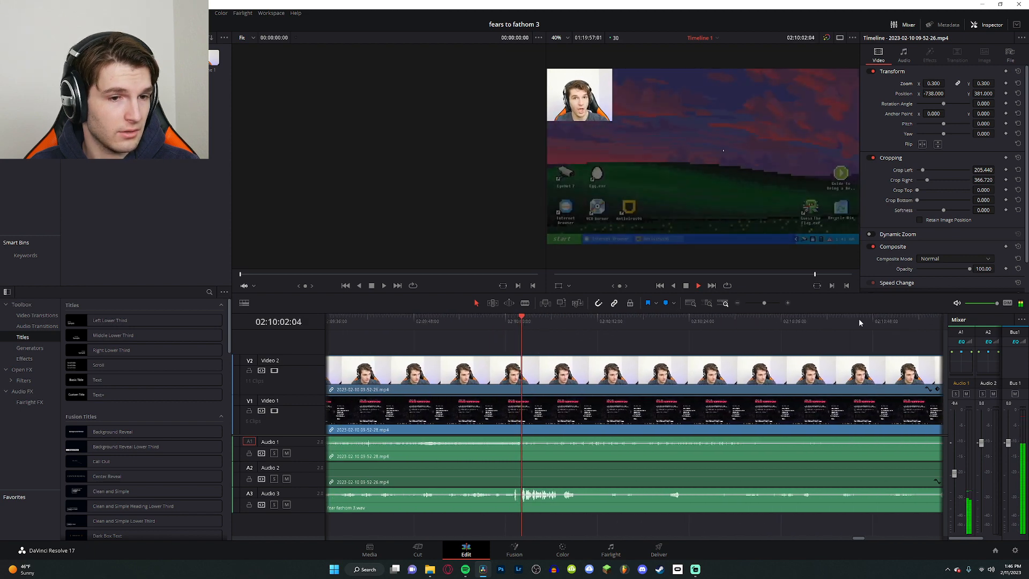
pyautogui.press('space')
# Step: Find where the loud night-vision camera noise starts and split the facecam, gameplay and audio clips at 02:13:50:07
pyautogui.hscroll(8, 716, 367)
pyautogui.hscroll(20, 715, 358)
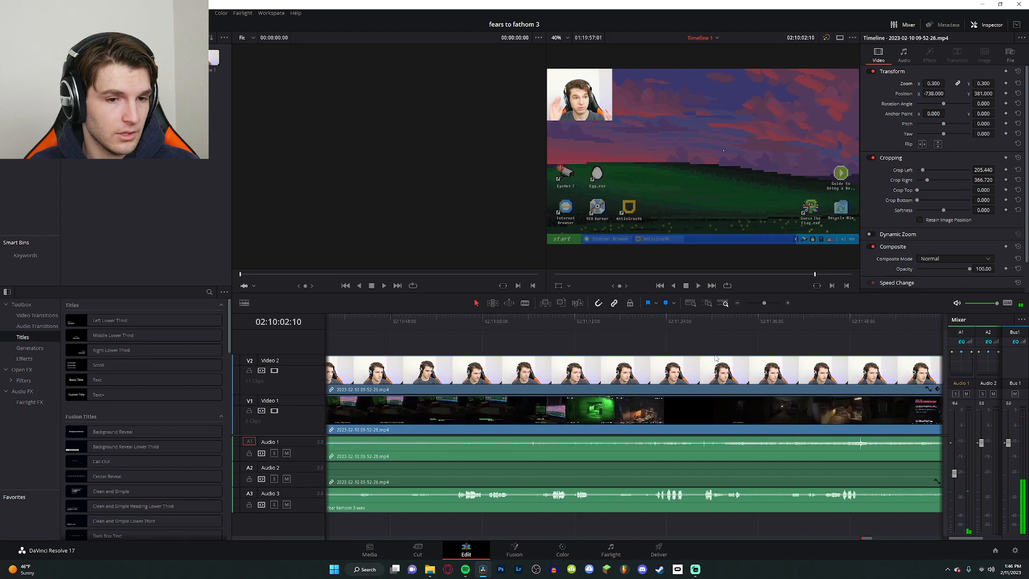
pyautogui.hscroll(13, 710, 355)
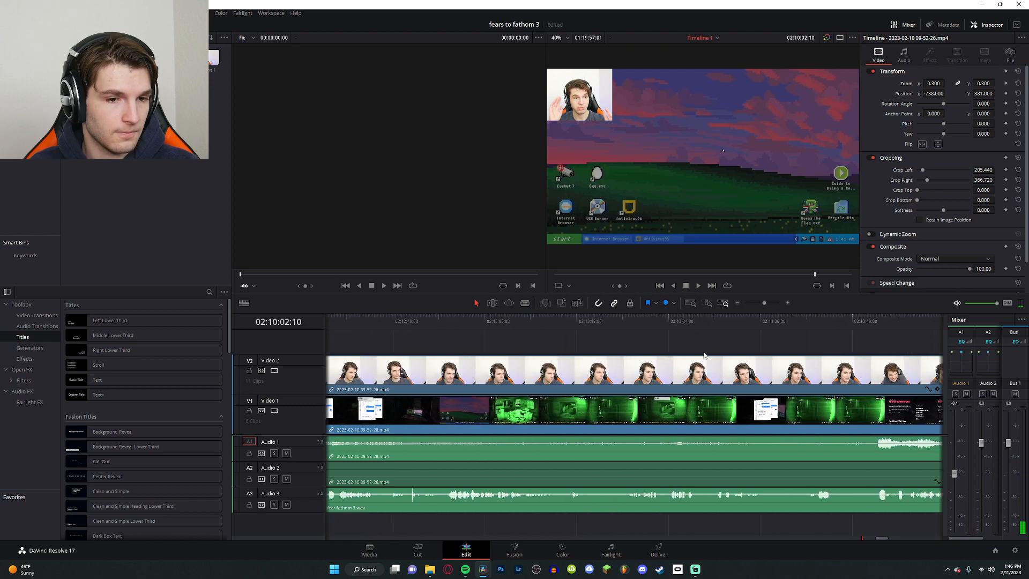
pyautogui.press('space')
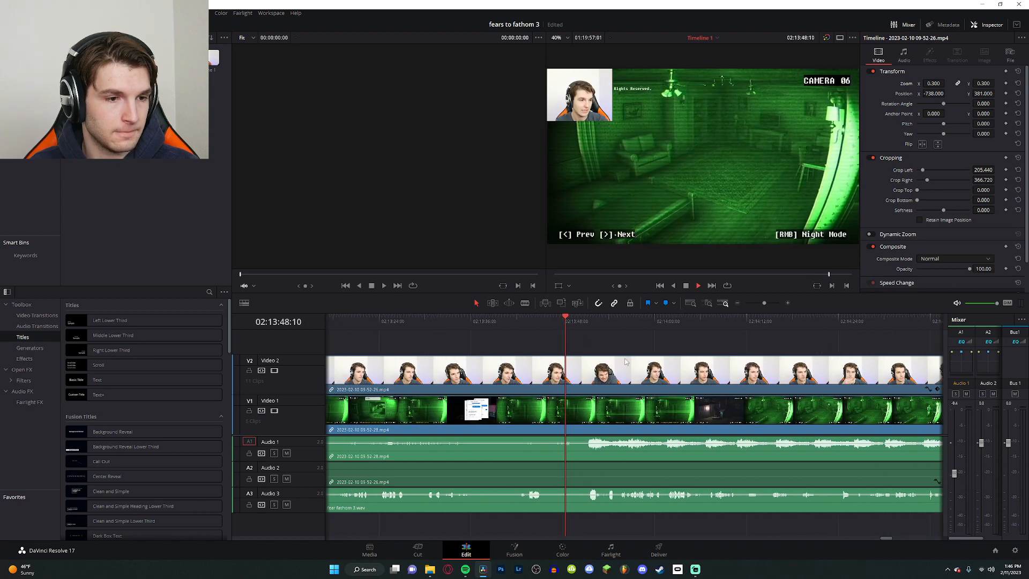
pyautogui.hscroll(2, 552, 337)
pyautogui.press('space')
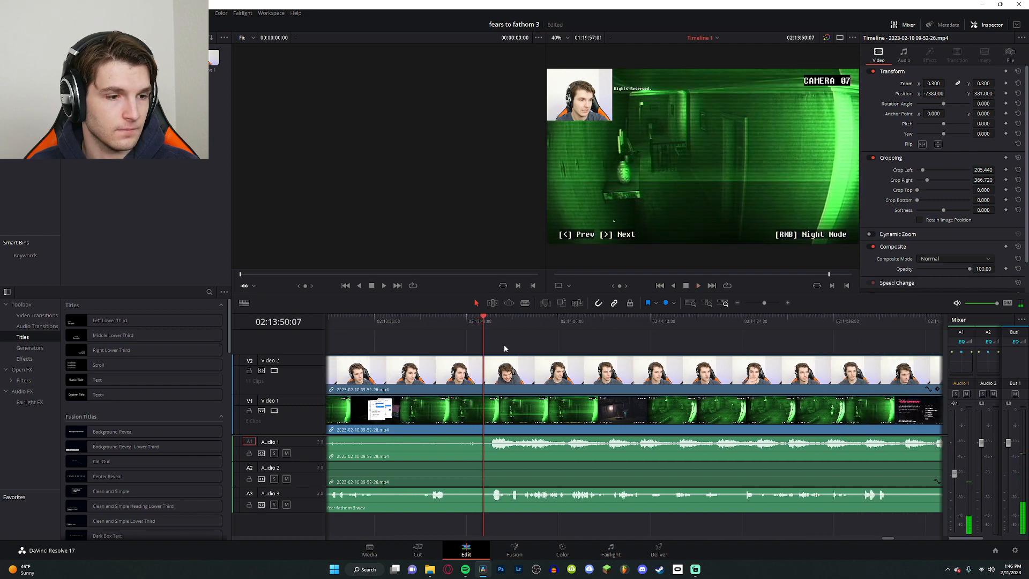
pyautogui.press('b')
pyautogui.click(484, 376)
pyautogui.click(484, 410)
pyautogui.click(486, 503)
pyautogui.press('a')
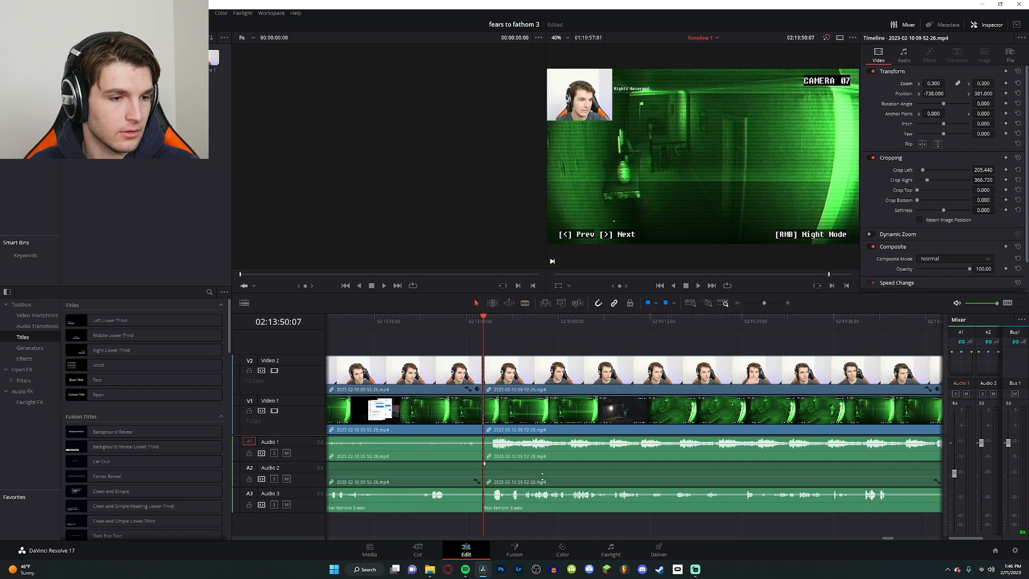
# Step: Remove the section between 02:08:55:07 and 02:13:50:07 on all tracks and move the remaining clips back to close the gap
pyautogui.scroll(-4, 536, 469)
pyautogui.scroll(-4, 550, 449)
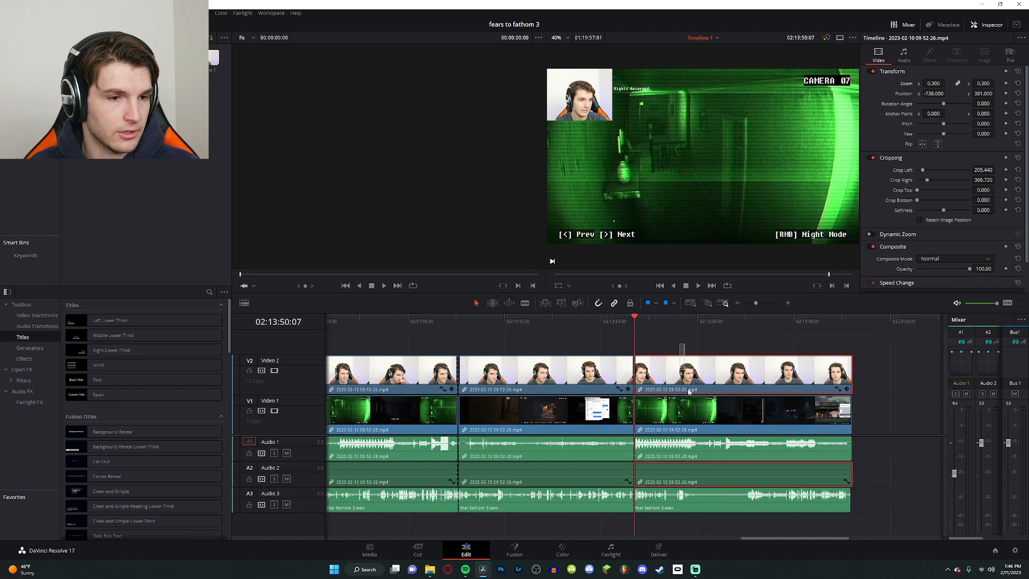
pyautogui.moveTo(689, 391); pyautogui.dragTo(535, 381)
pyautogui.click(464, 322)
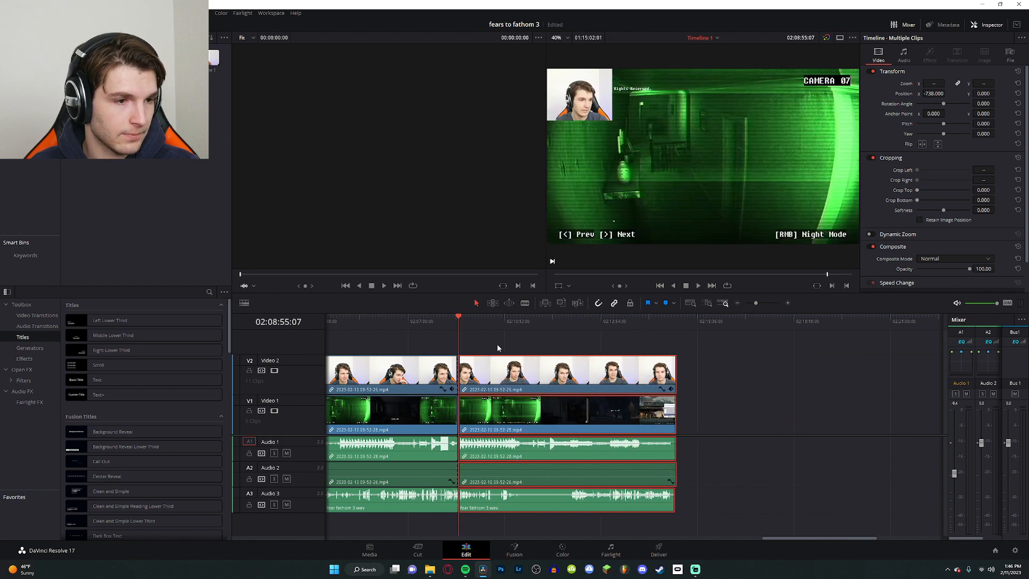
pyautogui.scroll(6, 498, 348)
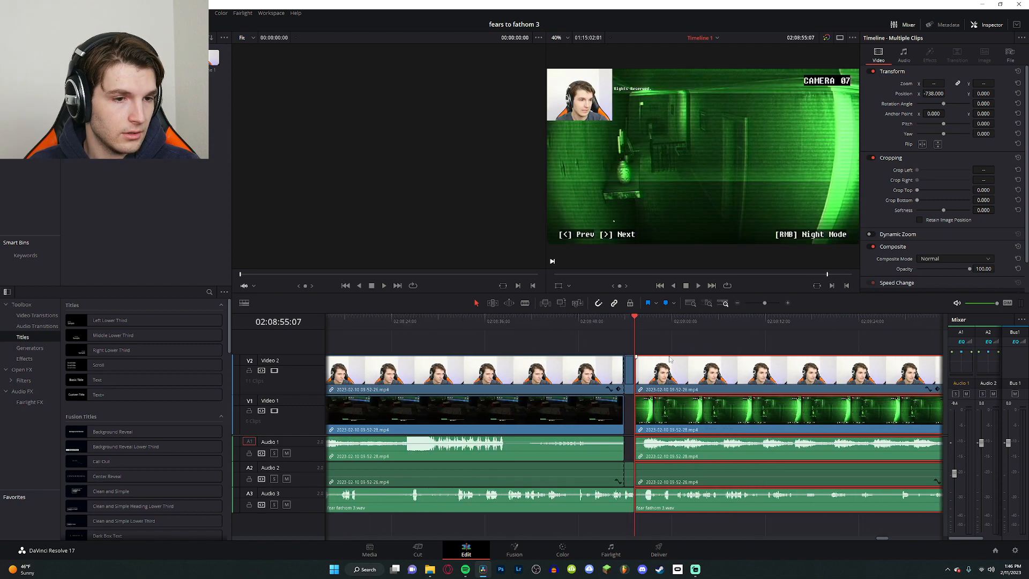
pyautogui.scroll(2, 669, 359)
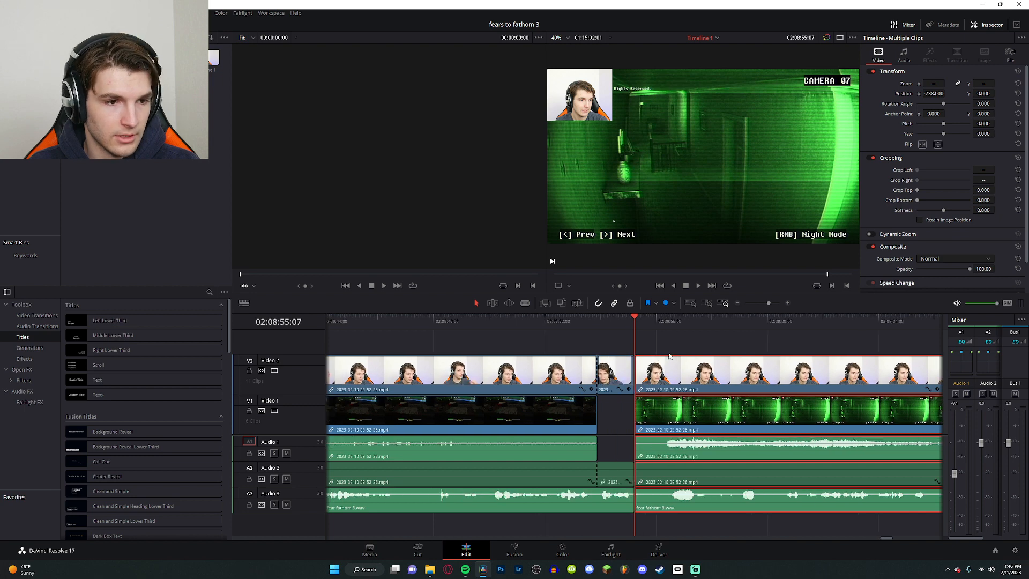
# Step: Play across the new join from about 02:08:50:14 to 02:08:58:26, checking the zoomed facecam and the cut to the security camera
pyautogui.scroll(-2, 649, 358)
pyautogui.click(571, 322)
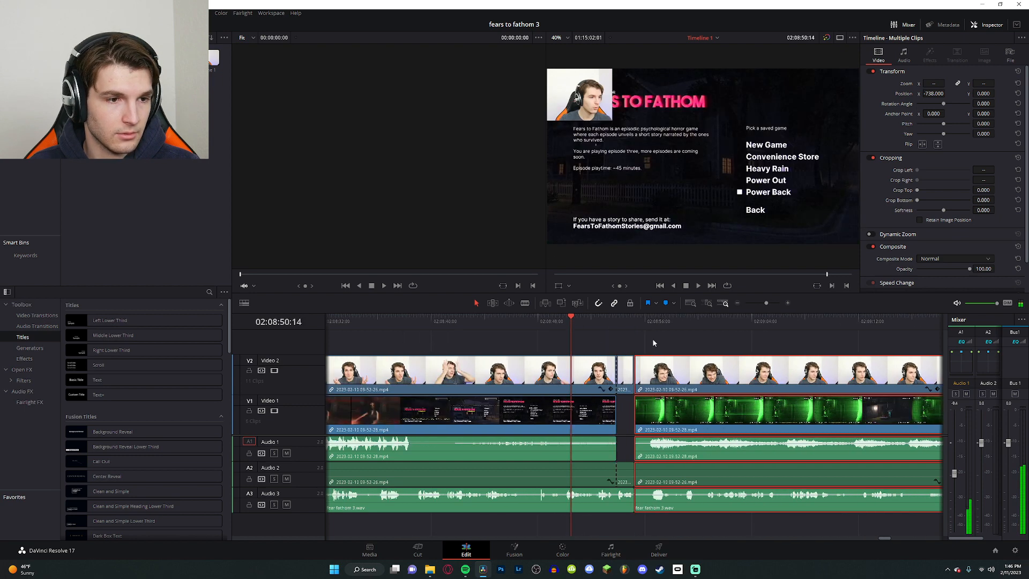
pyautogui.moveTo(633, 341); pyautogui.dragTo(675, 338)
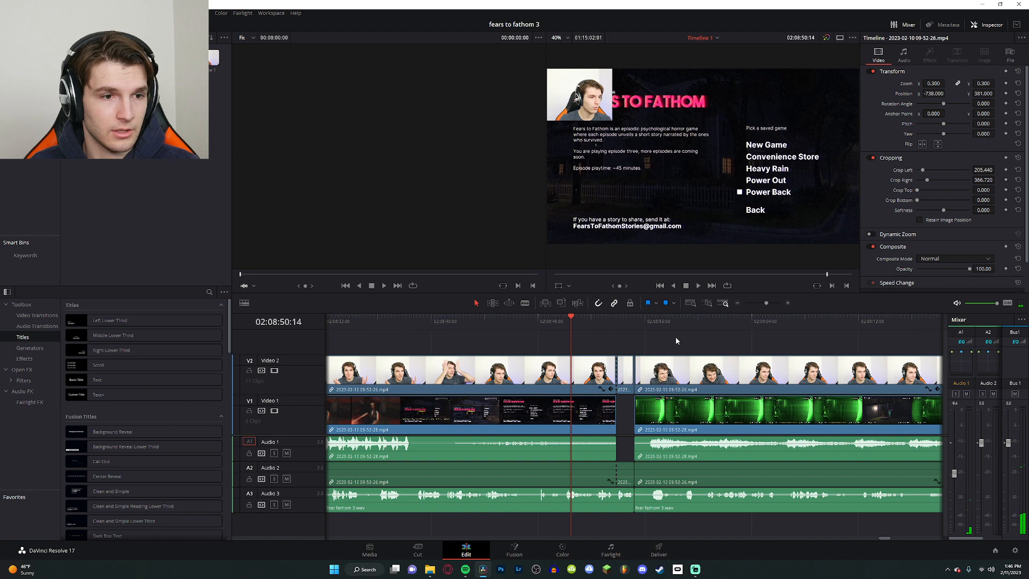
pyautogui.press('space')
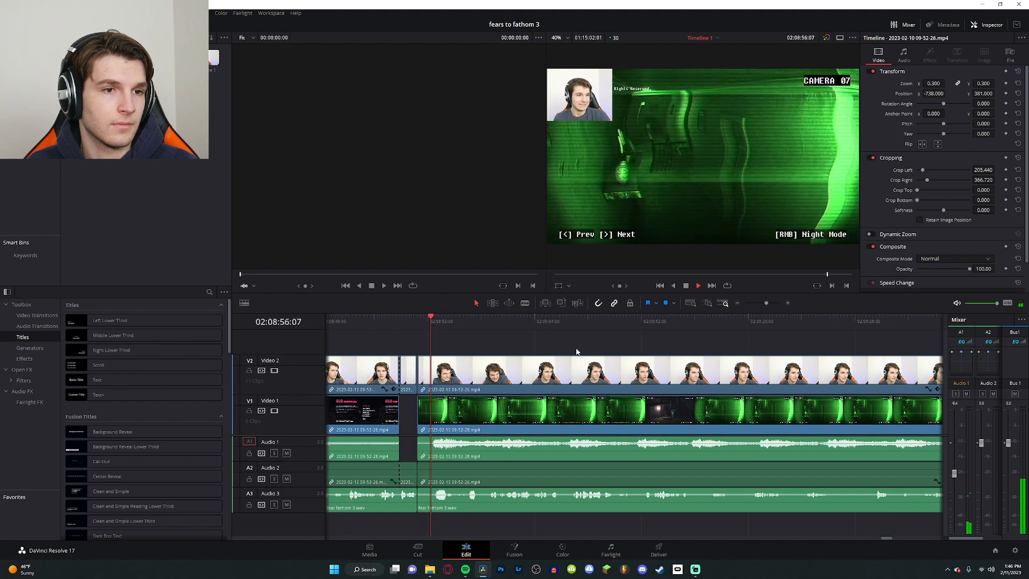
pyautogui.hscroll(1, 575, 353)
pyautogui.scroll(-3, 569, 363)
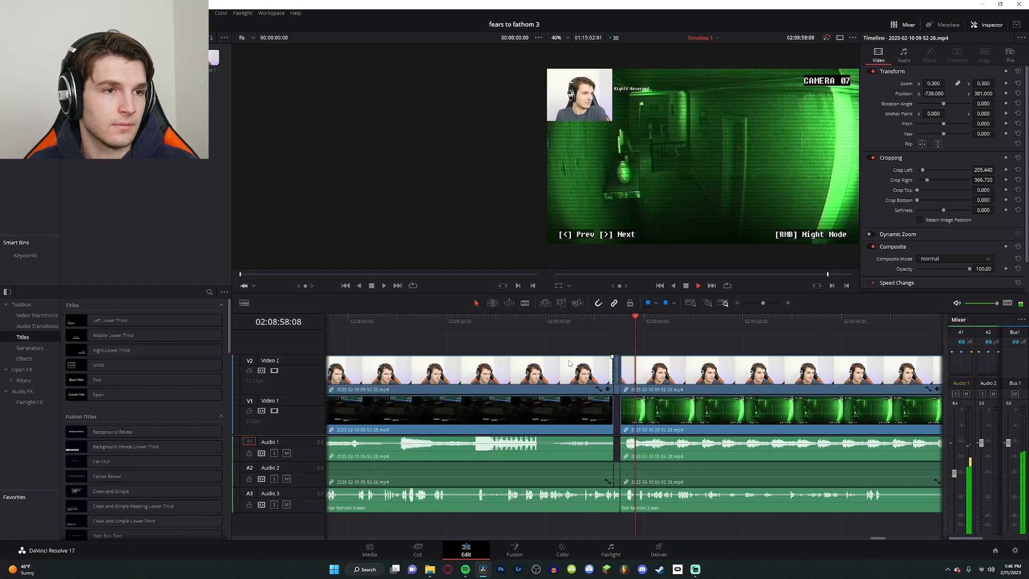
pyautogui.hscroll(3, 569, 364)
pyautogui.press('space')
# Step: Look over the remaining clips to the end of the timeline and return to the section around 02:12:00
pyautogui.hscroll(1, 590, 366)
pyautogui.scroll(-3, 625, 369)
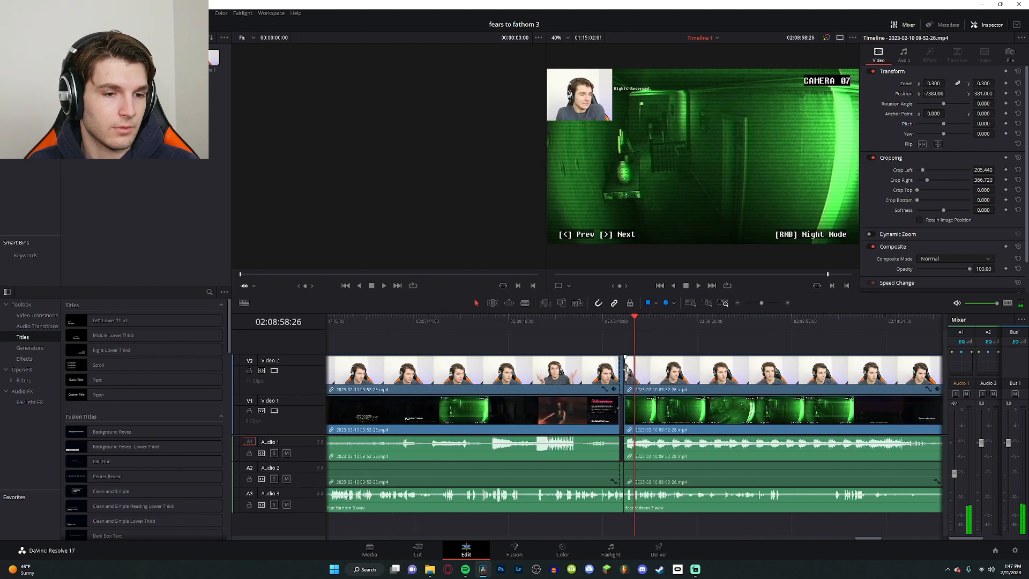
pyautogui.hscroll(10, 626, 369)
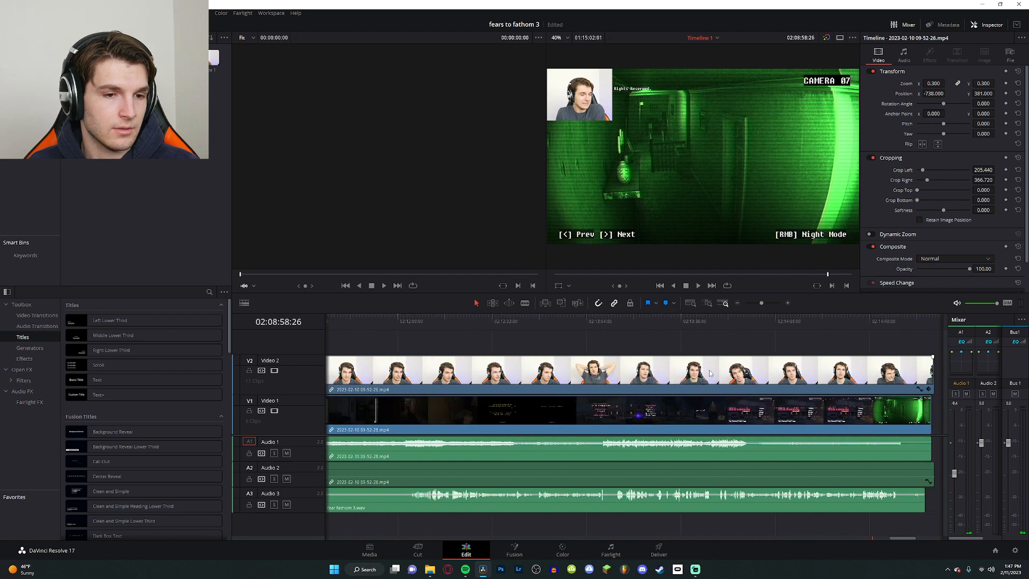
pyautogui.hscroll(4, 710, 373)
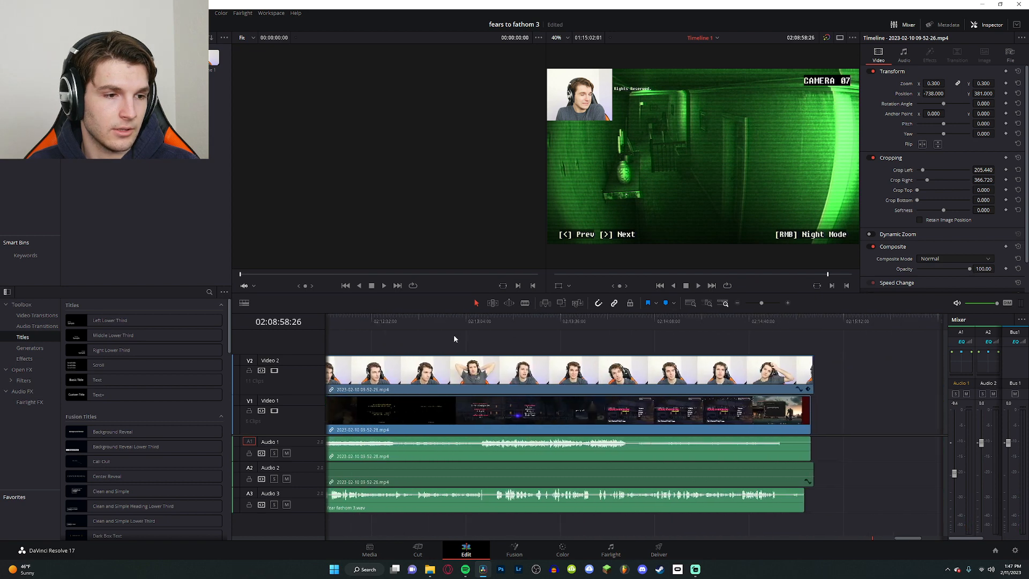
pyautogui.hscroll(-5, 499, 346)
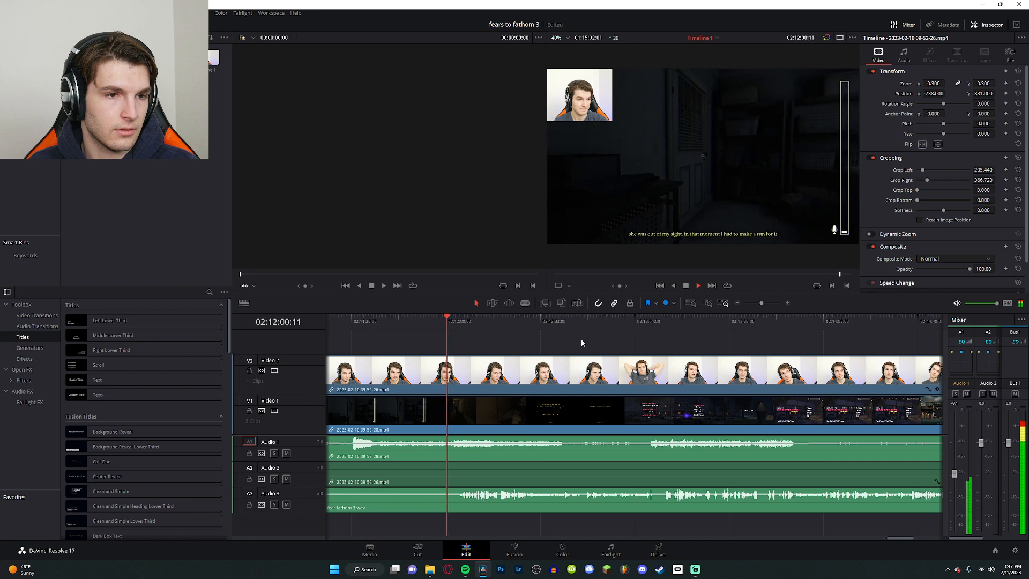
# Step: Play the escape from the house from about 02:12:00 to 02:12:16, checking the game audio against the voice
pyautogui.hscroll(-2, 585, 339)
pyautogui.hscroll(1, 614, 355)
pyautogui.scroll(1, 587, 379)
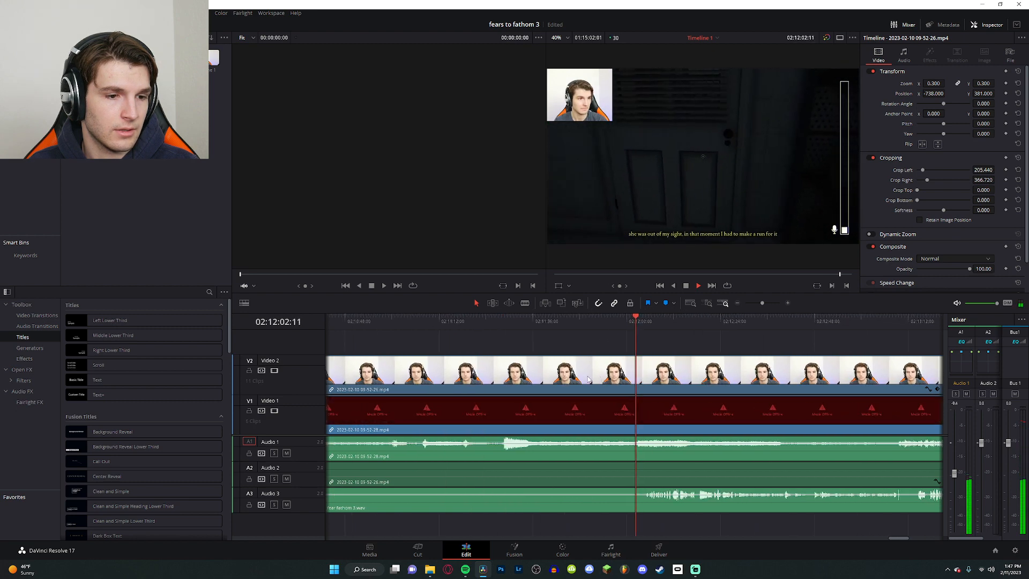
pyautogui.hscroll(5, 638, 358)
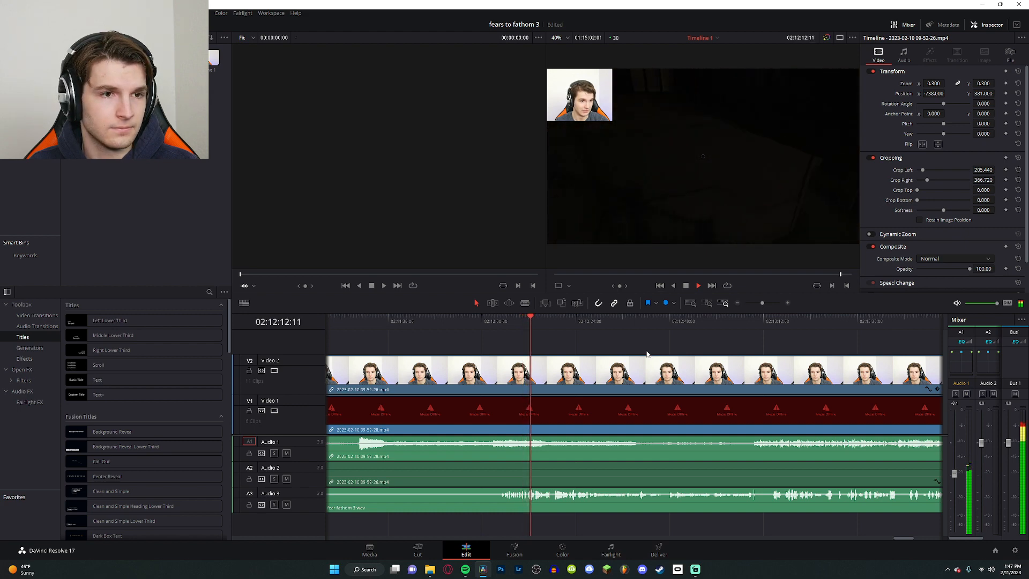
pyautogui.hscroll(3, 686, 366)
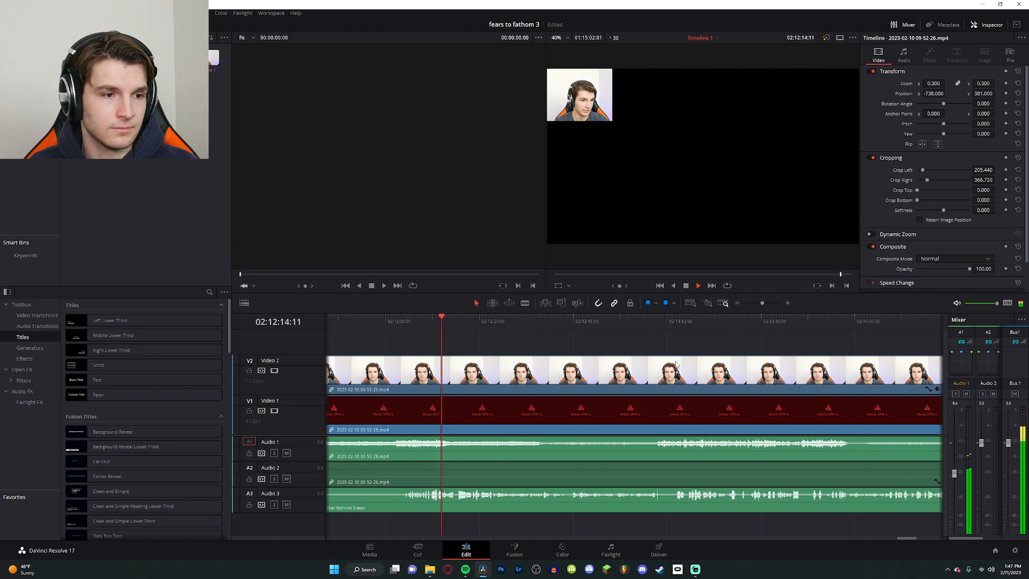
pyautogui.hscroll(1, 590, 385)
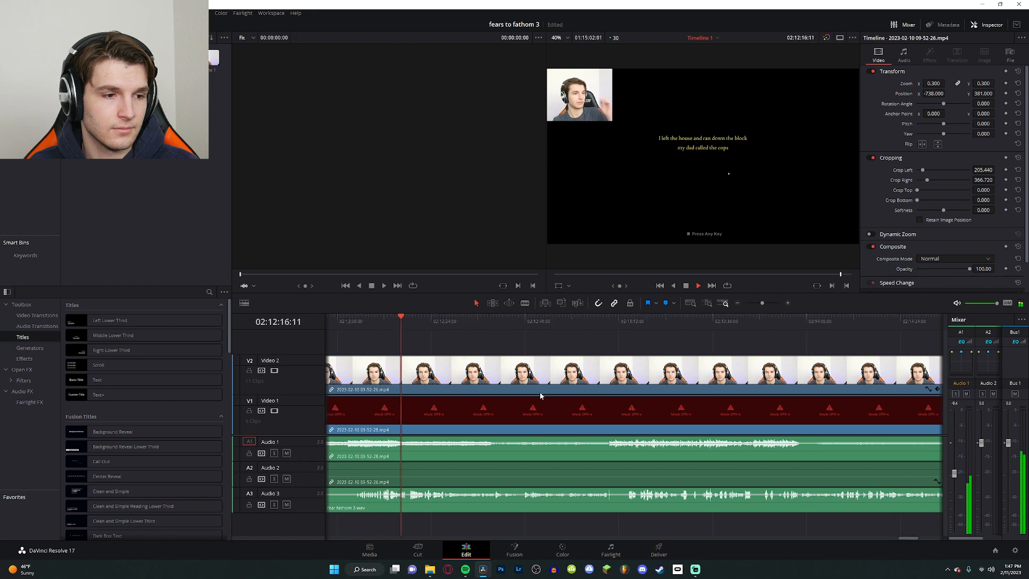
# Step: Play the start of the ending text from about 02:12:16 to 02:12:29:03, checking the commentary
pyautogui.scroll(1, 537, 395)
pyautogui.hscroll(3, 541, 389)
pyautogui.scroll(2, 574, 377)
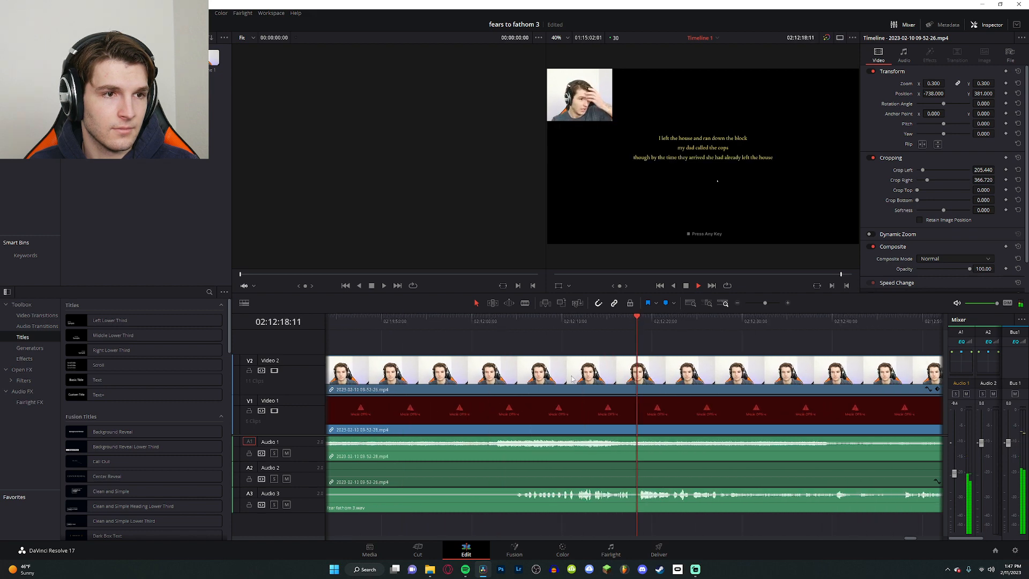
pyautogui.hscroll(4, 616, 356)
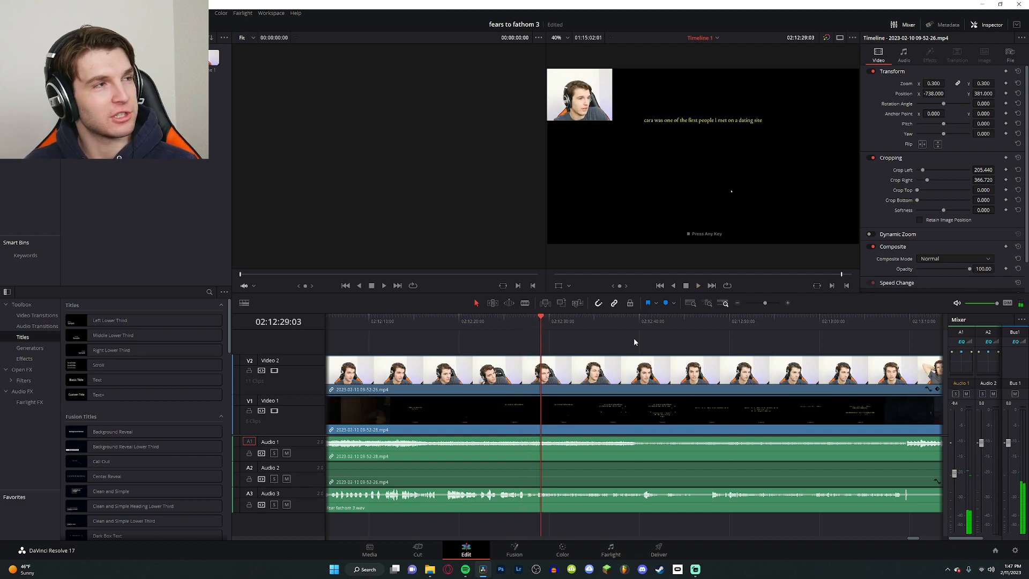
# Step: Continue playback of the ending text from 02:12:29:03 and pause it at 02:12:37:26
pyautogui.press('space')
pyautogui.hscroll(1, 596, 393)
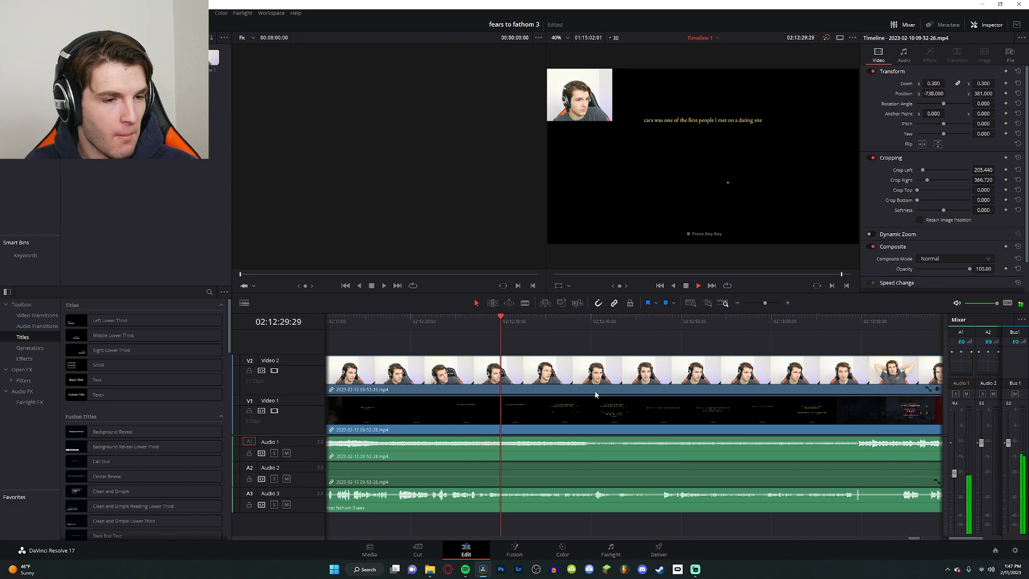
pyautogui.scroll(2, 594, 393)
pyautogui.hscroll(3, 588, 393)
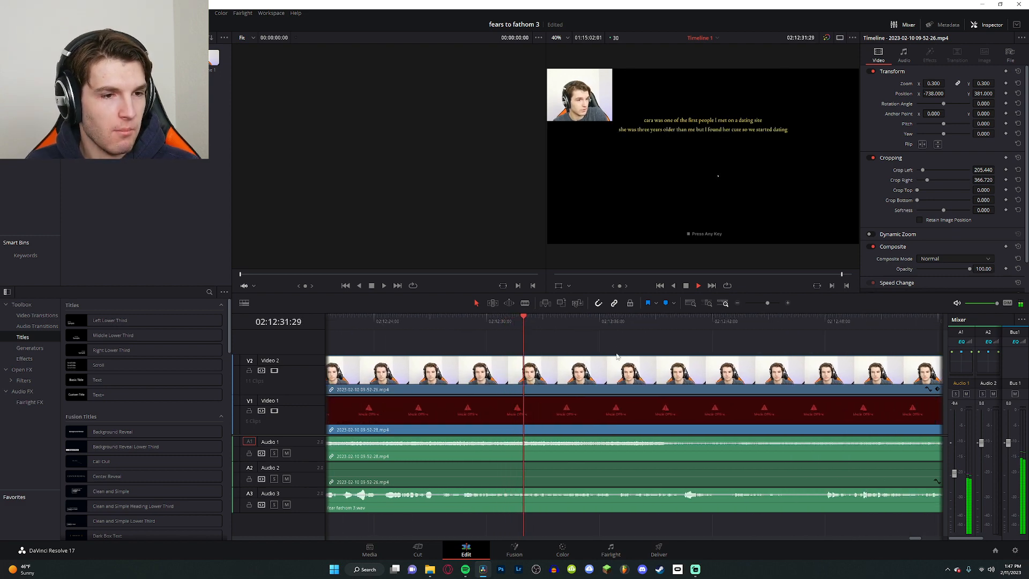
pyautogui.hscroll(6, 616, 375)
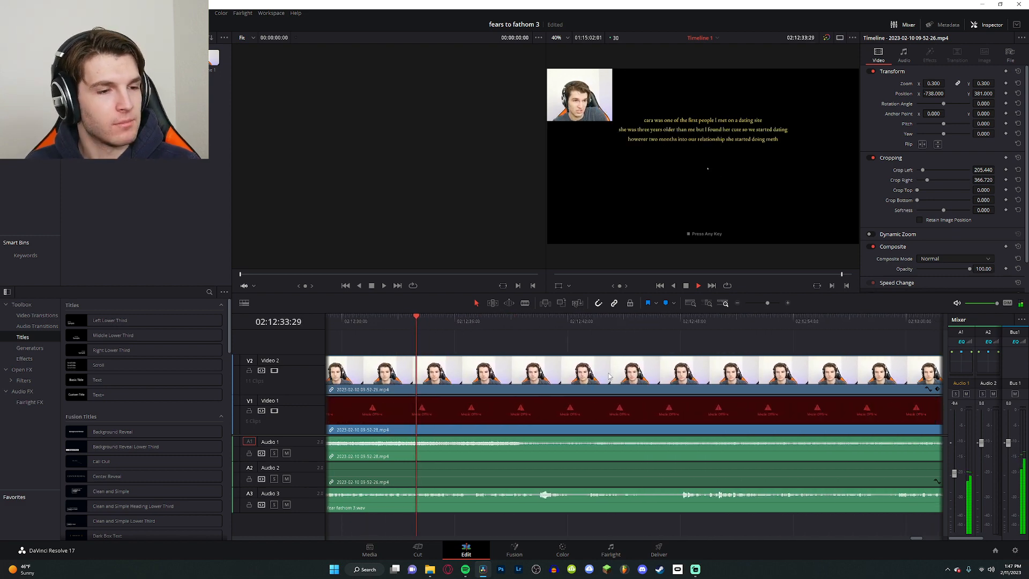
pyautogui.hscroll(1, 604, 374)
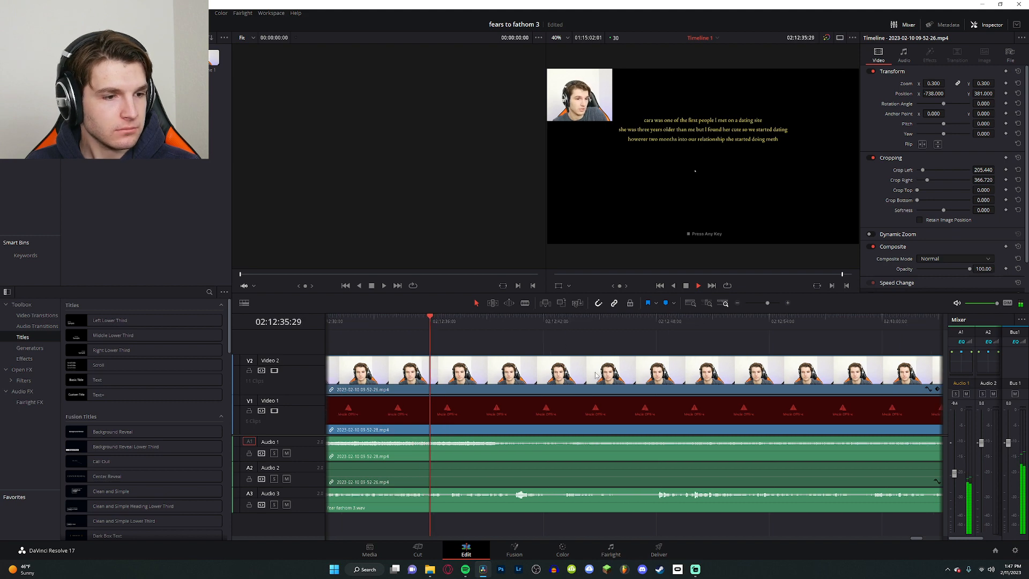
pyautogui.press('space')
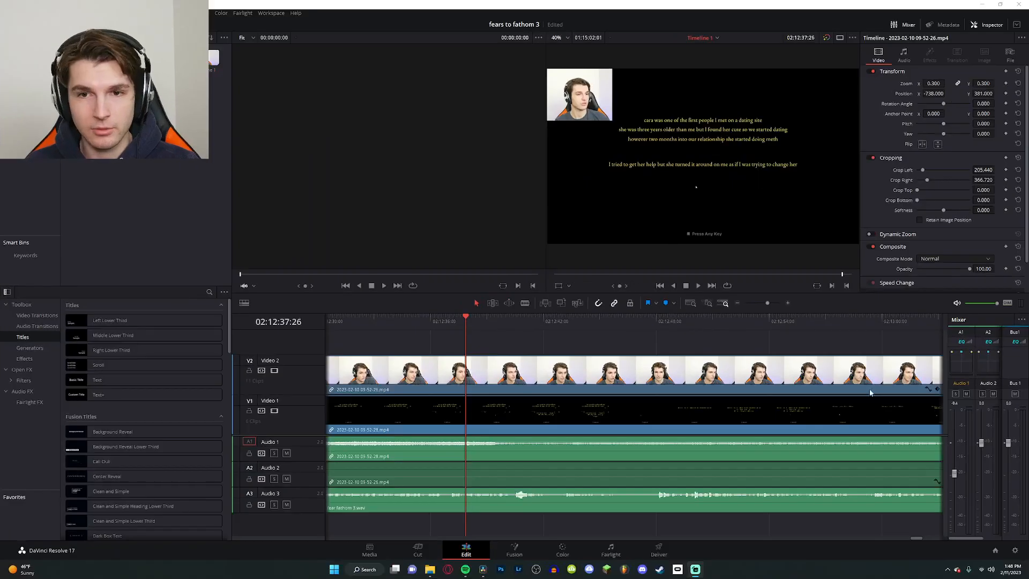
# Step: Play the rest of the backstory text from 02:12:37:26 and pause at 02:13:04:21
pyautogui.press('space')
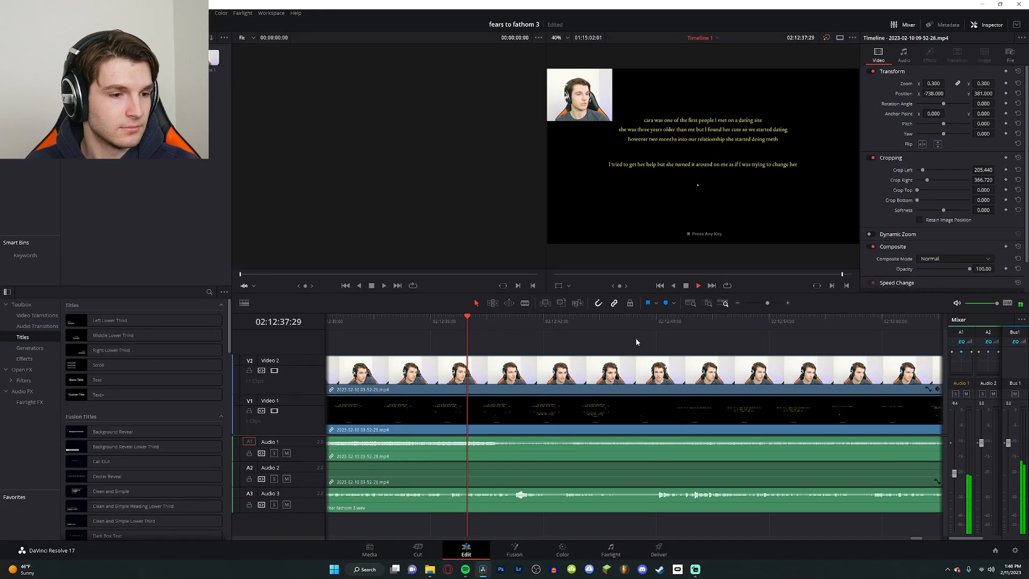
pyautogui.hscroll(3, 622, 345)
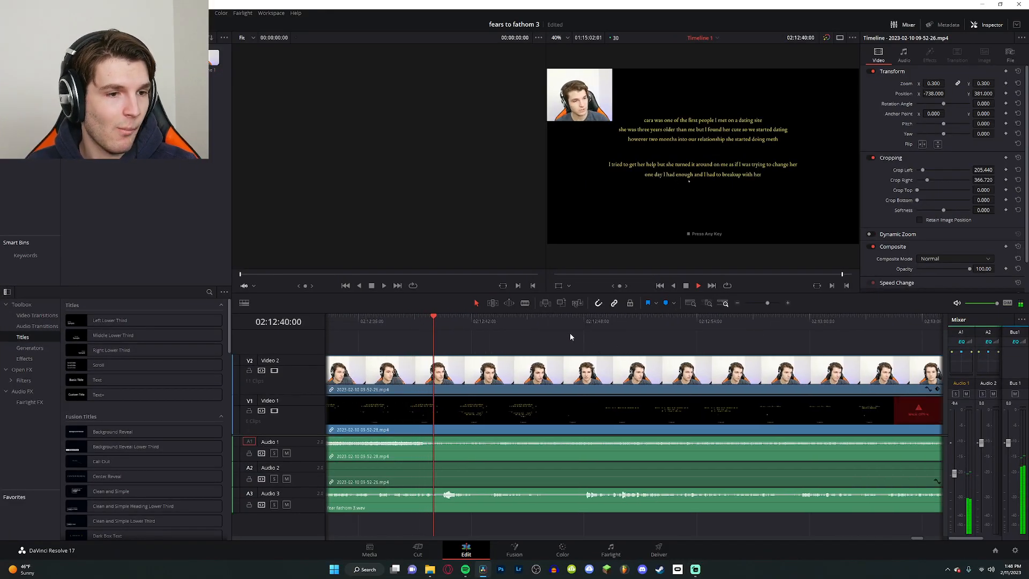
pyautogui.moveTo(570, 333); pyautogui.dragTo(600, 356)
pyautogui.hscroll(3, 593, 347)
pyautogui.hscroll(1, 600, 343)
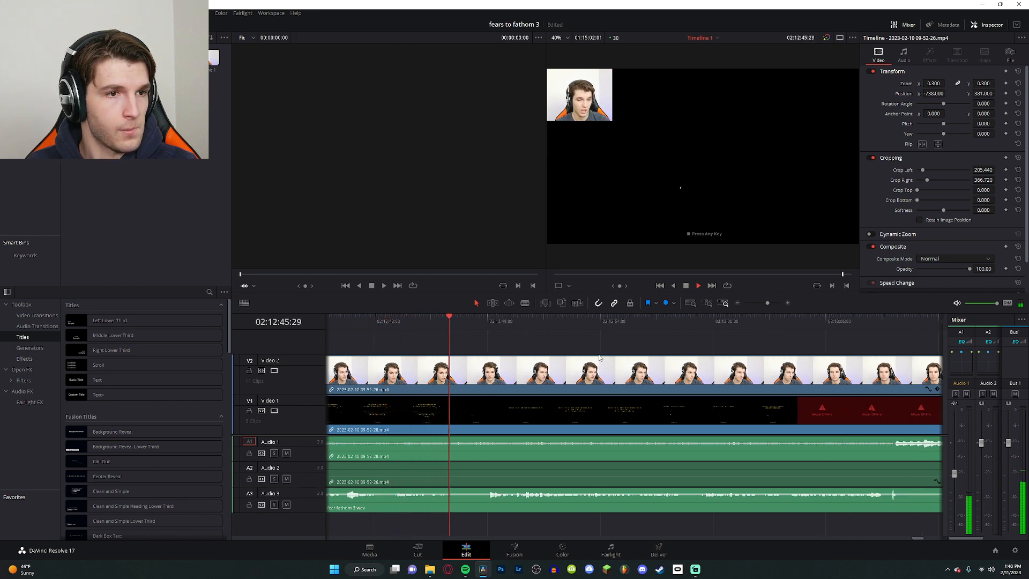
pyautogui.hscroll(4, 600, 357)
pyautogui.hscroll(-1, 573, 343)
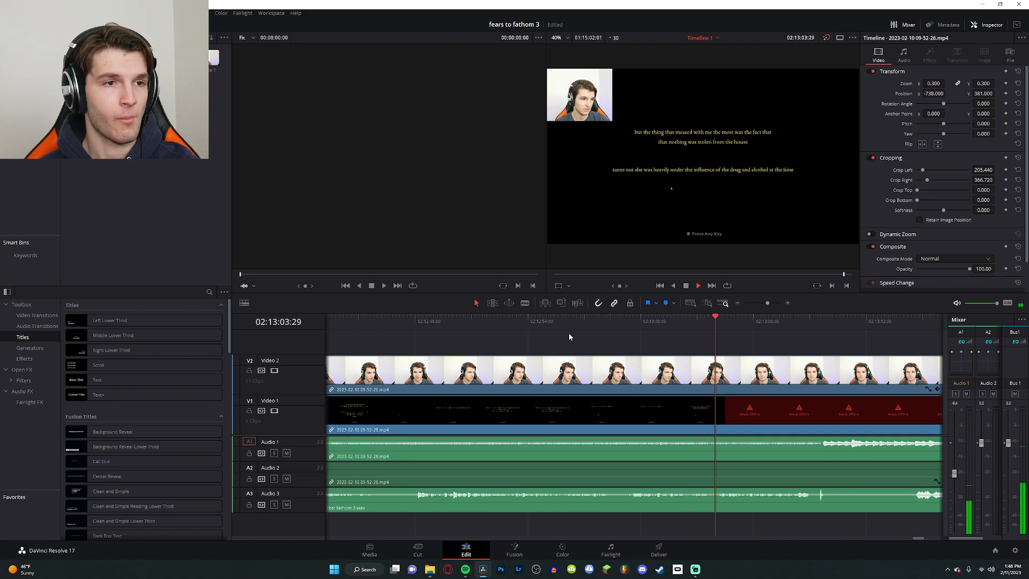
pyautogui.press('space')
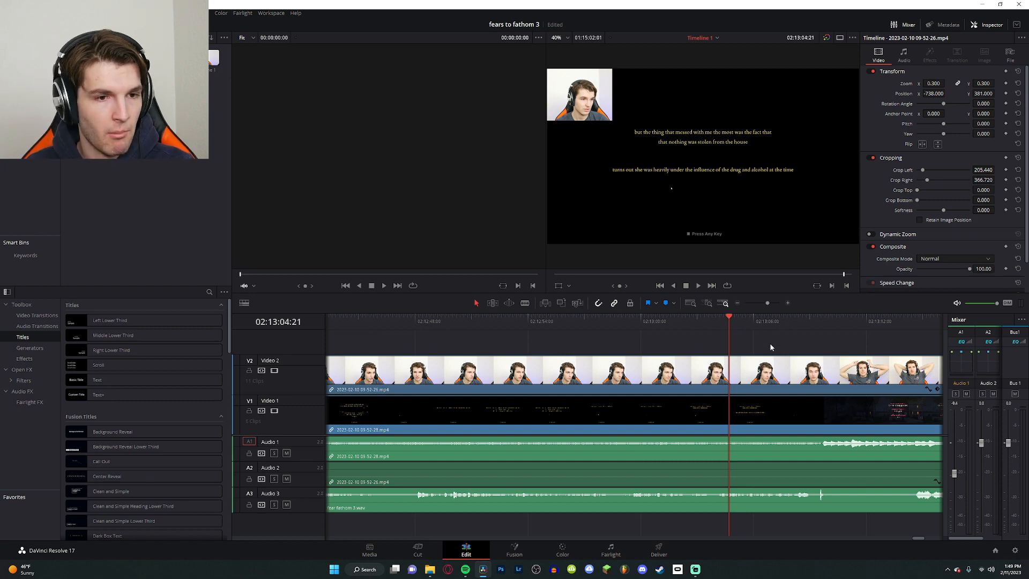
# Step: Play the last lines of the ending text in short bursts from 02:13:04:21 to 02:13:07:11
pyautogui.hscroll(5, 770, 347)
pyautogui.press('space')
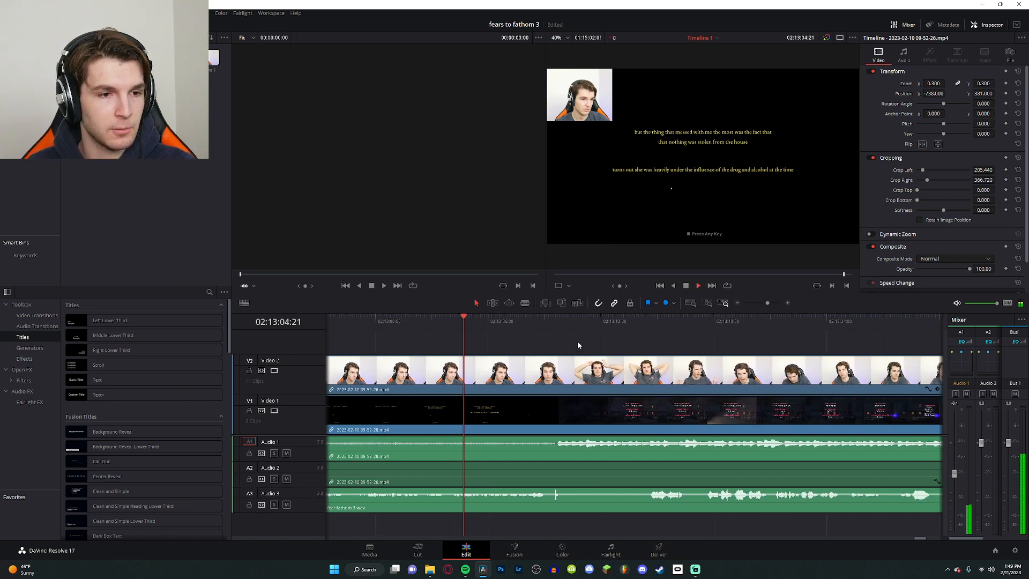
pyautogui.press('space')
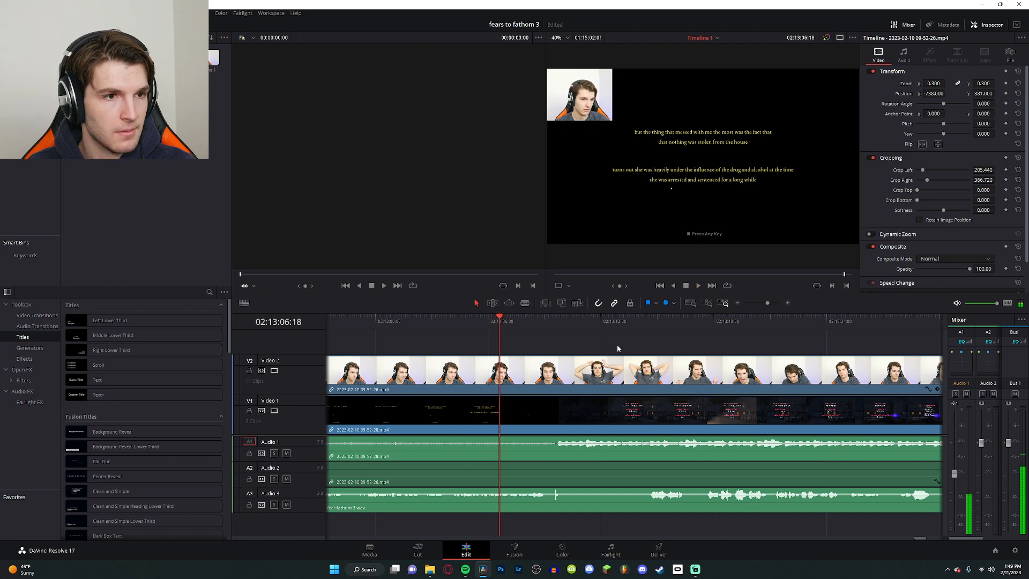
pyautogui.press('space')
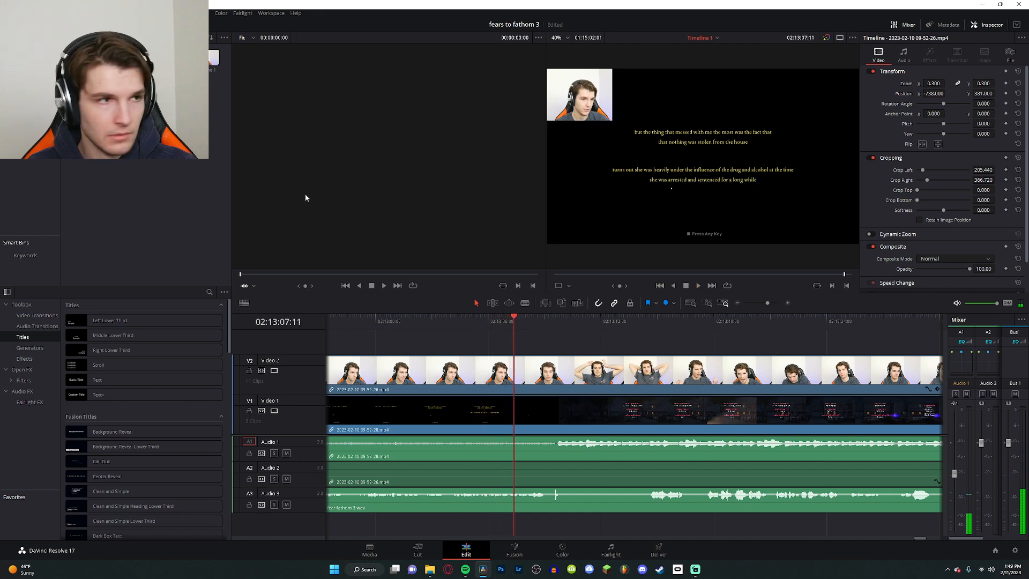
# Step: Check the General Options, Capture and Playback and Master Settings pages of the project settings, and close them without changes
pyautogui.click(305, 198)
pyautogui.click(68, 13)
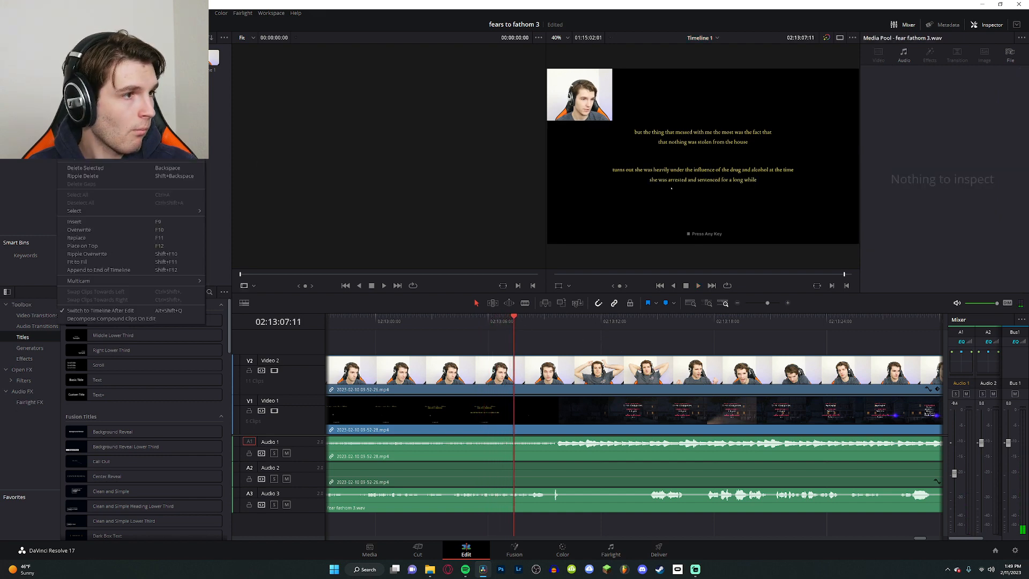
pyautogui.moveTo(51, 13)
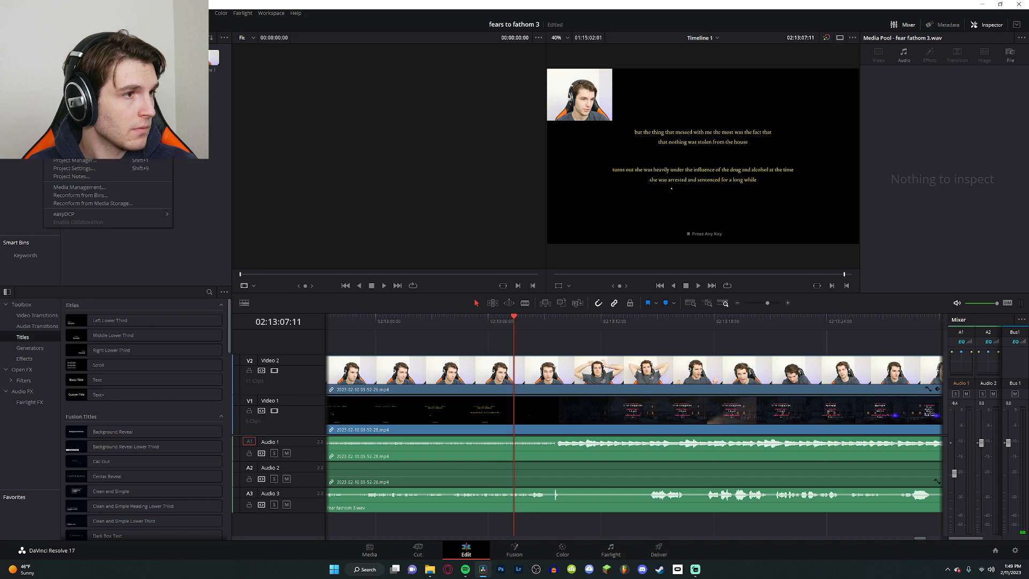
pyautogui.click(75, 168)
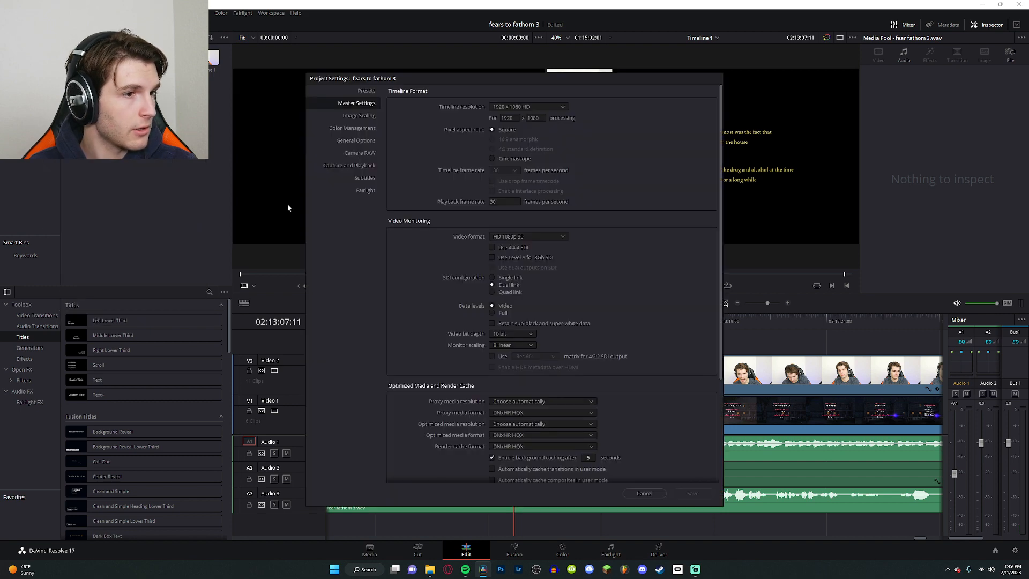
pyautogui.click(357, 142)
pyautogui.click(362, 166)
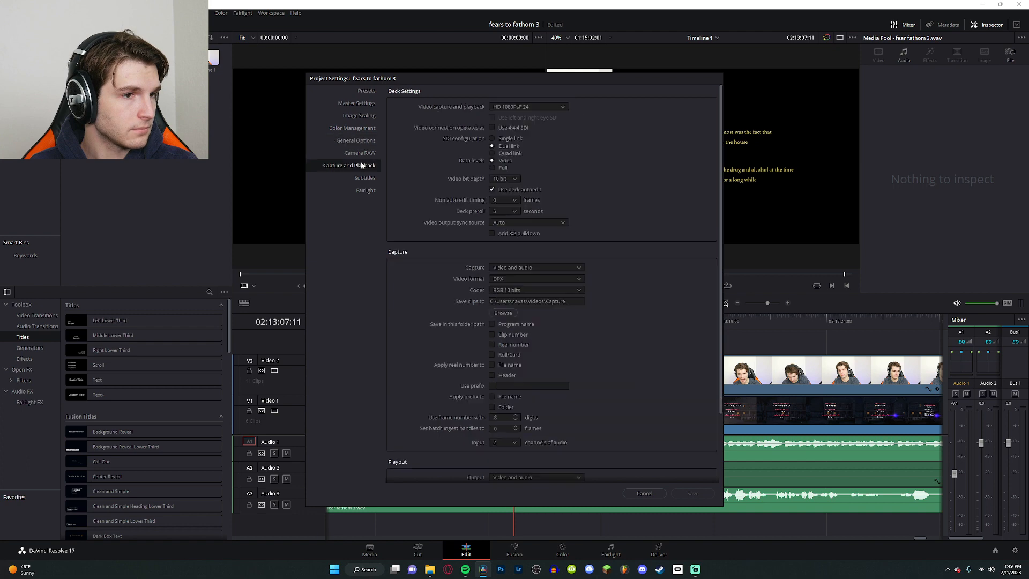
pyautogui.click(360, 104)
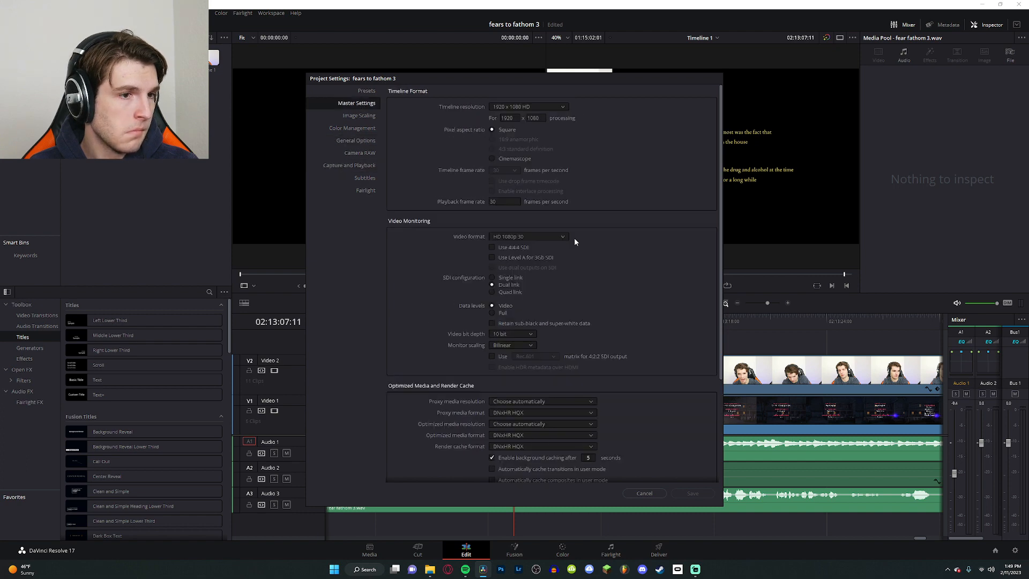
pyautogui.scroll(-3, 589, 234)
pyautogui.scroll(3, 670, 319)
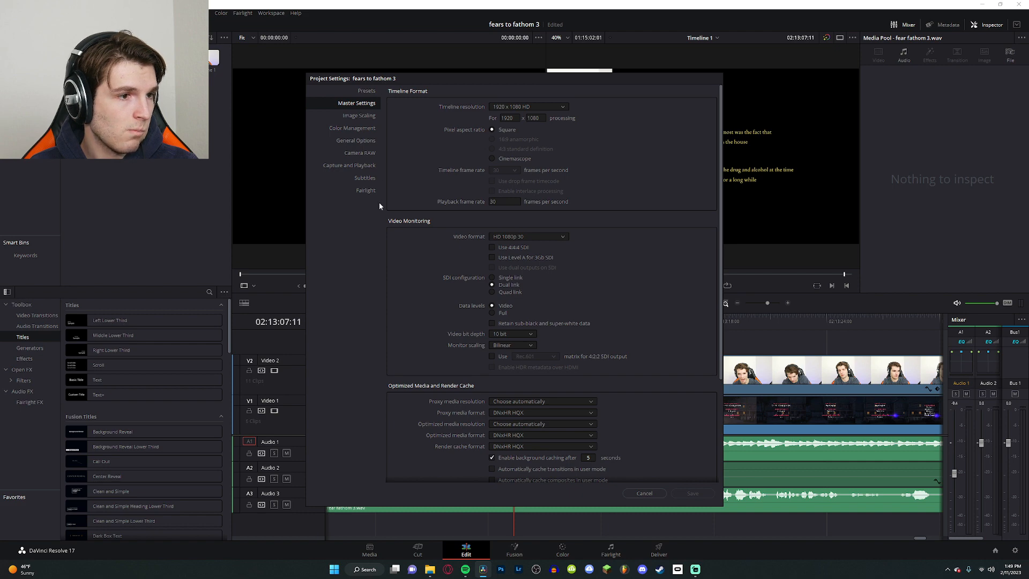
pyautogui.click(644, 493)
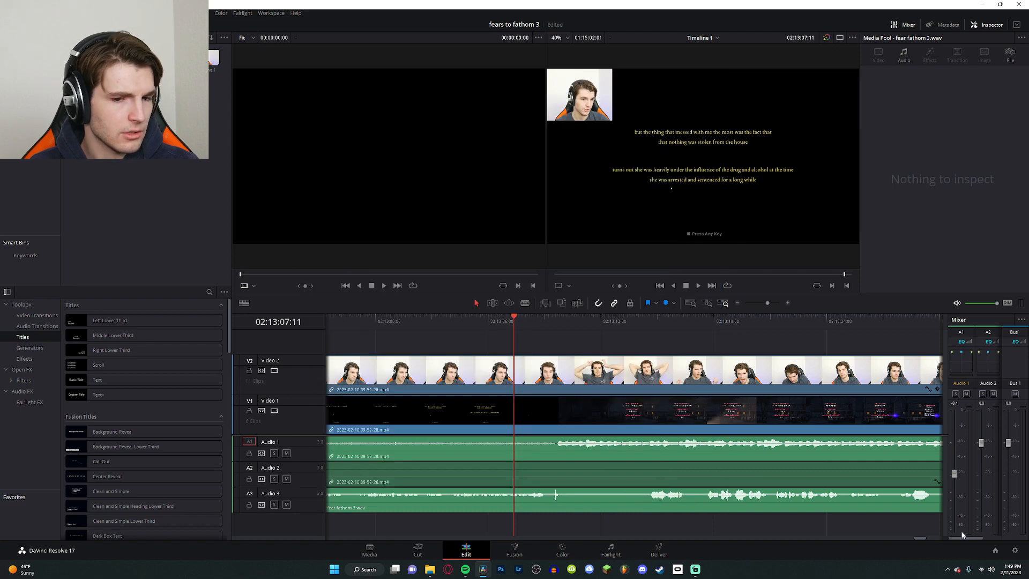
# Step: Look through the Master Settings, Image Scaling and Color Management pages of the project settings
pyautogui.click(1015, 551)
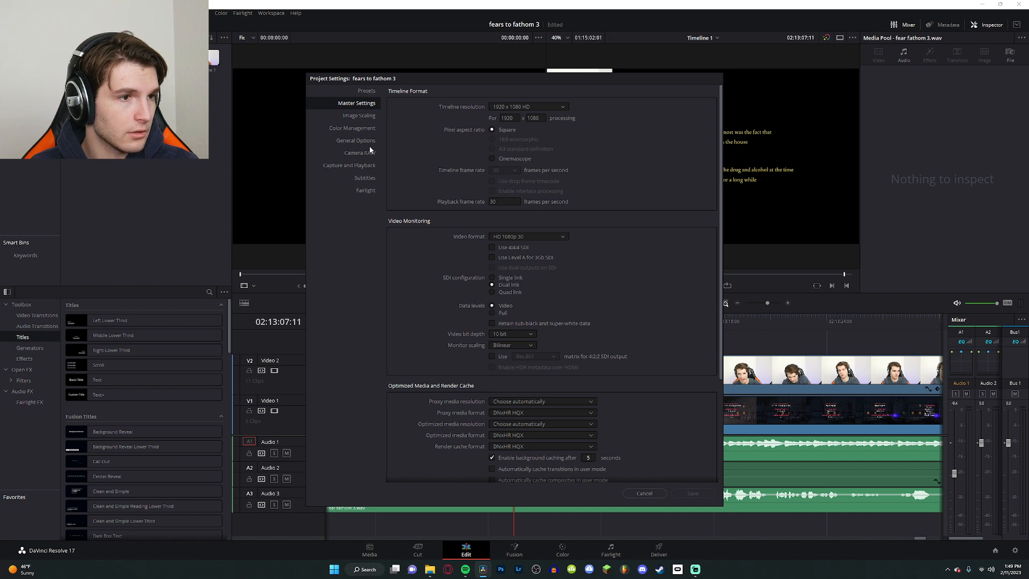
pyautogui.scroll(-5, 440, 207)
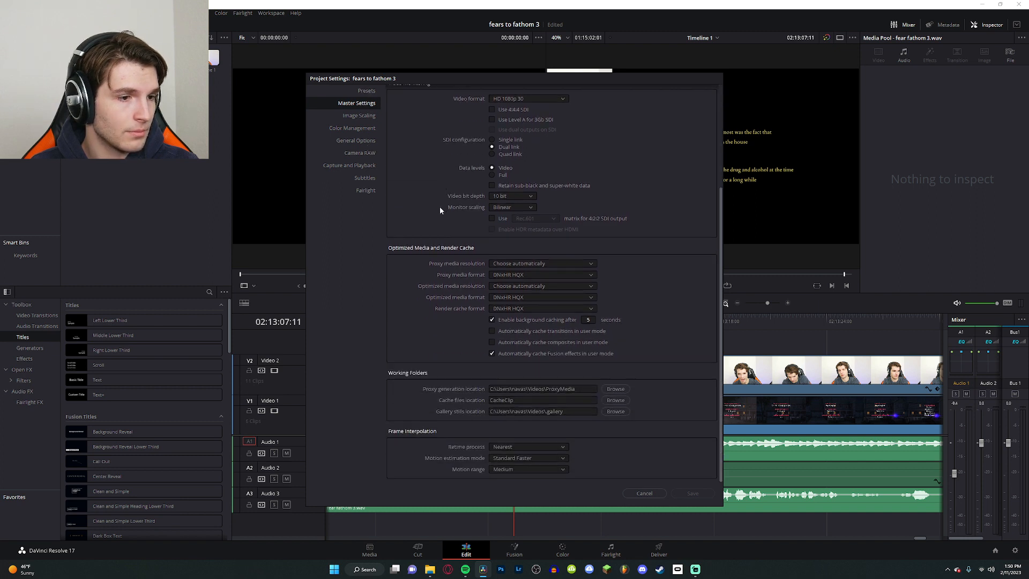
pyautogui.scroll(5, 440, 207)
pyautogui.click(359, 115)
pyautogui.click(357, 128)
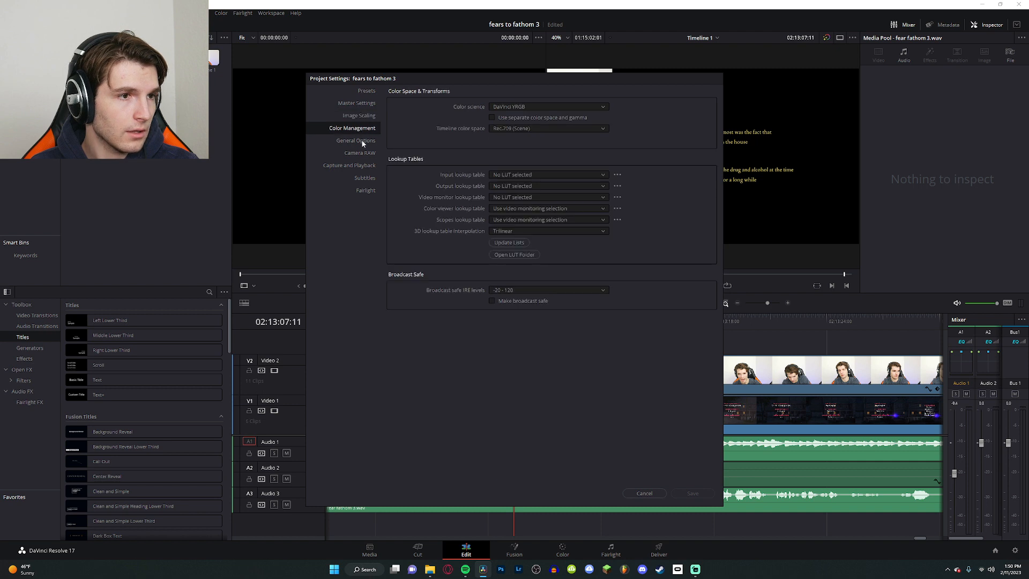
# Step: Check the General Options, Camera RAW, Capture and Playback and Subtitles pages of the project settings, and close them without changes
pyautogui.click(358, 141)
pyautogui.click(358, 151)
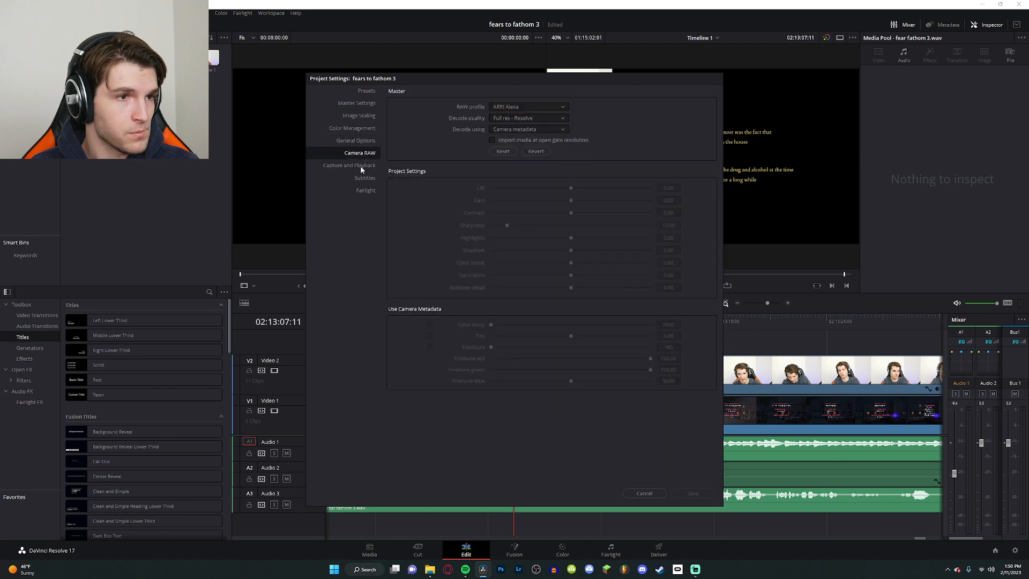
pyautogui.click(360, 165)
pyautogui.scroll(-3, 426, 217)
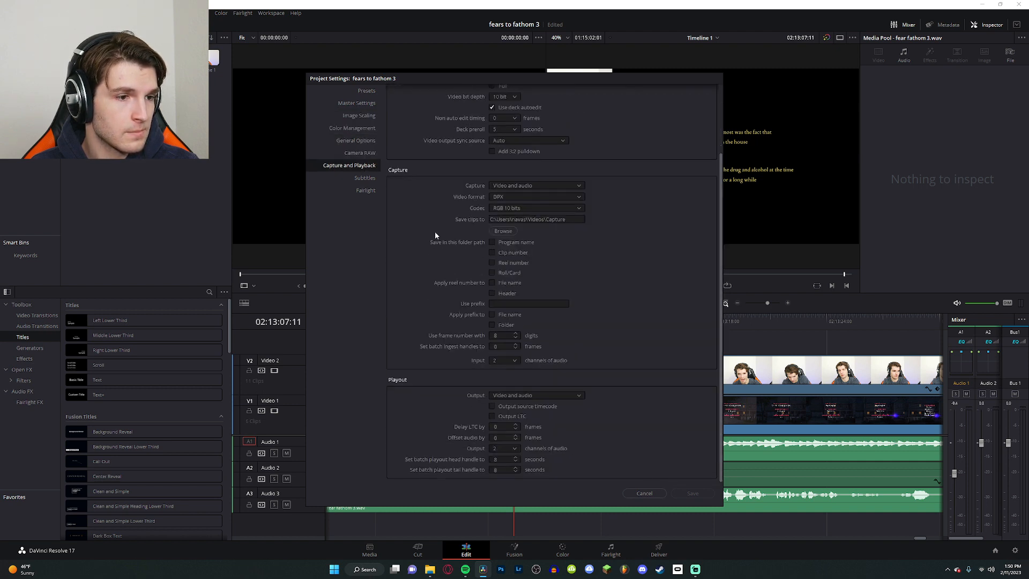
pyautogui.scroll(3, 430, 268)
pyautogui.click(370, 179)
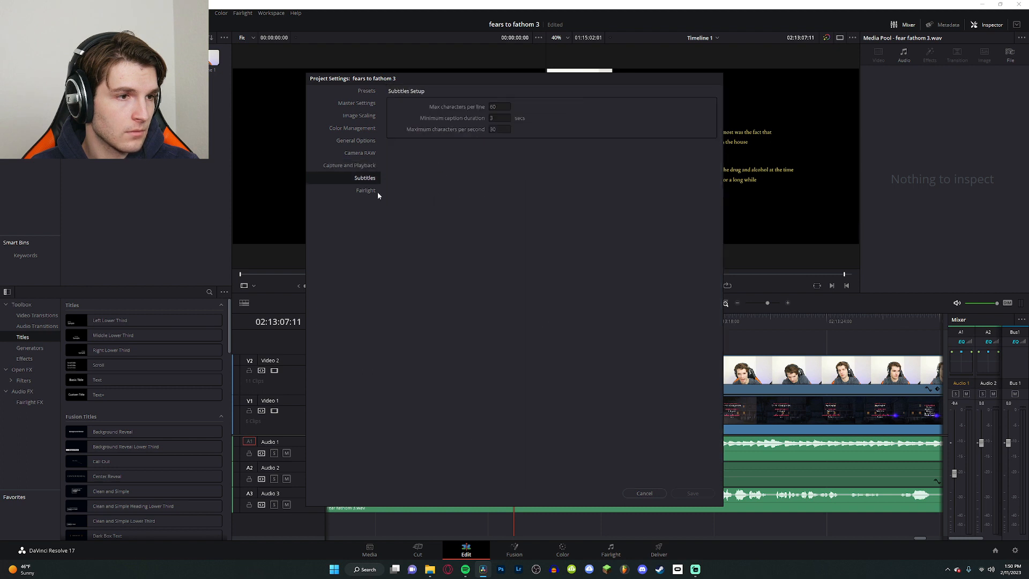
pyautogui.click(645, 493)
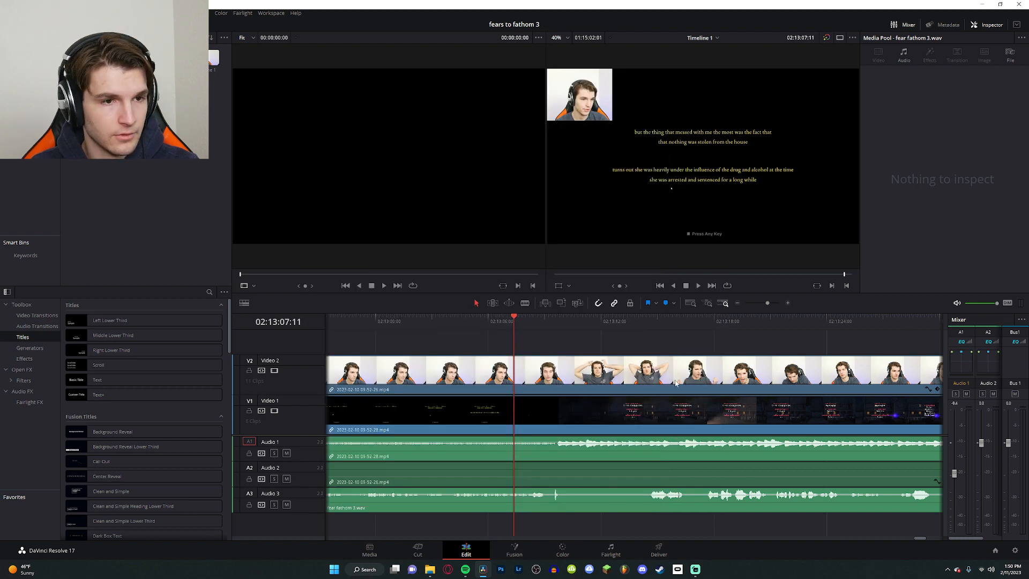
# Step: Restart DaVinci Resolve and reopen the fears to fathom 3 project
pyautogui.click(1020, 4)
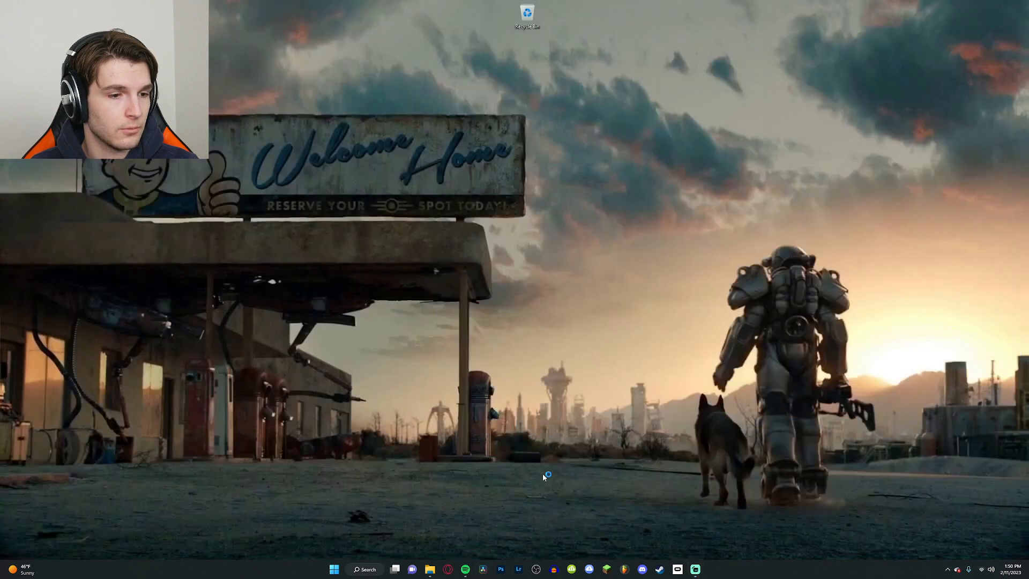
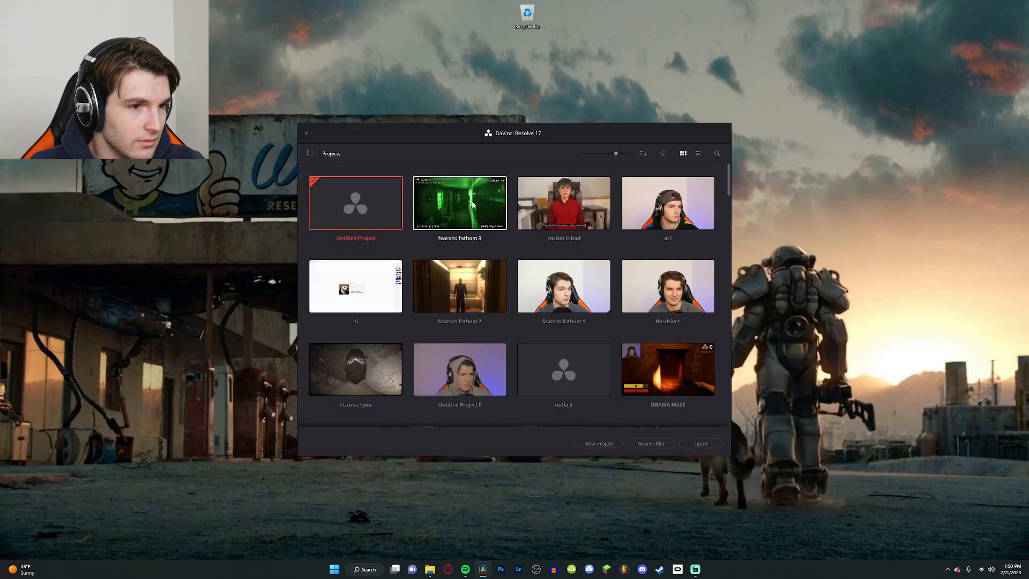
pyautogui.click(700, 442)
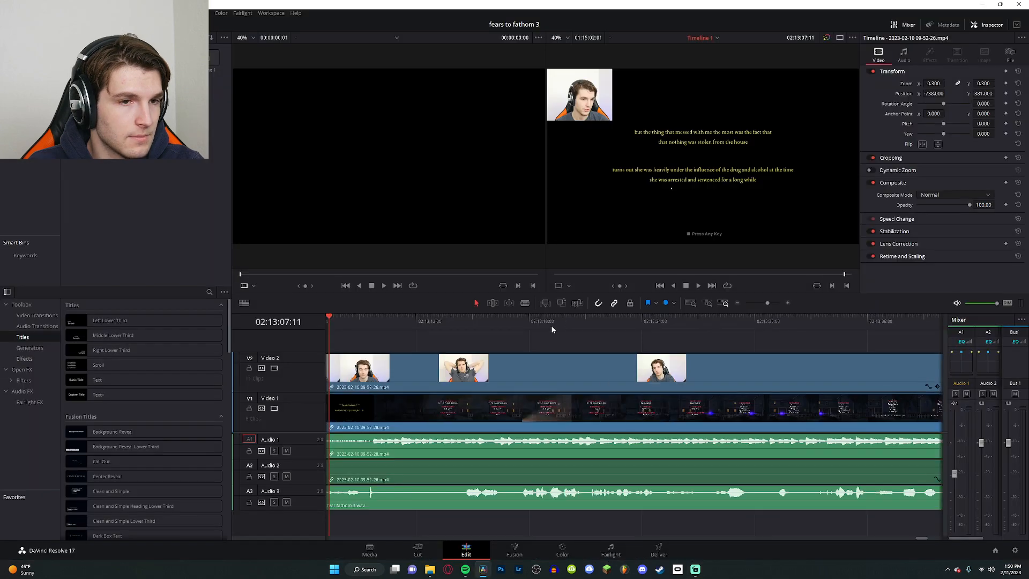
# Step: Play the end of the ending text from 02:13:07:11 into the credits, and return the playhead to 02:13:08:21
pyautogui.press('space')
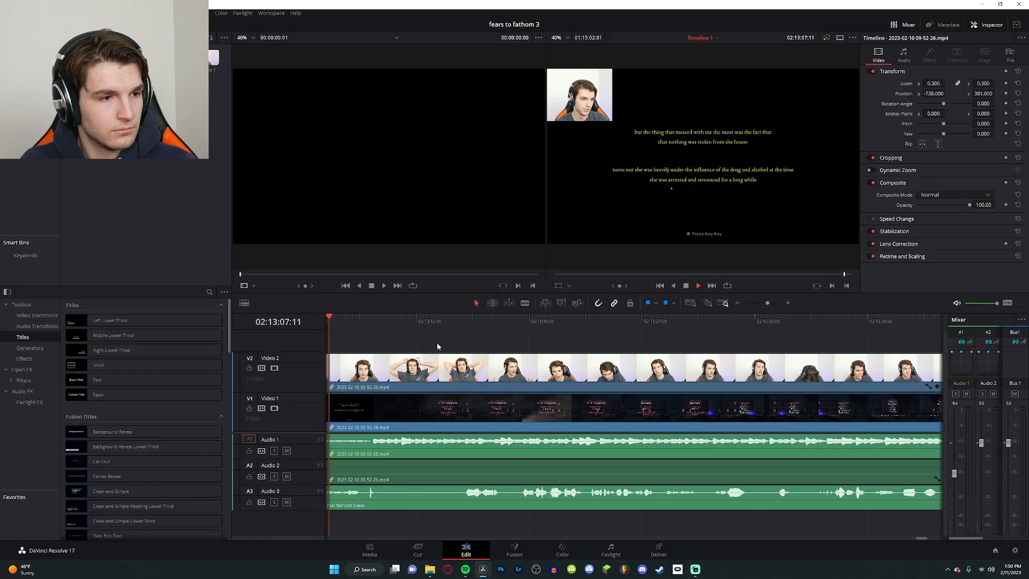
pyautogui.hscroll(-3, 512, 382)
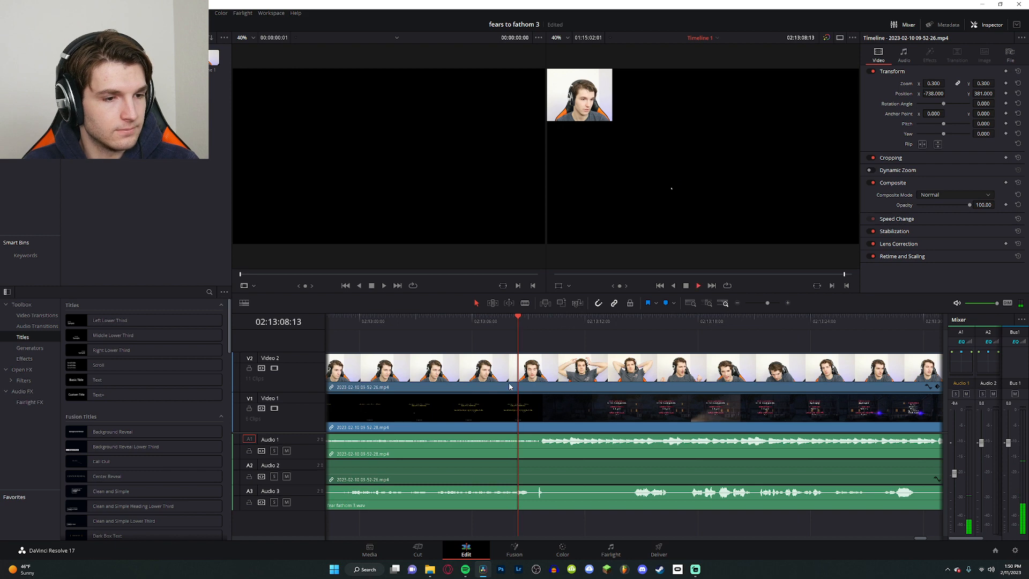
pyautogui.hscroll(-1, 511, 387)
pyautogui.hscroll(2, 511, 386)
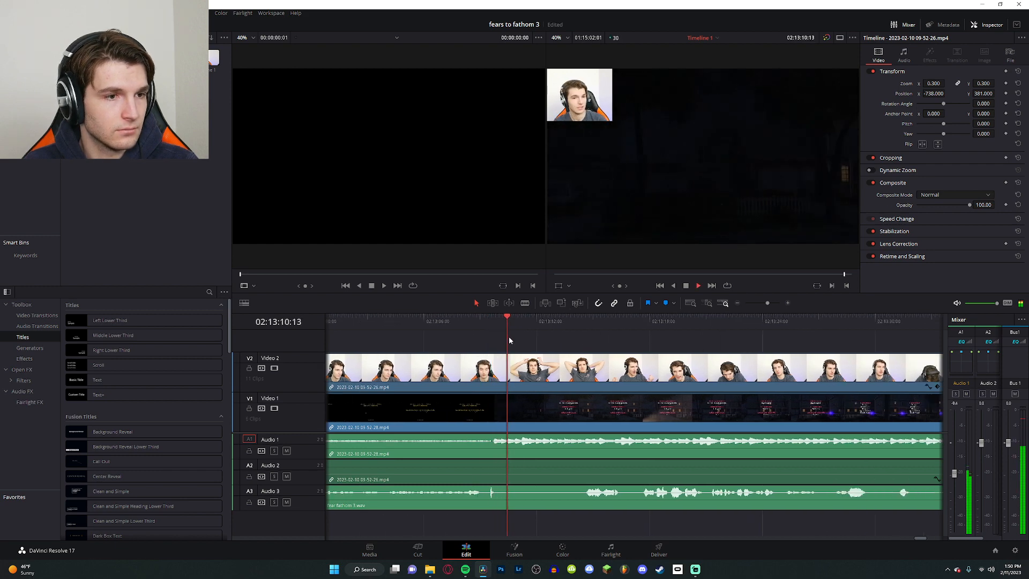
pyautogui.moveTo(481, 324)
pyautogui.mouseDown()
pyautogui.moveTo(463, 326)
pyautogui.moveTo(475, 324)
pyautogui.mouseUp()
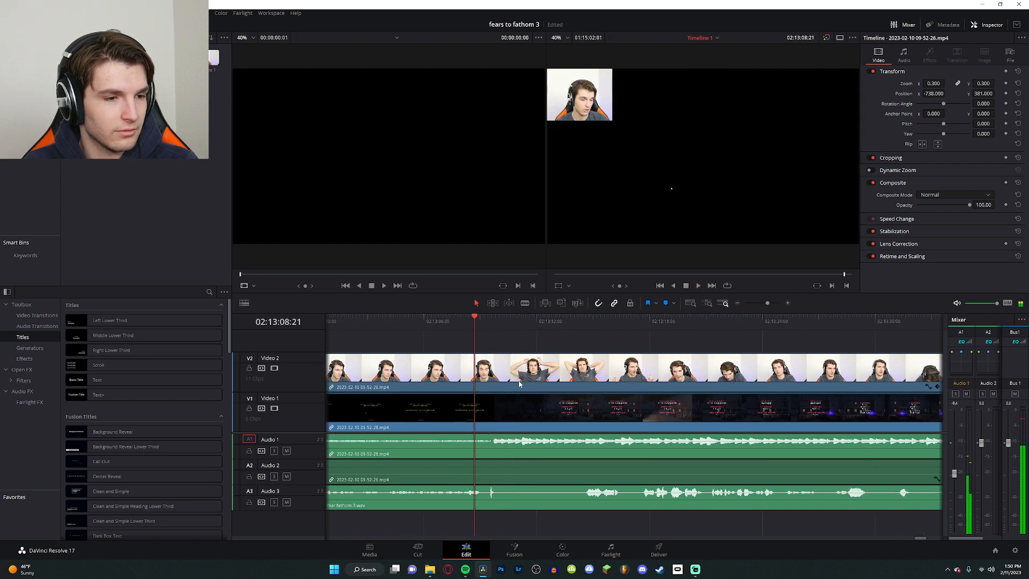
# Step: Split the clips on all video and audio tracks at 02:13:09:01, just before the short spike on Audio 3
pyautogui.scroll(3, 520, 387)
pyautogui.hscroll(2, 547, 375)
pyautogui.press('space')
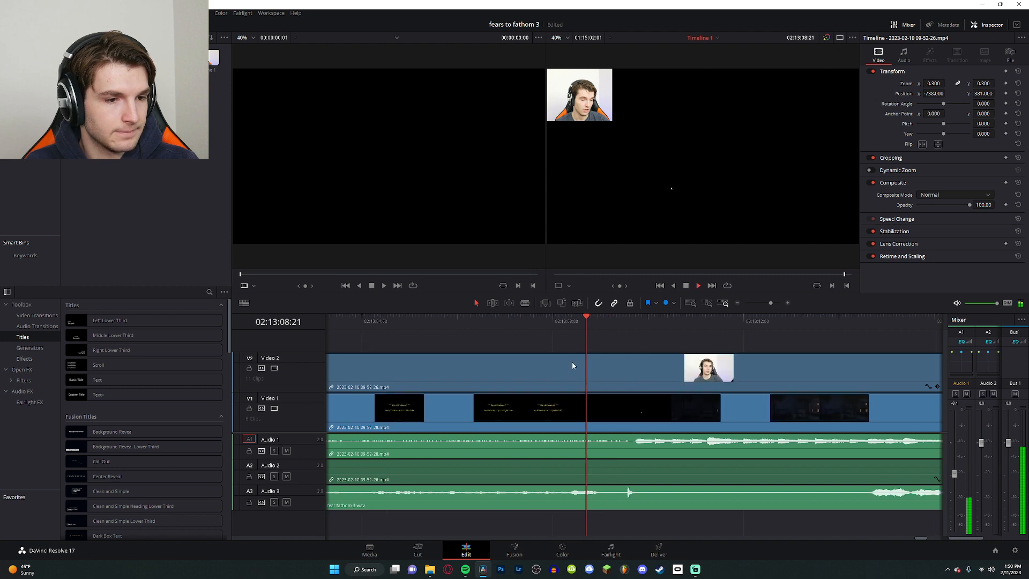
pyautogui.hscroll(2, 606, 364)
pyautogui.moveTo(511, 328)
pyautogui.mouseDown()
pyautogui.moveTo(494, 325)
pyautogui.moveTo(503, 325)
pyautogui.mouseUp()
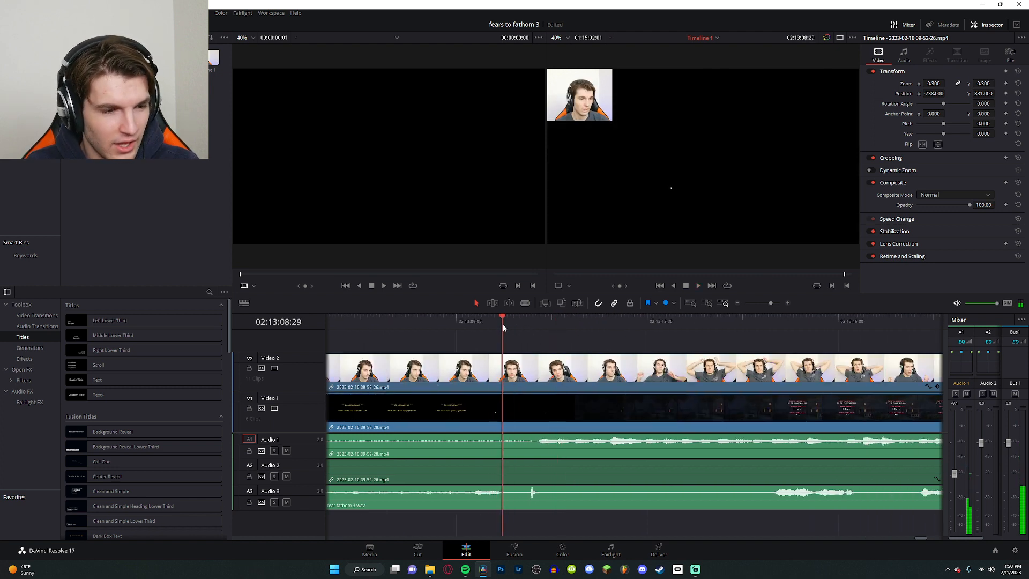
pyautogui.hotkey('ctrl', 'b')
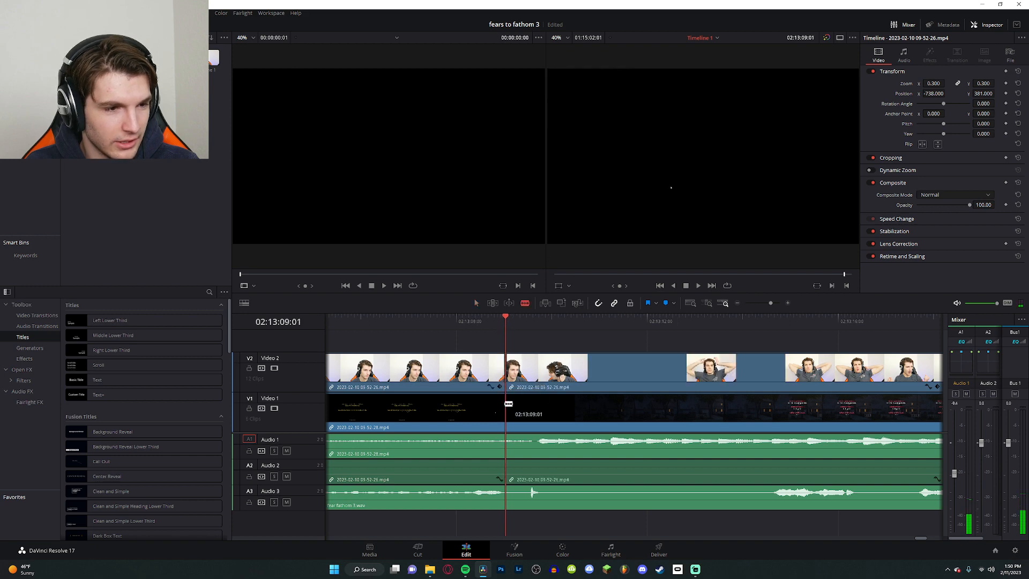
# Step: Split all tracks at 02:13:10:00 and move the following clips back to the 02:13:09:01 cut, removing the short section between
pyautogui.hscroll(3, 512, 501)
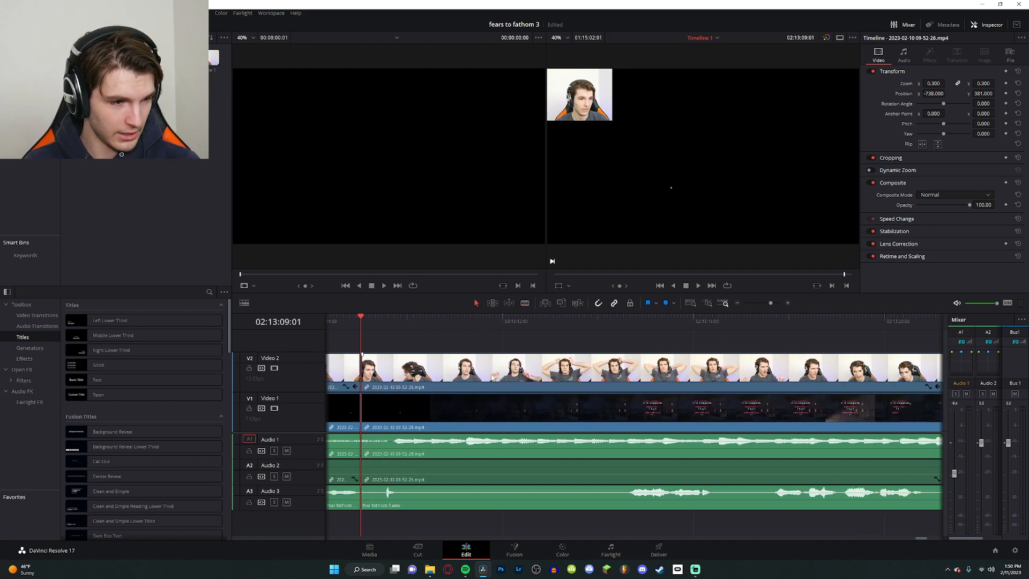
pyautogui.press('space')
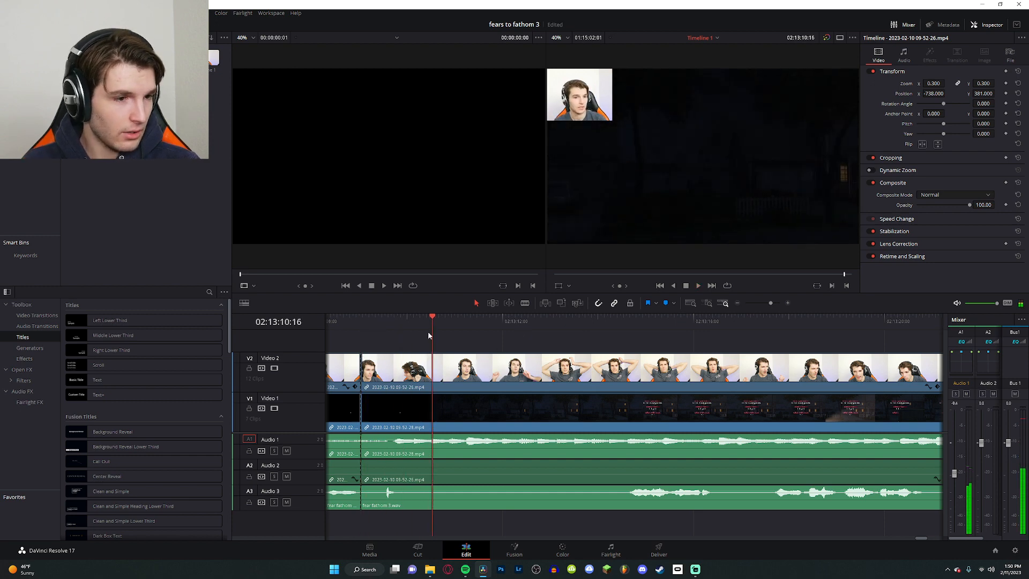
pyautogui.click(399, 326)
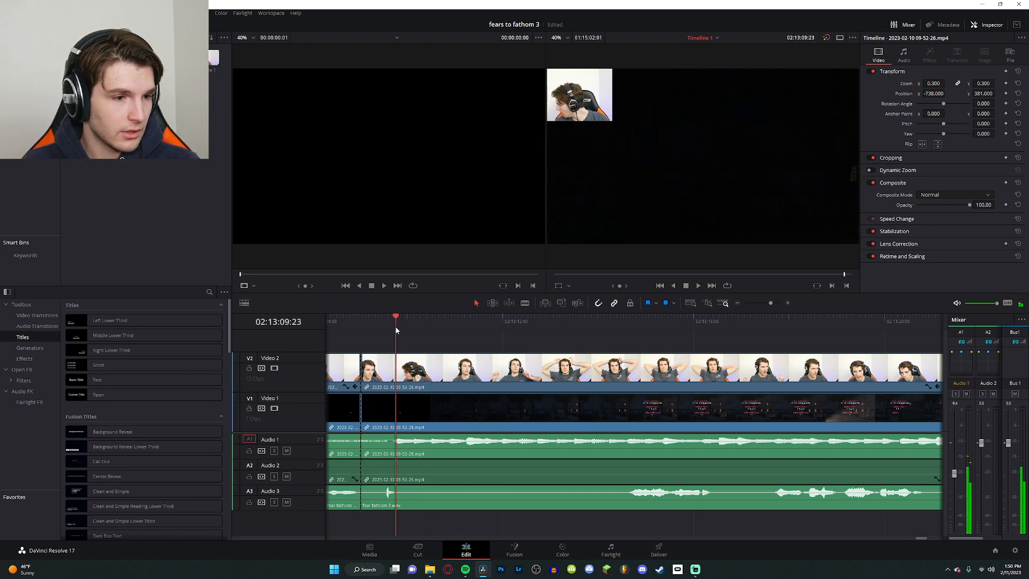
pyautogui.hotkey('ctrl', 'b')
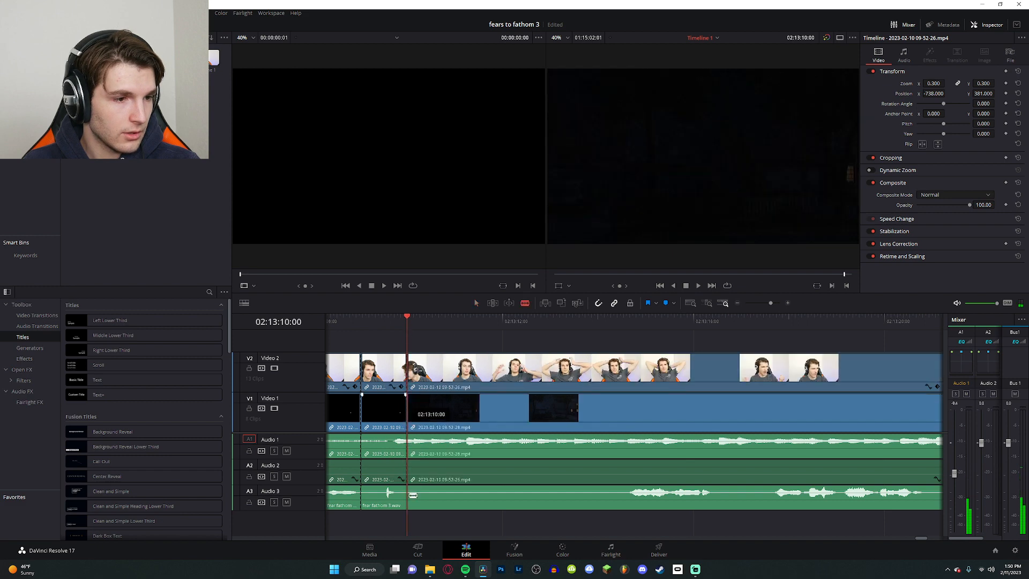
pyautogui.moveTo(442, 343); pyautogui.dragTo(493, 512)
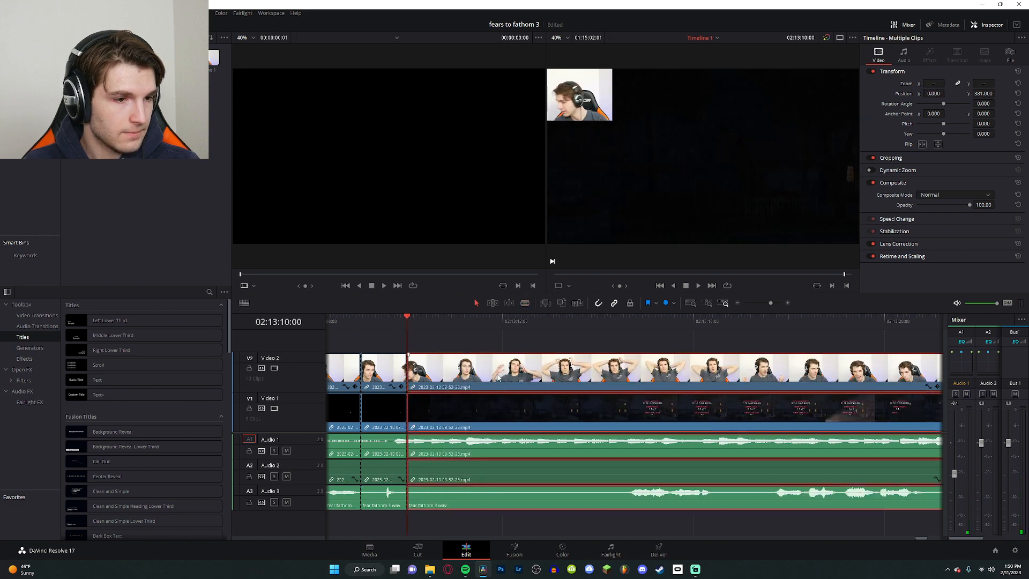
pyautogui.moveTo(499, 374); pyautogui.dragTo(453, 374)
# Step: Play across the new cut from 02:13:08:20 and review the opening credits up to 02:13:20:13
pyautogui.click(343, 323)
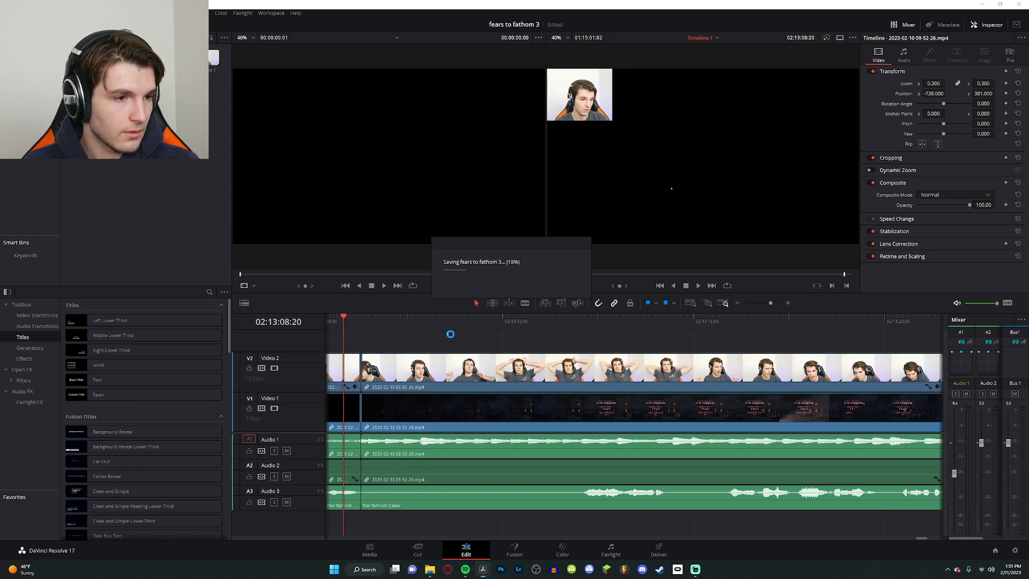
pyautogui.press('space')
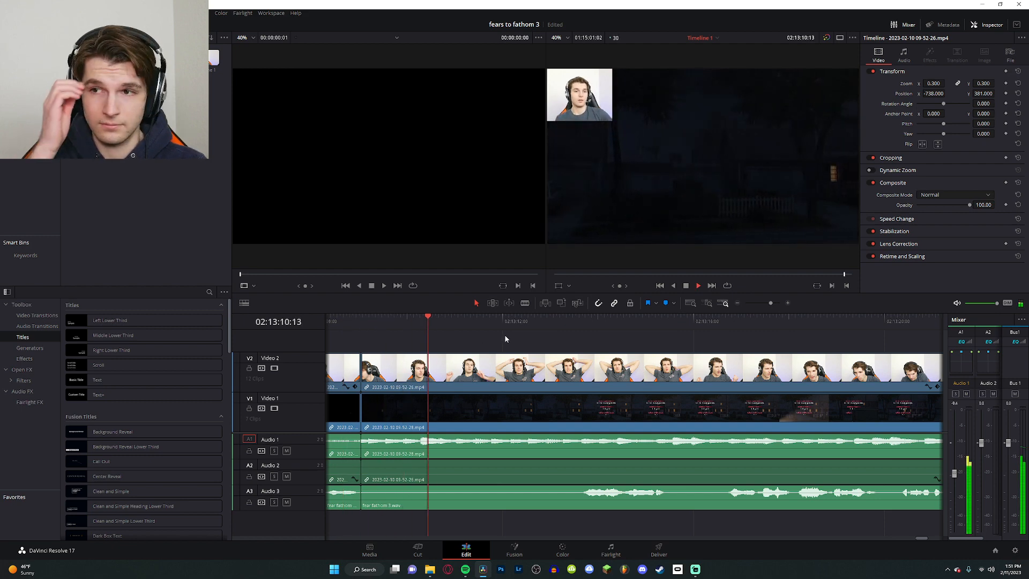
pyautogui.hscroll(2, 565, 394)
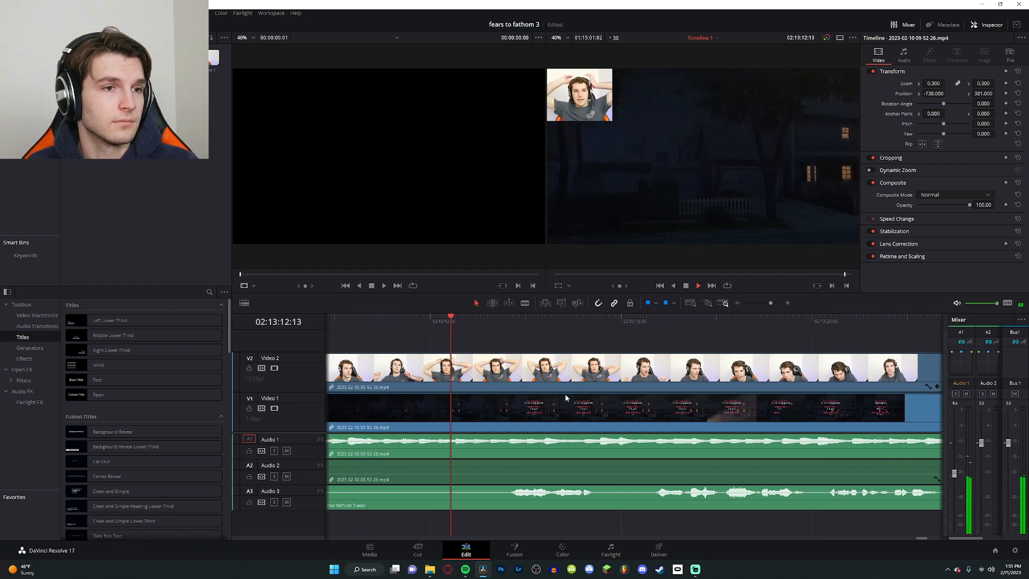
pyautogui.moveTo(533, 332); pyautogui.dragTo(563, 345)
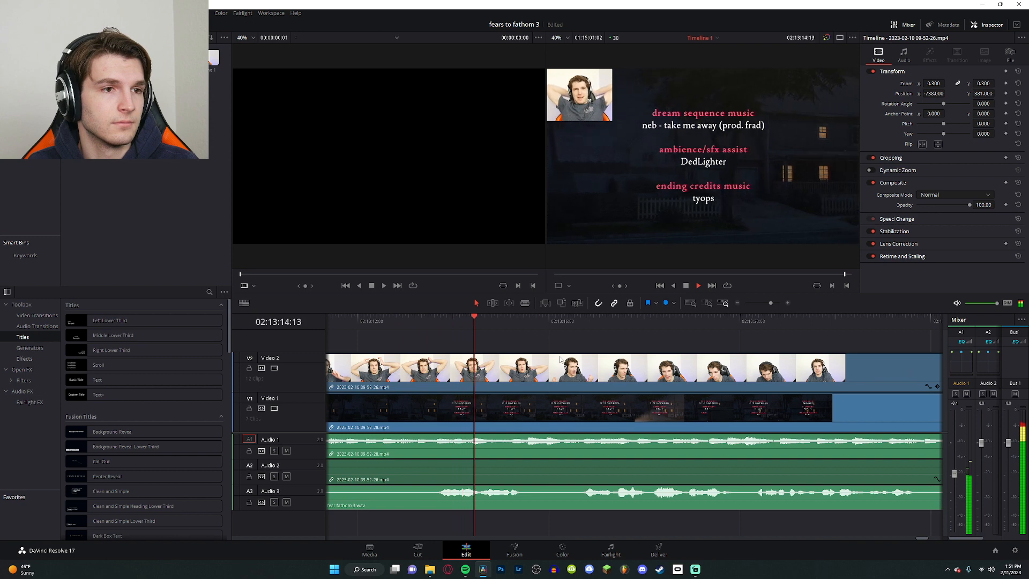
pyautogui.hscroll(1, 578, 358)
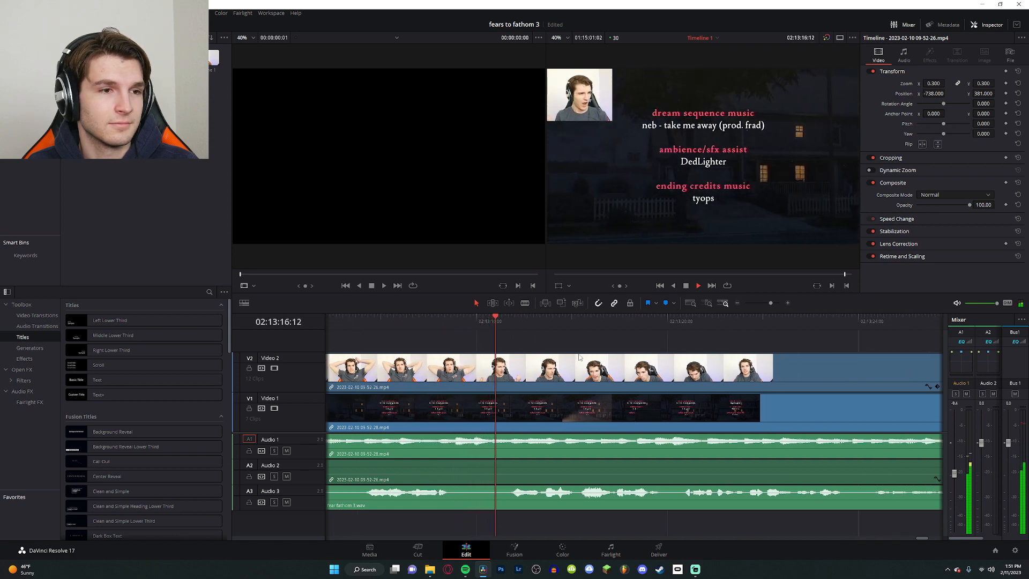
pyautogui.hscroll(1, 592, 334)
pyautogui.moveTo(566, 333); pyautogui.dragTo(573, 351)
pyautogui.hscroll(2, 567, 352)
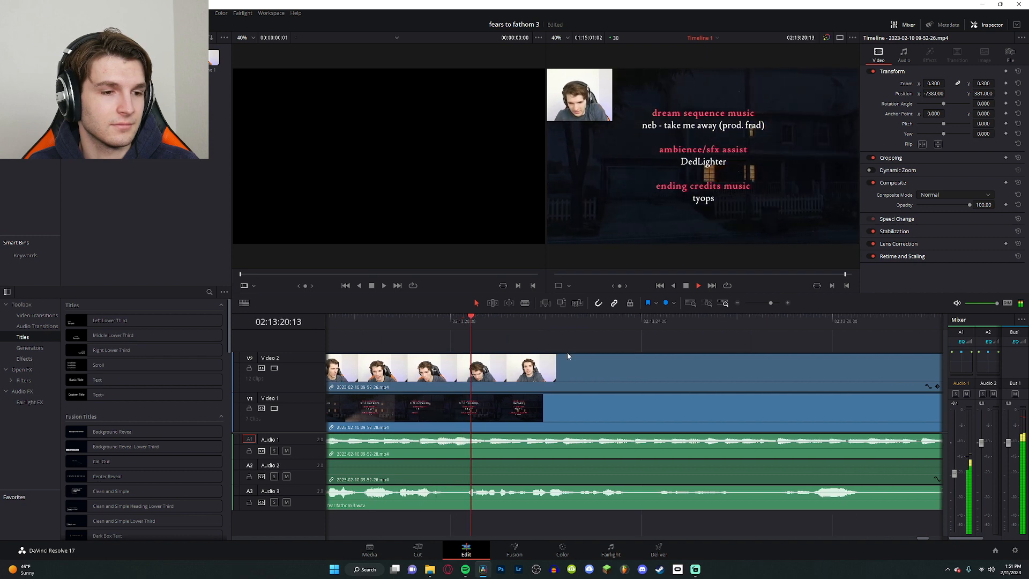
# Step: Play through the rest of the credits, from 02:13:20:13 to 02:13:46:24, following the playhead along the timeline
pyautogui.hscroll(2, 568, 347)
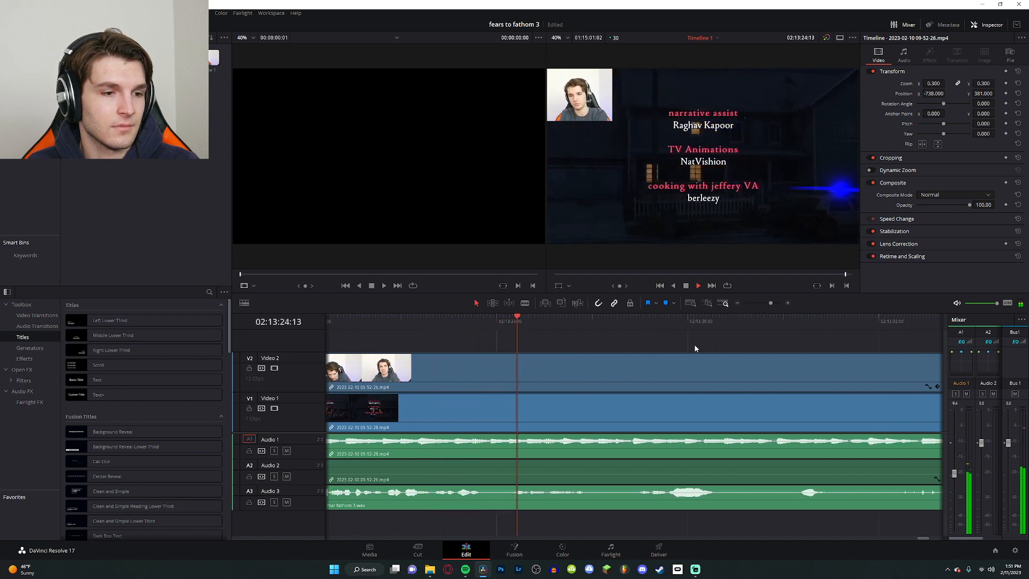
pyautogui.hscroll(2, 680, 344)
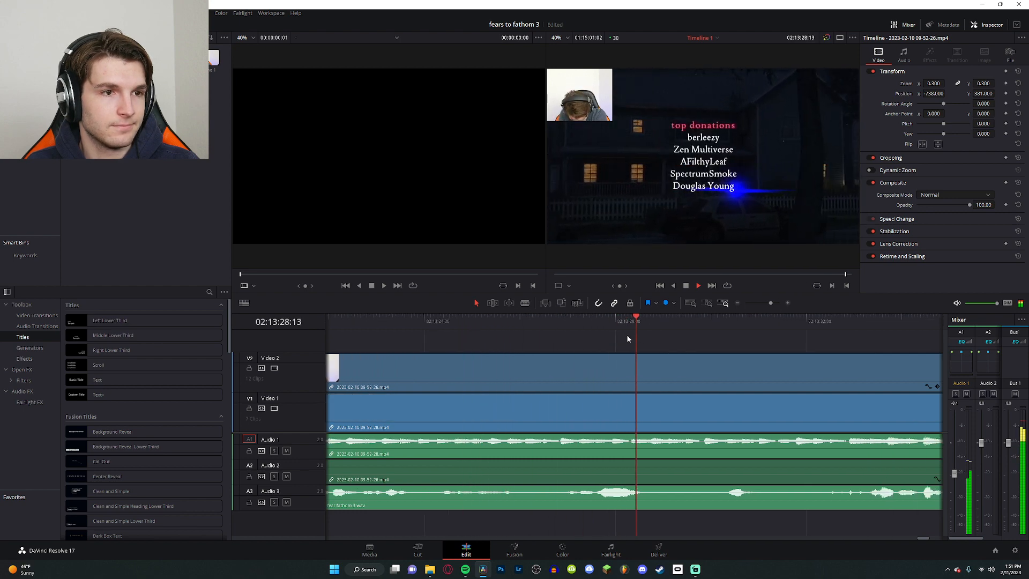
pyautogui.hscroll(2, 627, 338)
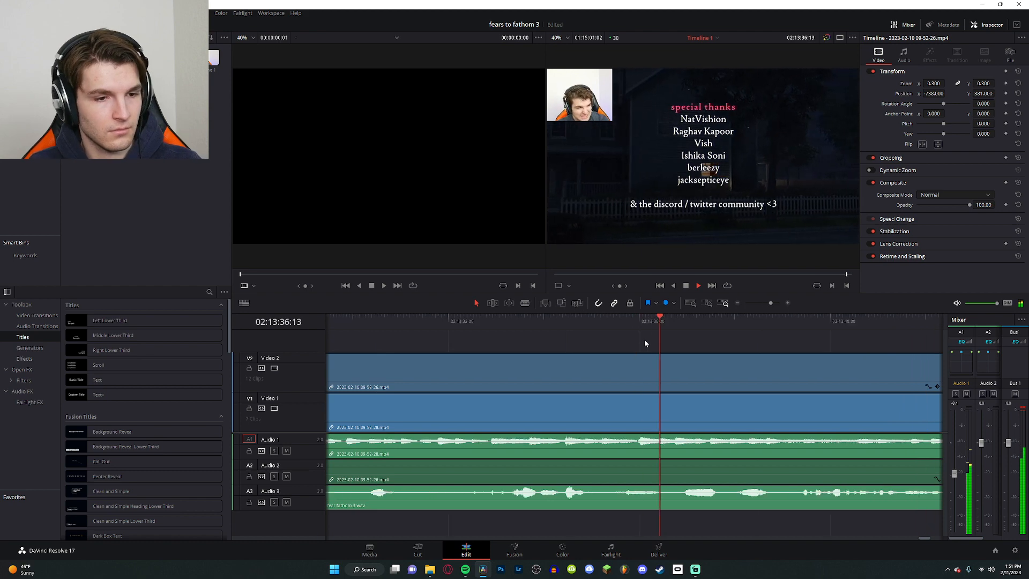
pyautogui.hscroll(1, 596, 356)
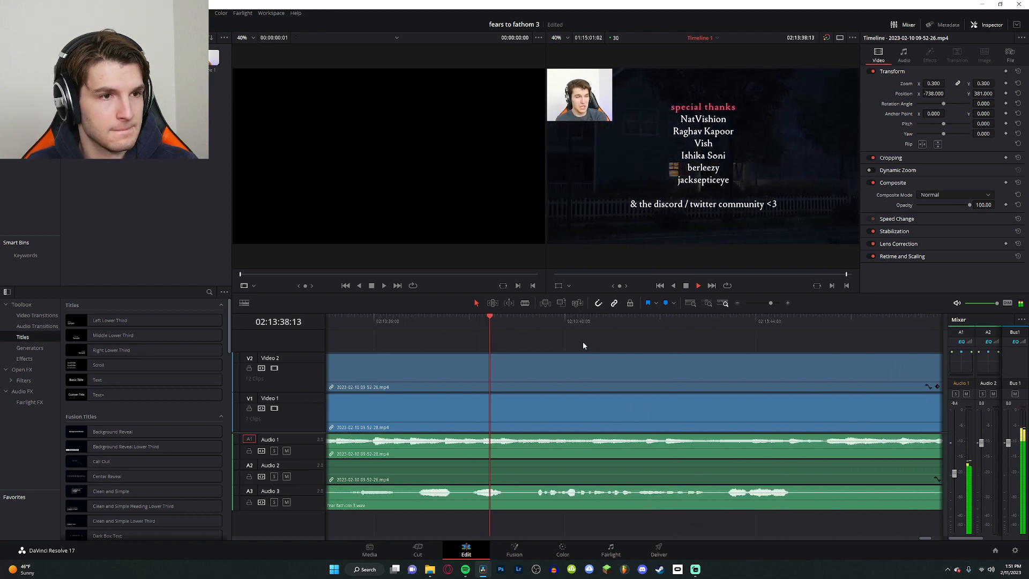
pyautogui.scroll(-2, 583, 343)
pyautogui.hscroll(3, 583, 342)
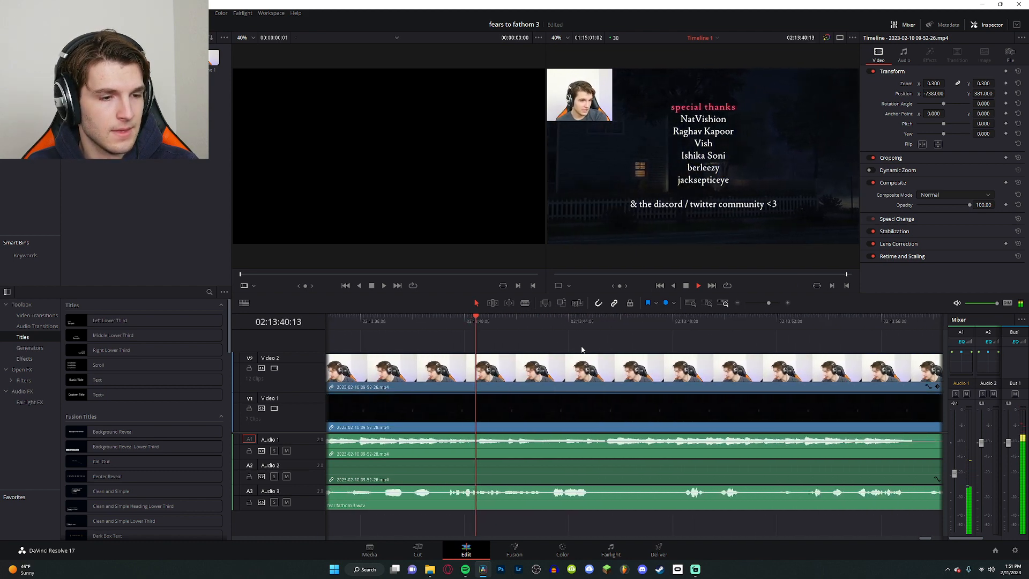
pyautogui.hscroll(2, 587, 339)
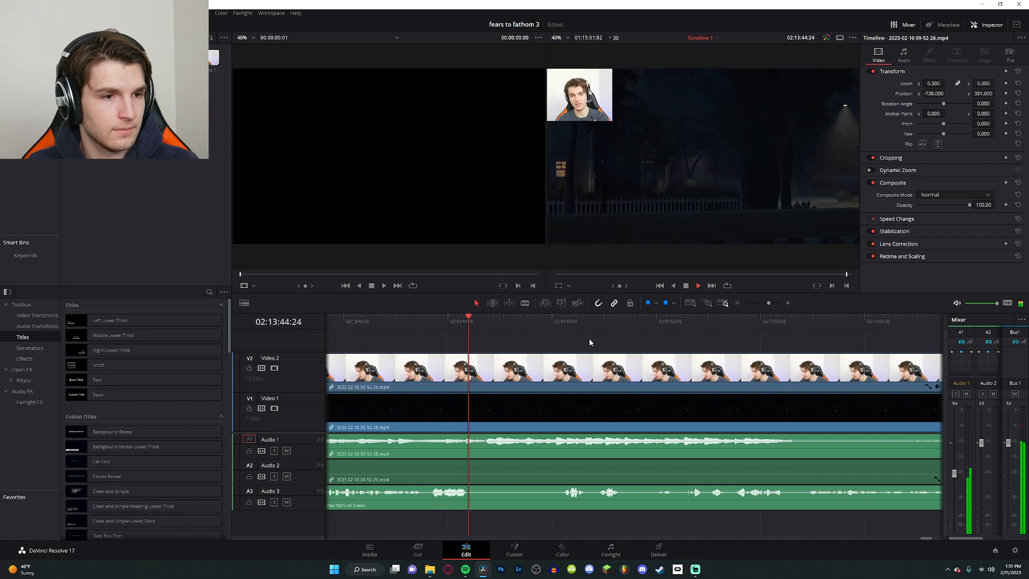
pyautogui.hscroll(1, 582, 333)
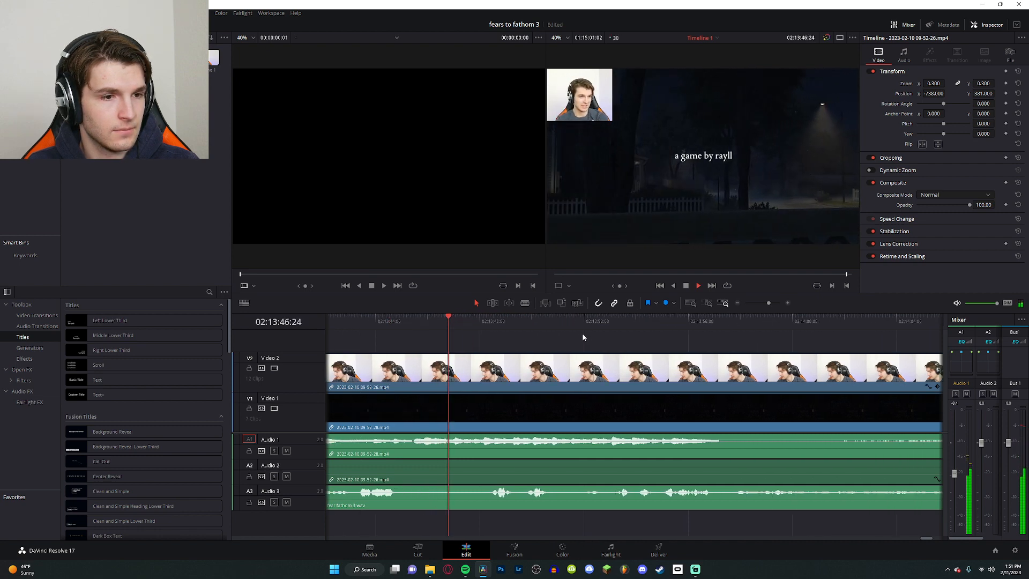
# Step: Skip ahead to about 02:13:56 and review the main menu outro up to 02:14:21:07
pyautogui.click(707, 320)
pyautogui.hscroll(2, 670, 343)
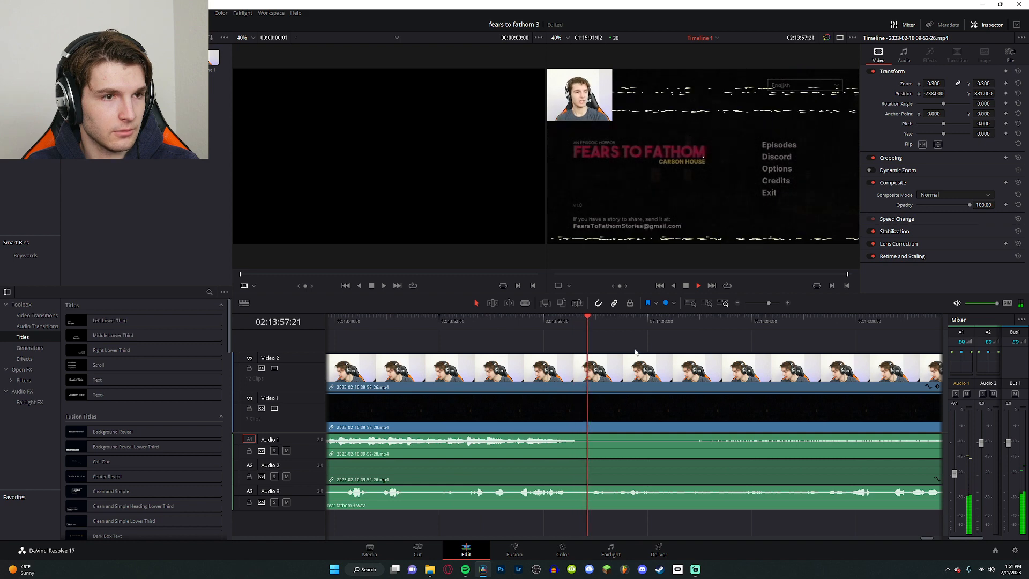
pyautogui.hscroll(2, 625, 368)
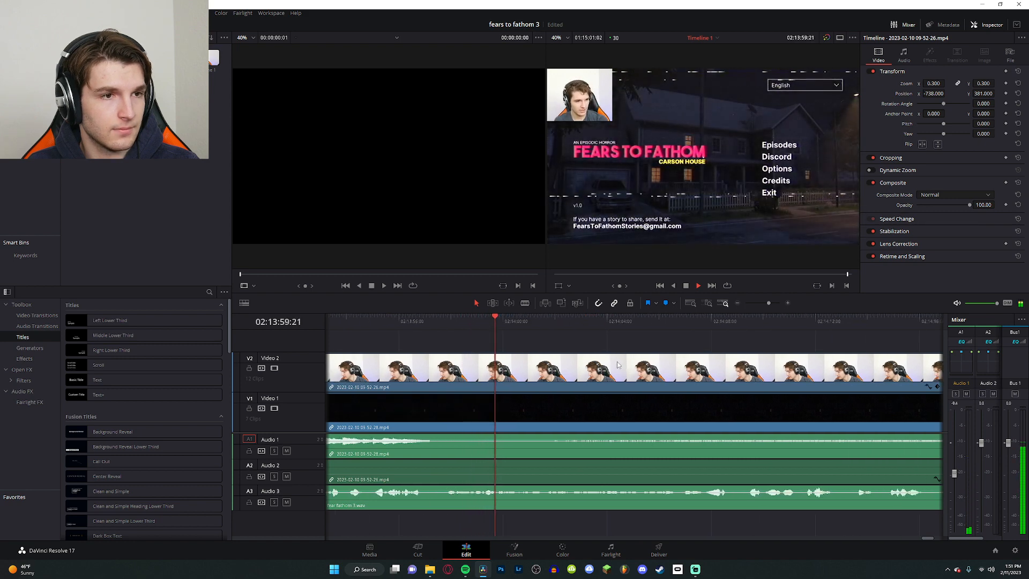
pyautogui.hscroll(1, 604, 360)
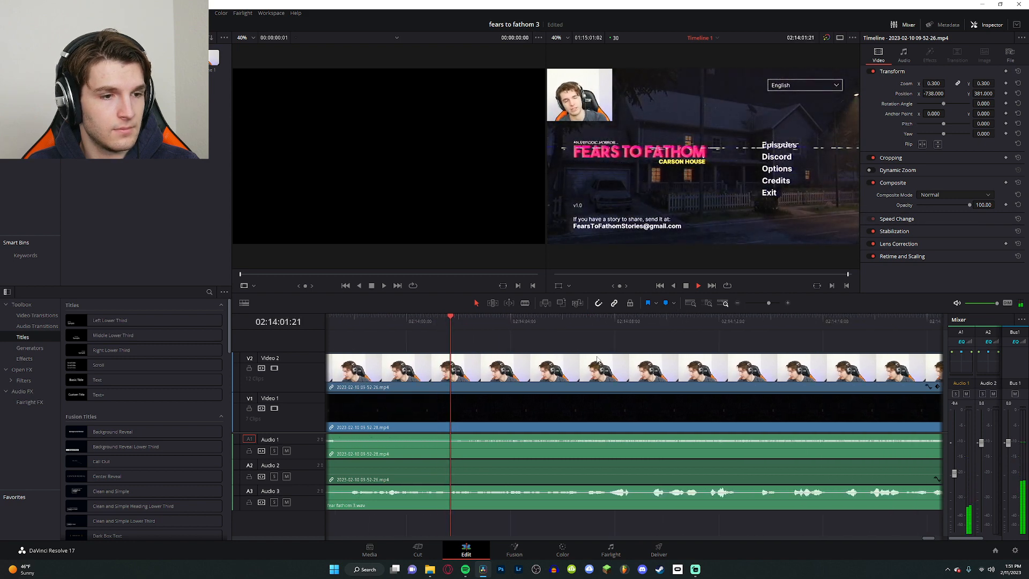
pyautogui.hscroll(1, 595, 355)
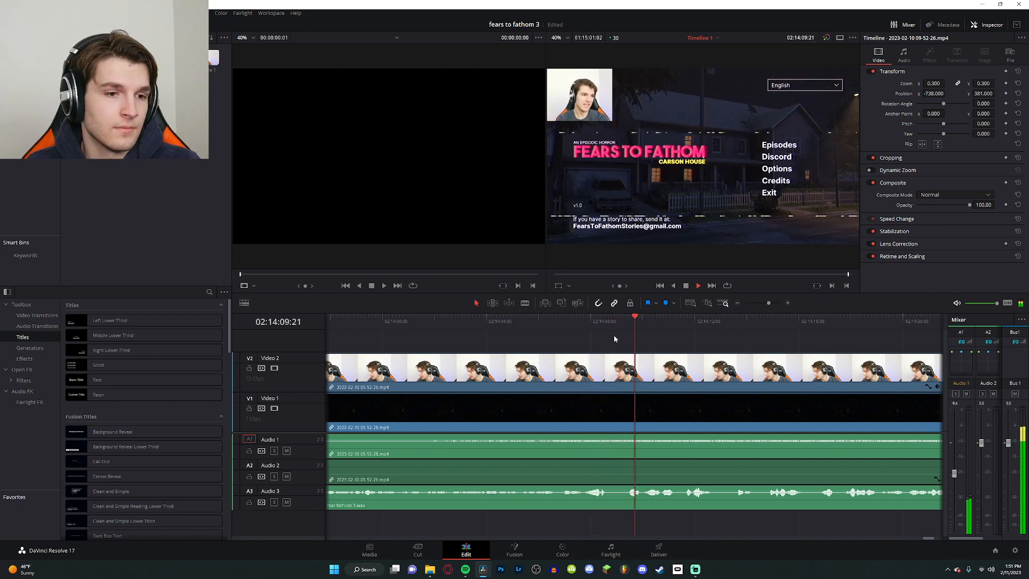
pyautogui.hscroll(5, 611, 336)
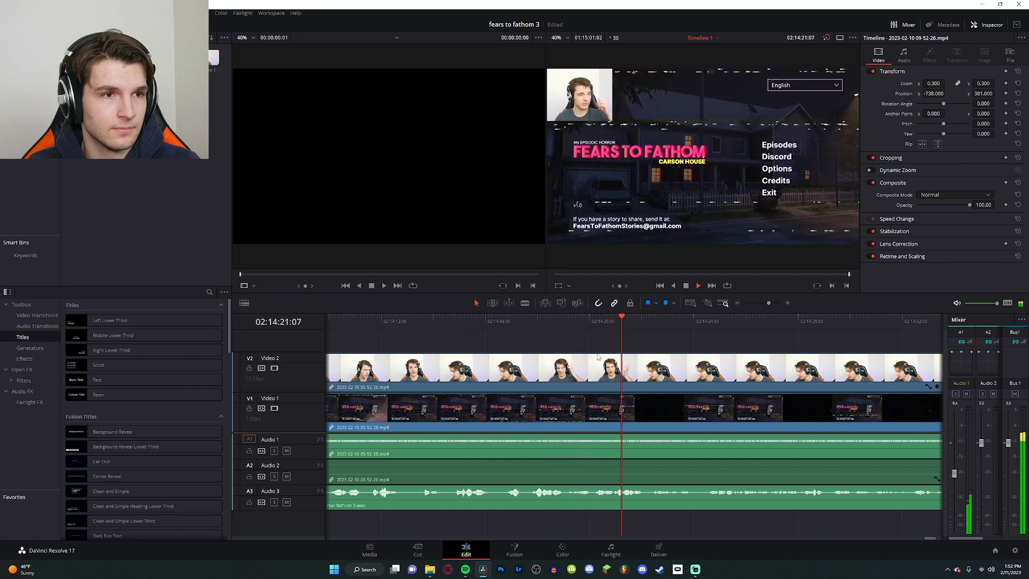
# Step: Split the clips on all video and audio tracks at 02:14:20:29, where the facecam hand gesture ends
pyautogui.click(608, 321)
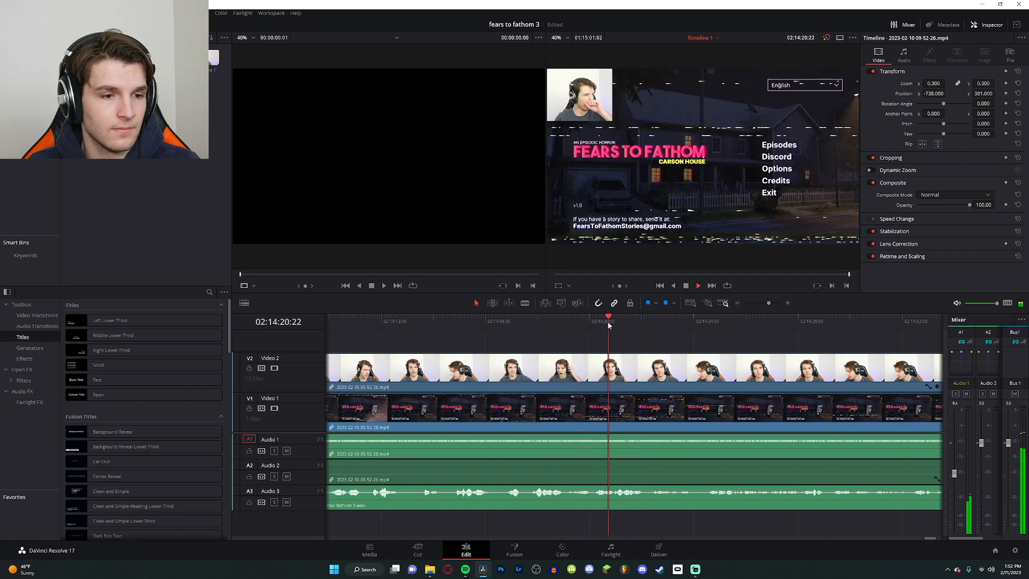
pyautogui.moveTo(609, 321)
pyautogui.mouseDown()
pyautogui.moveTo(590, 324)
pyautogui.moveTo(613, 329)
pyautogui.mouseUp()
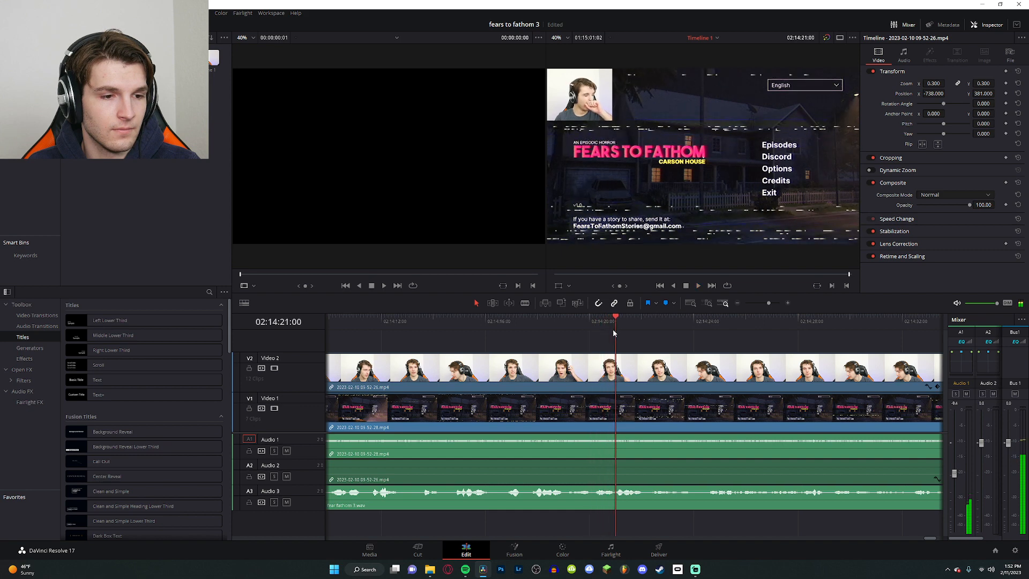
pyautogui.press('b')
pyautogui.click(614, 369)
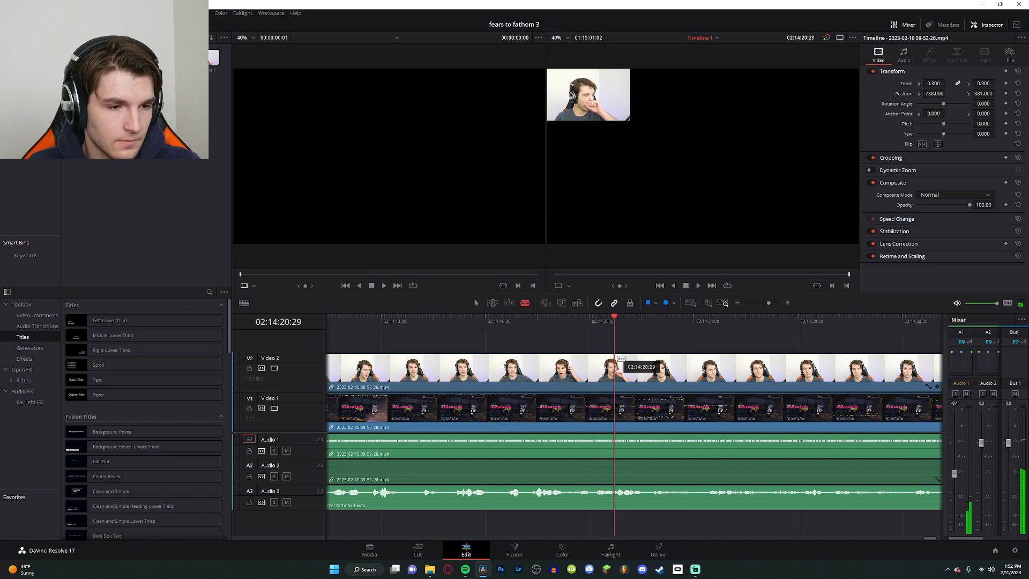
pyautogui.click(616, 407)
pyautogui.press('a')
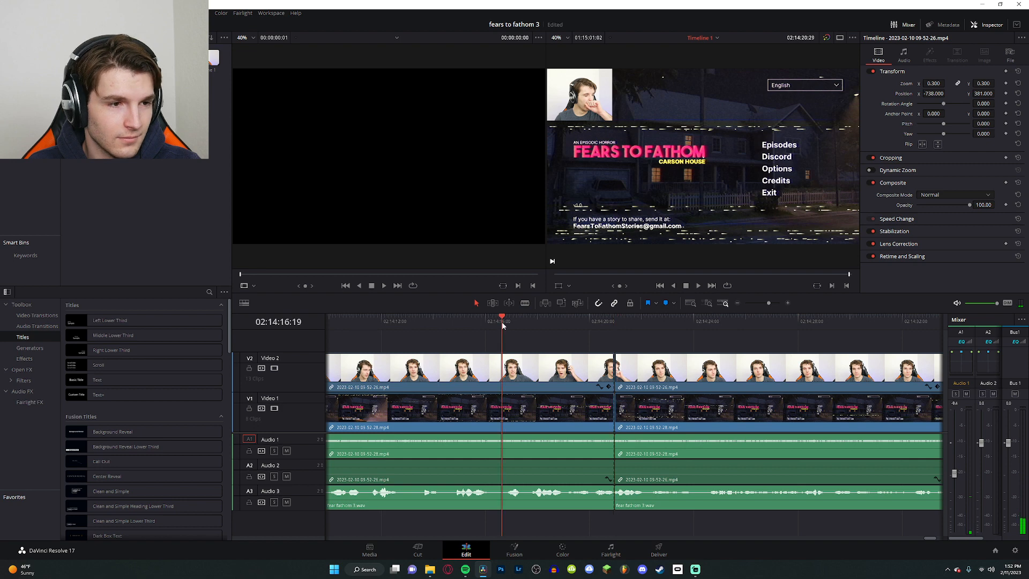
# Step: Split all tracks at 02:14:19:06 and delete the short gameplay clip and its Audio 1 part between the two cuts
pyautogui.press('space')
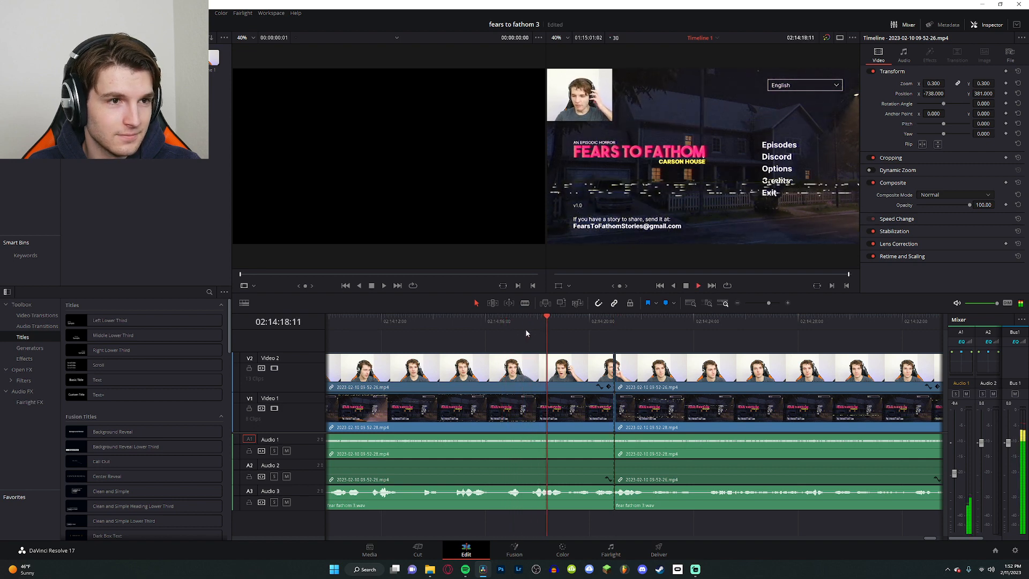
pyautogui.click(564, 321)
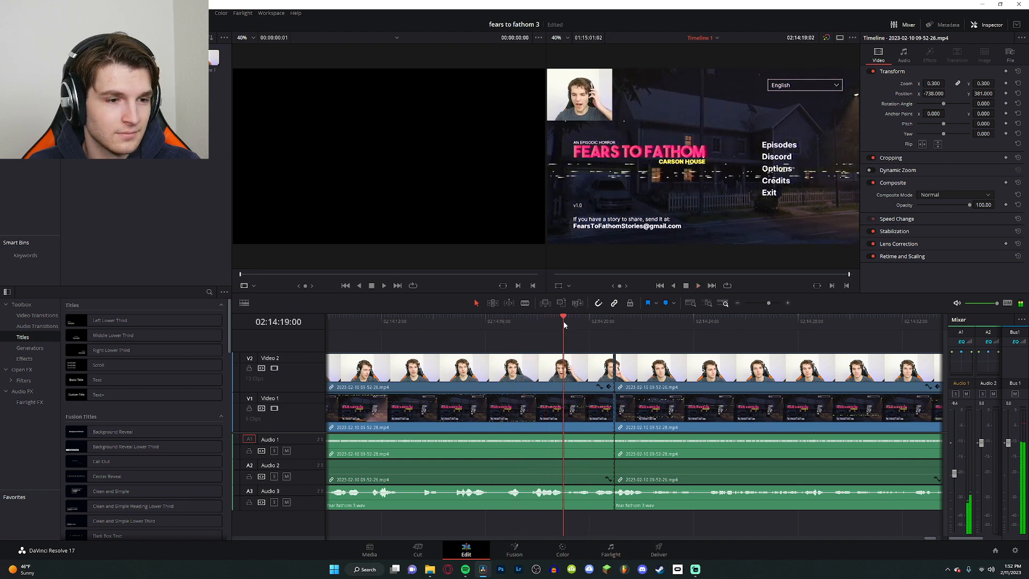
pyautogui.moveTo(564, 321); pyautogui.dragTo(568, 321)
pyautogui.hotkey('ctrl', 'b')
pyautogui.click(595, 409)
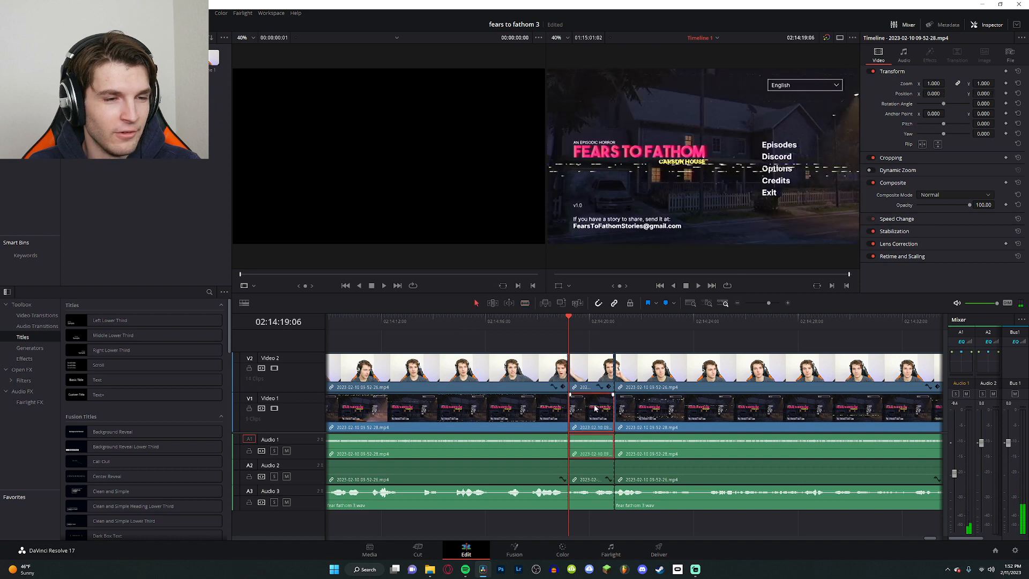
pyautogui.press('BackSpace')
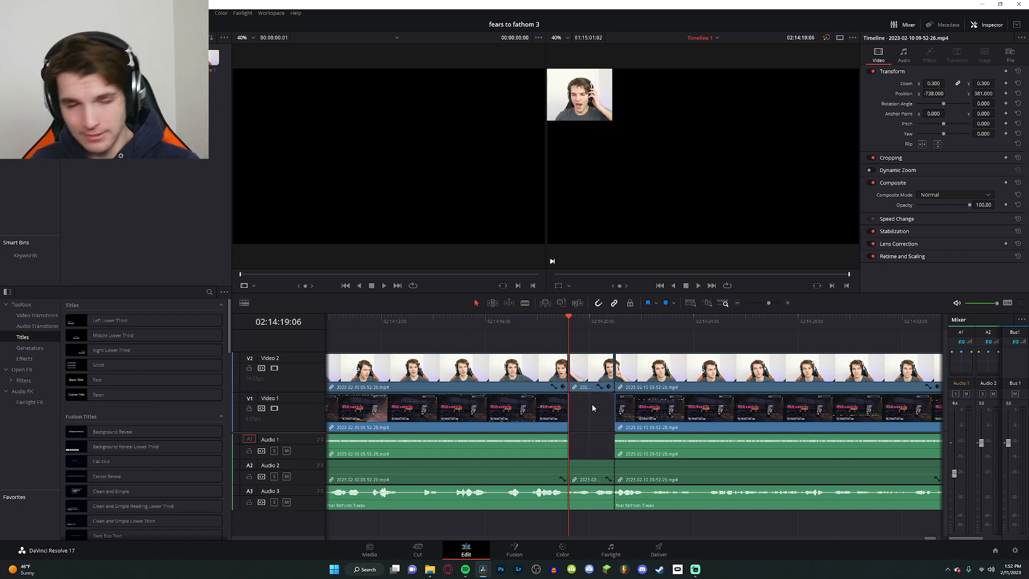
# Step: Reset the transform of the short facecam clip between the cuts to zoom 1.000 and position 0, and play across it
pyautogui.click(599, 363)
pyautogui.click(1018, 72)
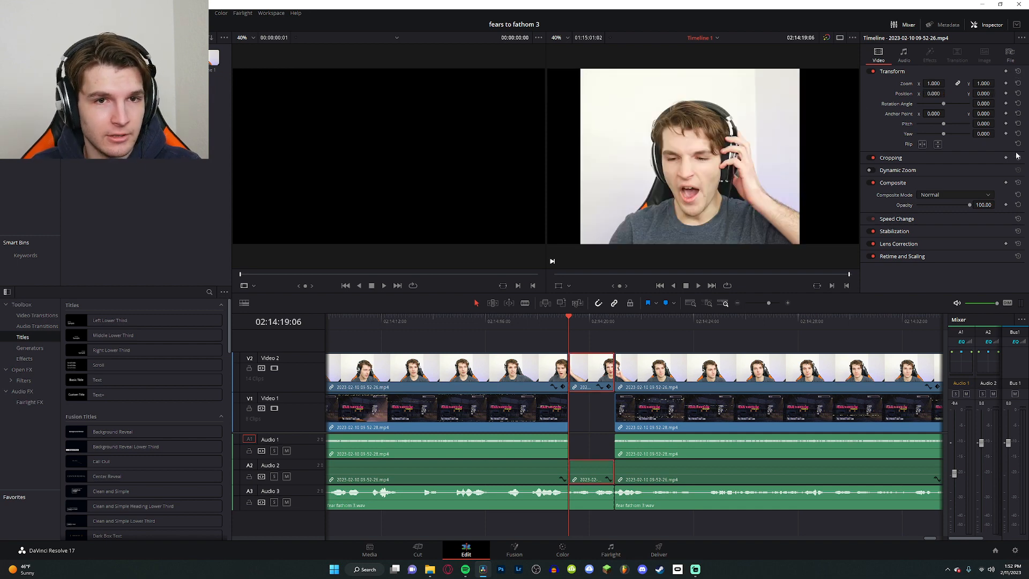
pyautogui.click(566, 326)
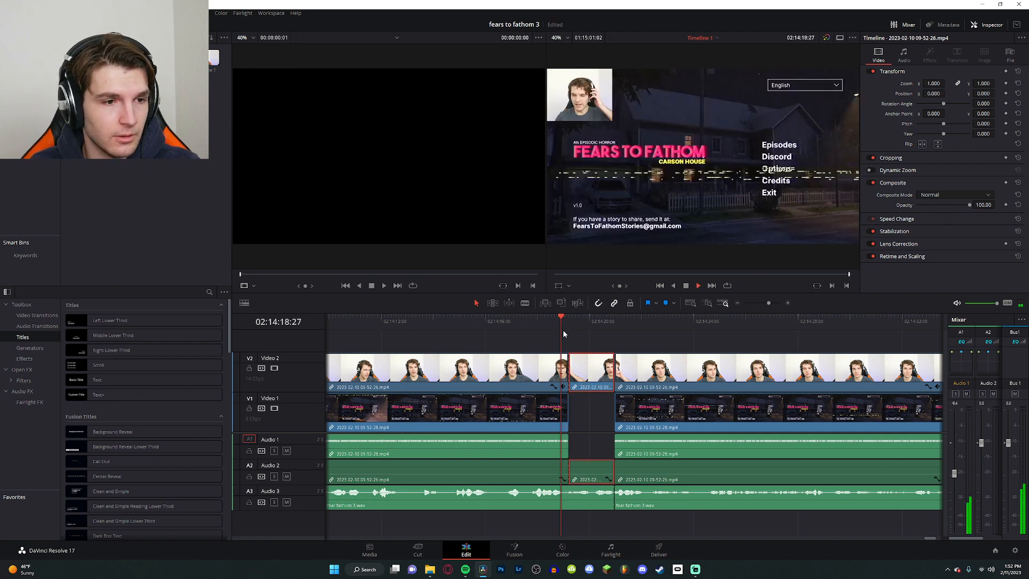
pyautogui.press('space')
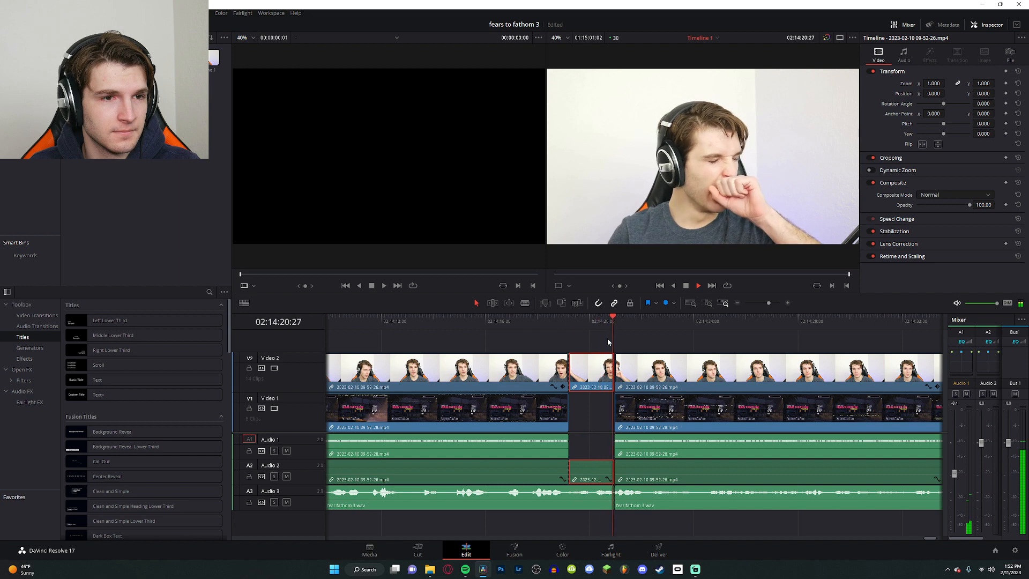
pyautogui.click(726, 339)
# Step: Review the quiet stretch of the menu outro and split all tracks at 02:14:36:24, just before the louder speech on Audio 3
pyautogui.hscroll(3, 652, 348)
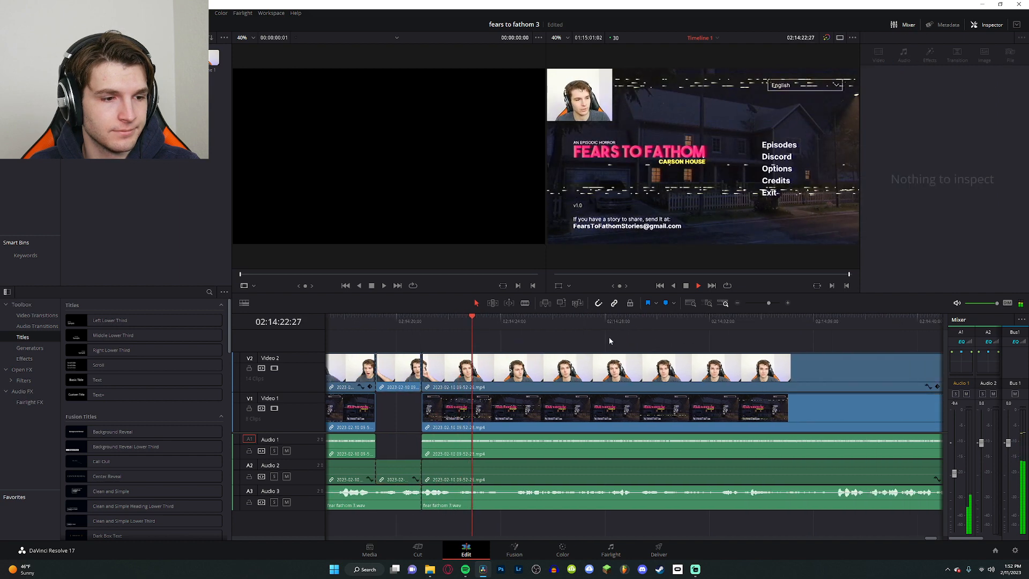
pyautogui.hscroll(3, 530, 332)
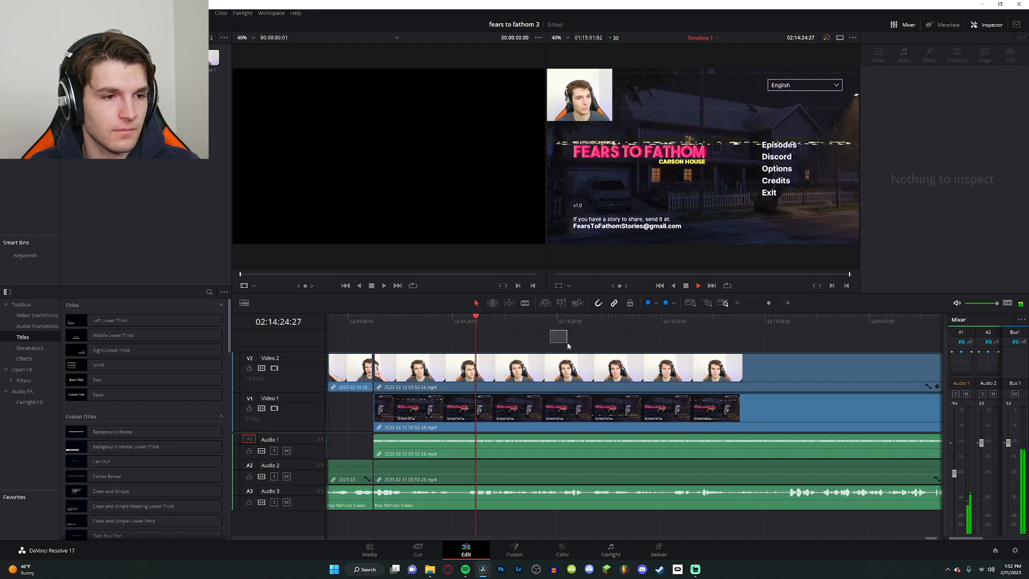
pyautogui.click(774, 320)
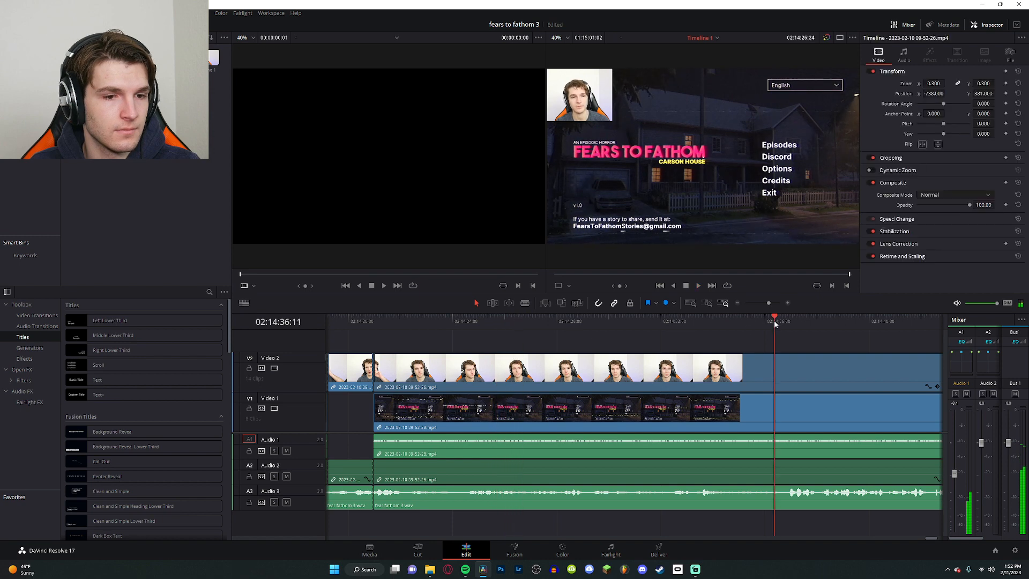
pyautogui.hscroll(10, 724, 332)
pyautogui.press('space')
pyautogui.click(617, 323)
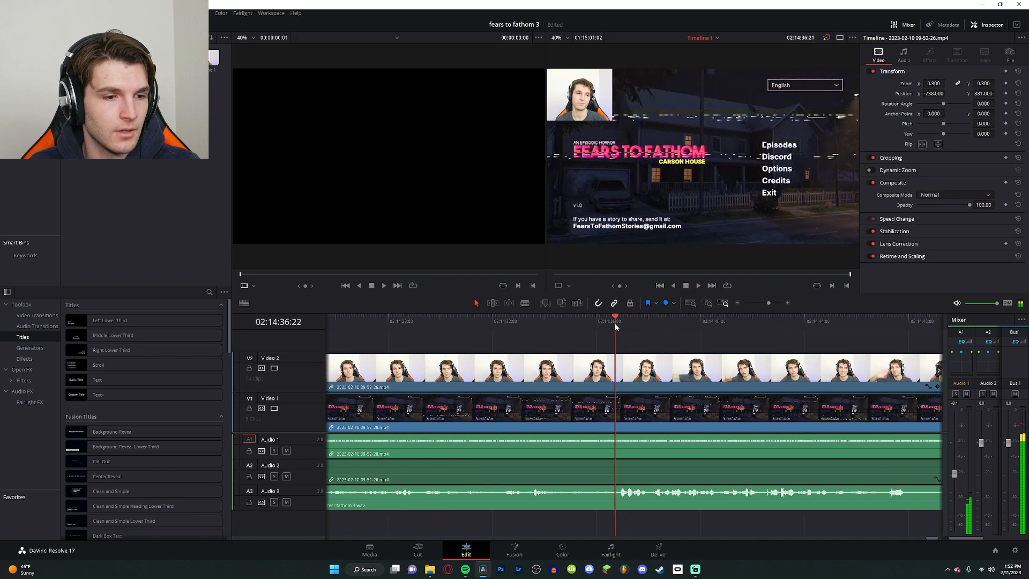
pyautogui.press('b')
pyautogui.click(619, 369)
pyautogui.click(617, 411)
pyautogui.click(623, 501)
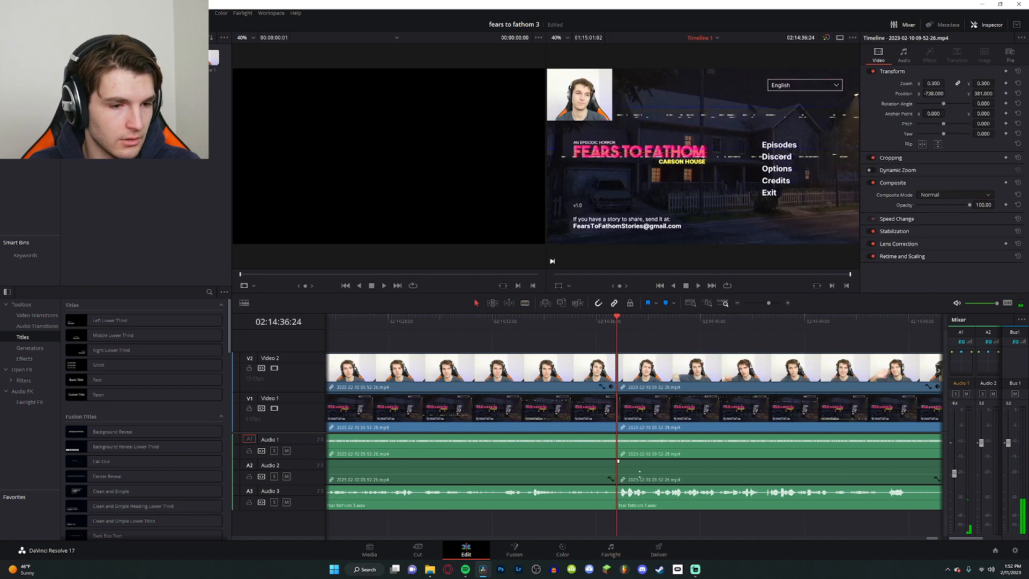
pyautogui.press('a')
# Step: Move all clips after the 02:14:36:24 split back to the 02:14:20:29 cut, replacing the dull section between
pyautogui.hscroll(-10, 799, 421)
pyautogui.moveTo(813, 340); pyautogui.dragTo(860, 507)
pyautogui.moveTo(845, 380); pyautogui.dragTo(443, 379)
pyautogui.hscroll(-5, 455, 367)
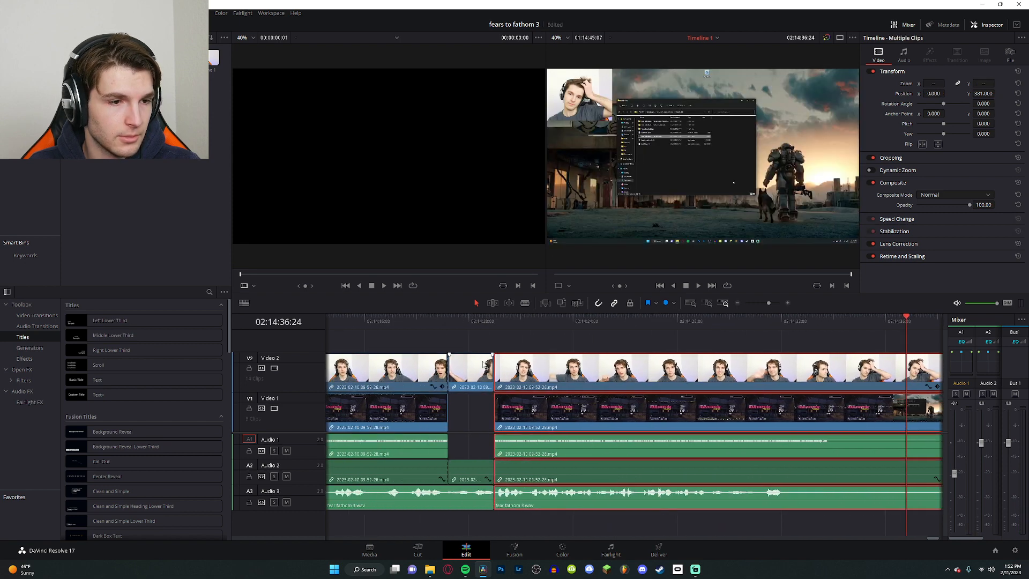
# Step: Play the outro from 02:14:18:14 through the full-size facecam moment and the closed gap up to 02:14:31:21
pyautogui.moveTo(462, 320); pyautogui.dragTo(429, 321)
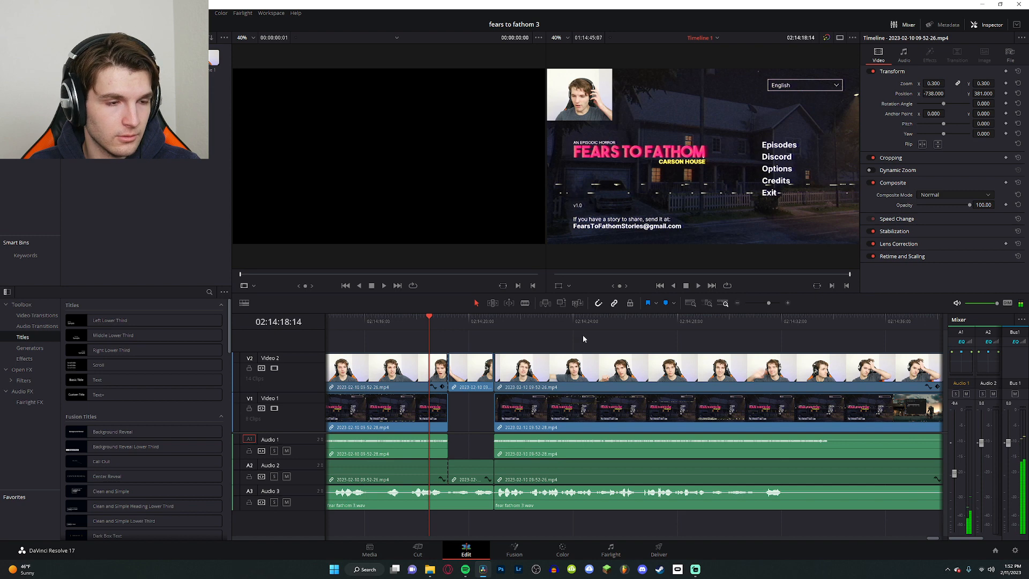
pyautogui.press('space')
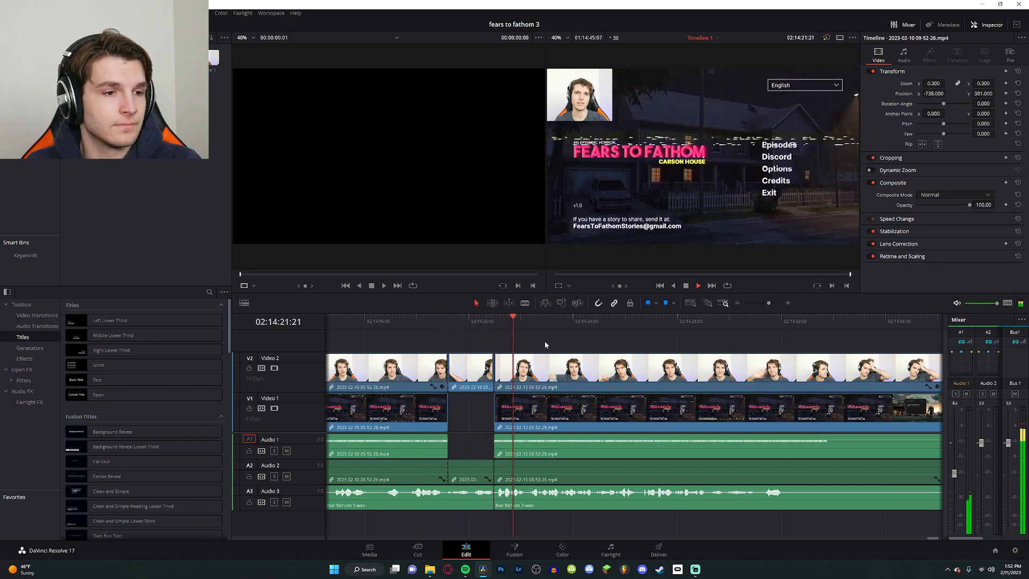
pyautogui.hscroll(1, 546, 344)
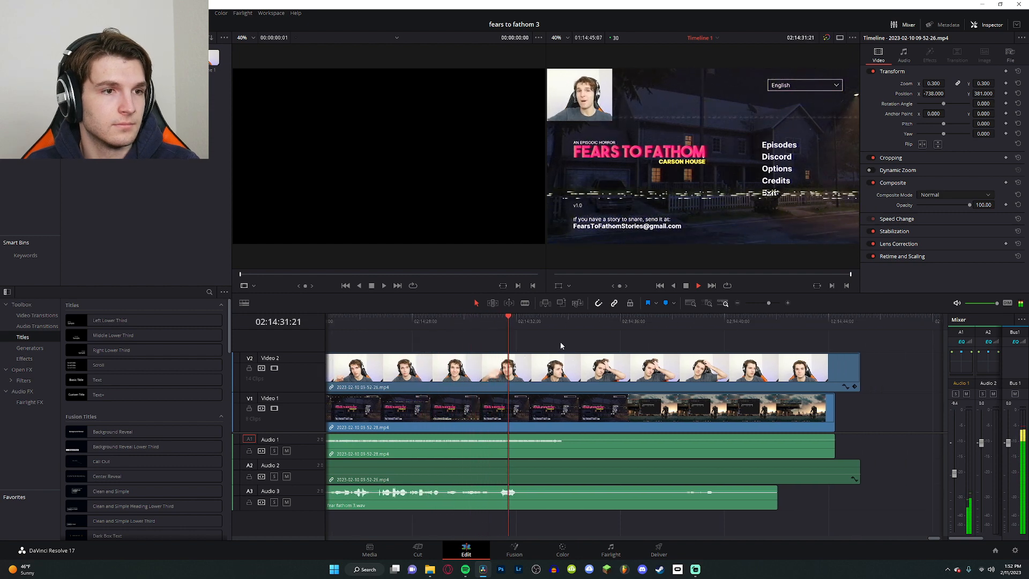
# Step: Split all tracks at 02:14:32:05, right after the last speech on Audio 3, and delete every clip that follows
pyautogui.press('space')
pyautogui.hotkey('ctrl', 'b')
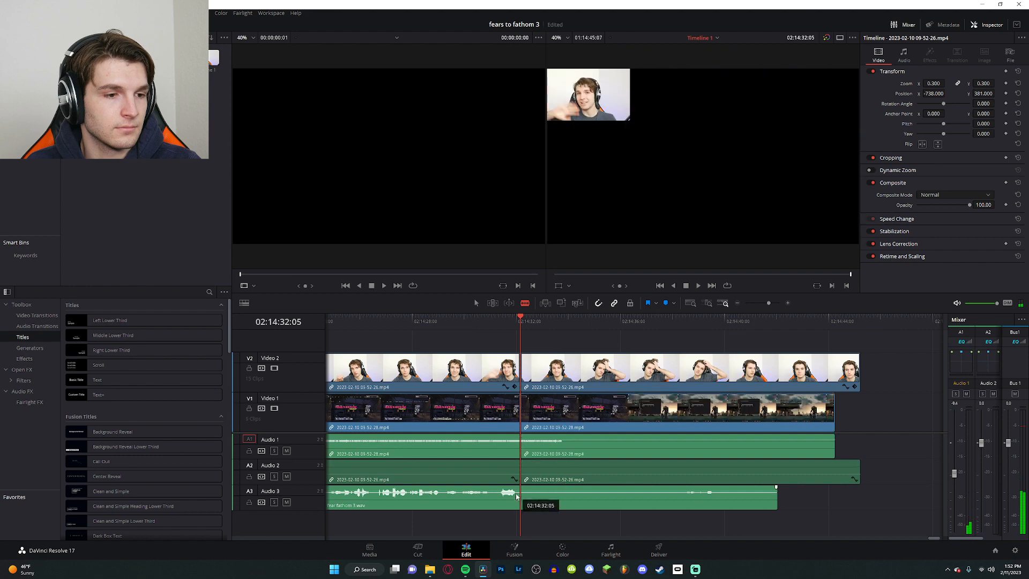
pyautogui.moveTo(554, 348); pyautogui.dragTo(604, 495)
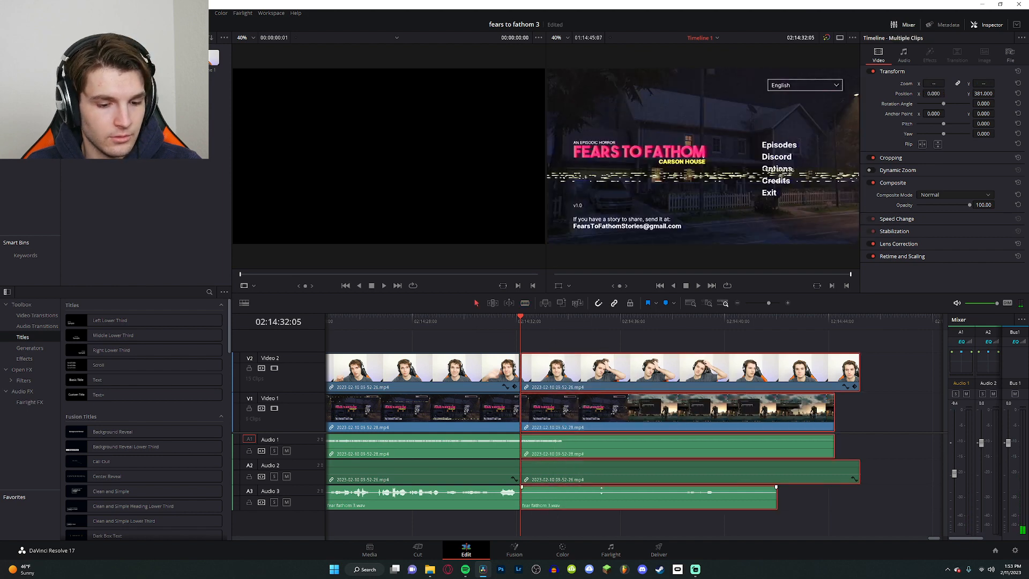
pyautogui.press('Delete')
pyautogui.click(491, 321)
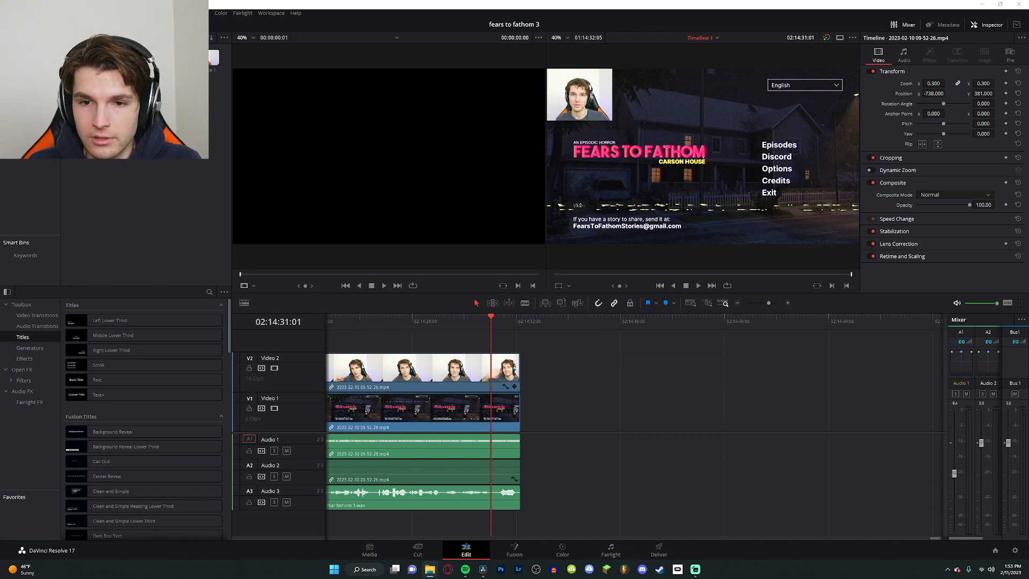
# Step: Import the blue galaxy image and place it on Video 1 directly after the last gameplay clip
pyautogui.moveTo(214, 57); pyautogui.dragTo(172, 169)
pyautogui.moveTo(160, 96); pyautogui.dragTo(522, 420)
pyautogui.click(534, 317)
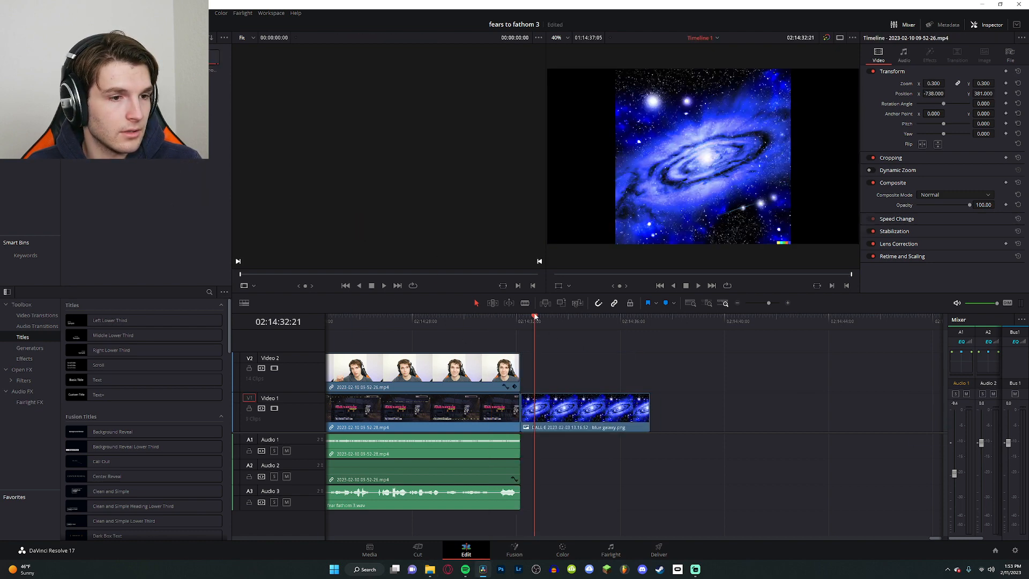
# Step: Set the blue galaxy image's zoom to 1.840 so it fills the frame, and extend the clip to about 20 seconds
pyautogui.click(628, 411)
pyautogui.moveTo(934, 84); pyautogui.dragTo(947, 84)
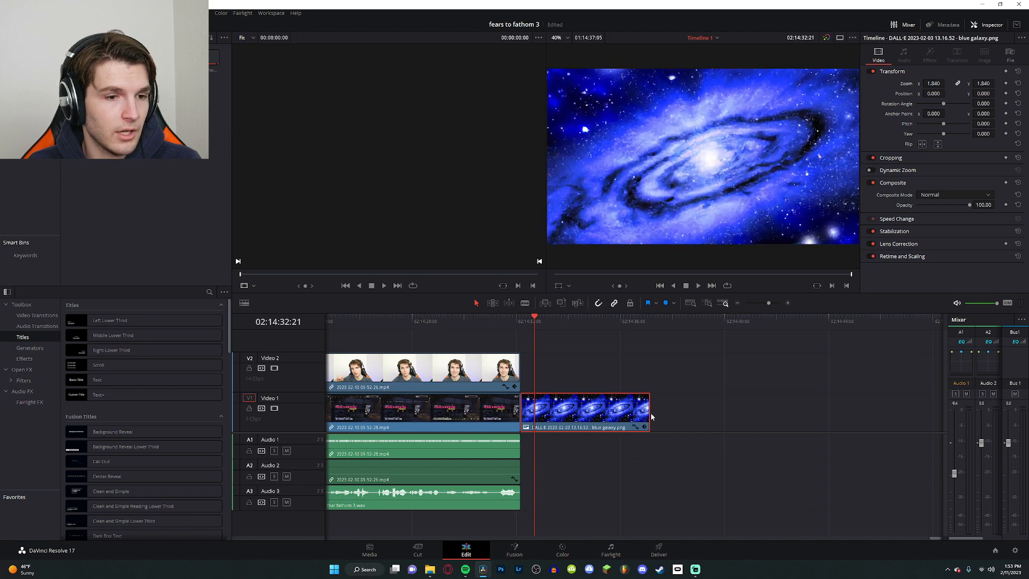
pyautogui.moveTo(653, 417); pyautogui.dragTo(813, 419)
pyautogui.scroll(-1, 664, 429)
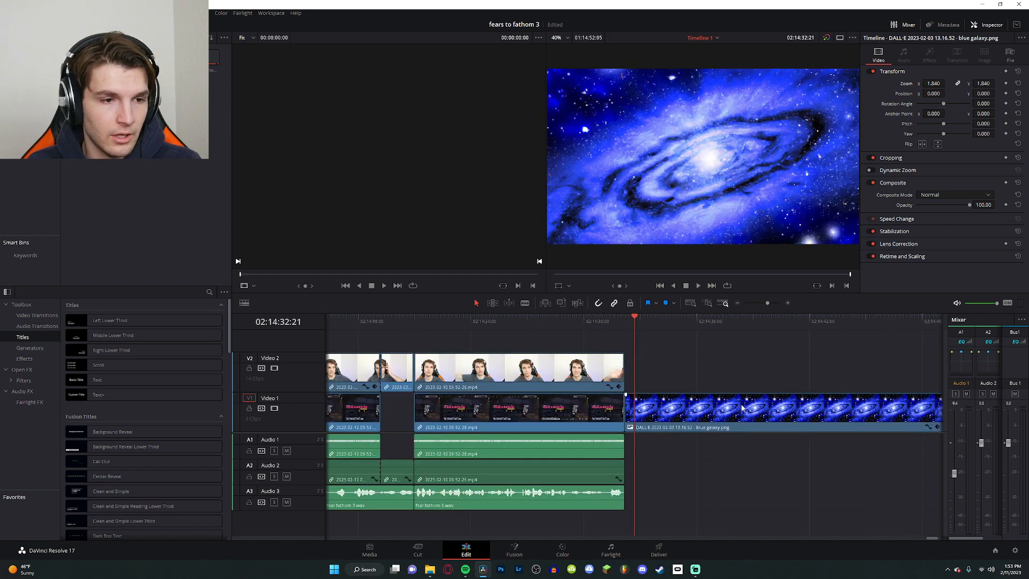
pyautogui.scroll(-2, 757, 433)
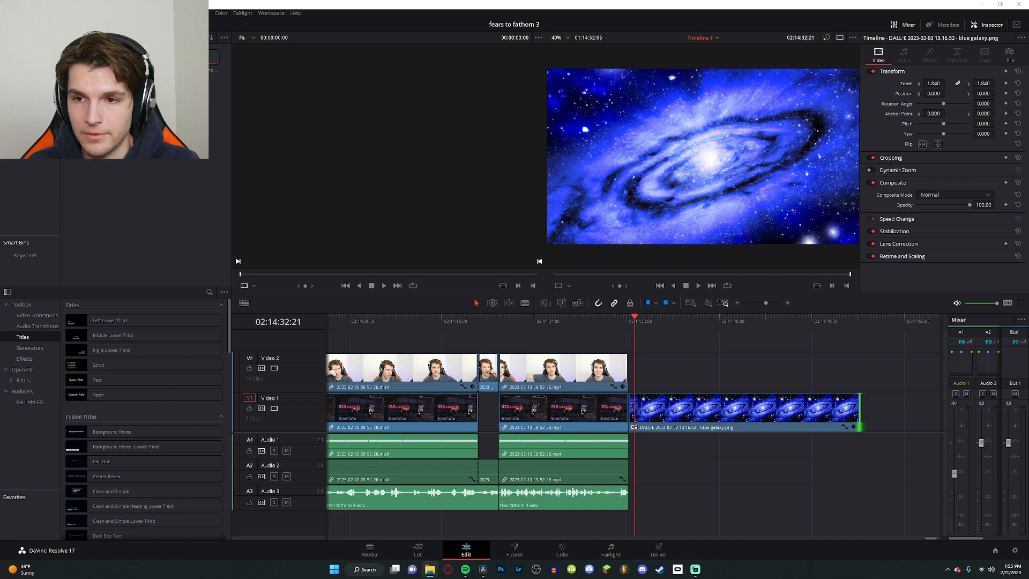
# Step: Import the Edge of Tomorrow (320 kbps) music file and place it on a new Audio 4 track below the existing audio
pyautogui.moveTo(389, 365); pyautogui.dragTo(150, 186)
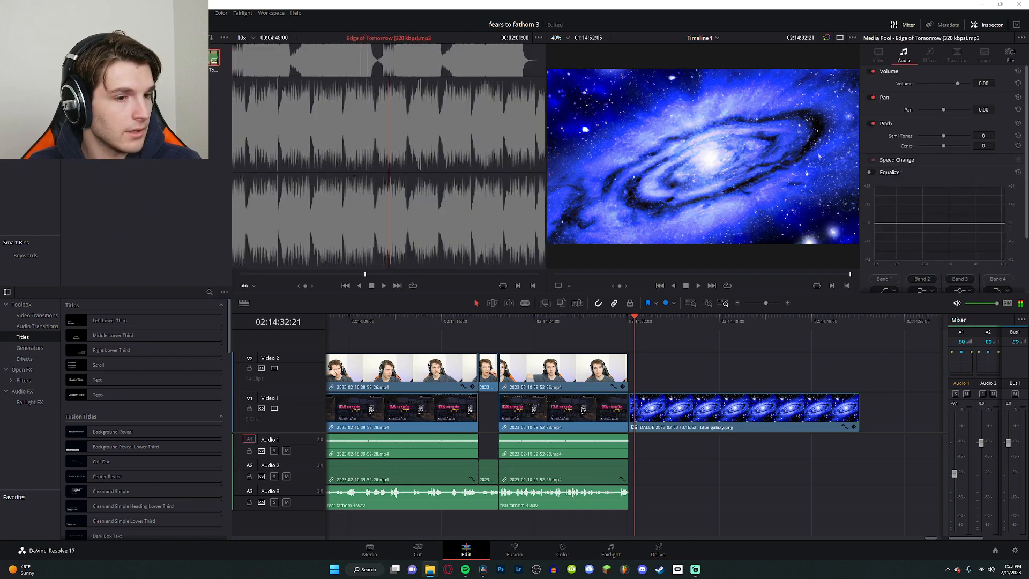
pyautogui.moveTo(214, 60); pyautogui.dragTo(371, 531)
pyautogui.scroll(-3, 509, 504)
pyautogui.hscroll(10, 533, 473)
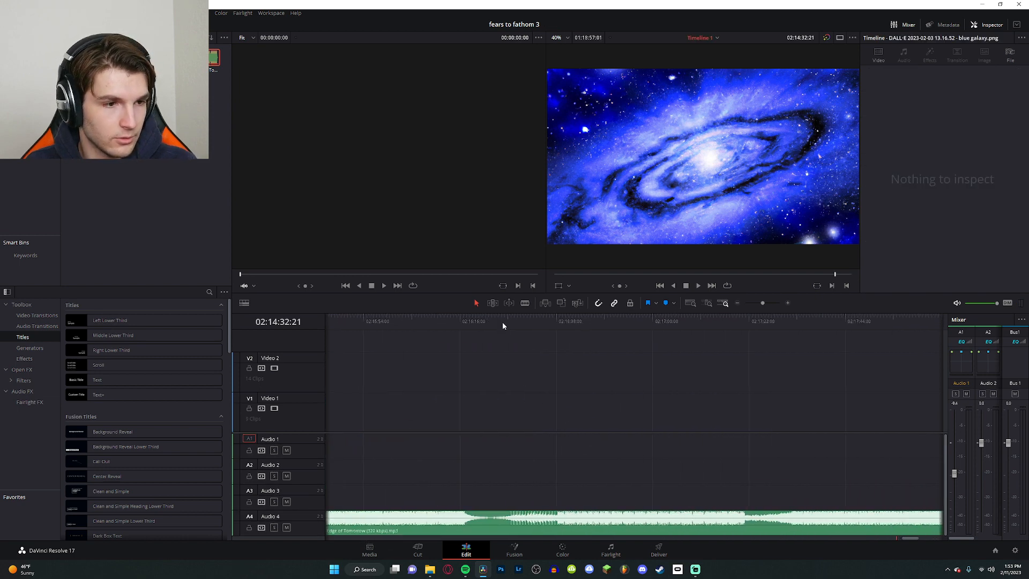
# Step: Split the Edge of Tomorrow music clip on Audio 4 at 02:16:22:23 and delete the part before the cut
pyautogui.moveTo(496, 322); pyautogui.dragTo(490, 326)
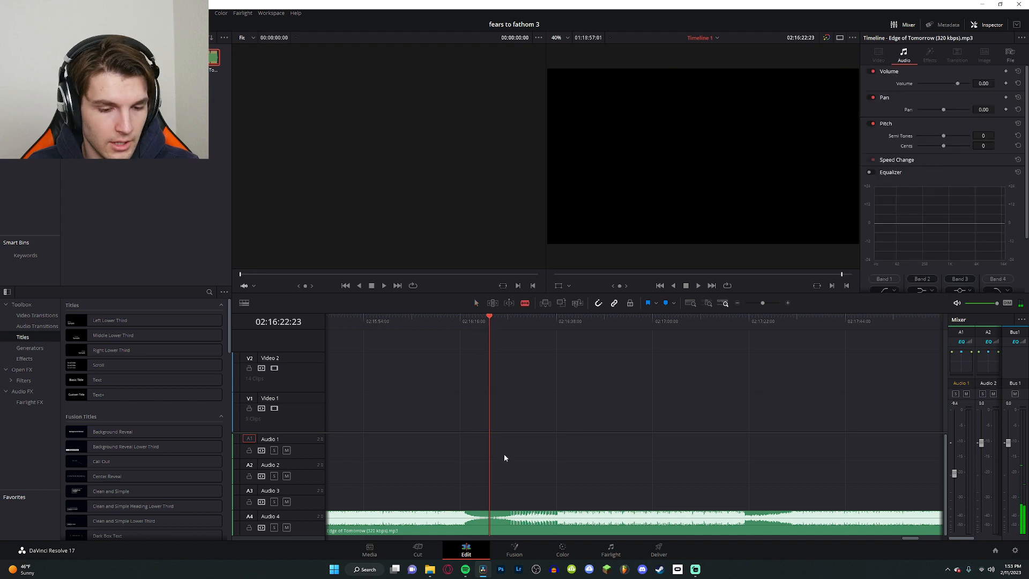
pyautogui.click(490, 522)
pyautogui.press('a')
pyautogui.click(462, 521)
pyautogui.press('BackSpace')
pyautogui.hscroll(-6, 664, 501)
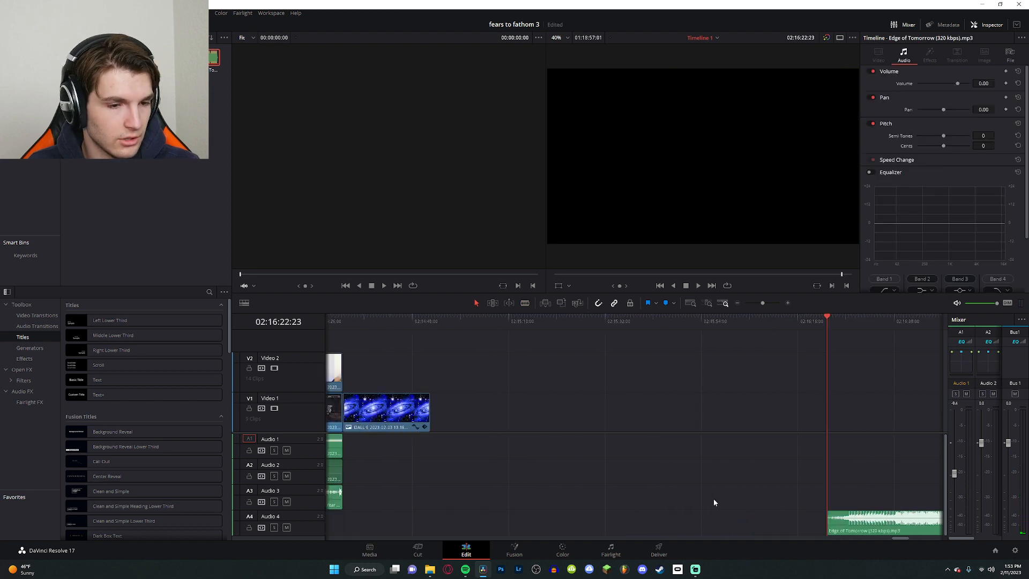
# Step: Move the trimmed music clip earlier on Audio 4 so it starts under the last webcam footage and runs beneath the blue galaxy image
pyautogui.moveTo(858, 514); pyautogui.dragTo(781, 518)
pyautogui.hotkey('ctrl', 'z')
pyautogui.click(910, 531)
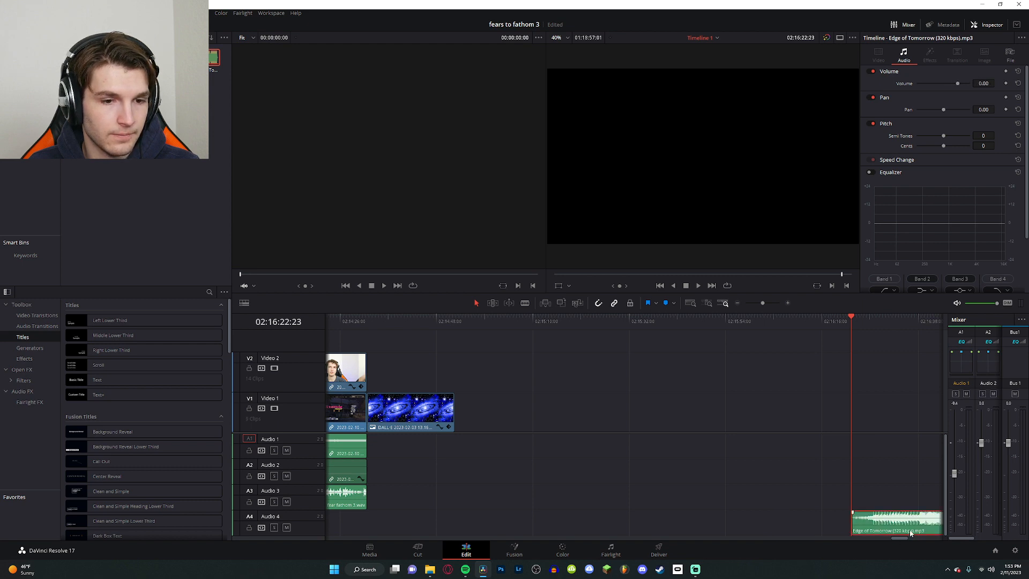
pyautogui.moveTo(910, 533); pyautogui.dragTo(358, 527)
pyautogui.click(356, 317)
pyautogui.scroll(5, 528, 427)
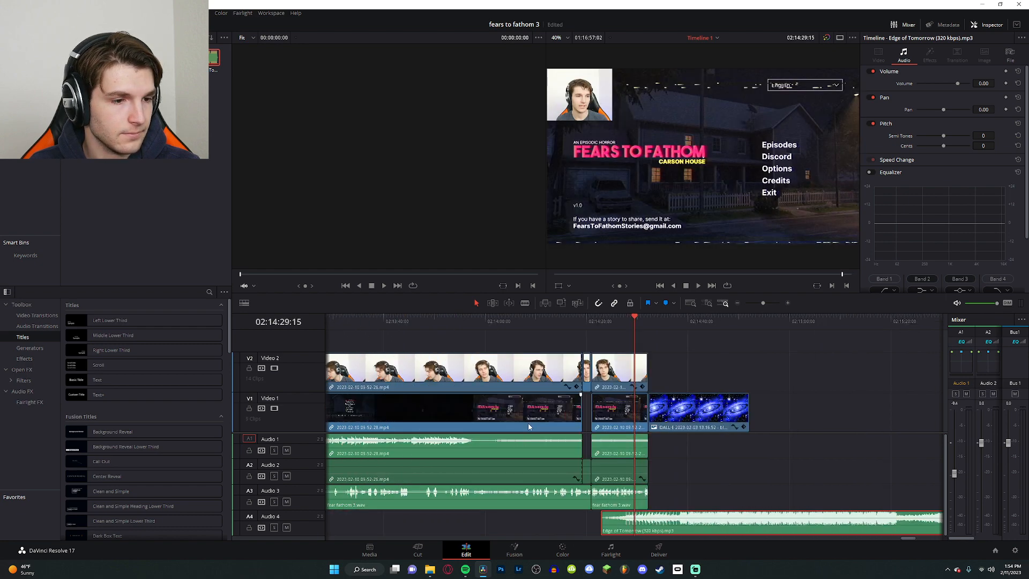
pyautogui.scroll(3, 670, 444)
pyautogui.moveTo(694, 529); pyautogui.dragTo(620, 530)
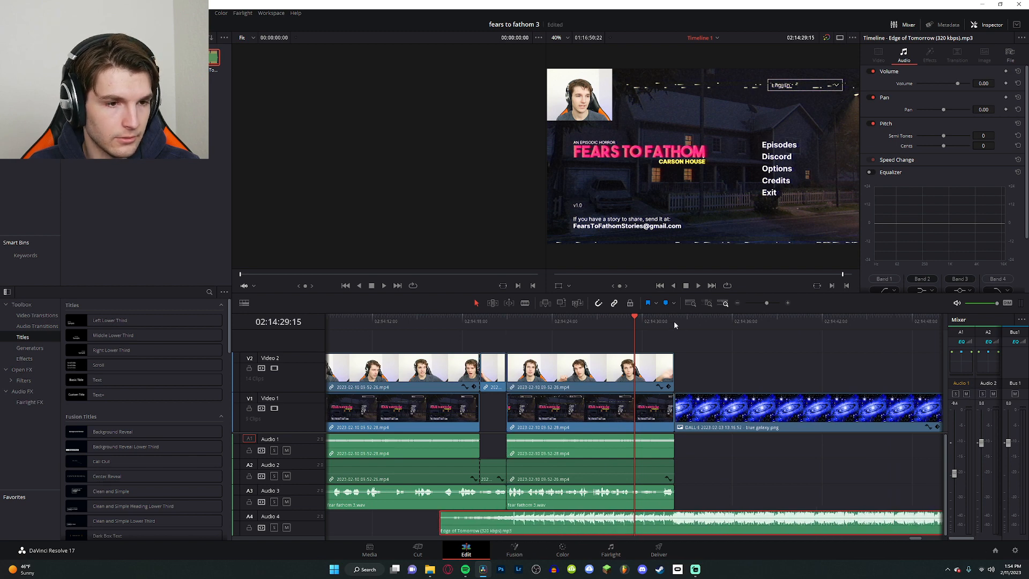
# Step: Set the music clip's volume to -10 and play the passage into the galaxy image to check the level
pyautogui.press('space')
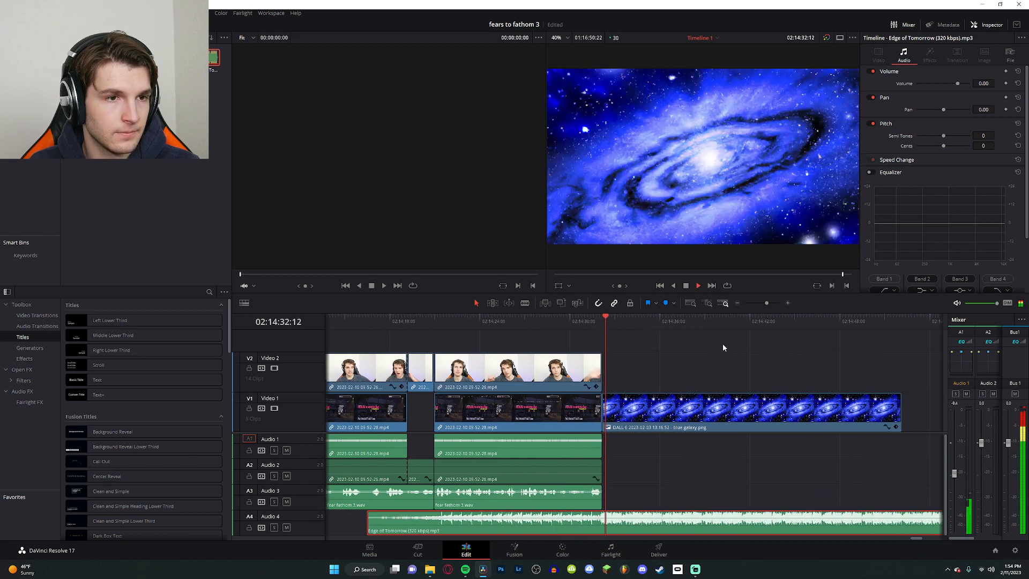
pyautogui.press('space')
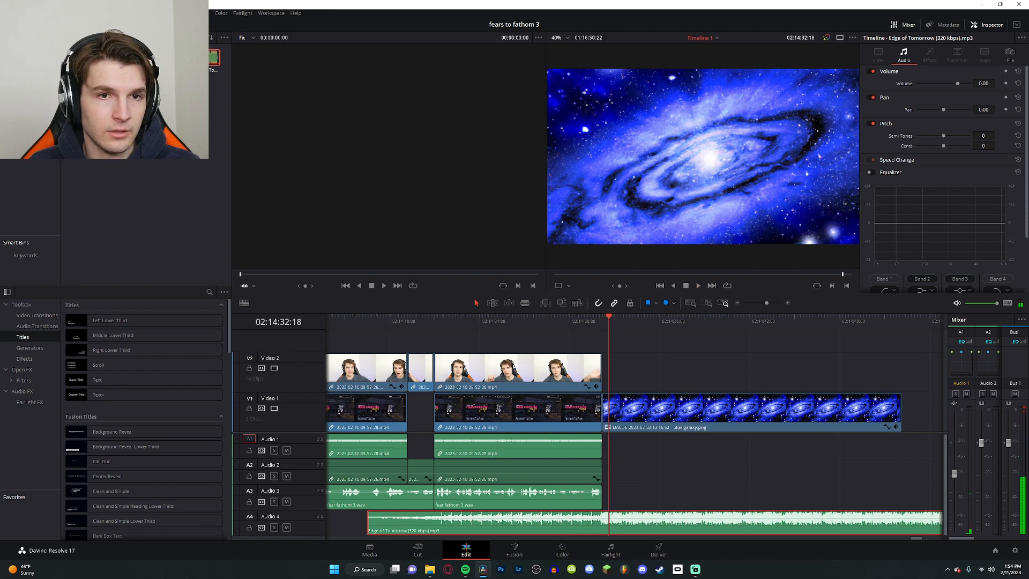
pyautogui.write('-10')
pyautogui.press('Return')
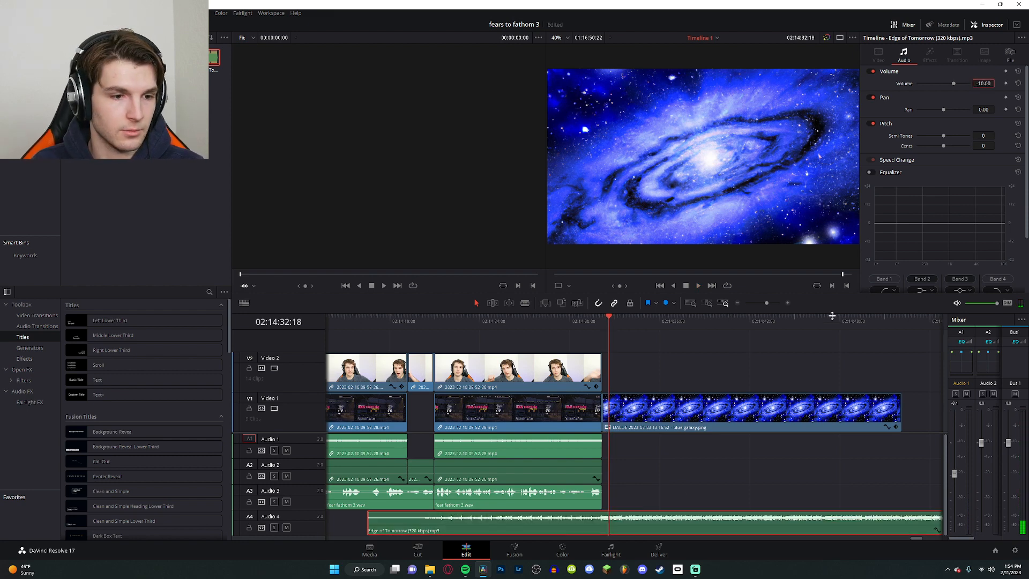
pyautogui.press('space')
pyautogui.click(558, 321)
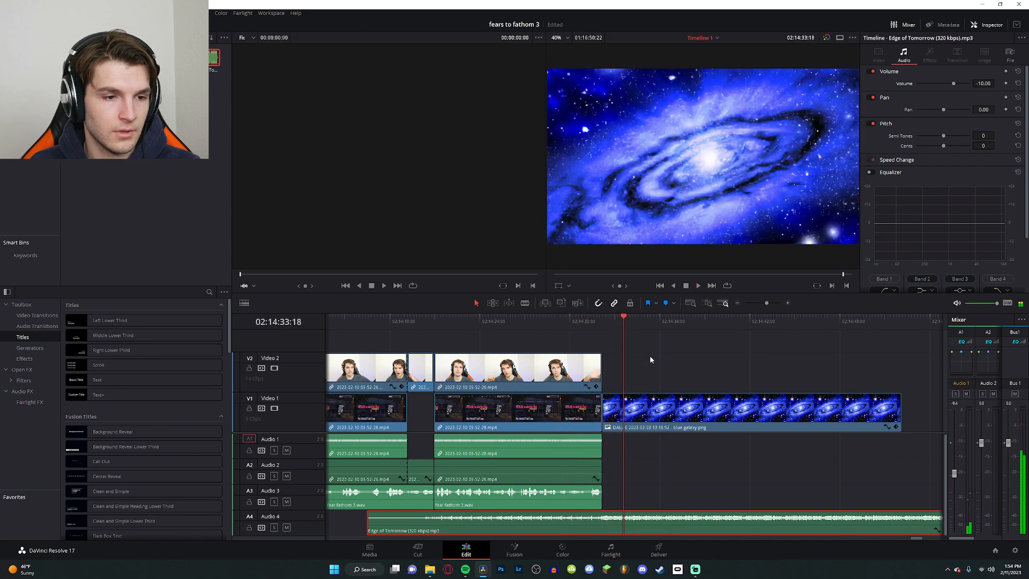
# Step: Add a Cross Fade 0 dB to the start of the music clip, lasting until the galaxy image begins
pyautogui.press('b')
pyautogui.press('a')
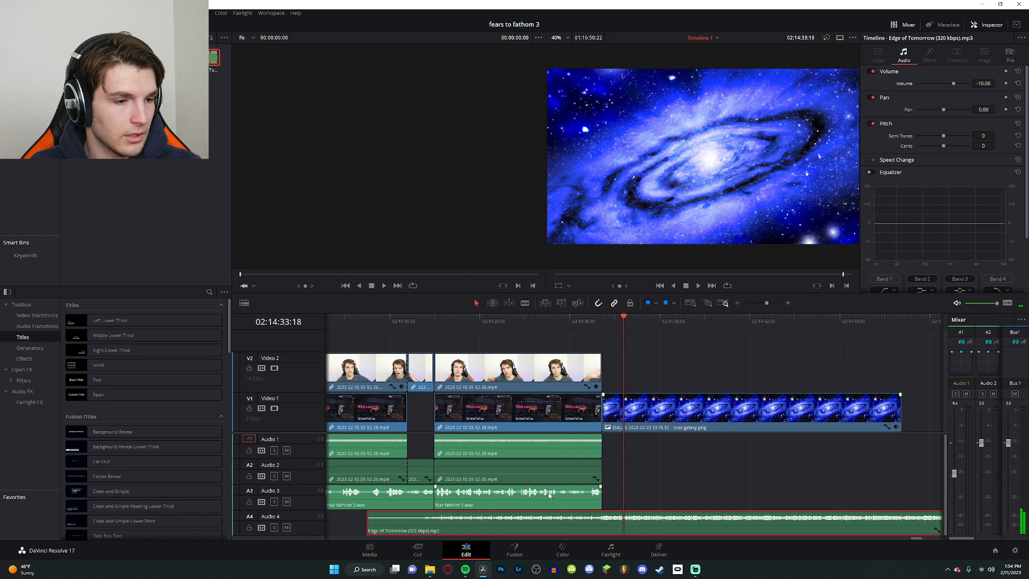
pyautogui.click(33, 326)
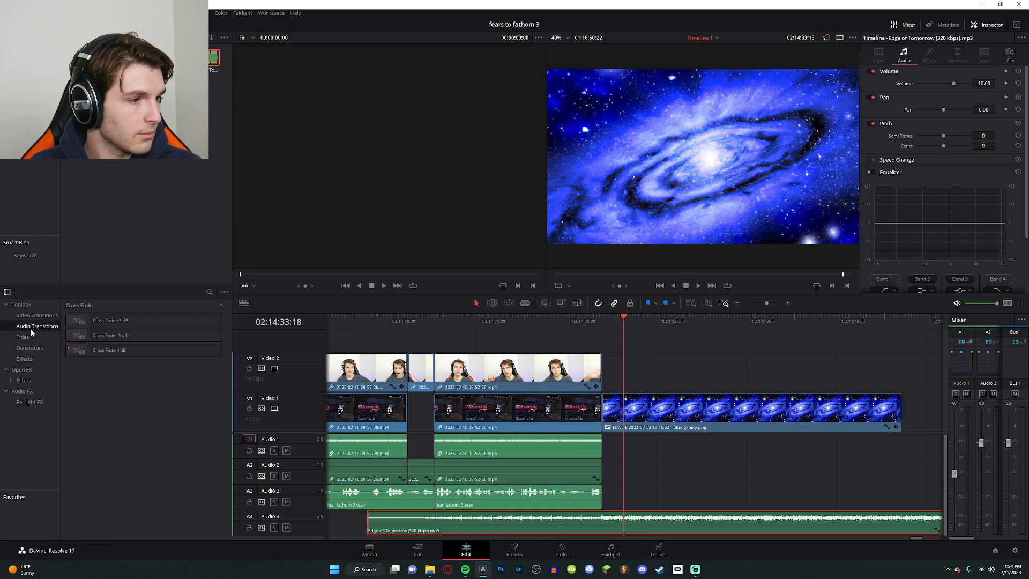
pyautogui.moveTo(115, 351); pyautogui.dragTo(634, 521)
# Step: Play back from 02:14:14:08 through the music's fade-in and into the galaxy image
pyautogui.click(368, 320)
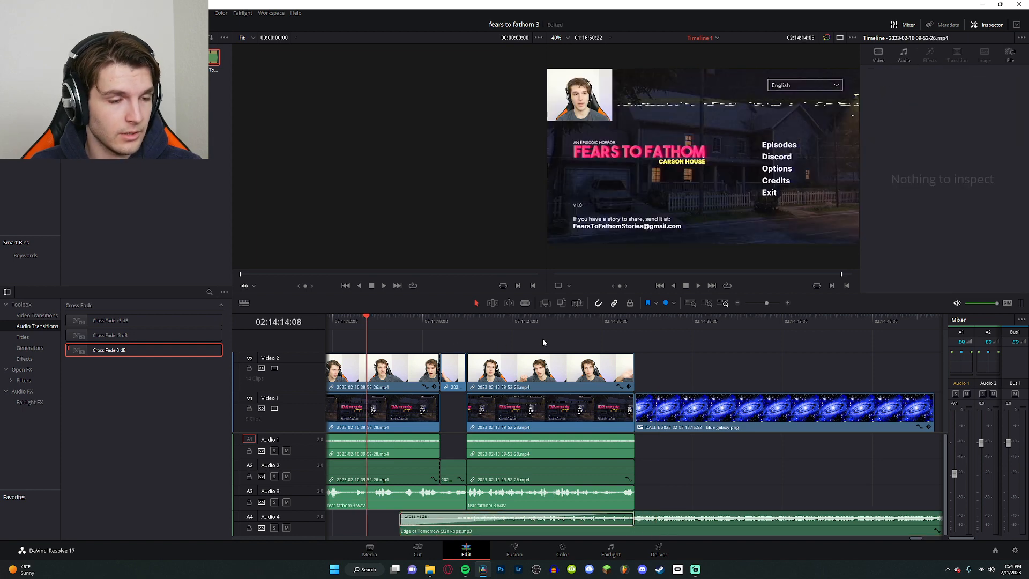
pyautogui.press('space')
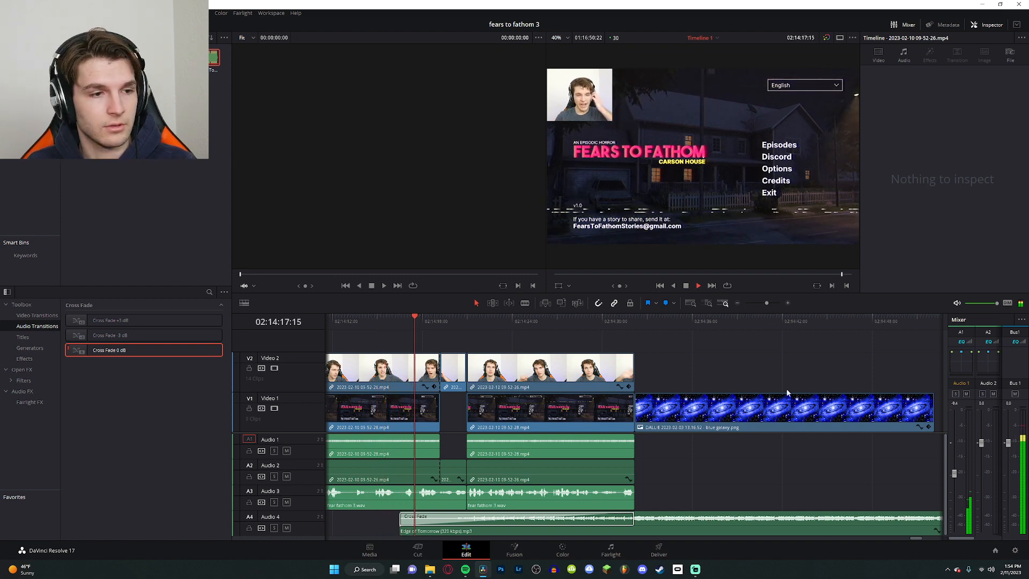
pyautogui.hscroll(3, 742, 392)
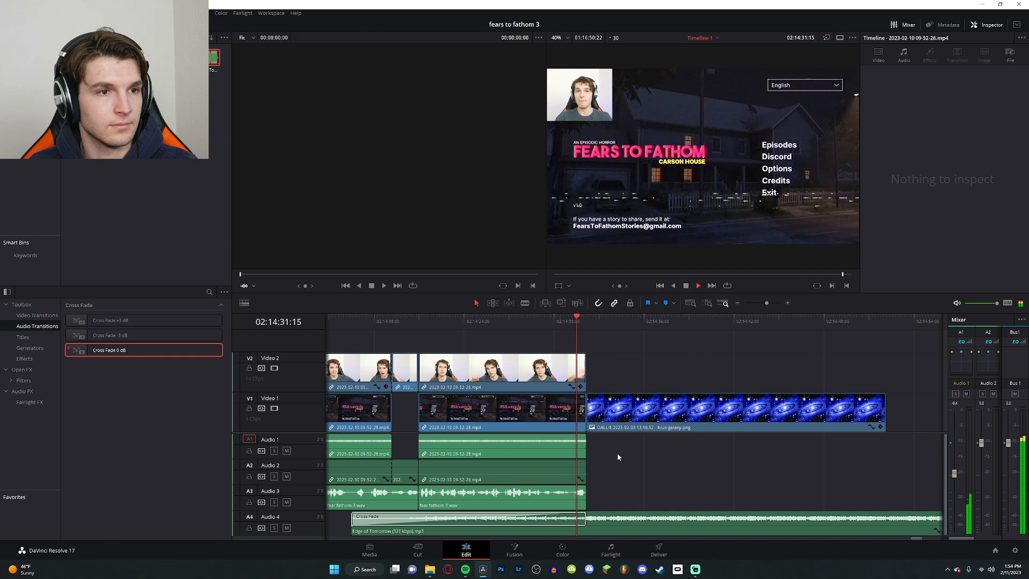
pyautogui.hscroll(6, 634, 456)
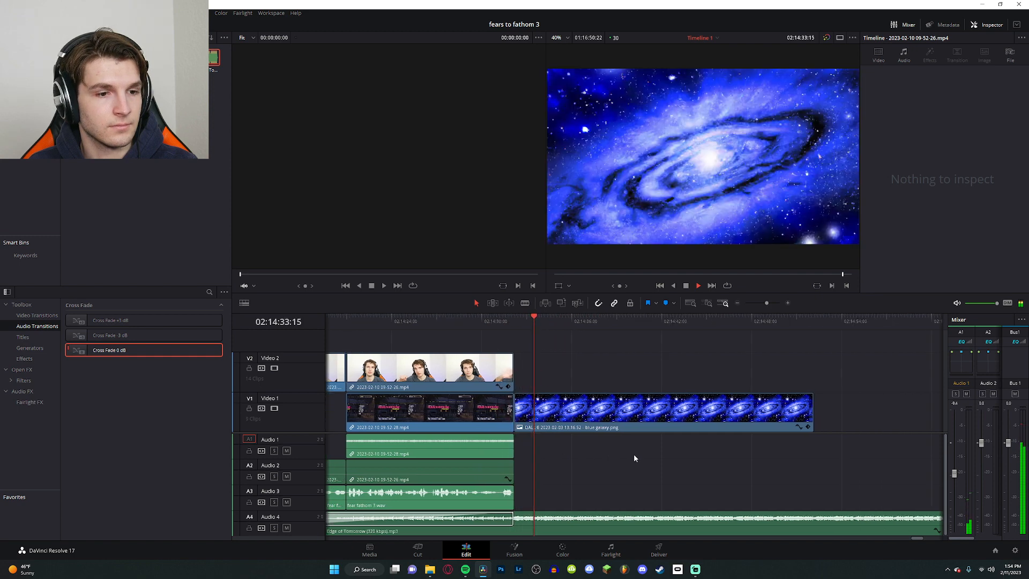
# Step: Cut the music clip at the end of the galaxy image and delete the excess after it
pyautogui.press('b')
pyautogui.click(743, 515)
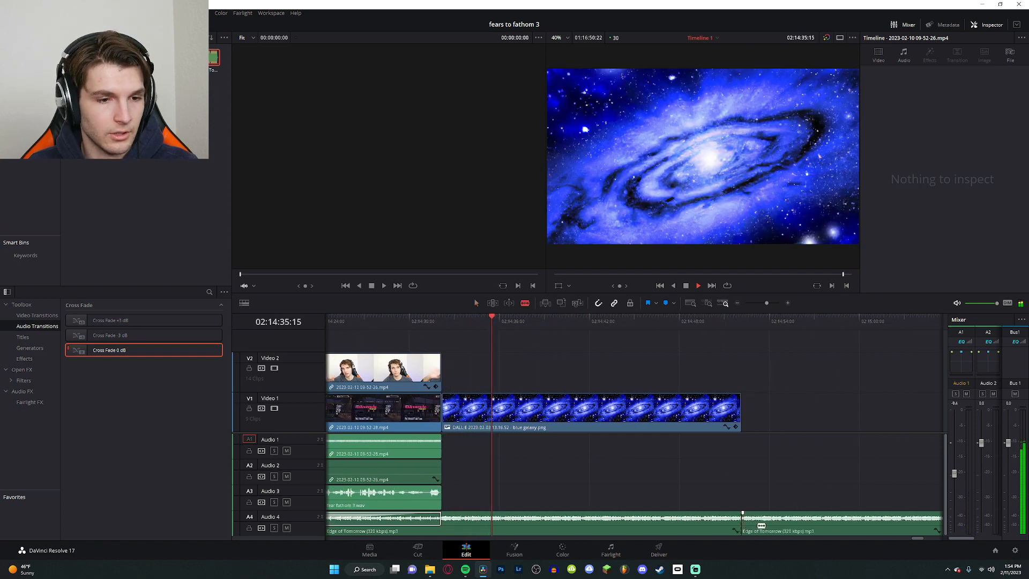
pyautogui.press('a')
pyautogui.click(778, 526)
pyautogui.press('Delete')
pyautogui.moveTo(753, 351); pyautogui.dragTo(824, 366)
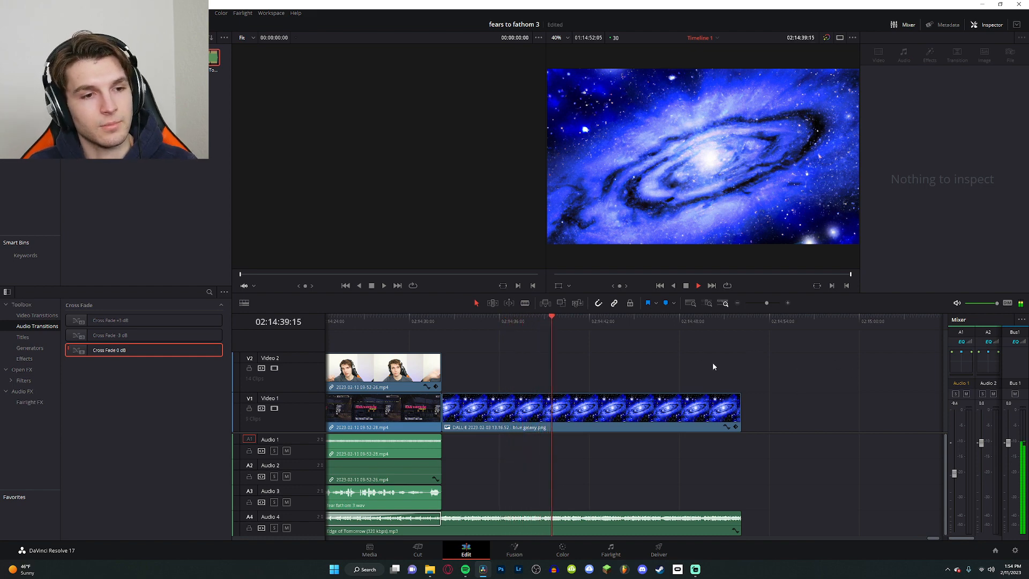
# Step: Check the end of the galaxy image, look over the whole timeline, and play the edit from its beginning
pyautogui.moveTo(660, 322); pyautogui.dragTo(731, 324)
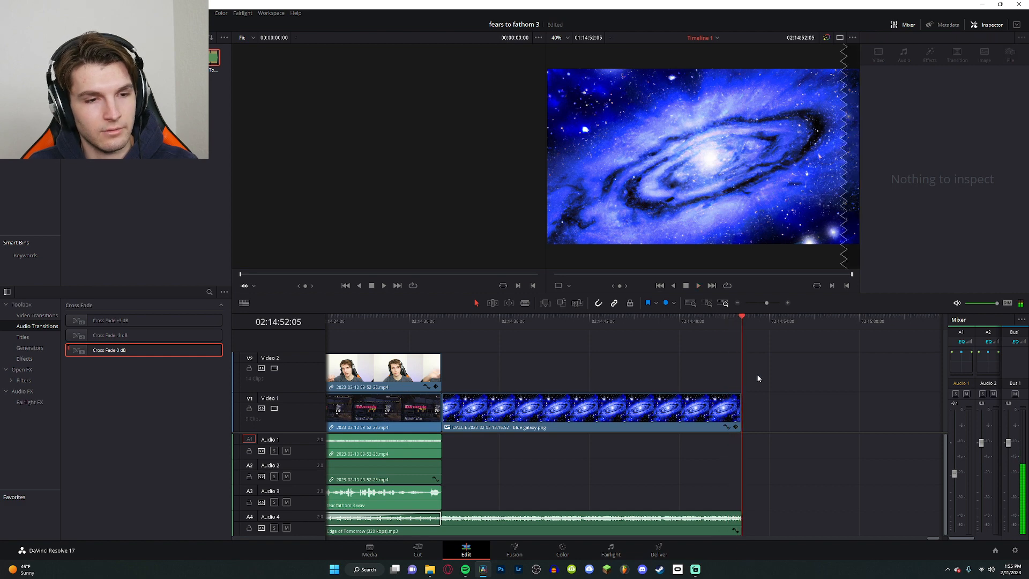
pyautogui.hscroll(-5, 782, 387)
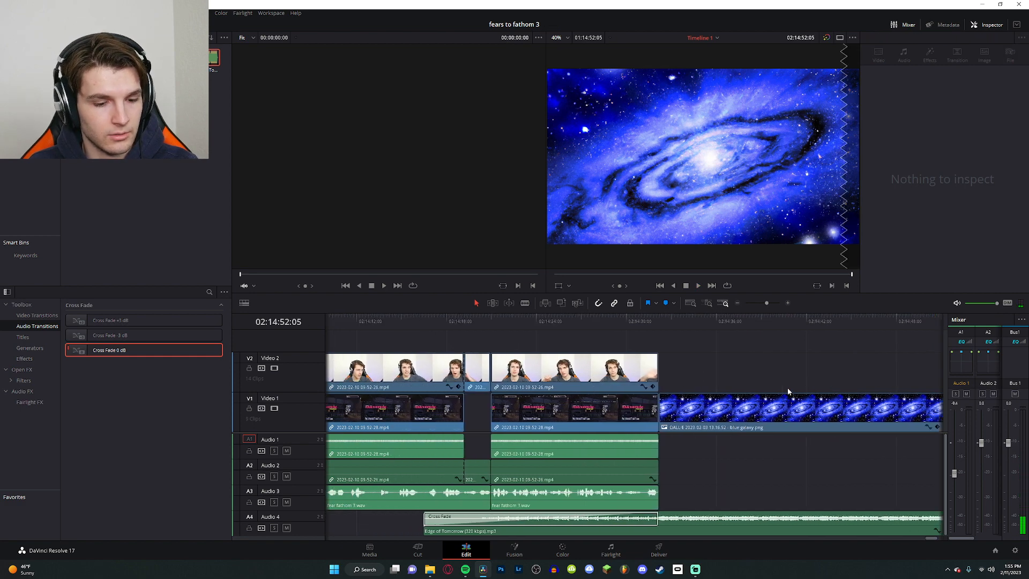
pyautogui.scroll(-6, 784, 384)
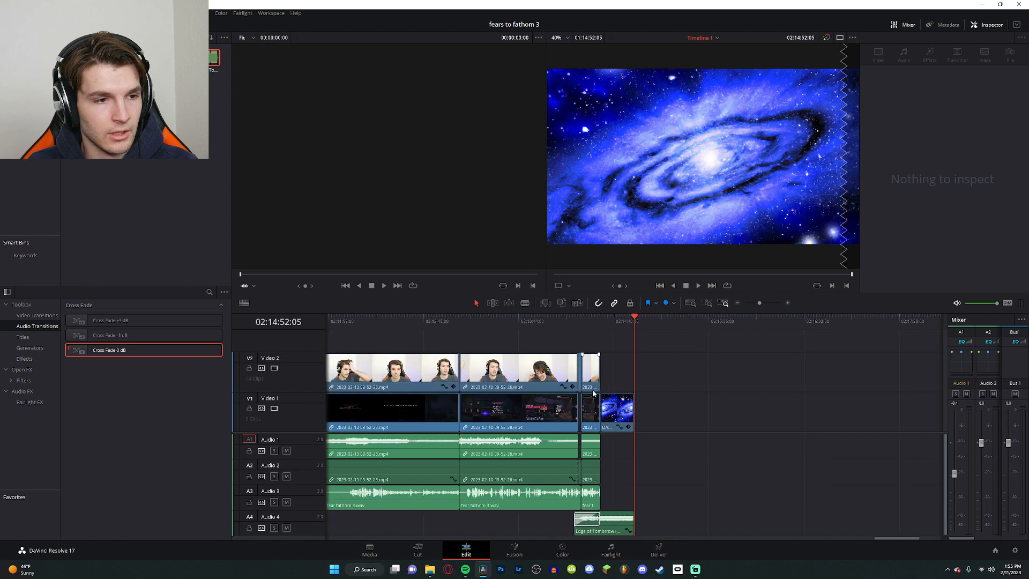
pyautogui.scroll(-6, 634, 384)
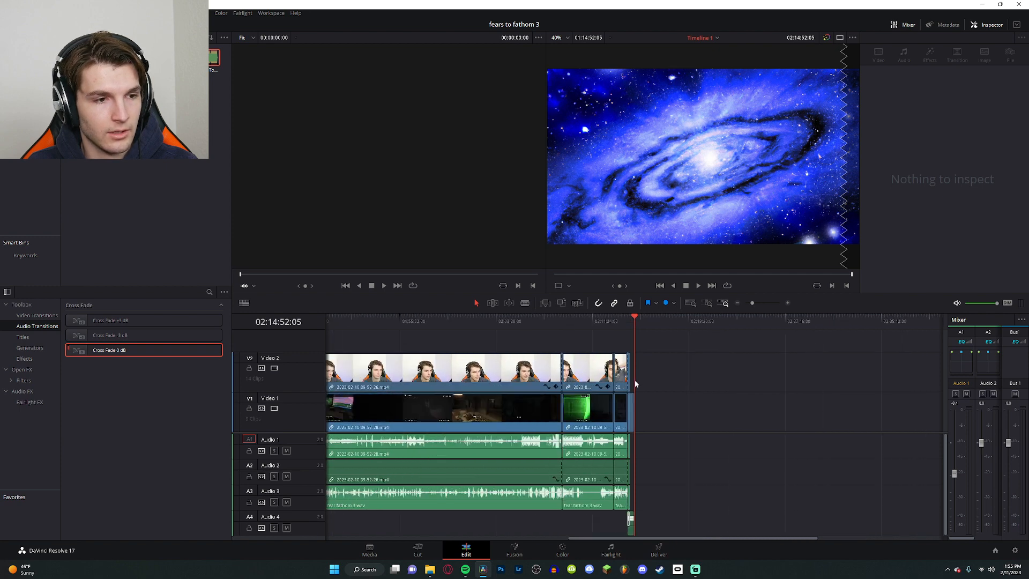
pyautogui.moveTo(699, 539); pyautogui.dragTo(570, 533)
pyautogui.scroll(-6, 547, 510)
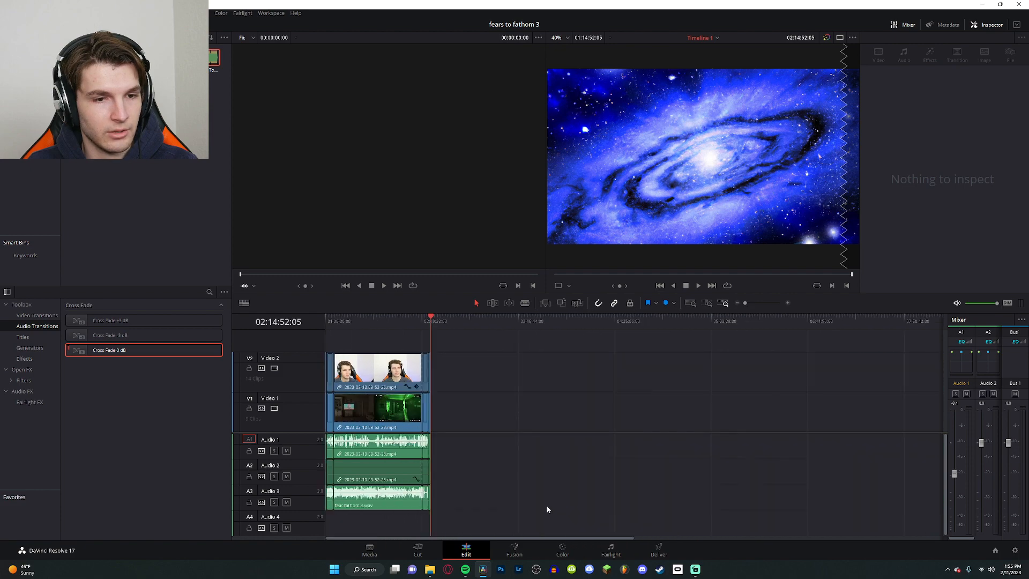
pyautogui.scroll(6, 415, 472)
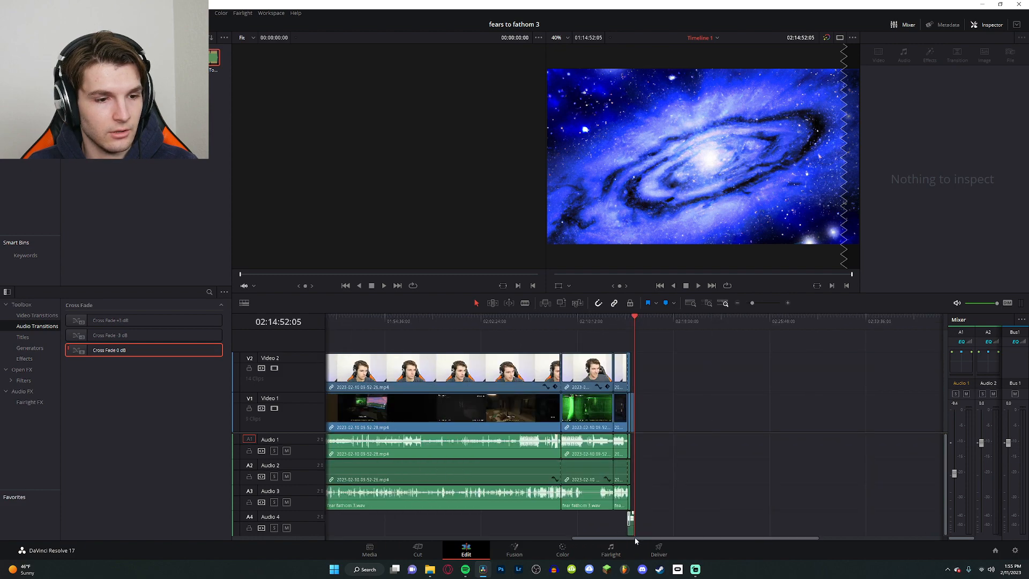
pyautogui.moveTo(635, 539); pyautogui.dragTo(369, 522)
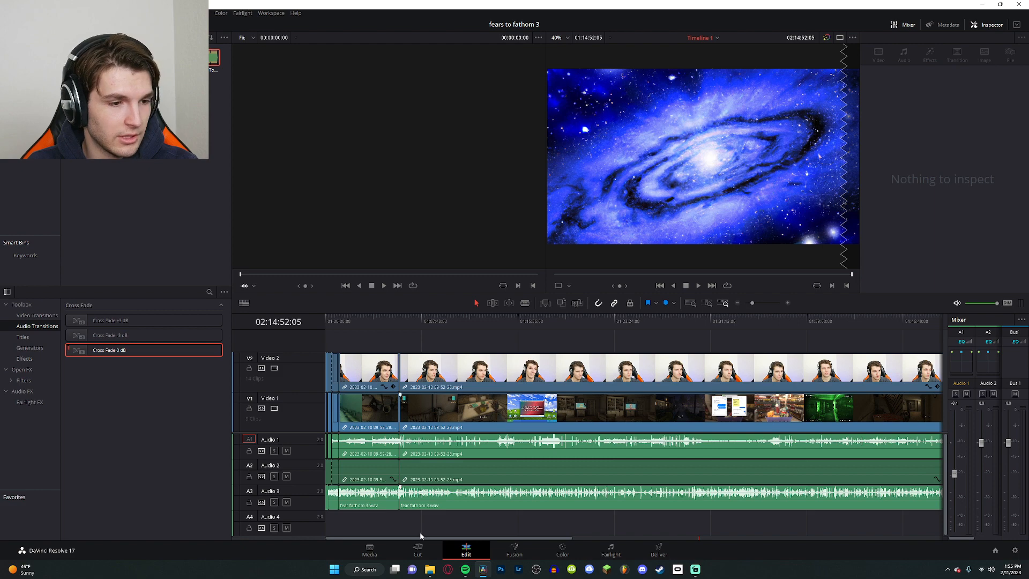
pyautogui.moveTo(487, 537); pyautogui.dragTo(409, 536)
pyautogui.click(328, 339)
pyautogui.press('space')
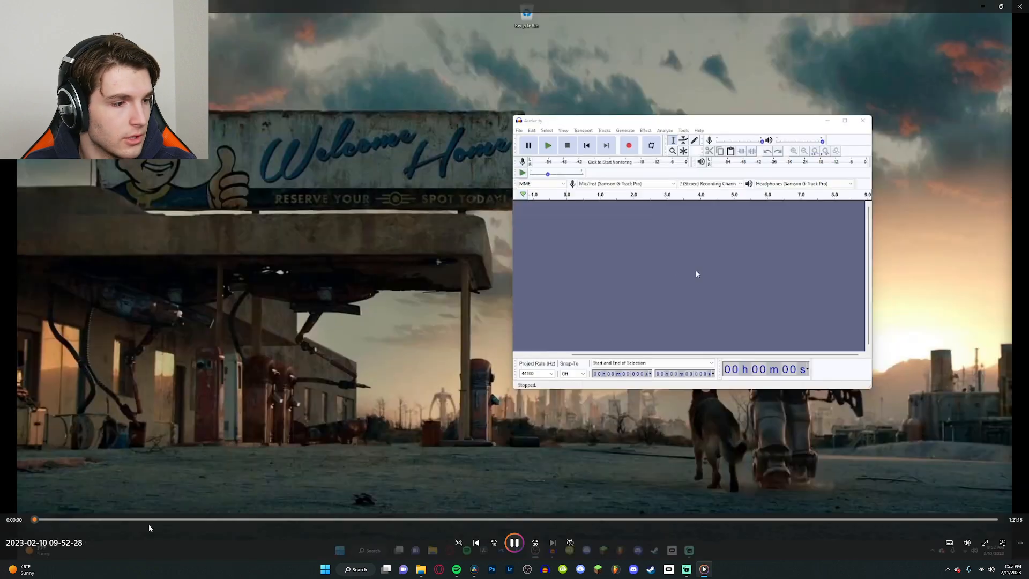
pyautogui.click(150, 520)
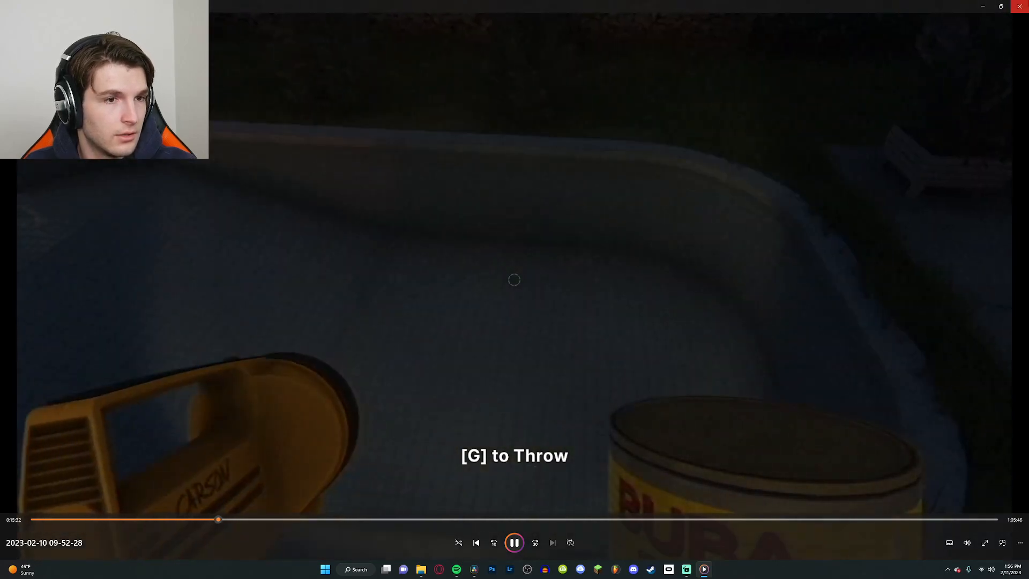
pyautogui.click(1020, 5)
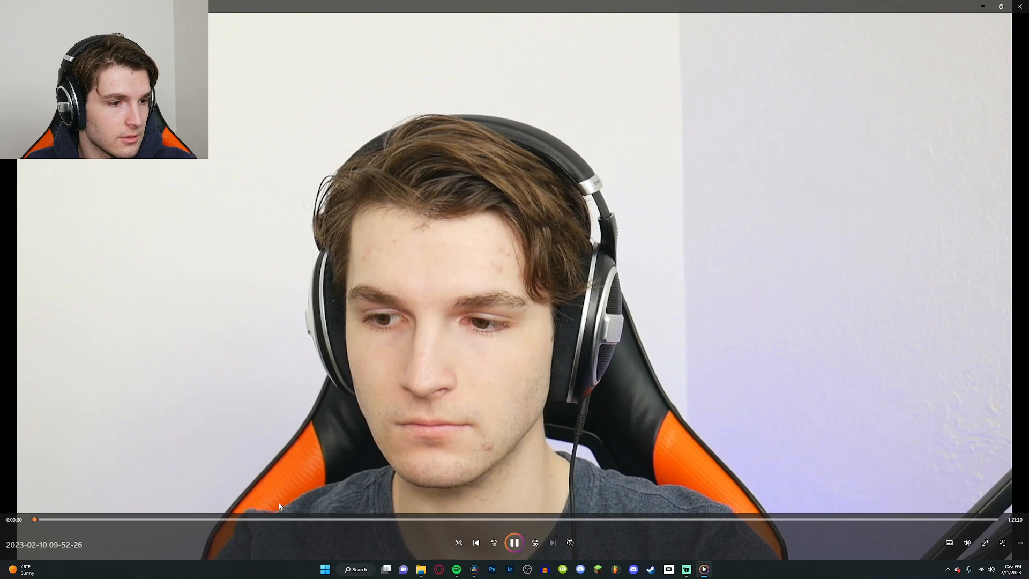
pyautogui.click(265, 519)
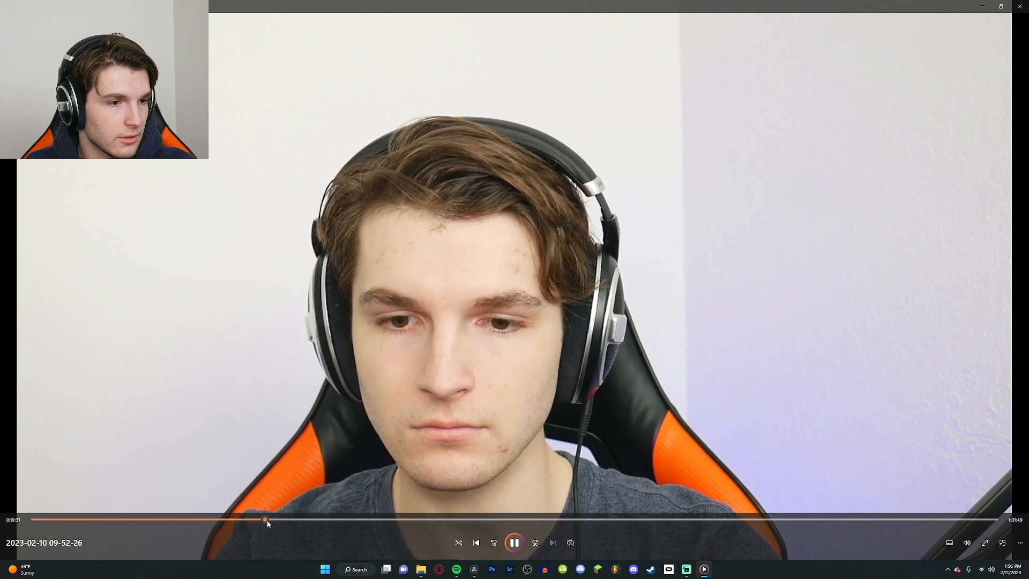
pyautogui.click(464, 521)
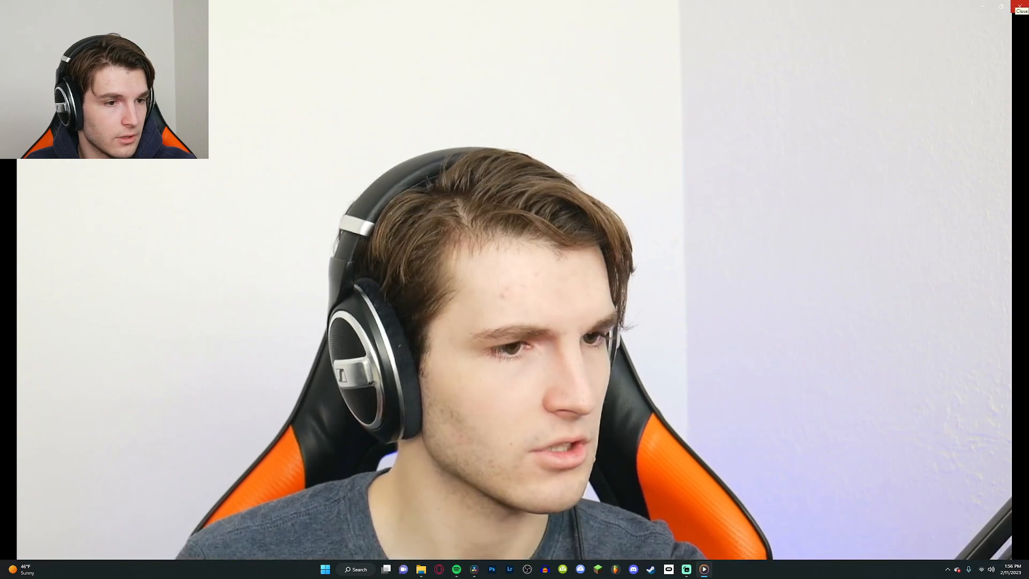
pyautogui.click(1021, 5)
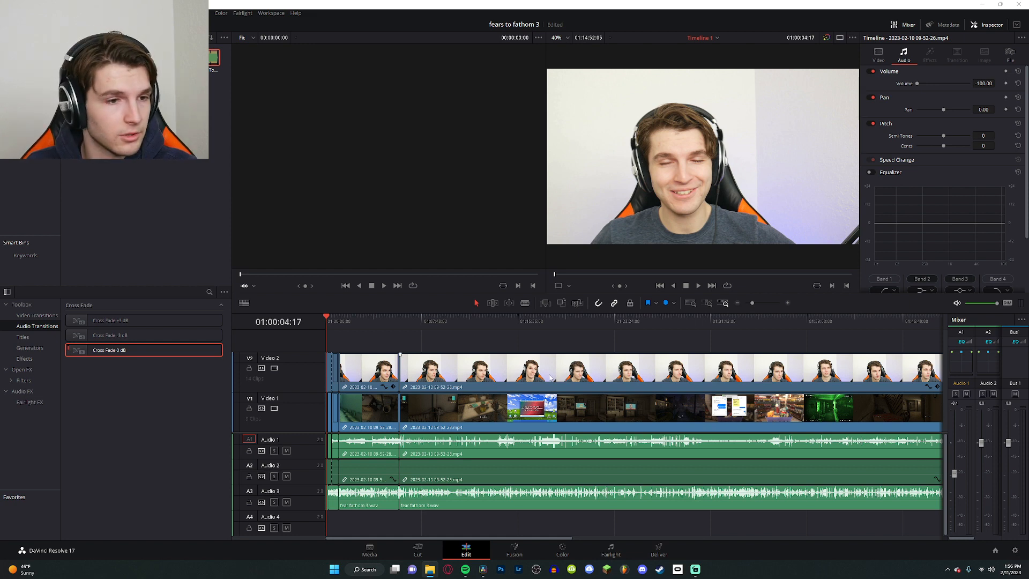
# Step: Set the export destination to the Finished folder with the file name "fear fathom 3"
pyautogui.click(659, 552)
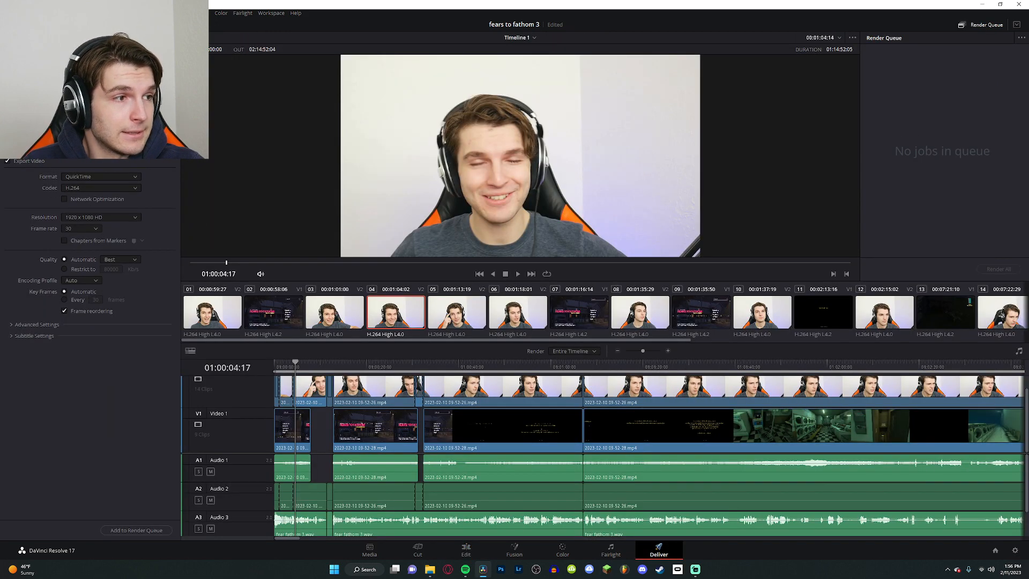
pyautogui.click(159, 103)
pyautogui.scroll(-2, 35, 134)
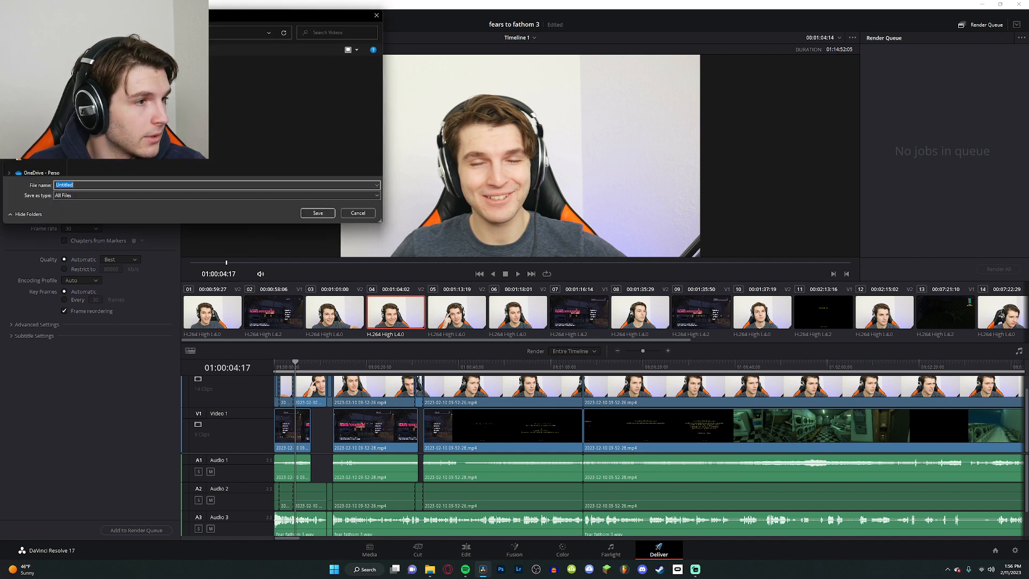
pyautogui.click(34, 134)
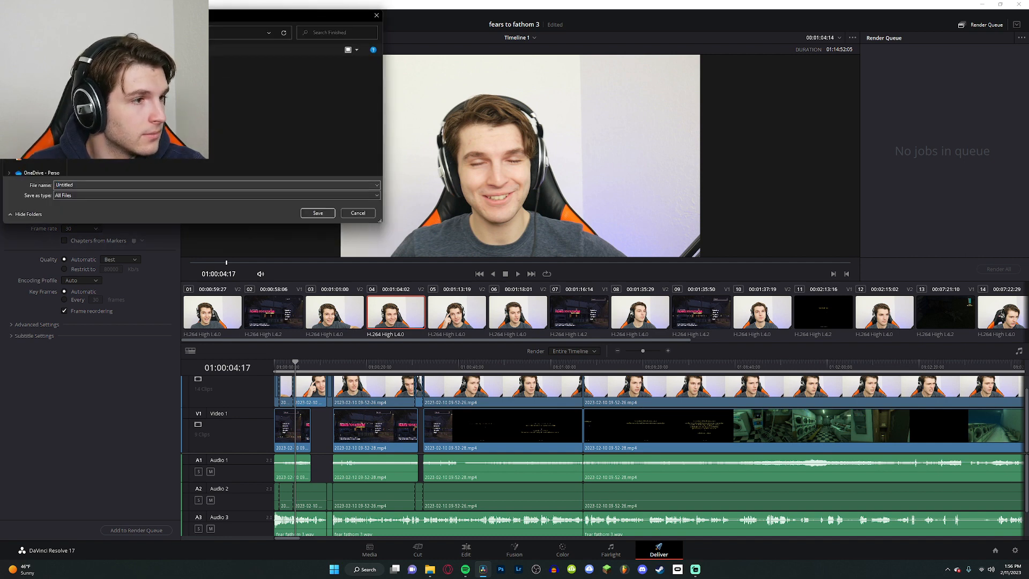
pyautogui.click(119, 185)
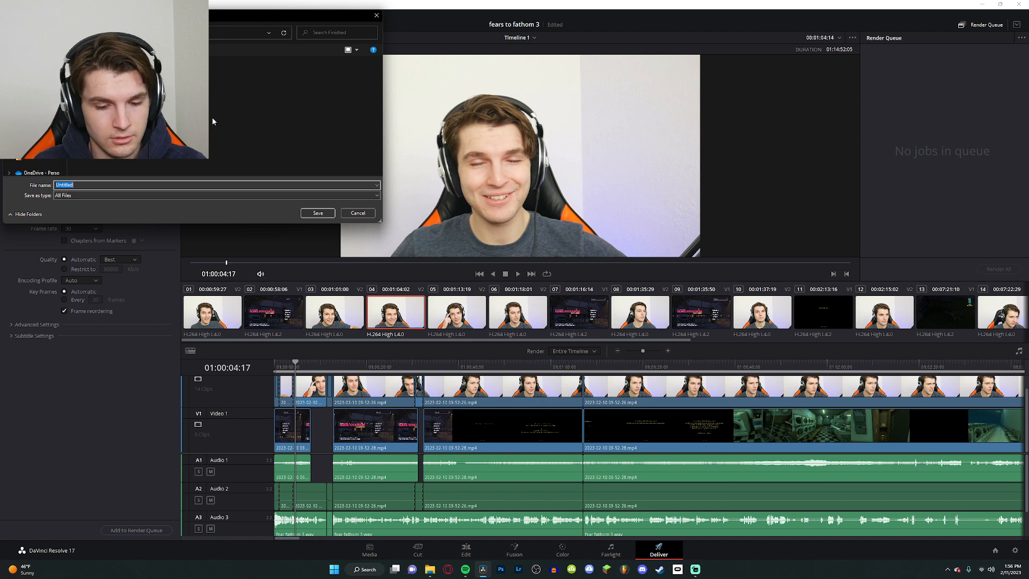
pyautogui.write('fear fathom 3')
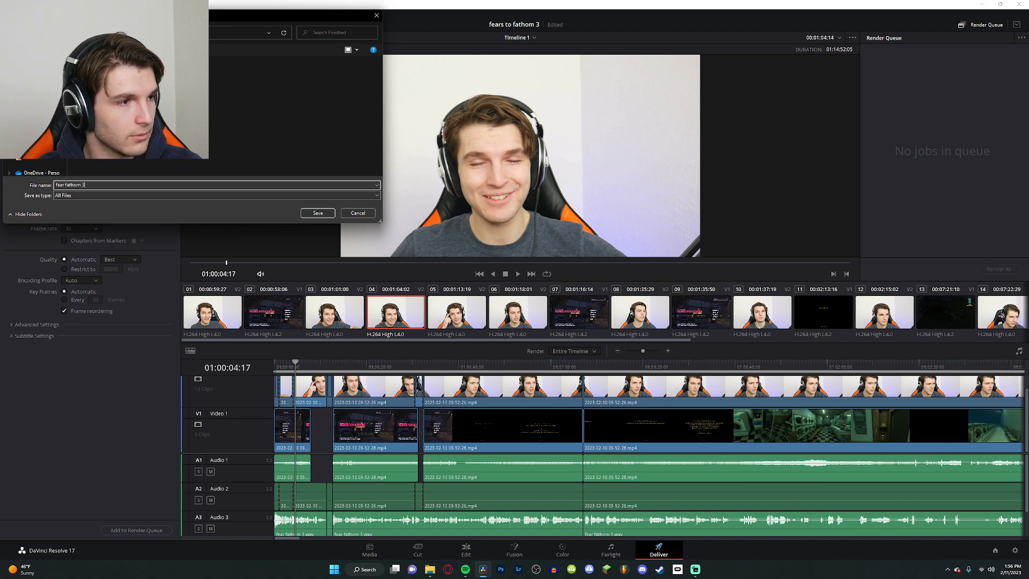
pyautogui.press('Return')
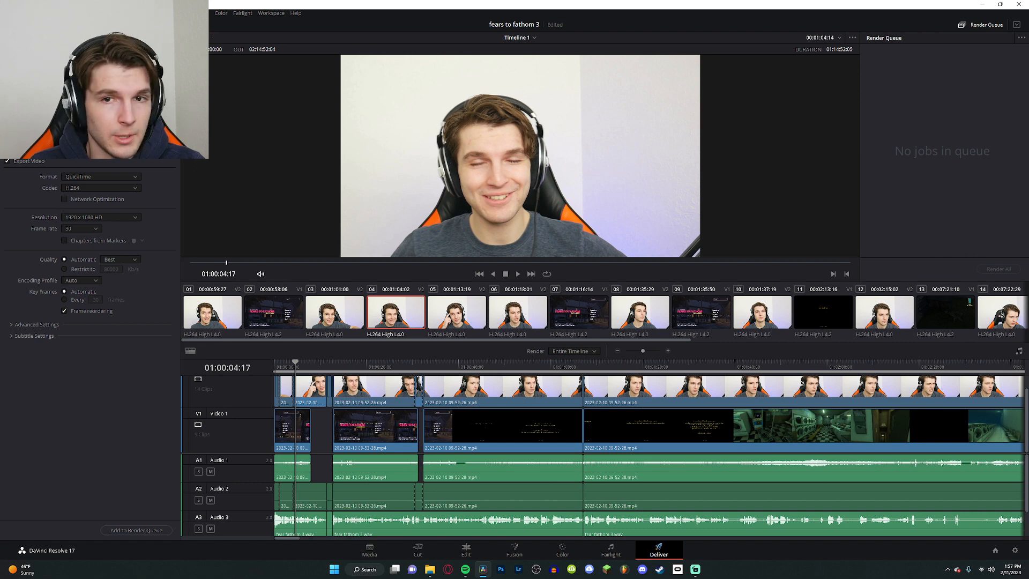
# Step: Queue the timeline export and start rendering it, stop the render, and remove the job from the render queue
pyautogui.click(140, 531)
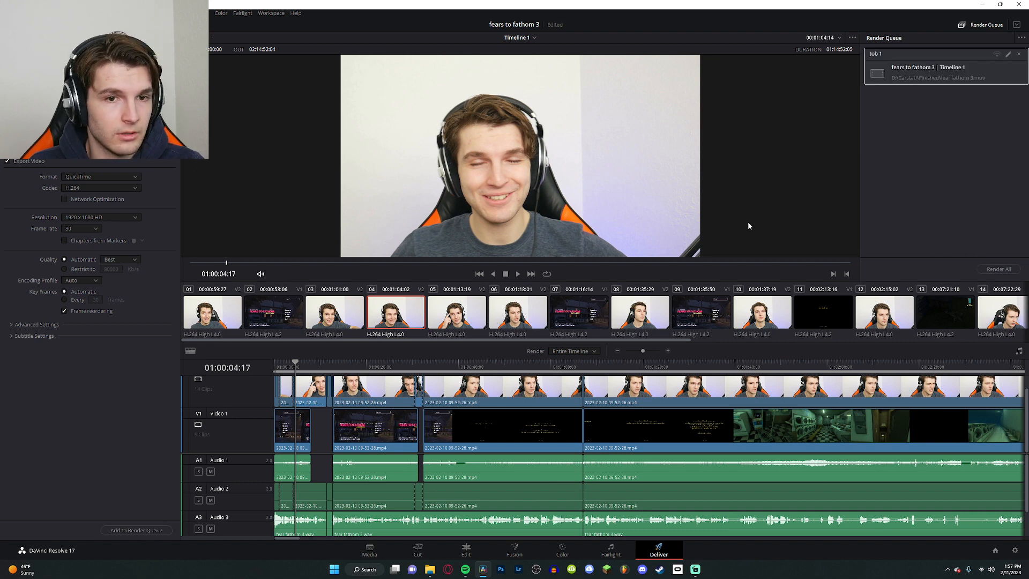
pyautogui.click(998, 270)
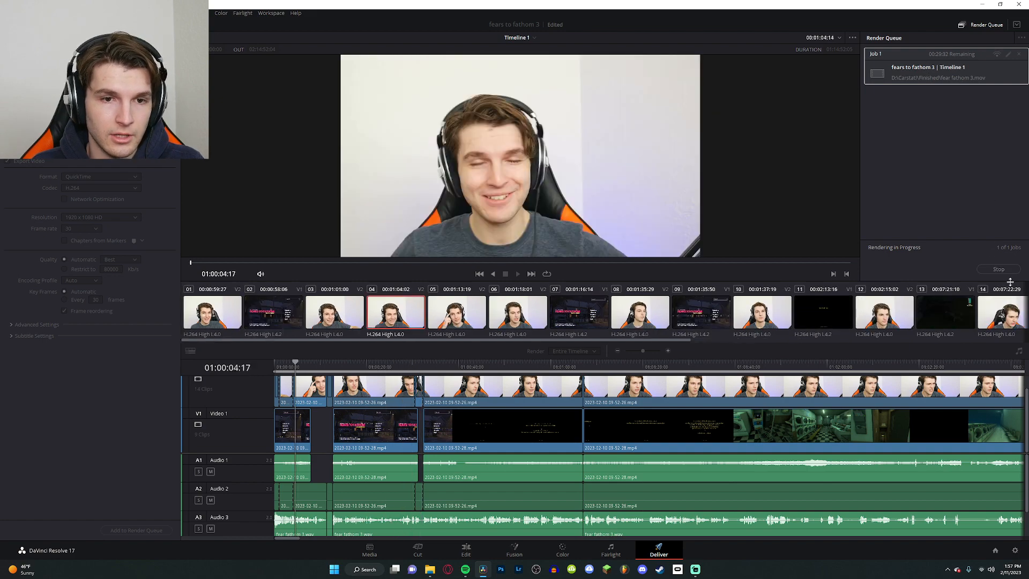
pyautogui.click(1000, 269)
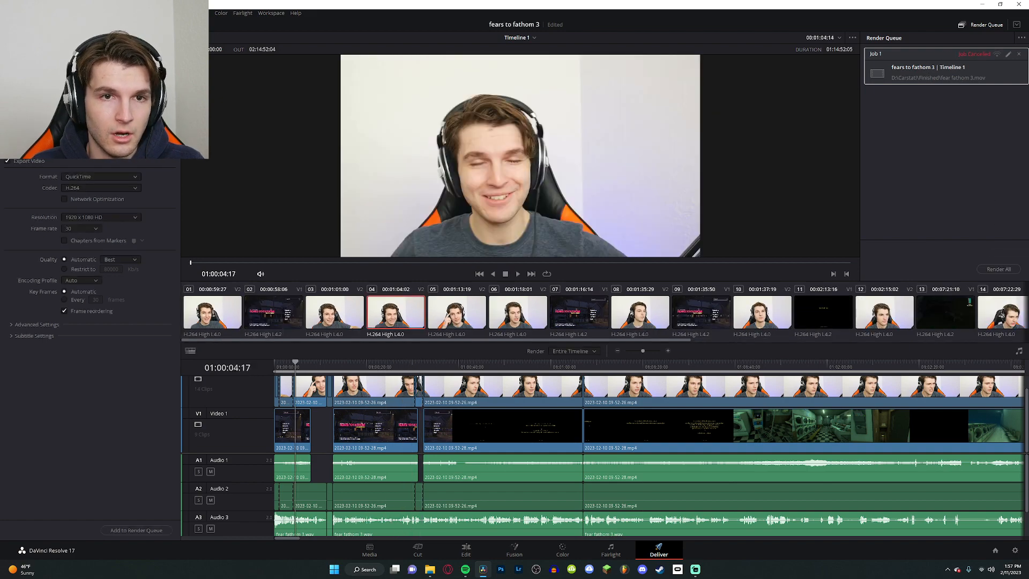
pyautogui.click(1020, 55)
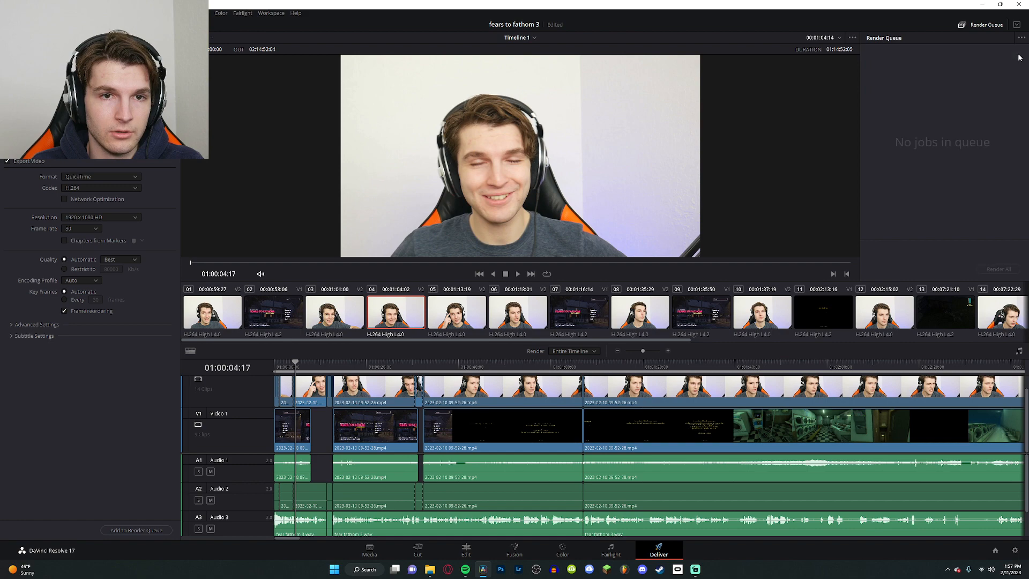
# Step: Search the edit for a strong facecam reaction and park the playhead on the frame at 02:05:39:03
pyautogui.click(484, 551)
pyautogui.scroll(-5, 581, 477)
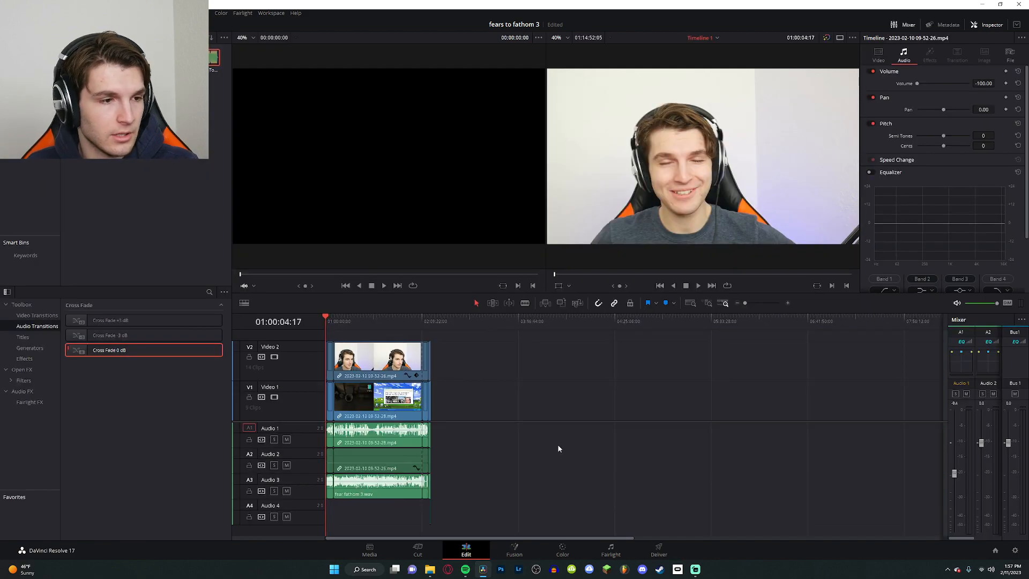
pyautogui.click(399, 331)
pyautogui.scroll(4, 515, 385)
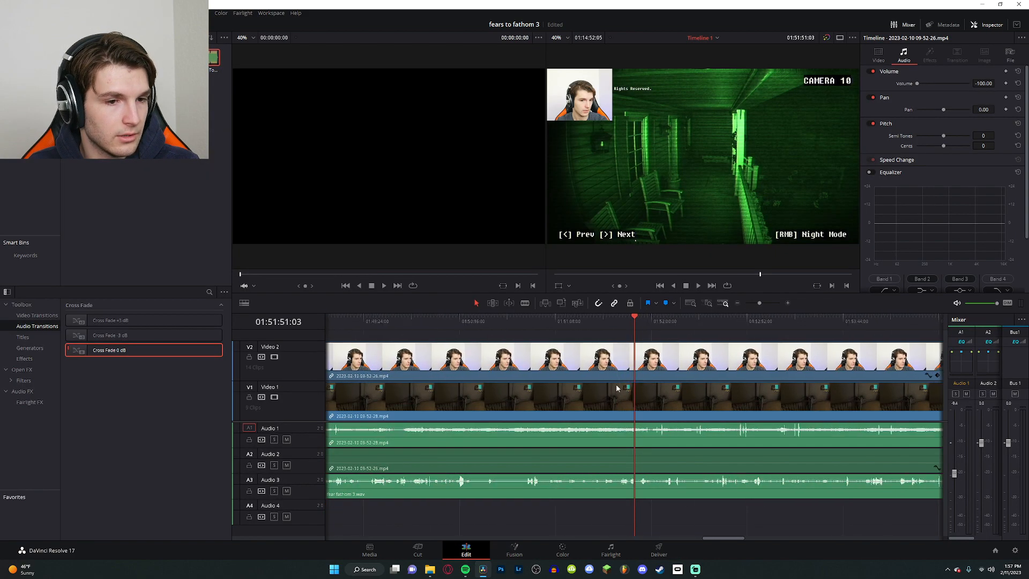
pyautogui.hscroll(10, 638, 386)
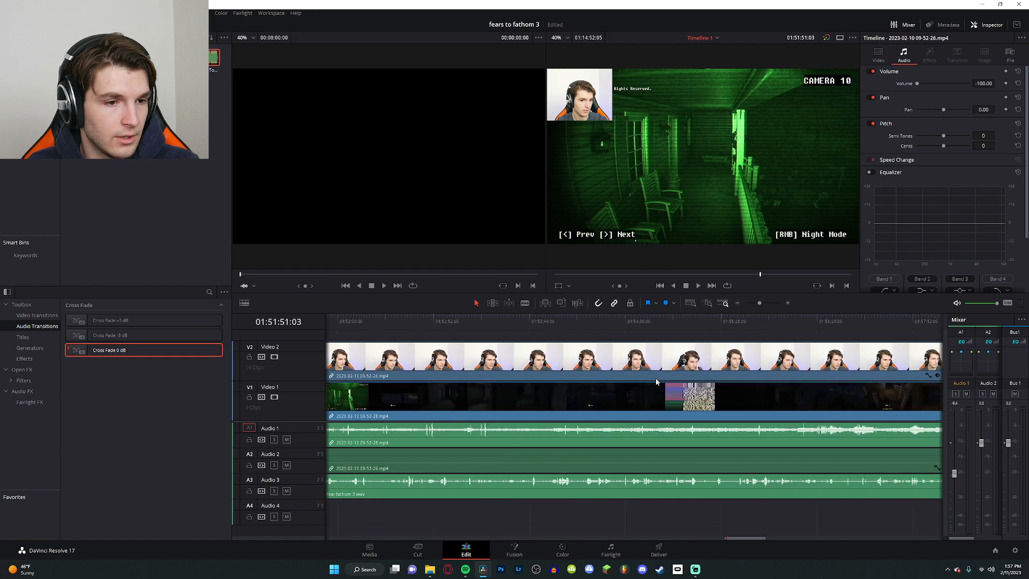
pyautogui.hscroll(10, 658, 384)
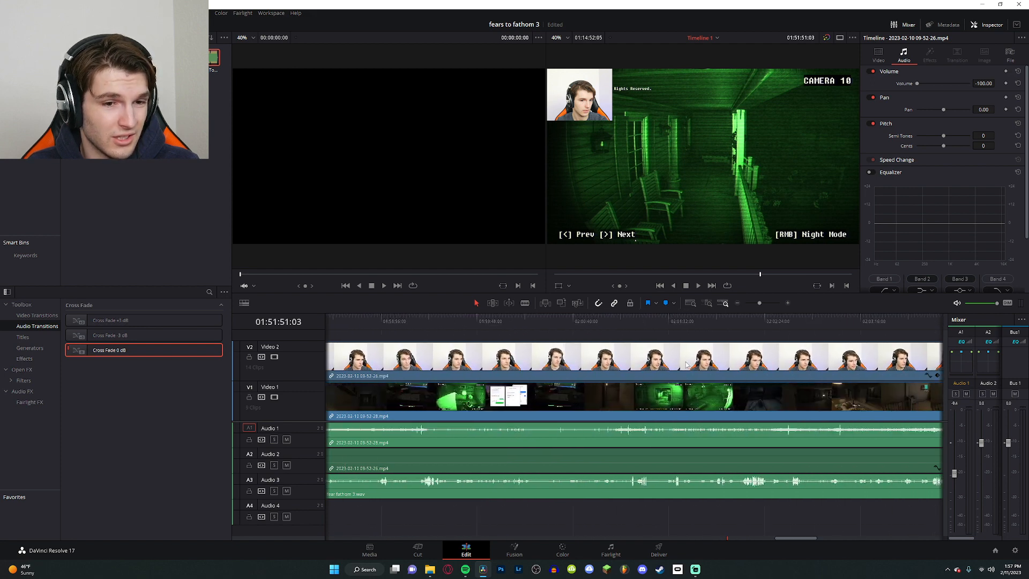
pyautogui.hscroll(6, 676, 360)
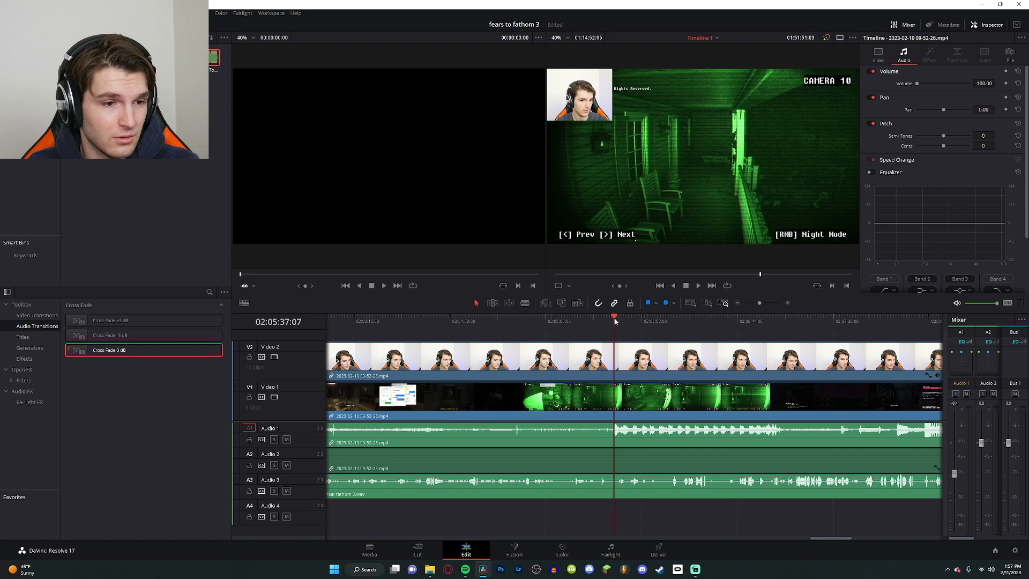
pyautogui.press('space')
pyautogui.hscroll(2, 621, 370)
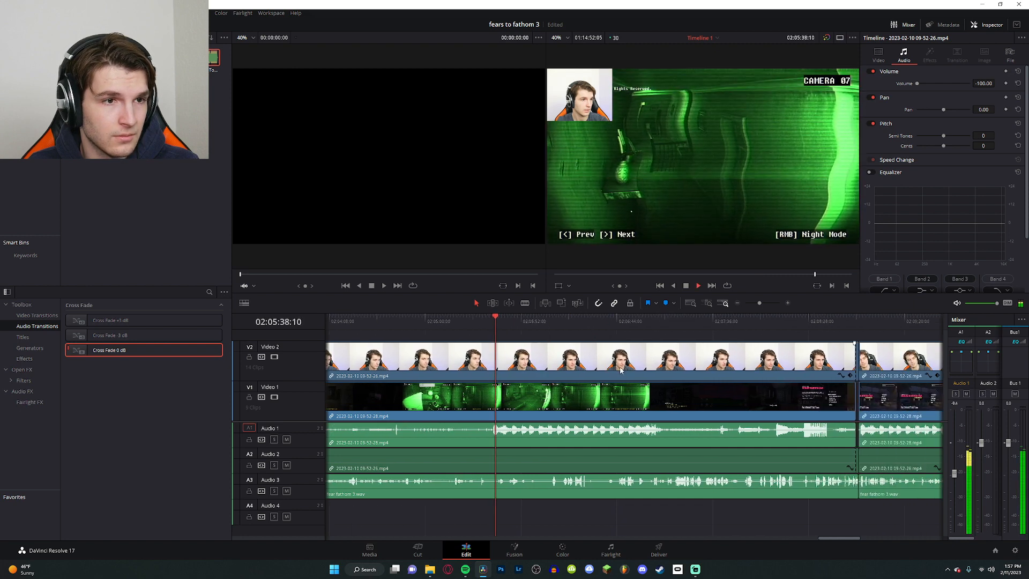
pyautogui.press('space')
pyautogui.moveTo(498, 316); pyautogui.dragTo(496, 324)
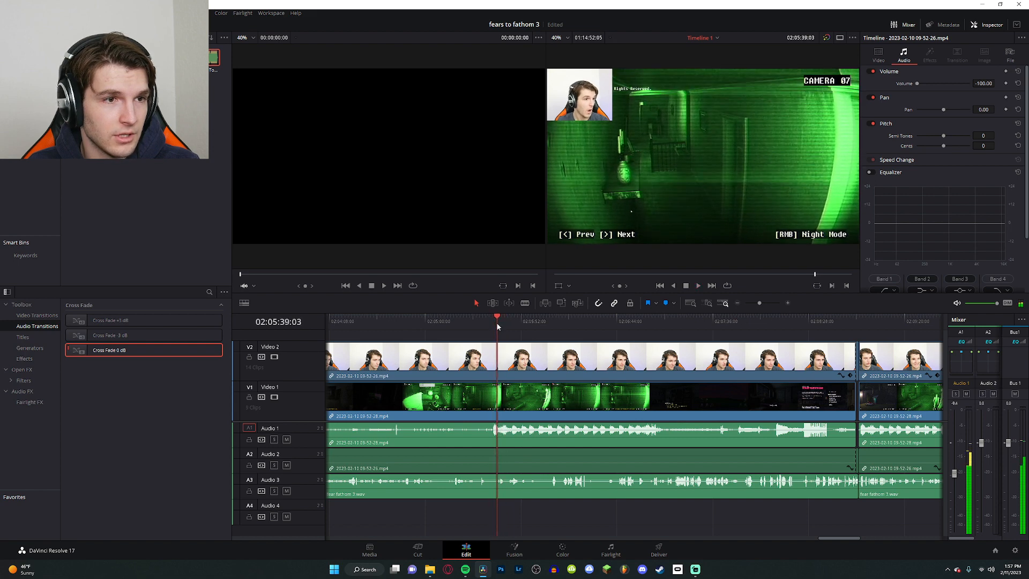
# Step: Switch off Transform and Cropping on the Video 2 facecam clip so it fills the frame
pyautogui.click(436, 368)
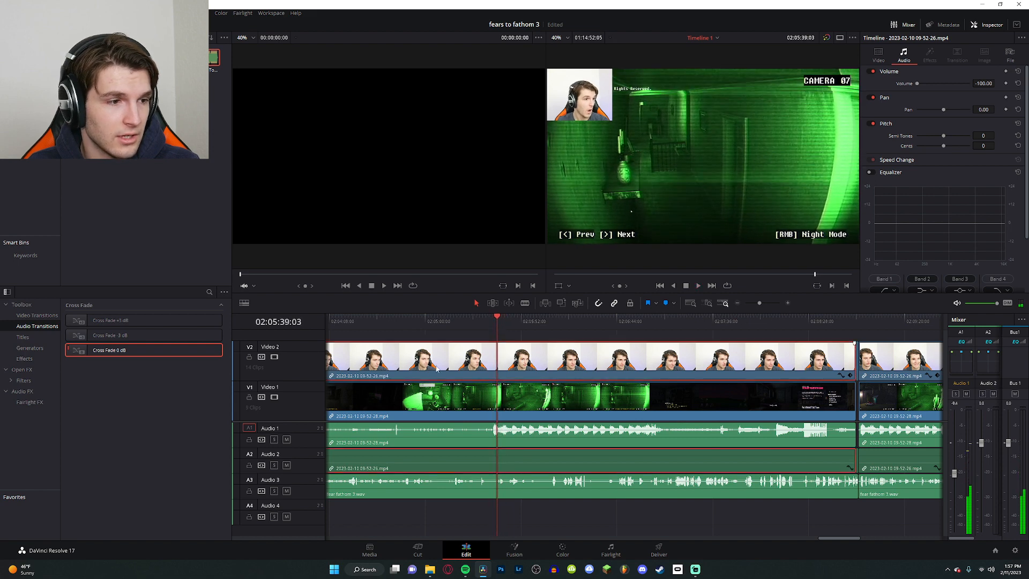
pyautogui.click(878, 53)
pyautogui.click(870, 72)
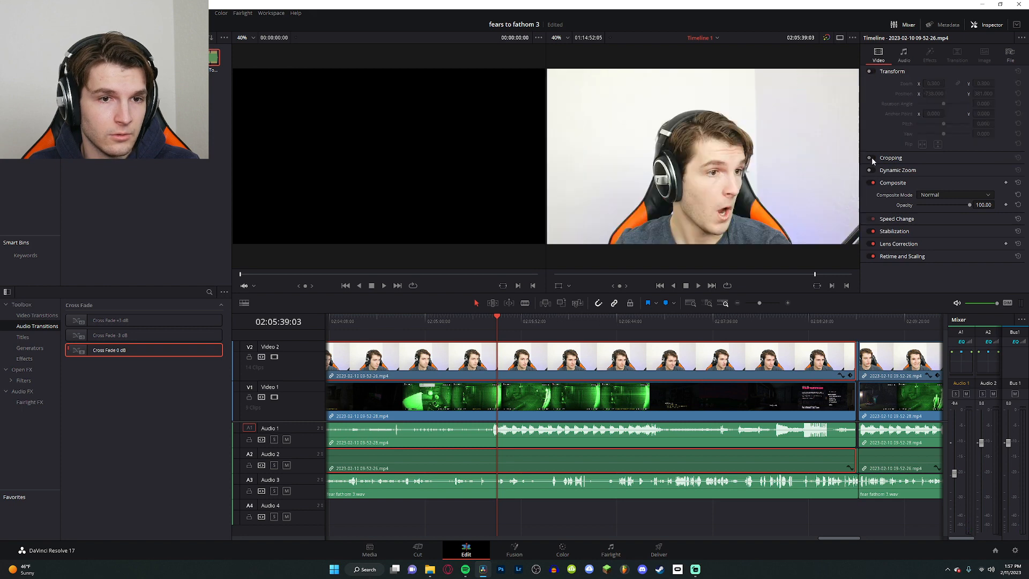
# Step: Grab a still of the full-frame facecam reaction and export it as a JPEG to Downloads
pyautogui.click(567, 556)
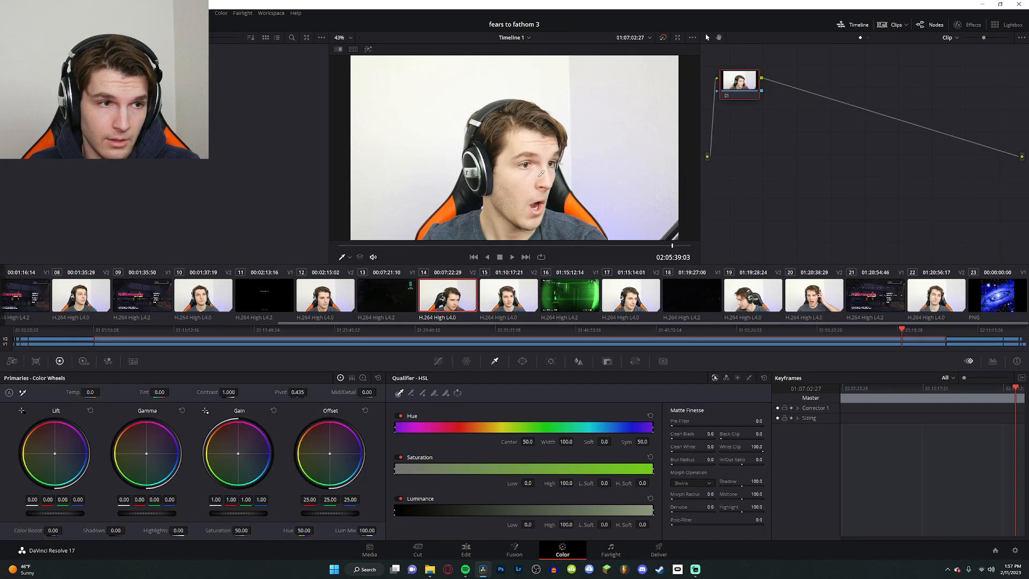
pyautogui.rightClick(539, 154)
pyautogui.click(556, 159)
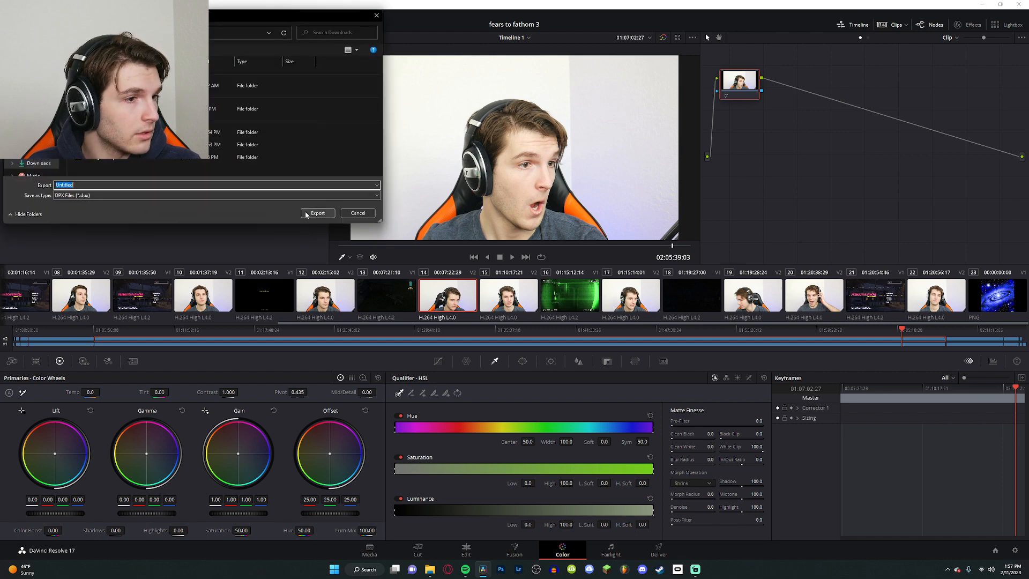
pyautogui.click(211, 195)
pyautogui.click(215, 222)
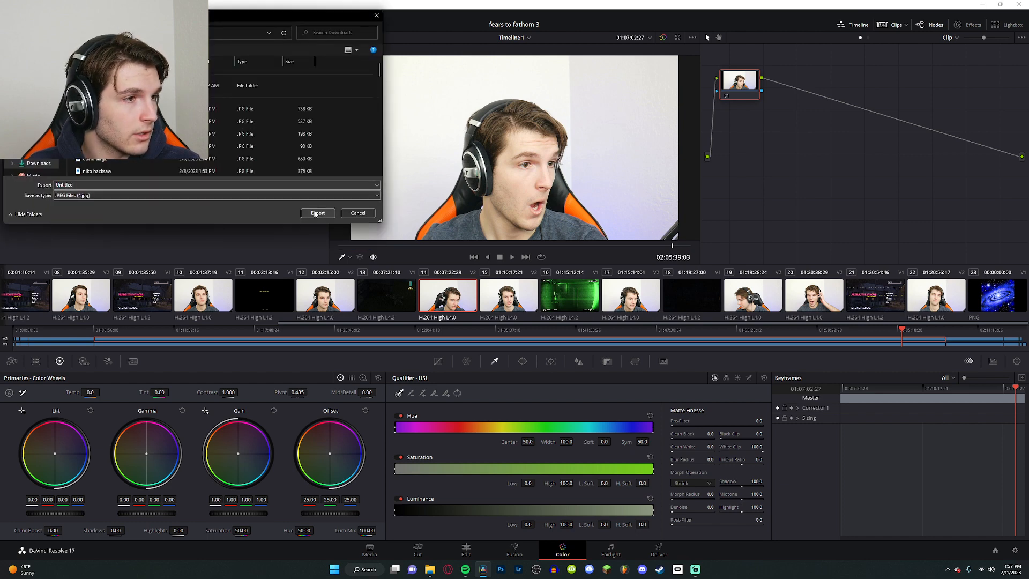
pyautogui.click(318, 213)
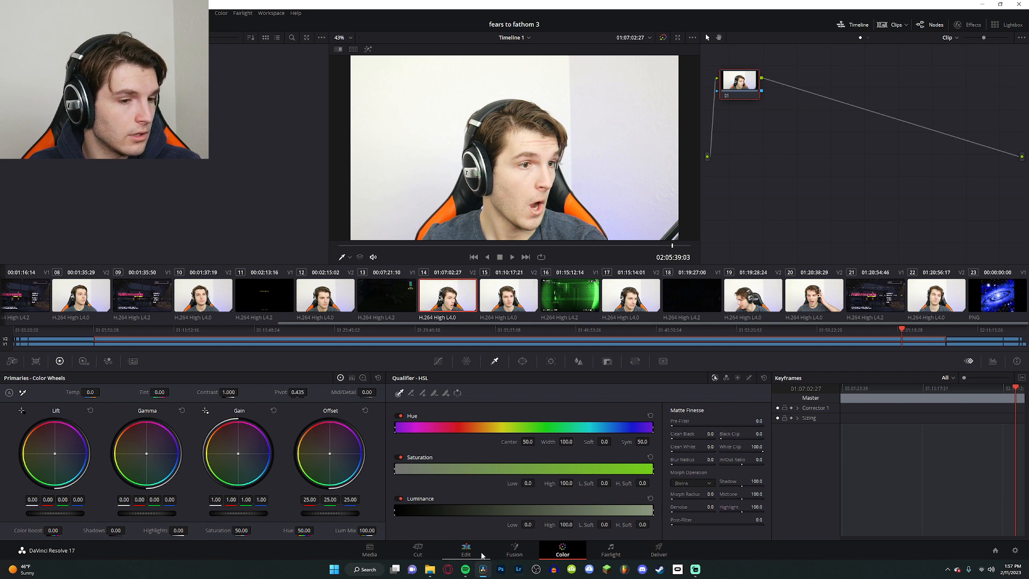
# Step: Switch Transform and Cropping back on for the Video 2 facecam clip
pyautogui.click(465, 550)
pyautogui.click(870, 72)
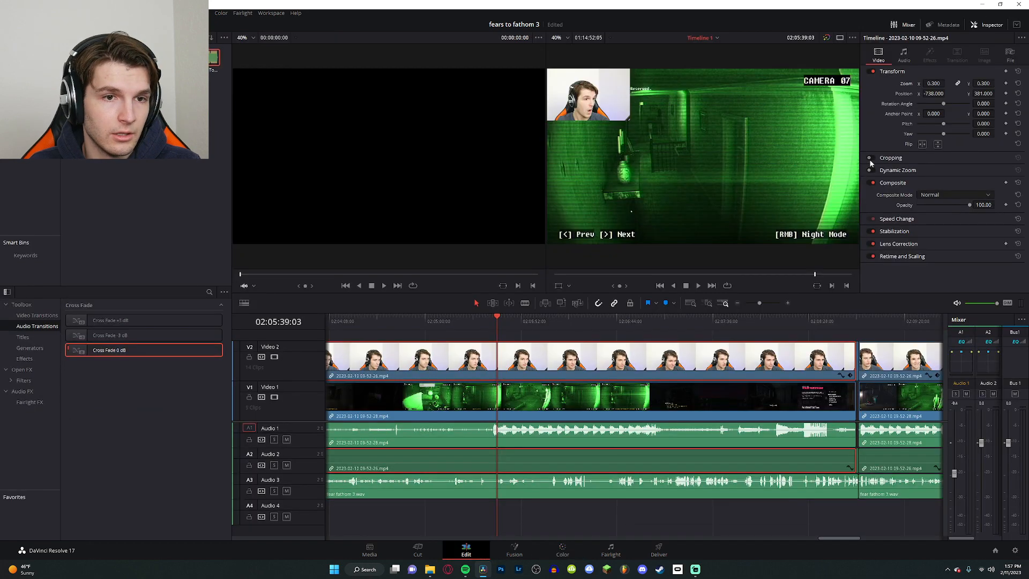
# Step: Look through the gameplay up to about 02:09:29 for a still frame and park the playhead at 02:06:50:21
pyautogui.press('space')
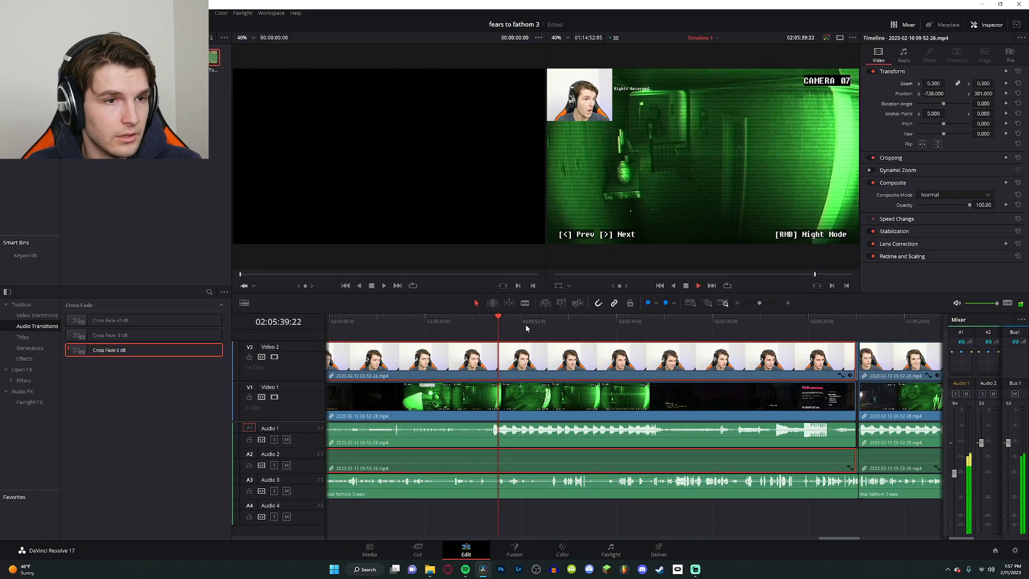
pyautogui.click(549, 322)
pyautogui.moveTo(549, 321); pyautogui.dragTo(808, 320)
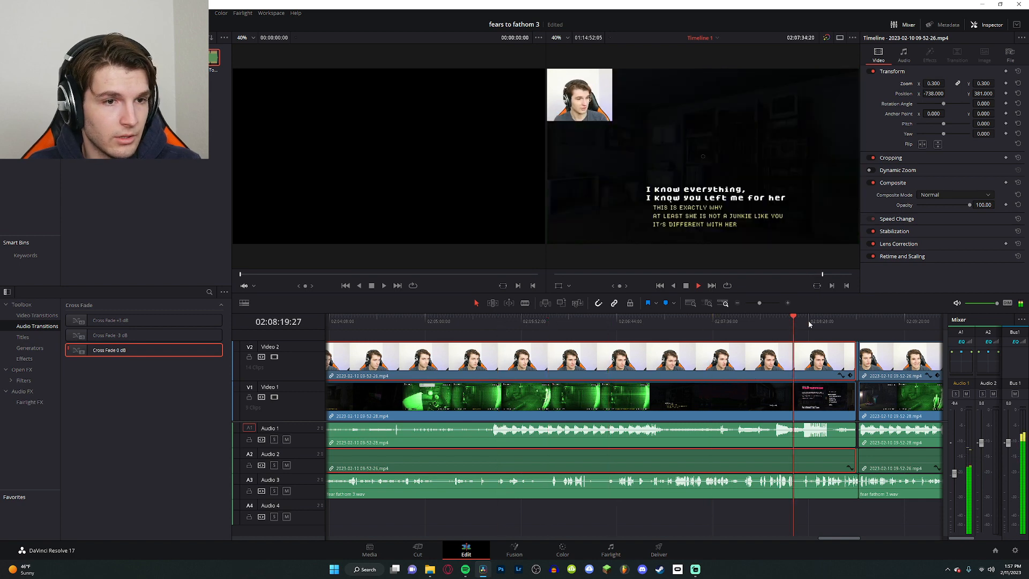
pyautogui.hscroll(6, 818, 336)
pyautogui.click(751, 322)
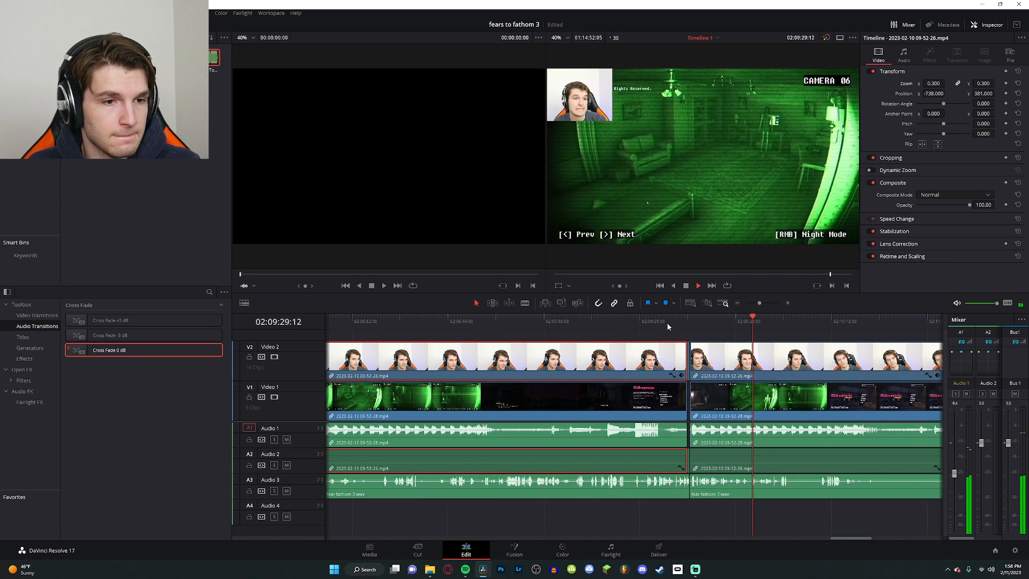
pyautogui.moveTo(667, 325); pyautogui.dragTo(453, 328)
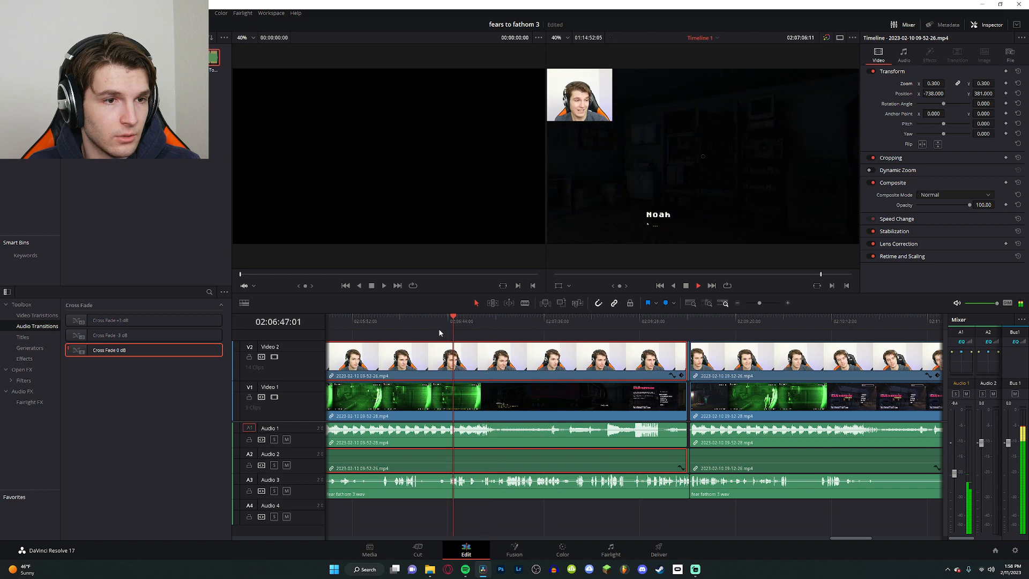
pyautogui.press('space')
pyautogui.hscroll(-3, 500, 352)
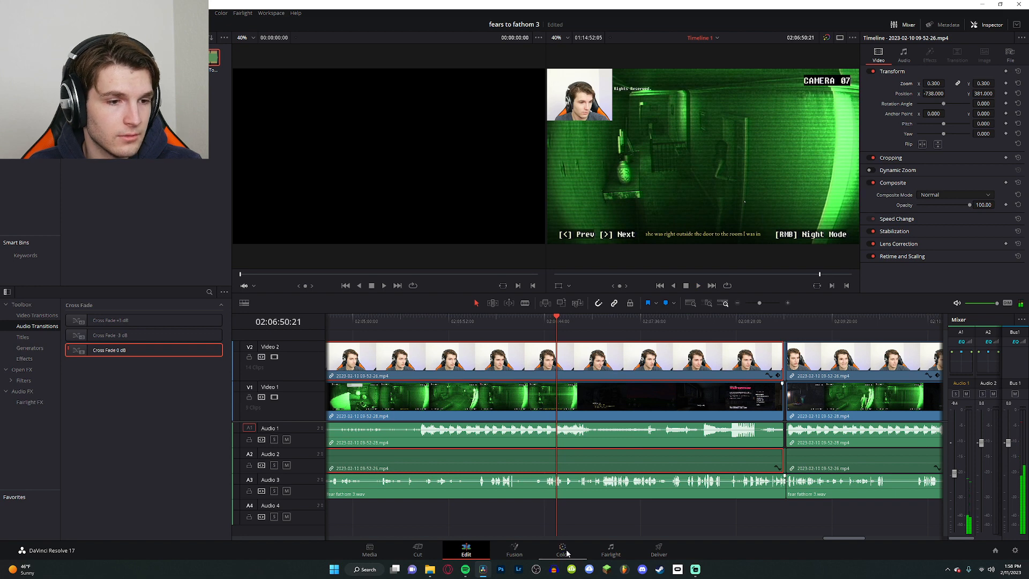
# Step: Hide the Video 2 track and export a still of the CAMERA 07 gameplay frame as a JPEG to Downloads
pyautogui.click(273, 357)
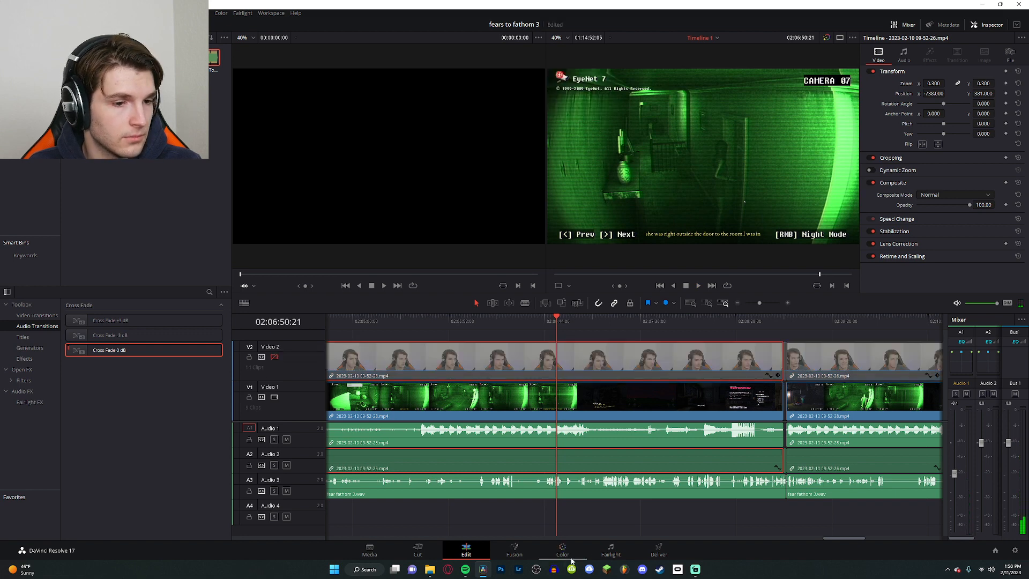
pyautogui.click(563, 551)
pyautogui.rightClick(531, 160)
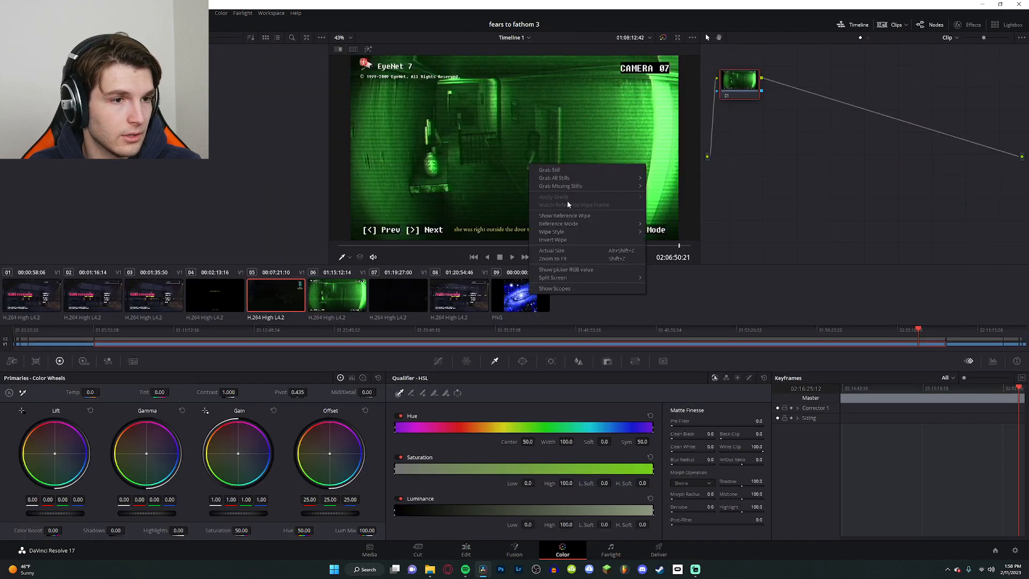
pyautogui.click(558, 170)
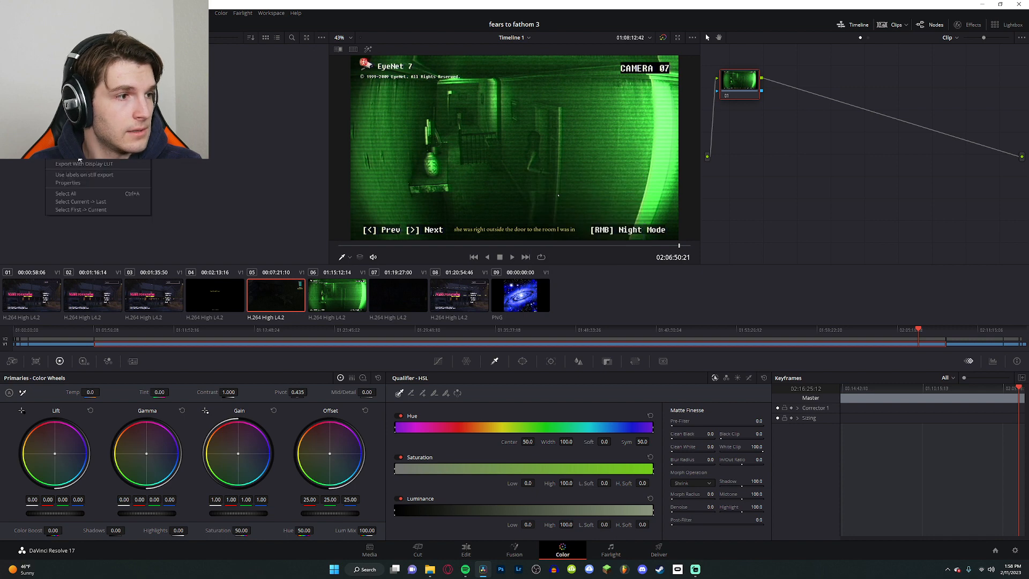
pyautogui.click(80, 159)
pyautogui.moveTo(465, 571)
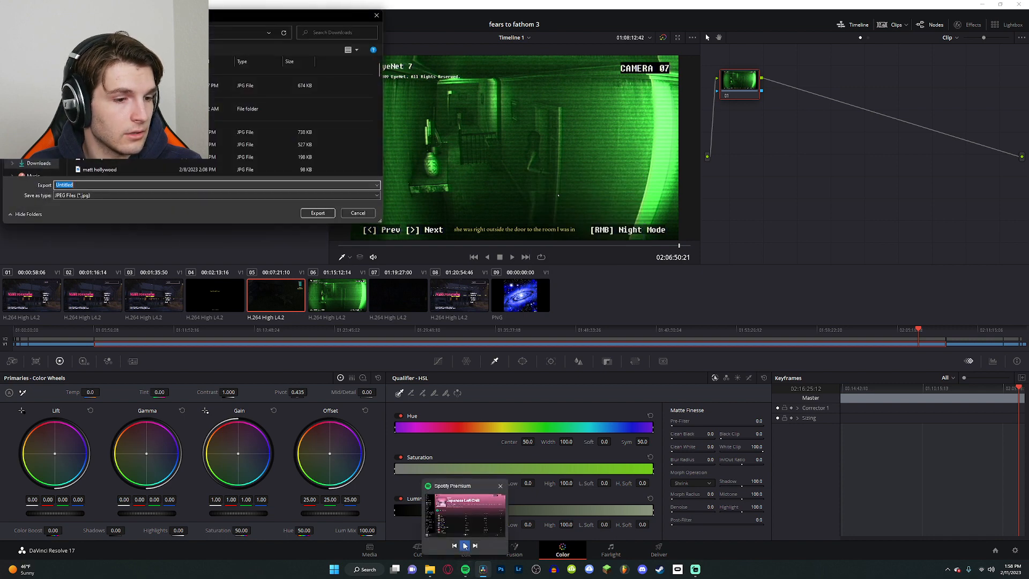
pyautogui.click(113, 184)
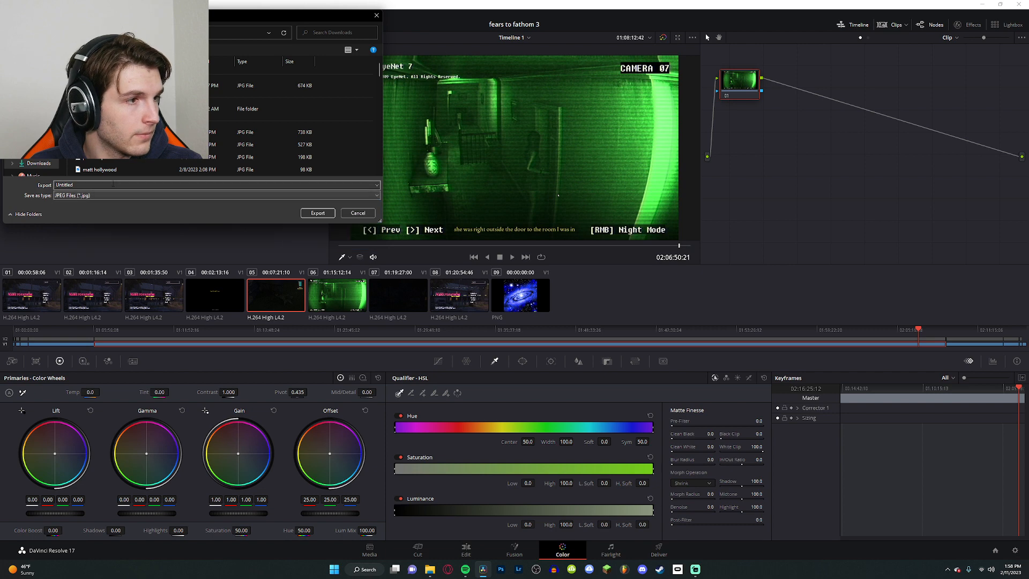
pyautogui.click(322, 213)
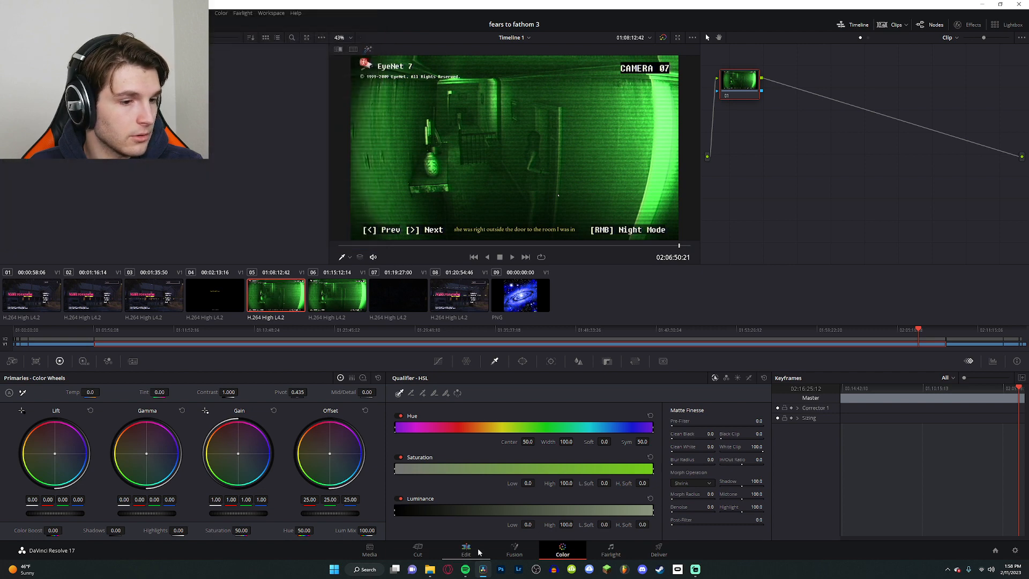
# Step: Make the Video 2 track visible again, queue the entire timeline under a renamed output file and start rendering it
pyautogui.click(466, 550)
pyautogui.click(274, 357)
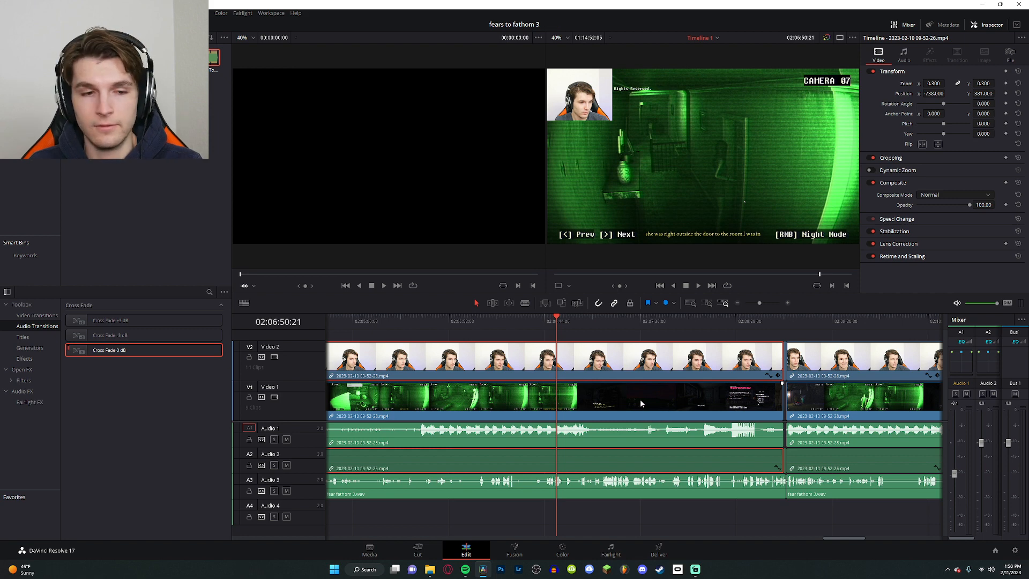
pyautogui.click(658, 549)
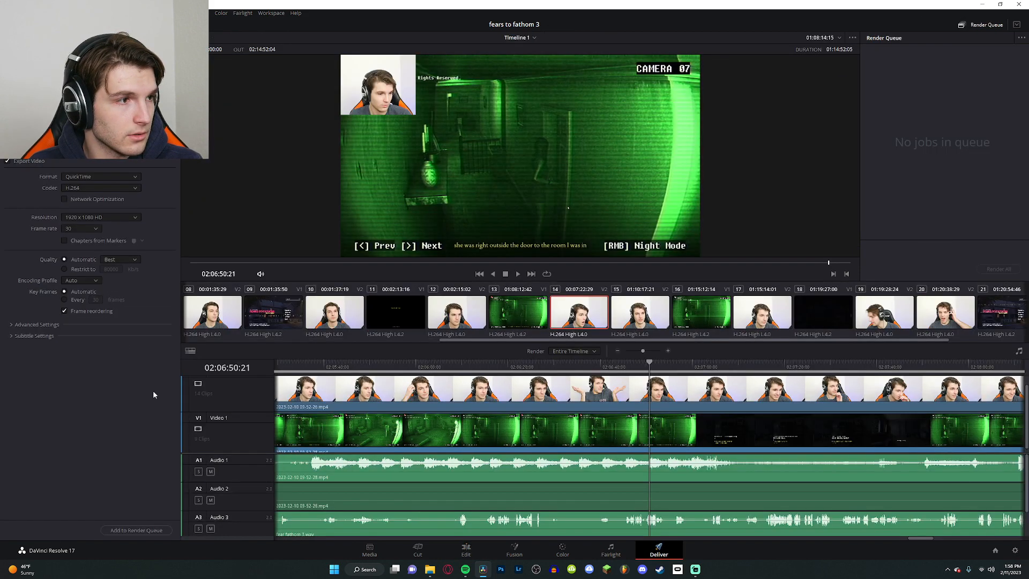
pyautogui.click(154, 531)
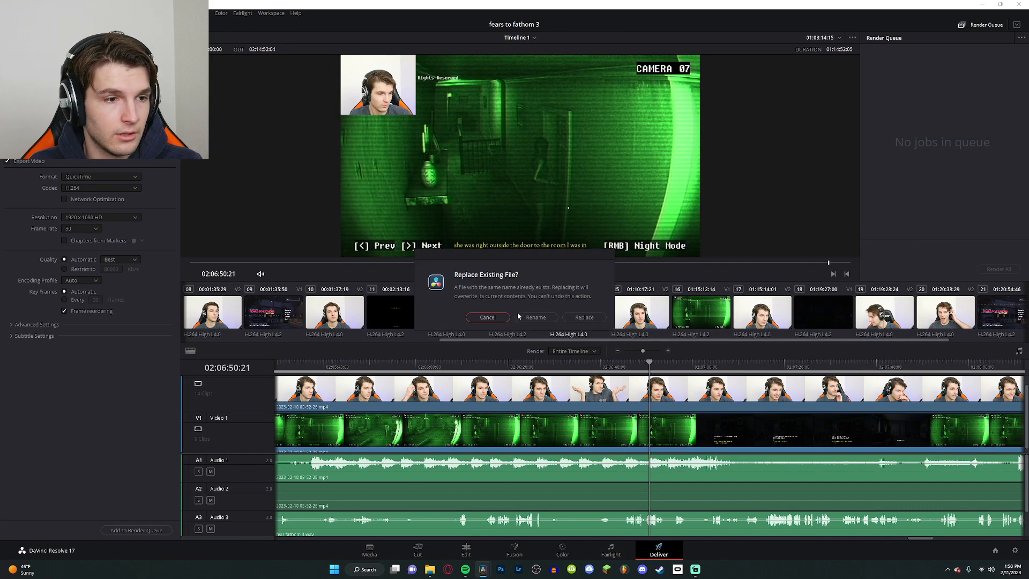
pyautogui.click(551, 320)
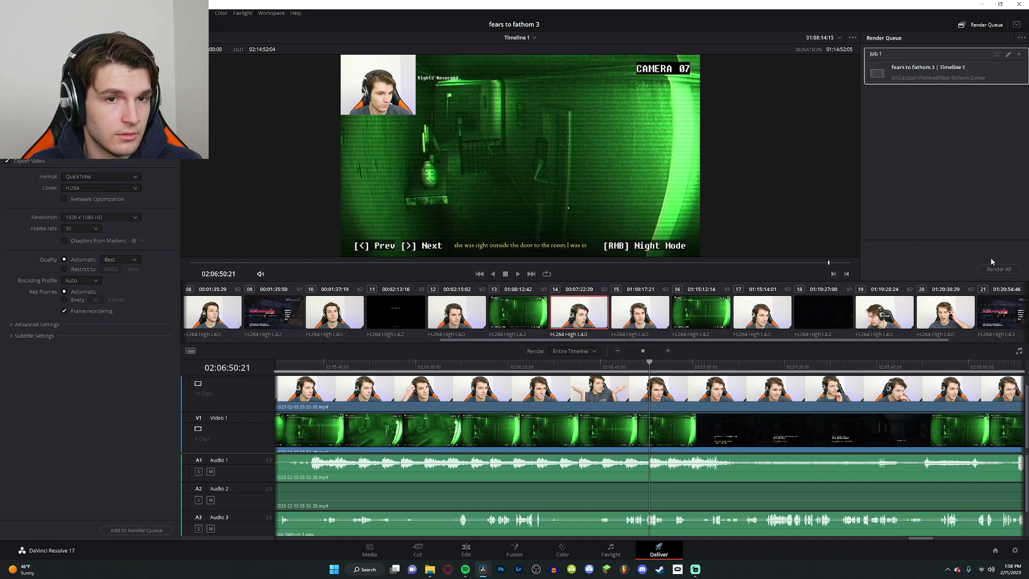
pyautogui.click(994, 269)
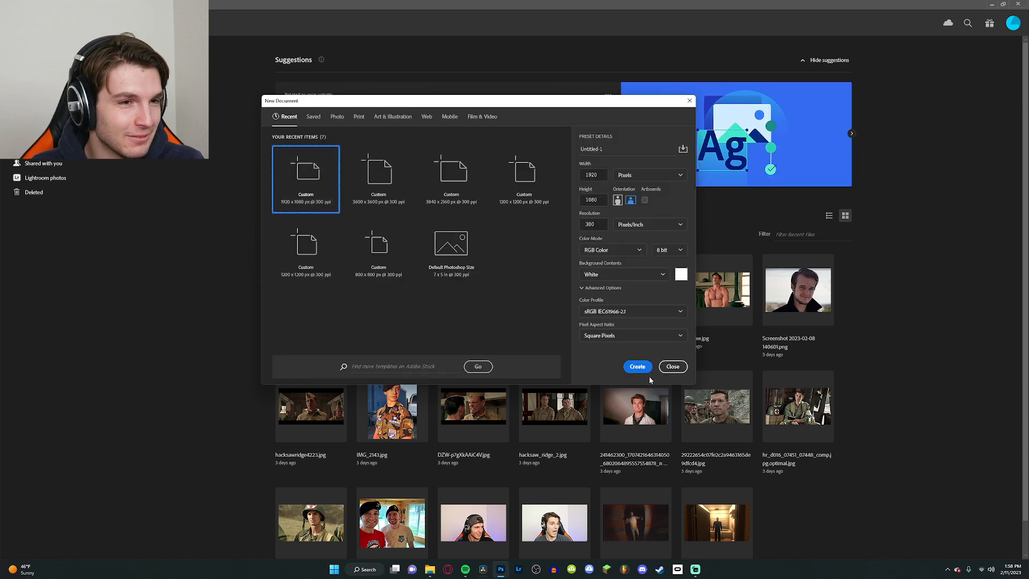
# Step: In Photoshop, create a 1920 × 1080 px document at 300 ppi and place the CAMERA 07 gameplay still in it
pyautogui.click(637, 368)
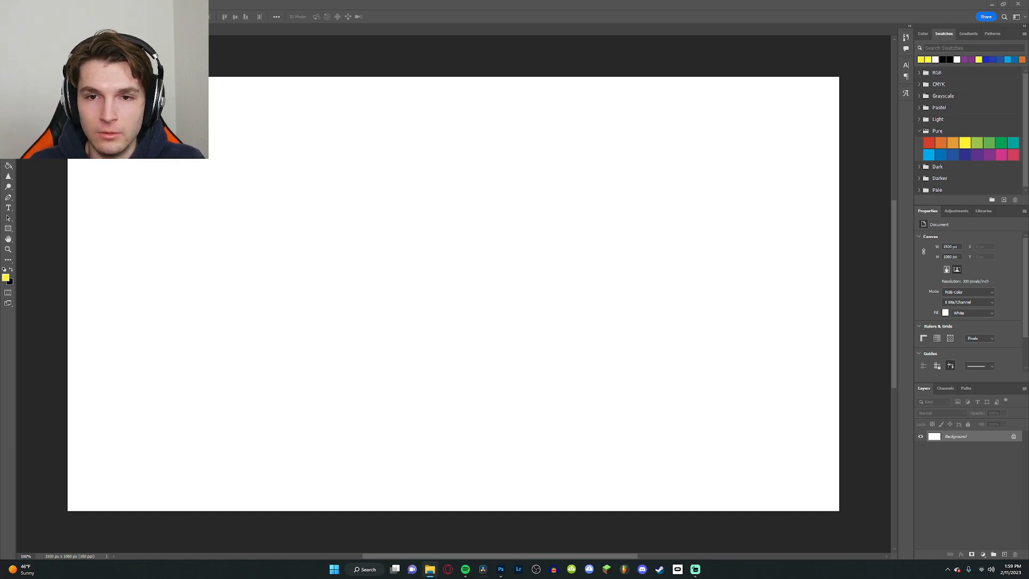
pyautogui.moveTo(630, 266); pyautogui.dragTo(538, 214)
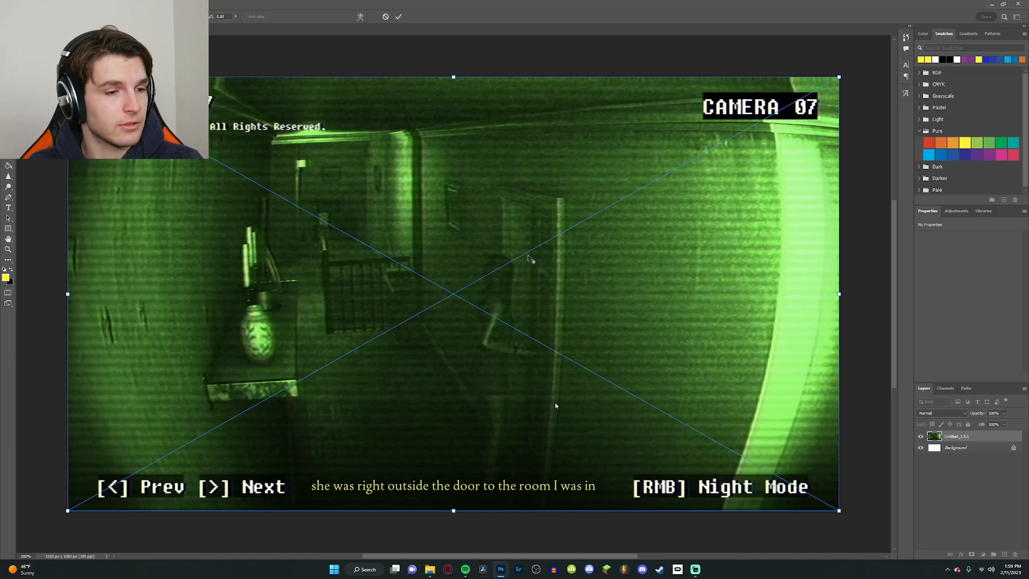
# Step: Enlarge the placed still beyond the canvas, tilt it clockwise by about 6° and position the figure near the door right of centre
pyautogui.scroll(-3, 527, 254)
pyautogui.moveTo(496, 380); pyautogui.dragTo(486, 358)
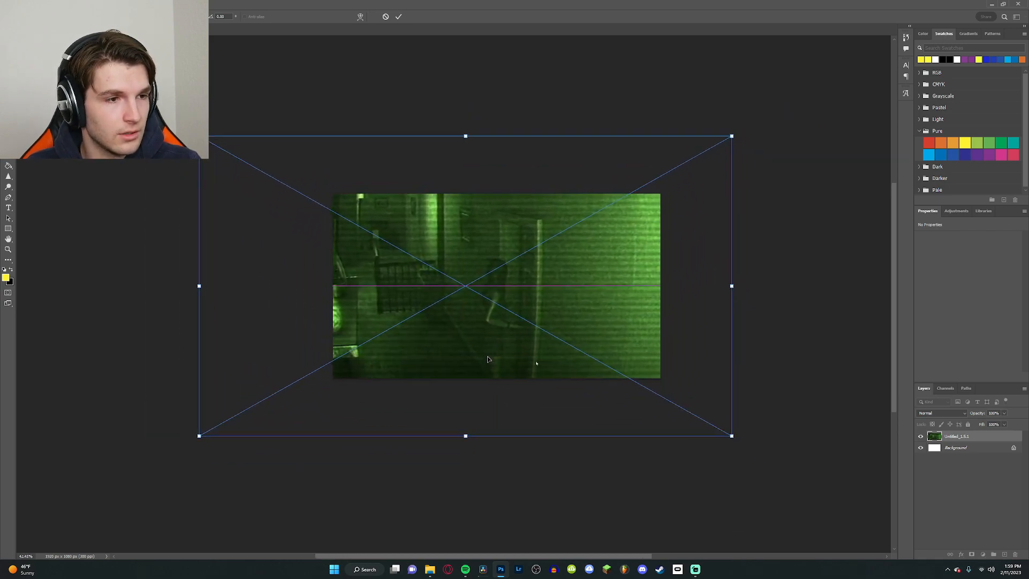
pyautogui.moveTo(765, 329); pyautogui.dragTo(653, 339)
pyautogui.moveTo(501, 113); pyautogui.dragTo(548, 63)
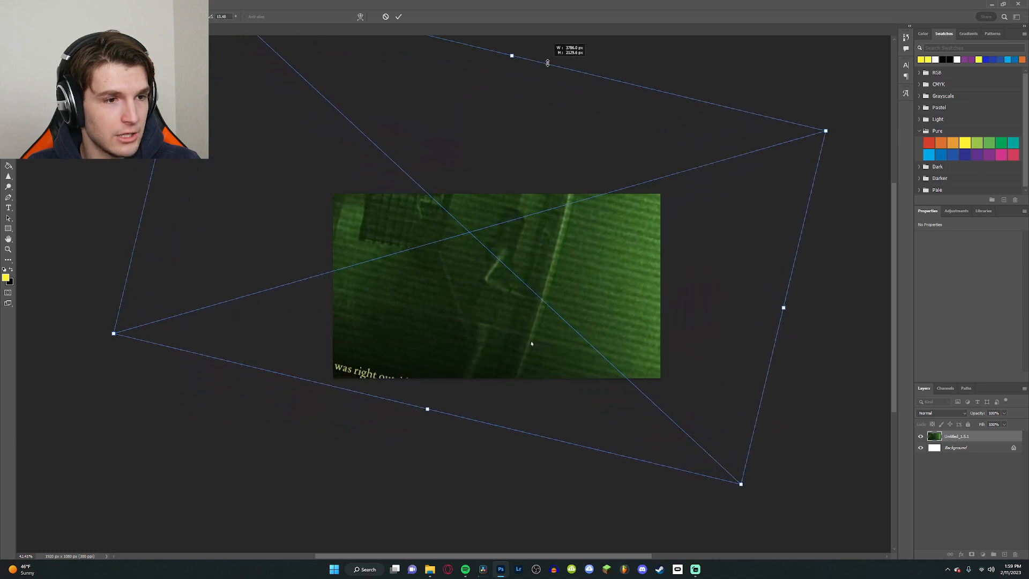
pyautogui.moveTo(557, 153); pyautogui.dragTo(603, 187)
pyautogui.moveTo(811, 132); pyautogui.dragTo(789, 102)
pyautogui.moveTo(738, 198); pyautogui.dragTo(749, 191)
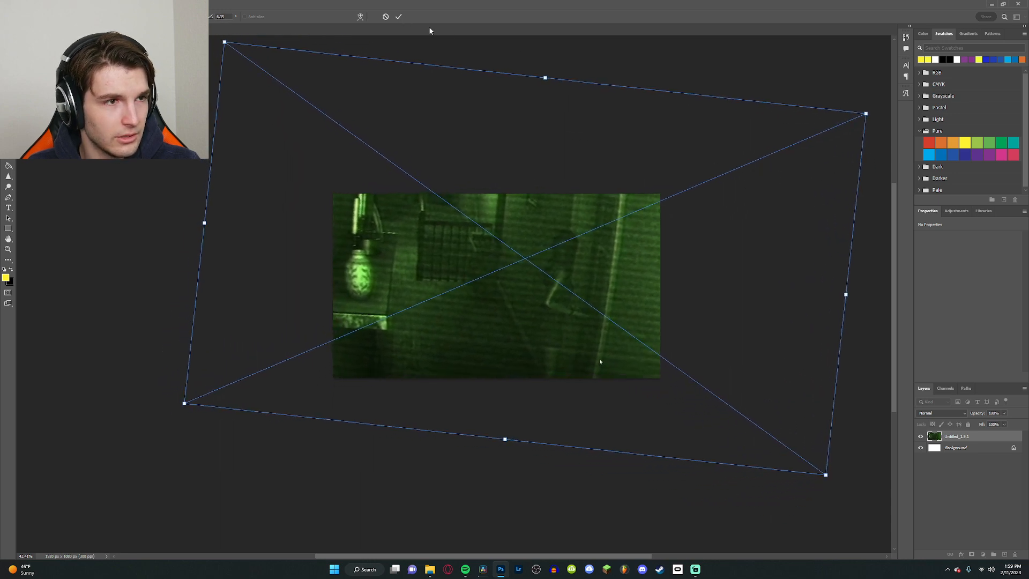
pyautogui.click(399, 17)
pyautogui.scroll(2, 578, 285)
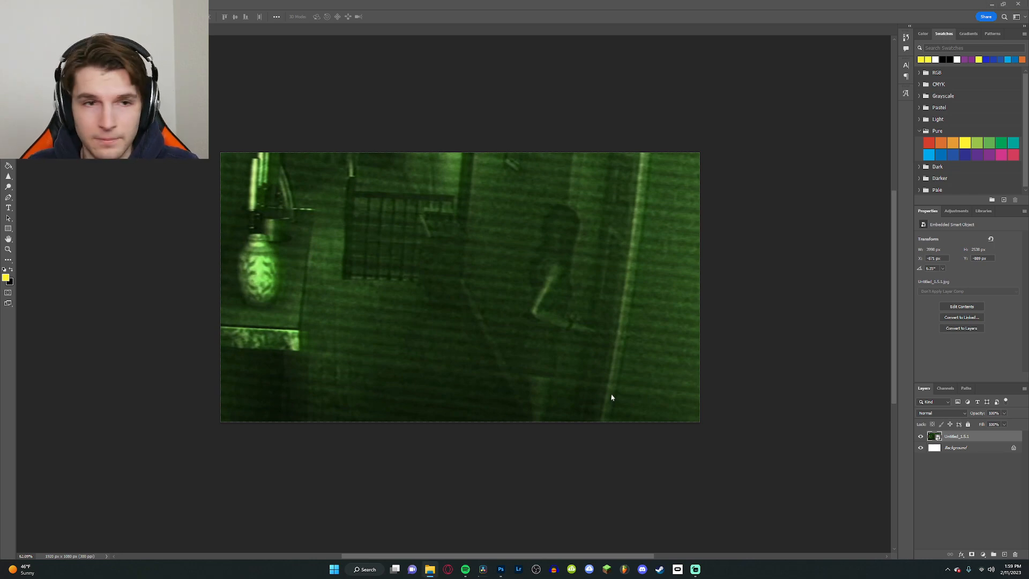
# Step: Review two earlier thumbnails for how the close-up face and background figure are arranged, and close the image viewer
pyautogui.doubleClick(612, 398)
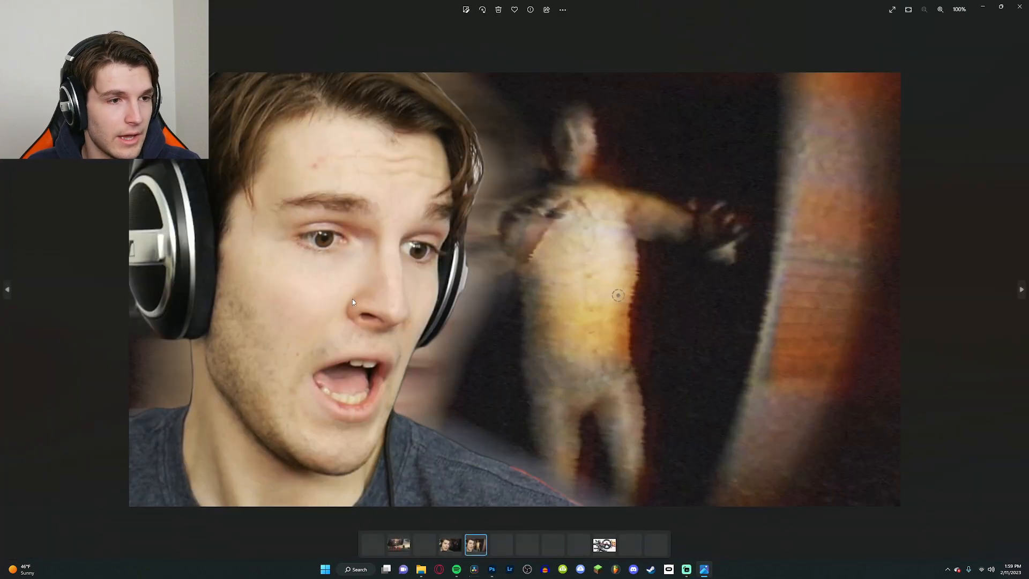
pyautogui.hotkey('alt', 'Tab')
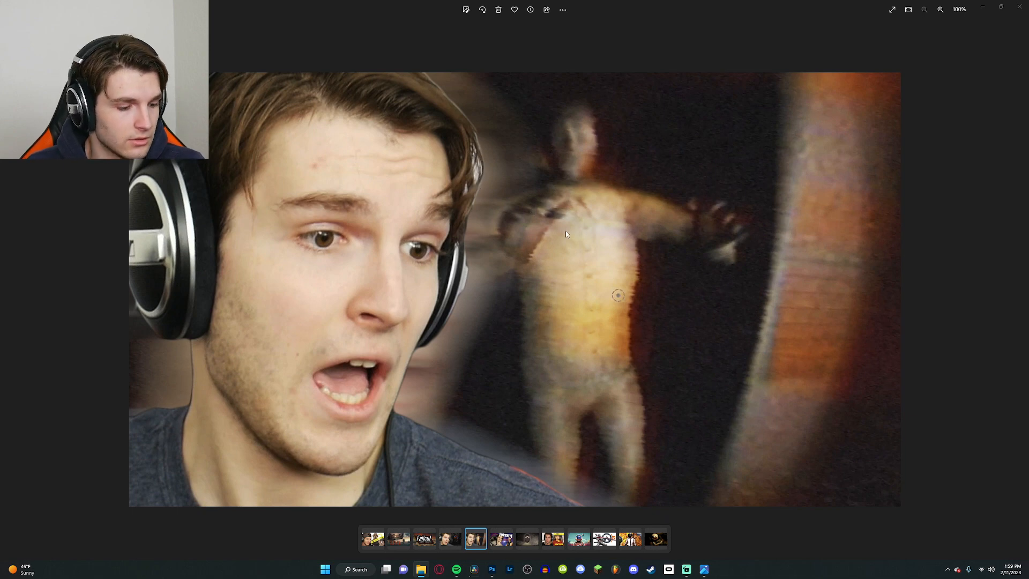
pyautogui.click(1020, 6)
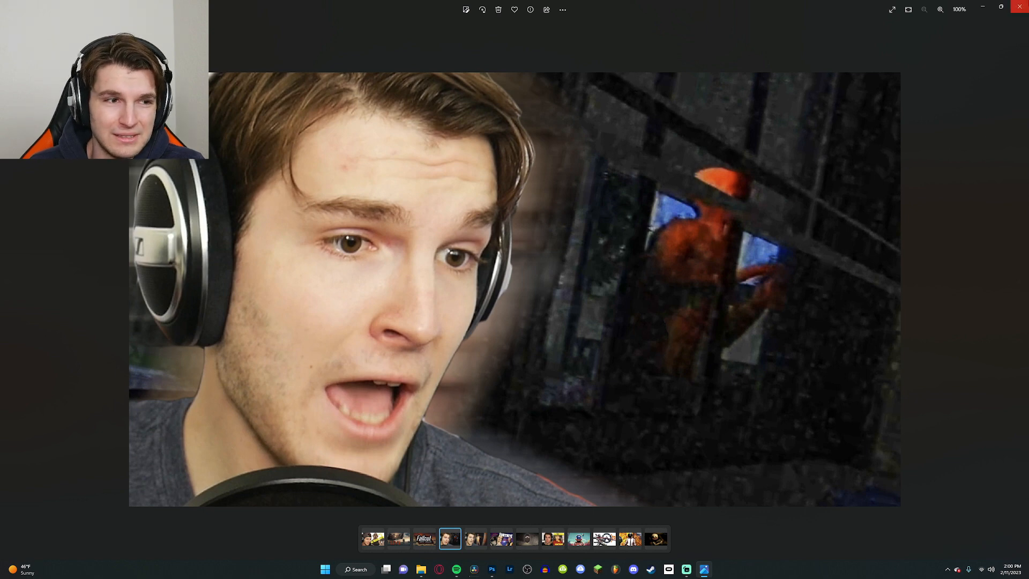
pyautogui.click(1019, 7)
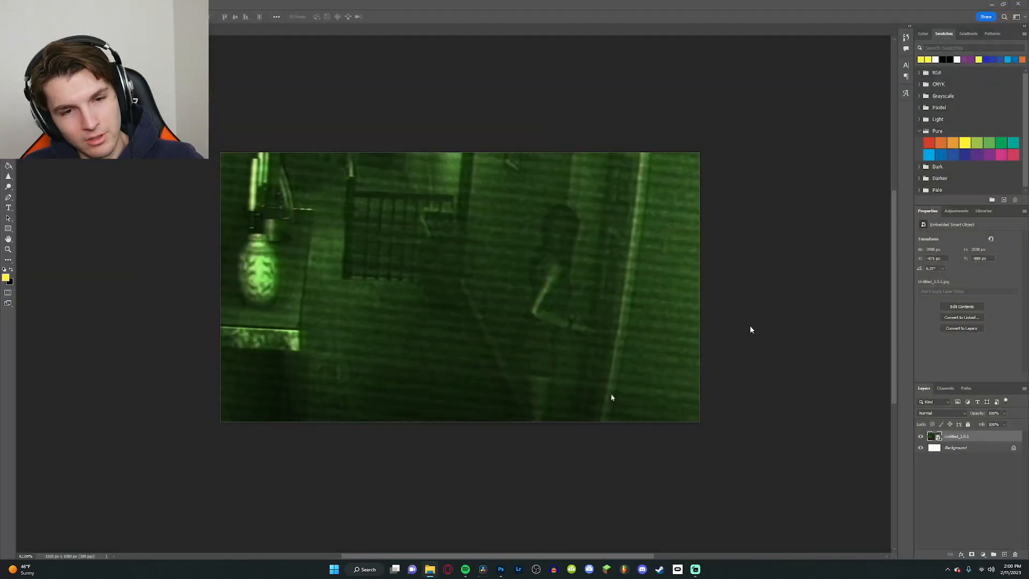
# Step: Rasterize the gameplay still layer, scale it up to about 4933 × 3131 px and reposition the figure within the canvas
pyautogui.rightClick(956, 436)
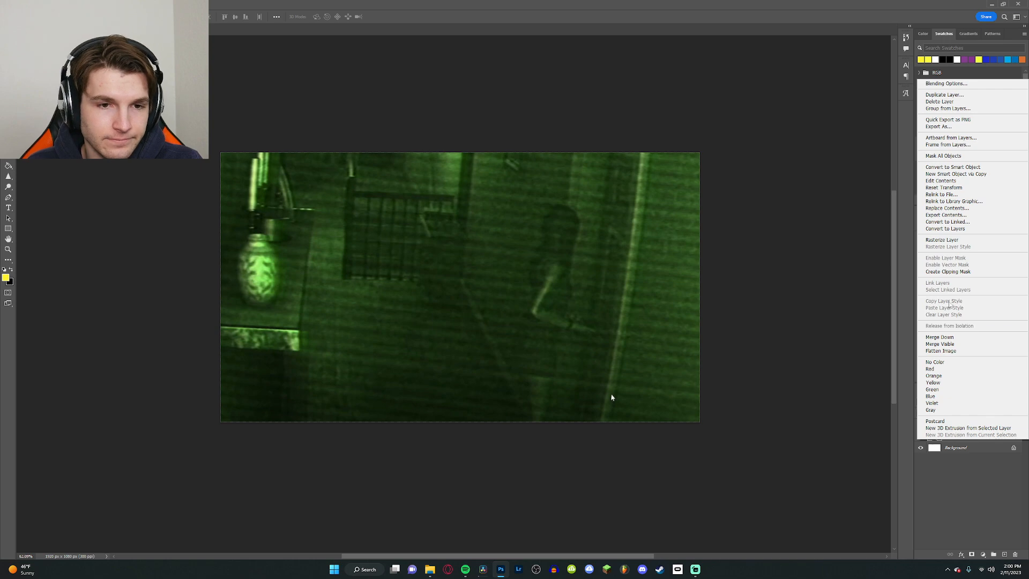
pyautogui.click(955, 241)
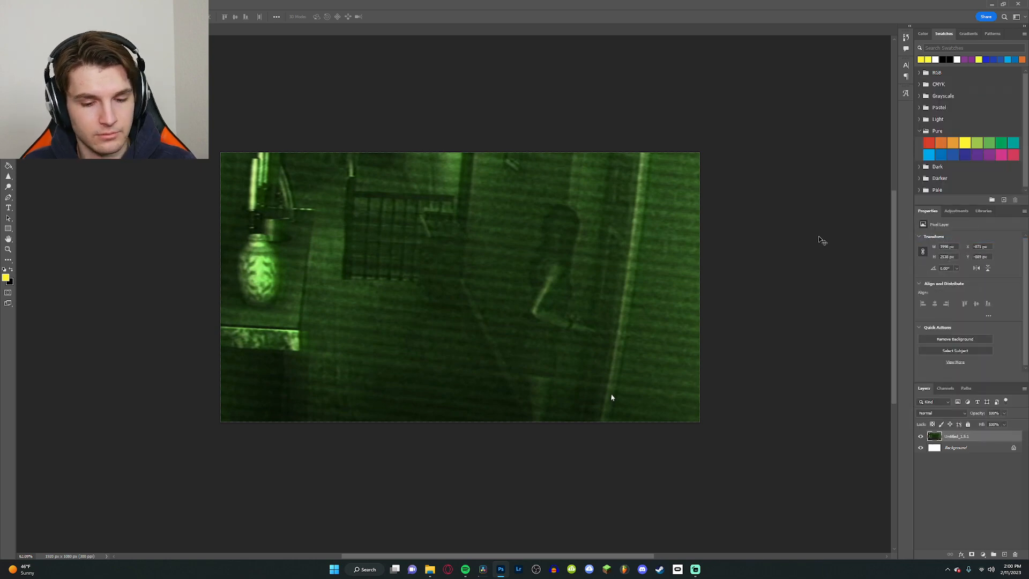
pyautogui.hotkey('ctrl', 't')
pyautogui.scroll(-5, 686, 290)
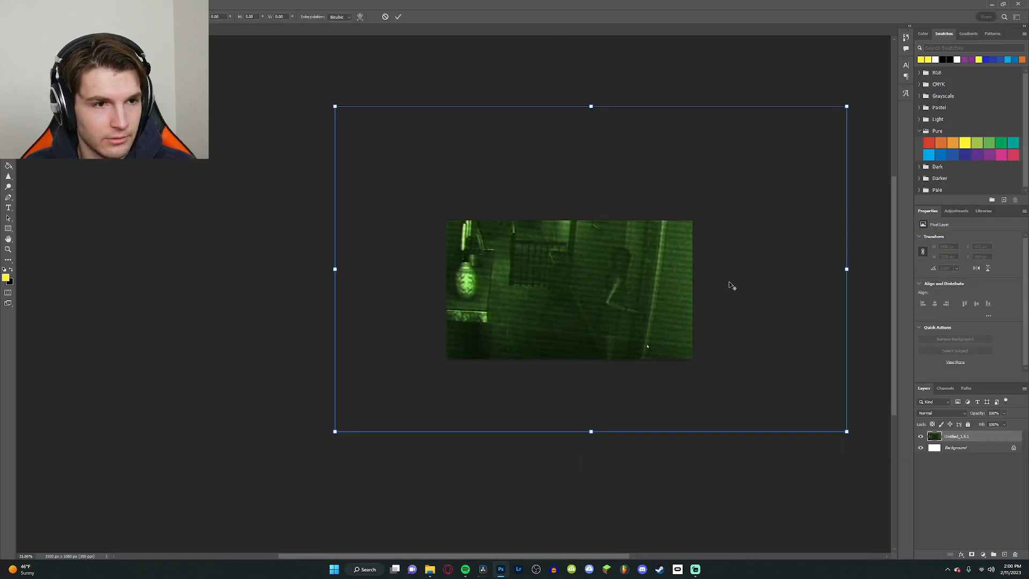
pyautogui.moveTo(697, 178); pyautogui.dragTo(758, 138)
pyautogui.moveTo(699, 198); pyautogui.dragTo(667, 207)
pyautogui.moveTo(739, 148); pyautogui.dragTo(740, 140)
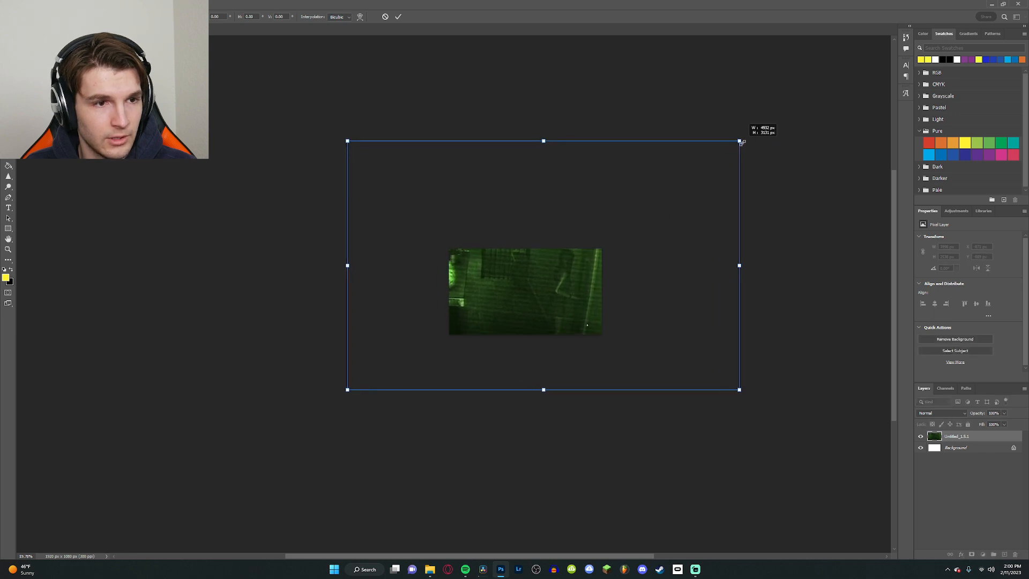
pyautogui.moveTo(701, 175); pyautogui.dragTo(696, 189)
pyautogui.click(398, 17)
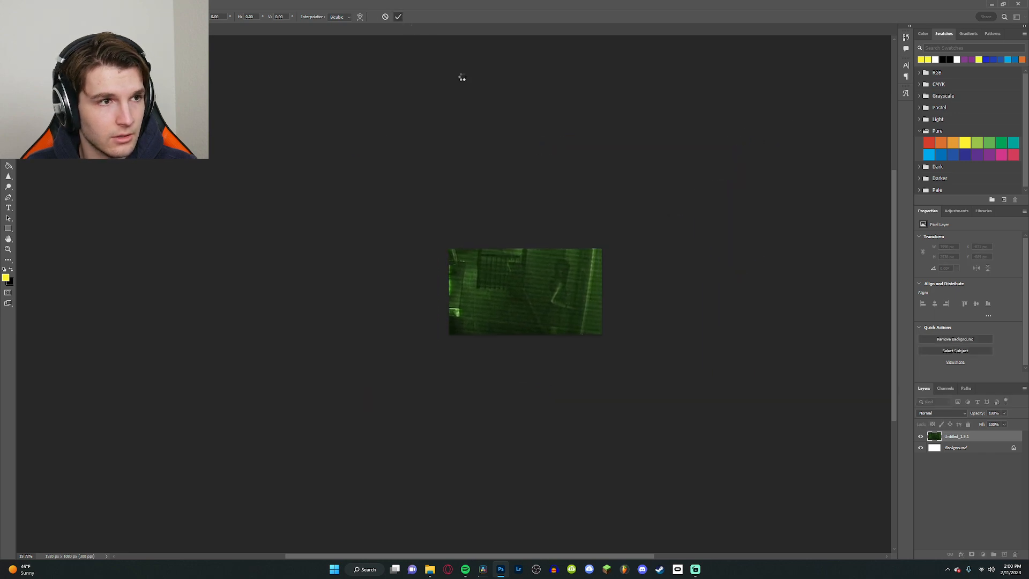
pyautogui.scroll(5, 538, 321)
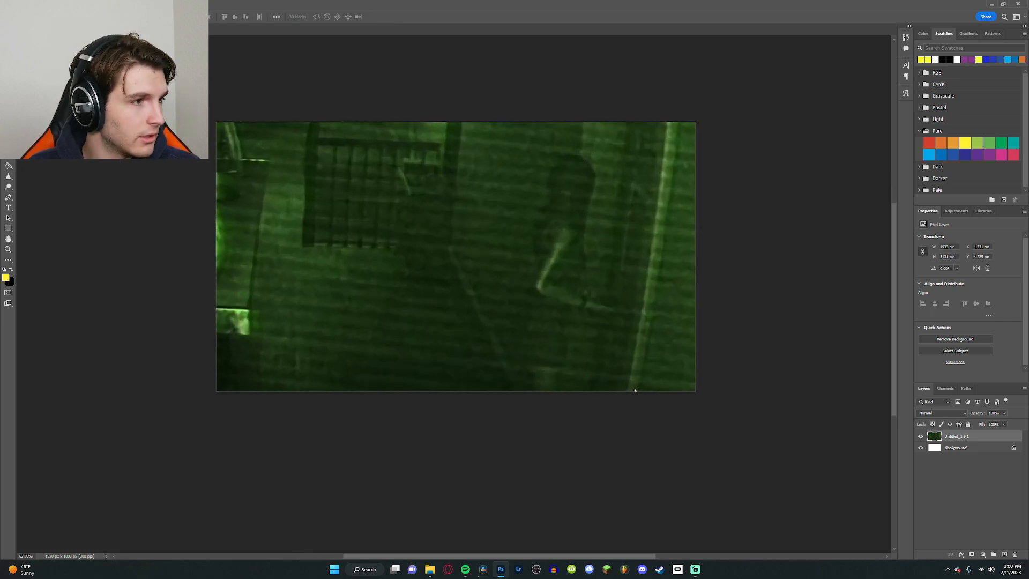
# Step: Select the dark figure beside the door frame with the Quick Selection tool, undoing the strokes that spoil its outline
pyautogui.click(8, 72)
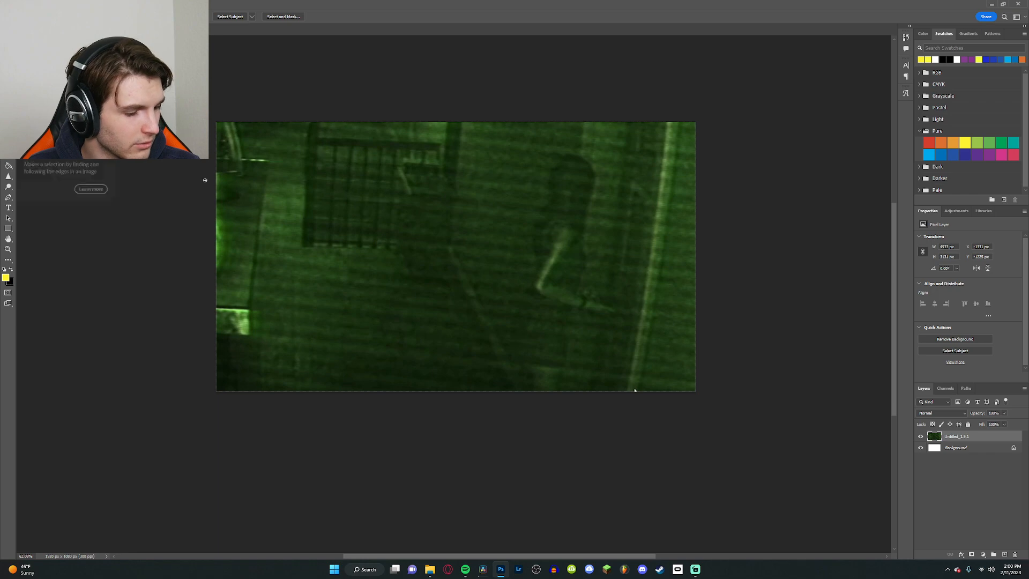
pyautogui.moveTo(576, 166)
pyautogui.mouseDown()
pyautogui.moveTo(560, 189)
pyautogui.moveTo(572, 159)
pyautogui.moveTo(550, 196)
pyautogui.moveTo(554, 214)
pyautogui.moveTo(580, 177)
pyautogui.moveTo(571, 262)
pyautogui.moveTo(559, 234)
pyautogui.moveTo(540, 300)
pyautogui.mouseUp()
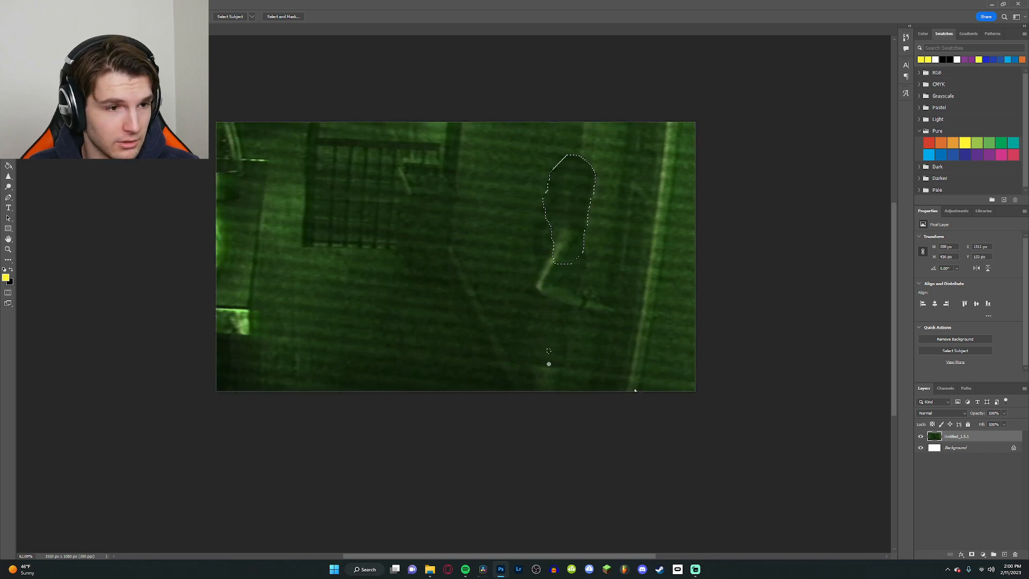
pyautogui.moveTo(548, 363)
pyautogui.mouseDown()
pyautogui.moveTo(555, 373)
pyautogui.moveTo(563, 323)
pyautogui.moveTo(555, 340)
pyautogui.moveTo(543, 275)
pyautogui.mouseUp()
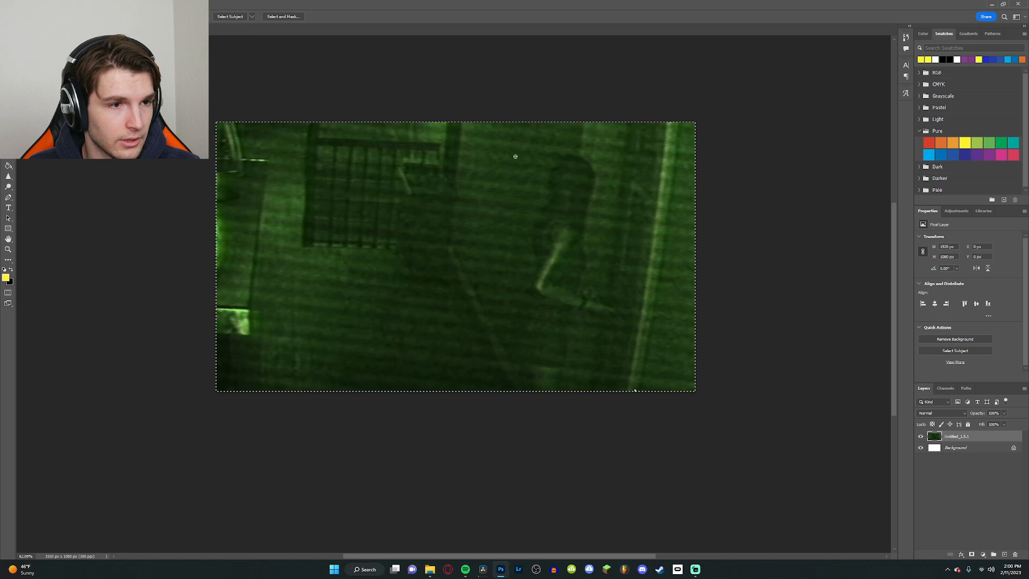
pyautogui.moveTo(514, 156)
pyautogui.mouseDown()
pyautogui.moveTo(626, 132)
pyautogui.moveTo(674, 245)
pyautogui.moveTo(695, 350)
pyautogui.moveTo(676, 384)
pyautogui.moveTo(639, 341)
pyautogui.moveTo(448, 287)
pyautogui.moveTo(446, 169)
pyautogui.moveTo(318, 339)
pyautogui.moveTo(211, 200)
pyautogui.moveTo(296, 323)
pyautogui.moveTo(250, 278)
pyautogui.moveTo(300, 292)
pyautogui.moveTo(221, 154)
pyautogui.moveTo(465, 311)
pyautogui.moveTo(474, 301)
pyautogui.moveTo(491, 386)
pyautogui.moveTo(516, 384)
pyautogui.moveTo(535, 318)
pyautogui.moveTo(530, 341)
pyautogui.mouseUp()
pyautogui.hotkey('ctrl', 'z')
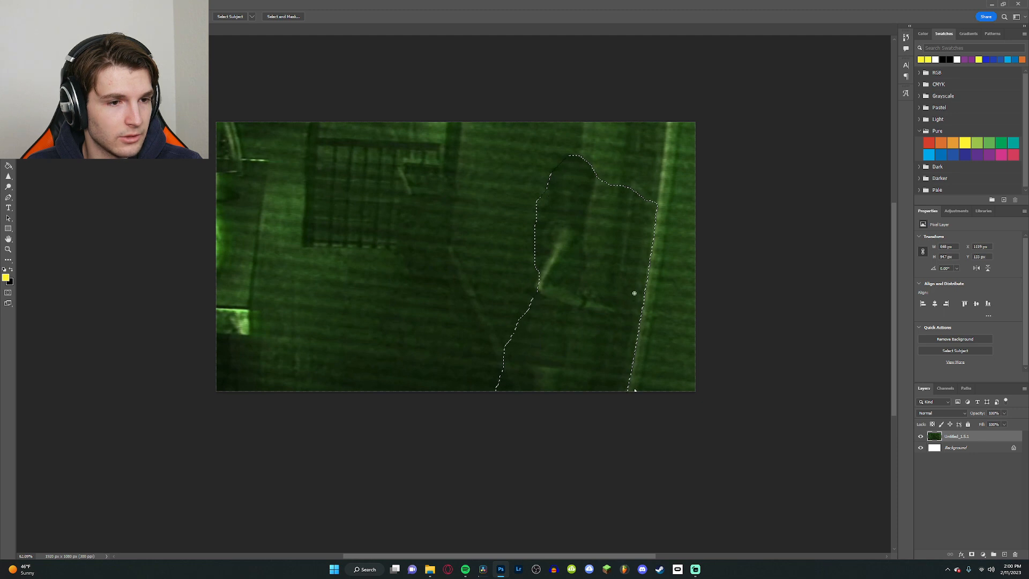
pyautogui.moveTo(655, 263)
pyautogui.mouseDown()
pyautogui.moveTo(646, 244)
pyautogui.moveTo(610, 294)
pyautogui.moveTo(632, 326)
pyautogui.moveTo(613, 351)
pyautogui.moveTo(600, 351)
pyautogui.moveTo(599, 337)
pyautogui.mouseUp()
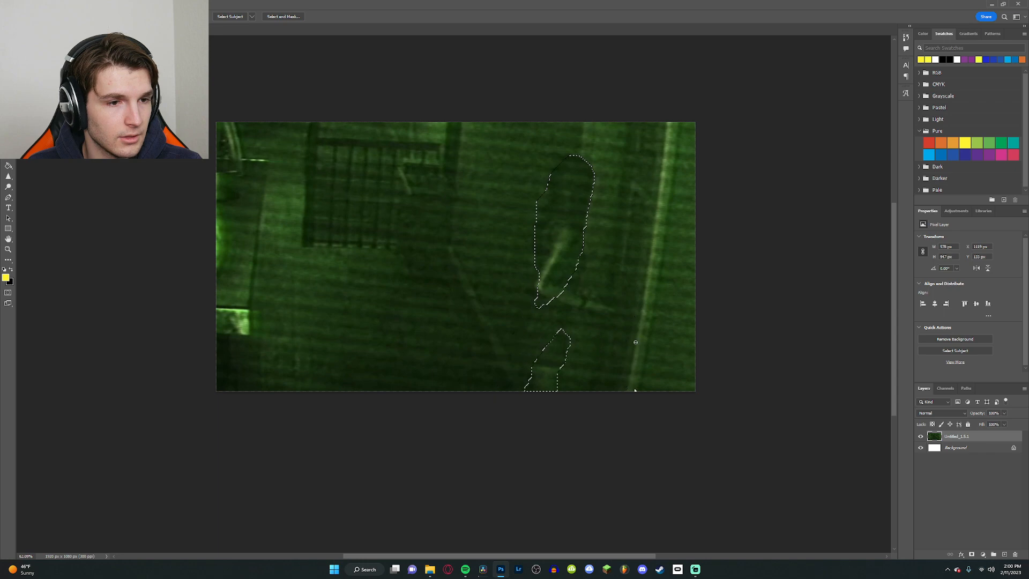
pyautogui.hotkey('ctrl', 'z')
# Step: Try to refine the figure's selection in Select and Mask, cancel the refinement and close Photoshop
pyautogui.rightClick(551, 206)
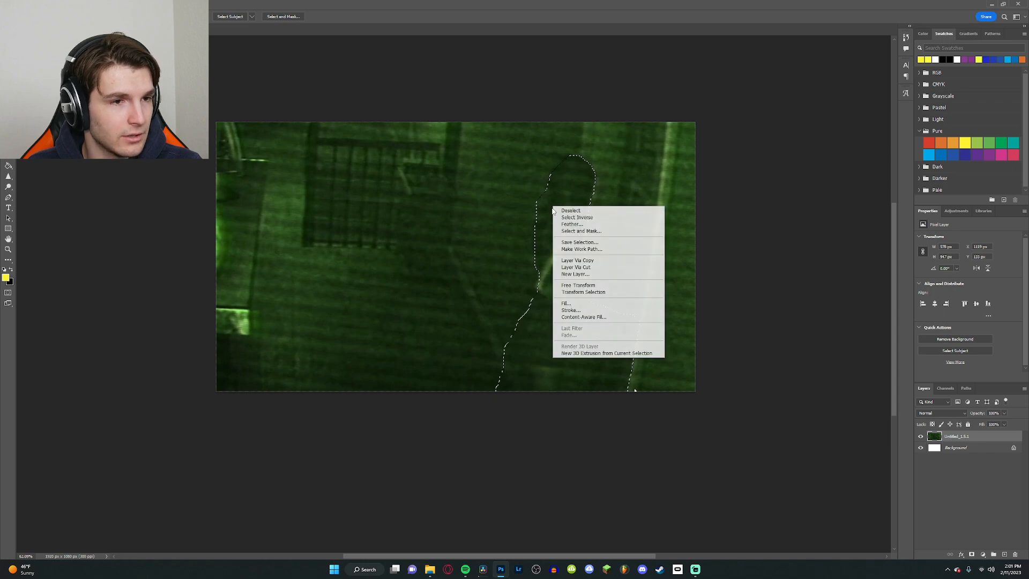
pyautogui.click(591, 232)
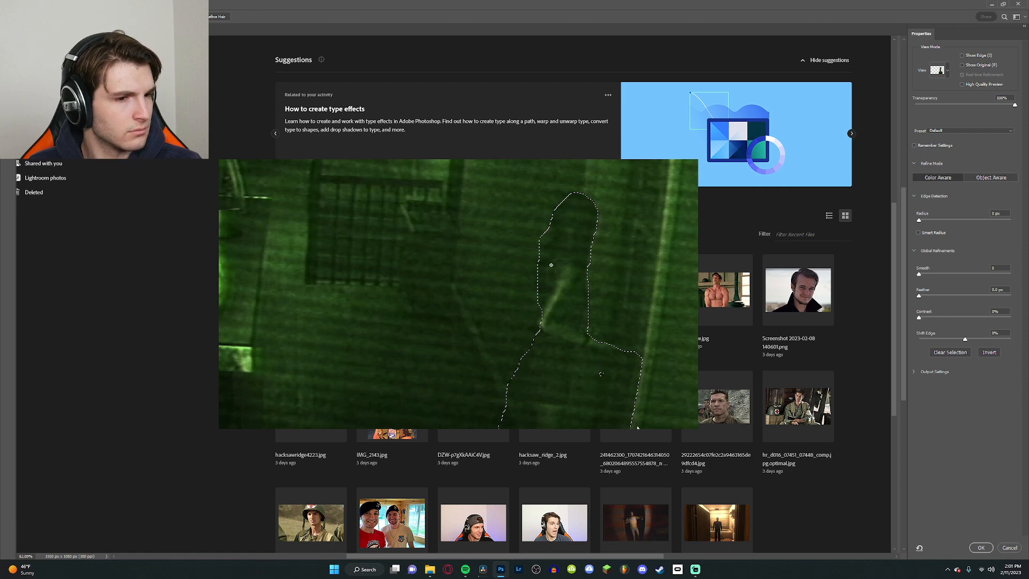
pyautogui.click(1010, 547)
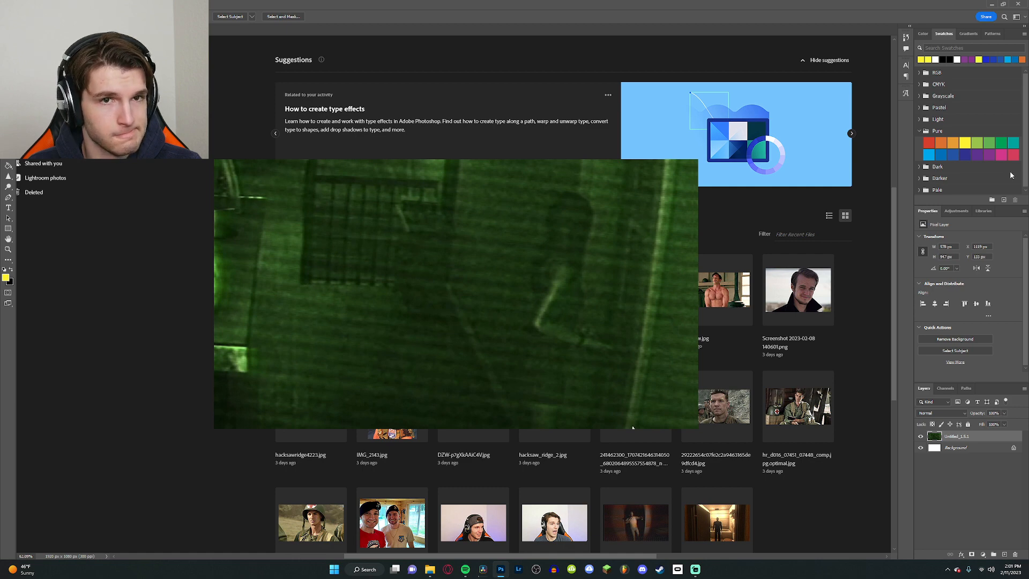
pyautogui.click(1024, 4)
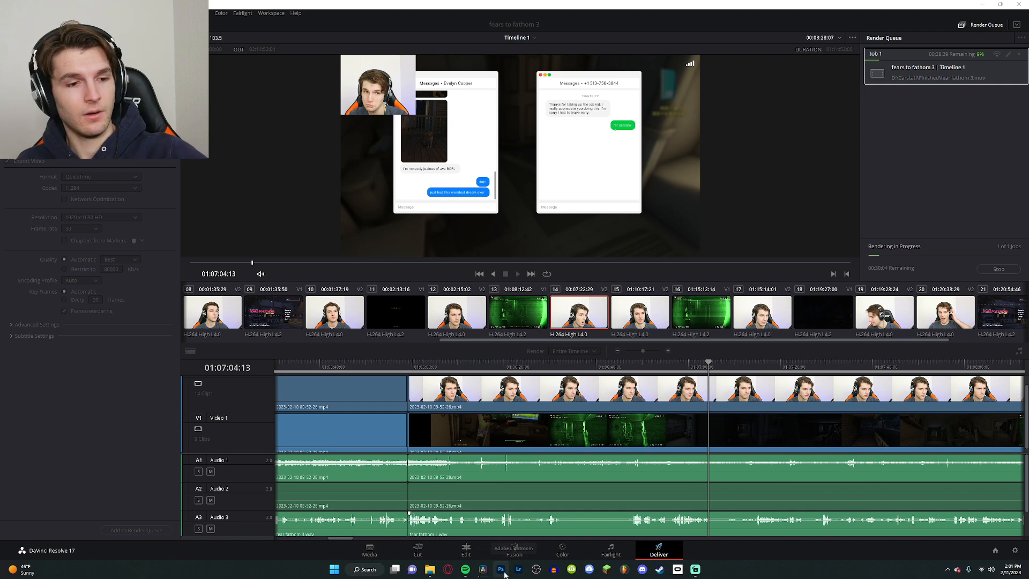
# Step: Reopen Photoshop, create a new 1920 × 1080 px document at 300 ppi and place the CAMERA 07 still in it
pyautogui.click(501, 569)
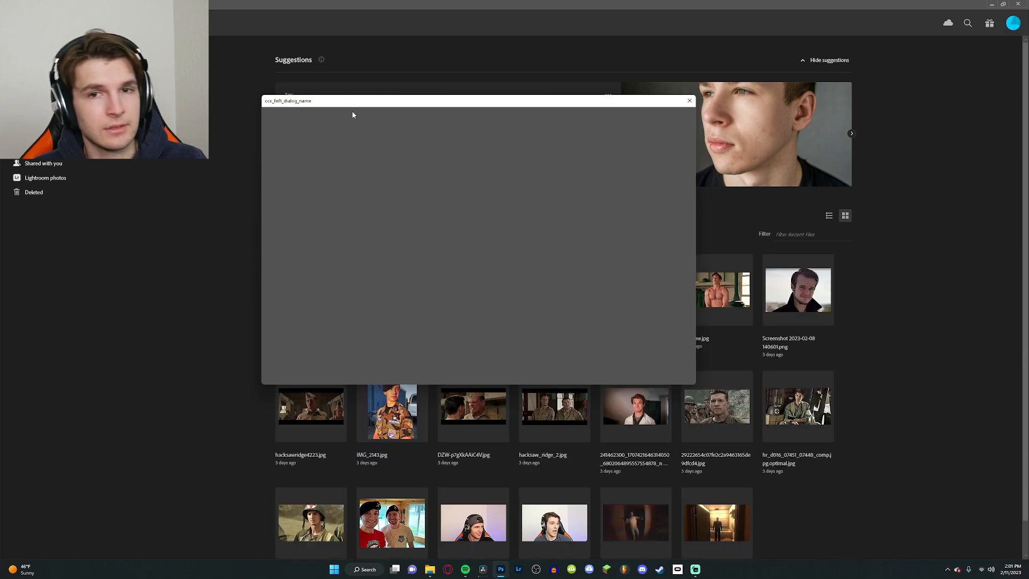
pyautogui.click(637, 366)
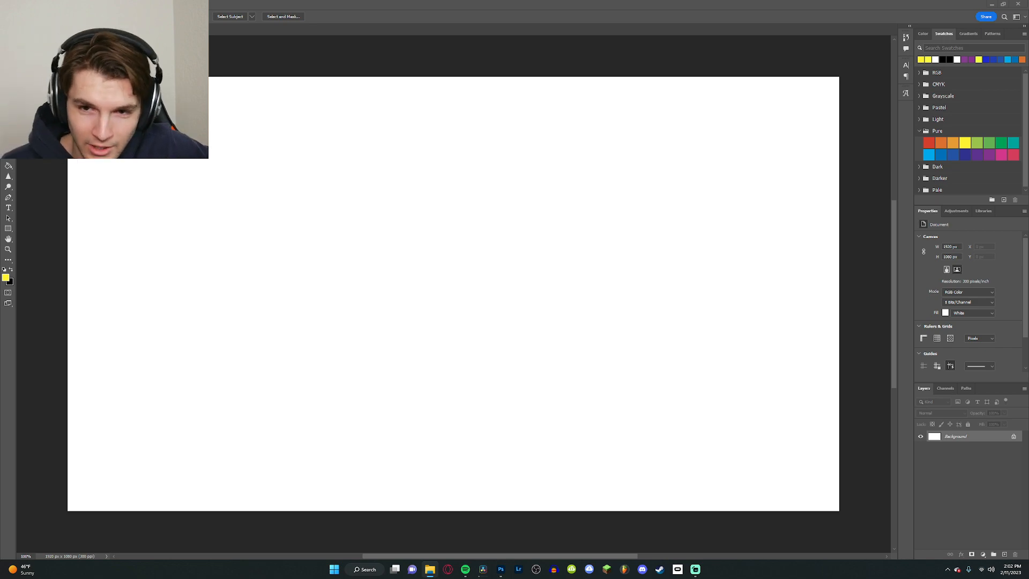
pyautogui.moveTo(895, 343); pyautogui.dragTo(450, 338)
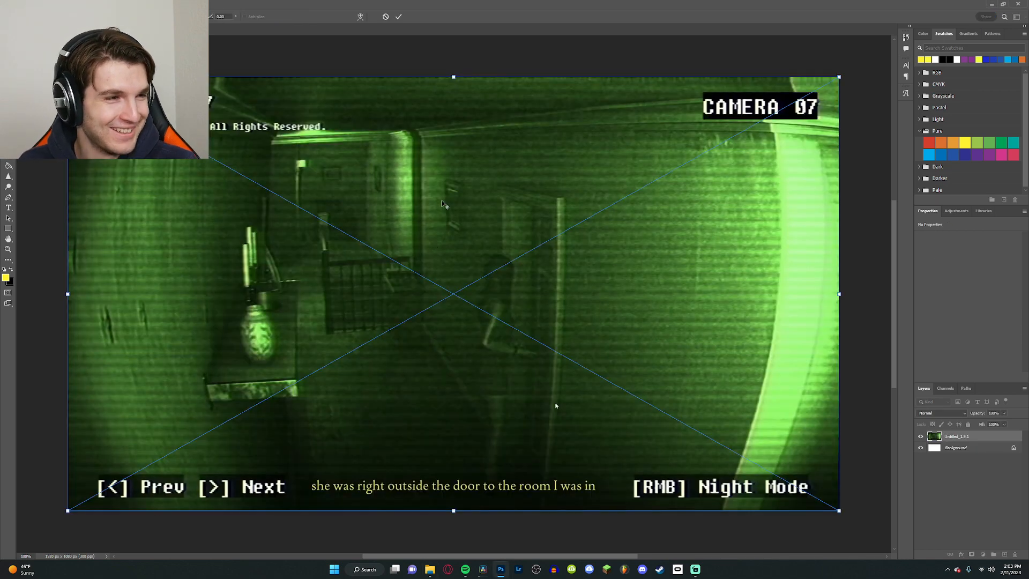
# Step: Enlarge the placed still well beyond the canvas, rotate it about 8.5° clockwise with the figure in frame, and rasterize its layer
pyautogui.scroll(-5, 442, 231)
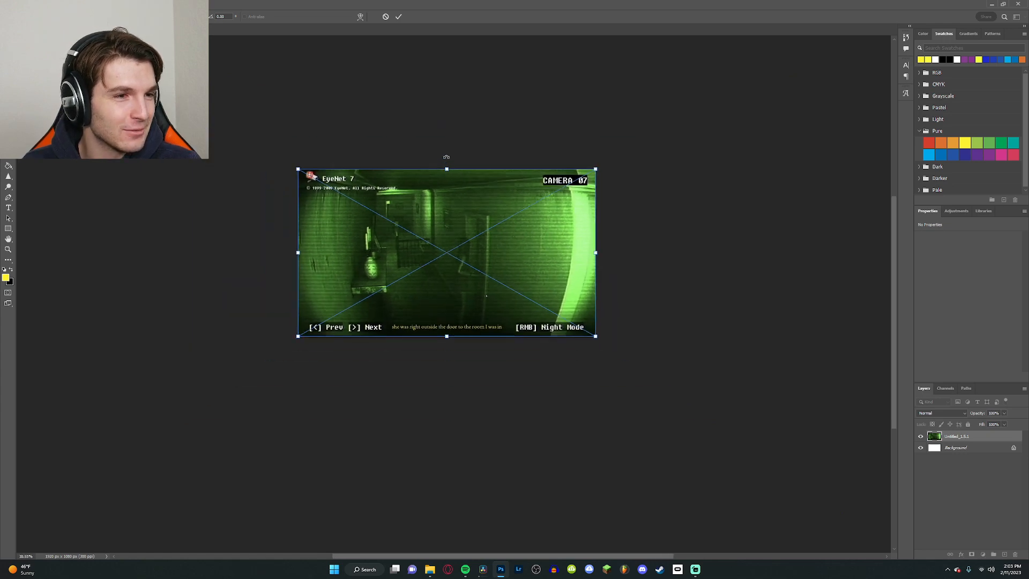
pyautogui.moveTo(448, 157); pyautogui.dragTo(448, 76)
pyautogui.moveTo(484, 220); pyautogui.dragTo(450, 242)
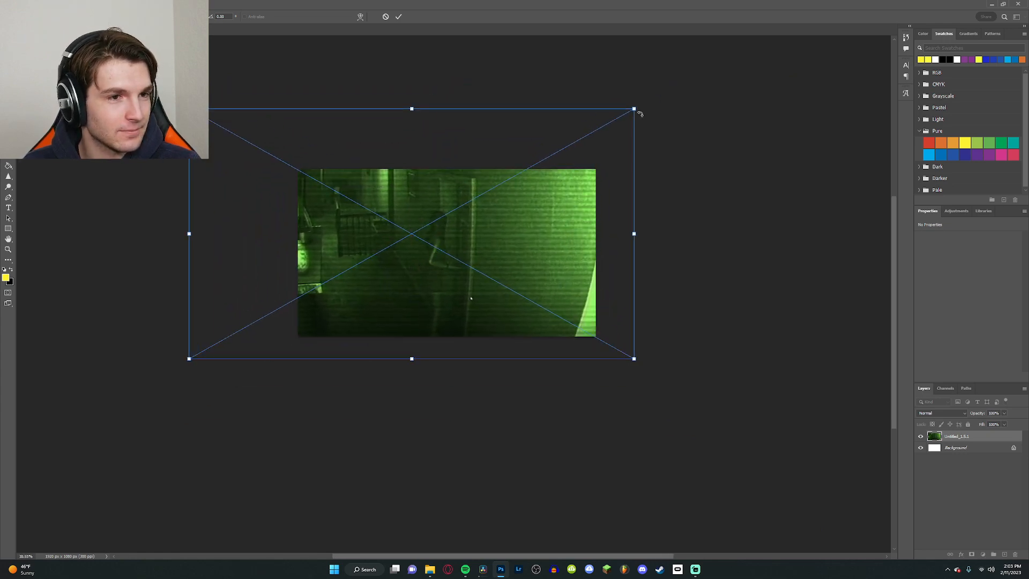
pyautogui.moveTo(633, 106); pyautogui.dragTo(726, 55)
pyautogui.moveTo(618, 172)
pyautogui.mouseDown()
pyautogui.moveTo(595, 203)
pyautogui.moveTo(572, 202)
pyautogui.moveTo(635, 196)
pyautogui.moveTo(631, 187)
pyautogui.mouseUp()
pyautogui.moveTo(791, 178); pyautogui.dragTo(669, 206)
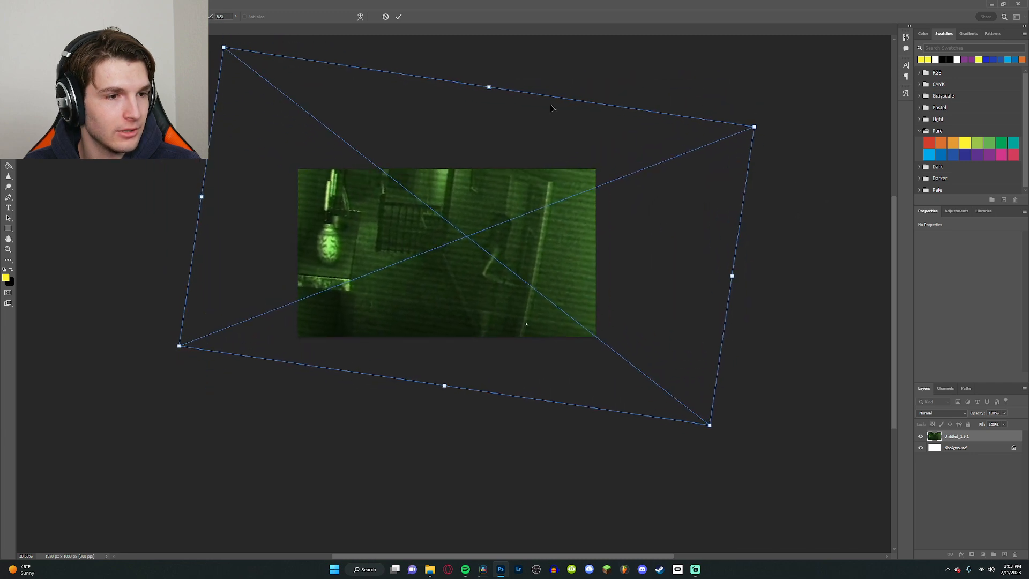
pyautogui.click(399, 16)
pyautogui.scroll(5, 501, 289)
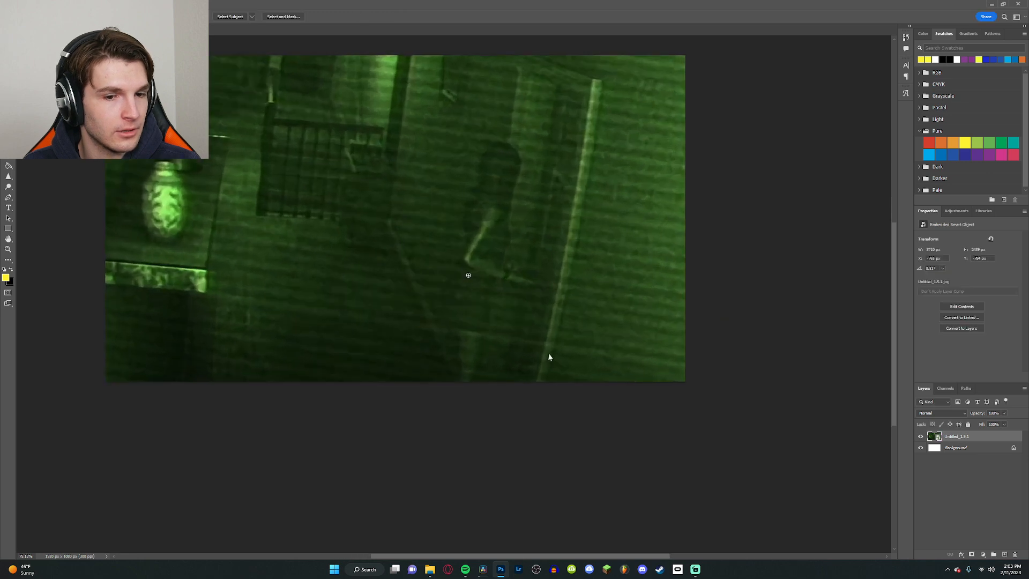
pyautogui.rightClick(959, 437)
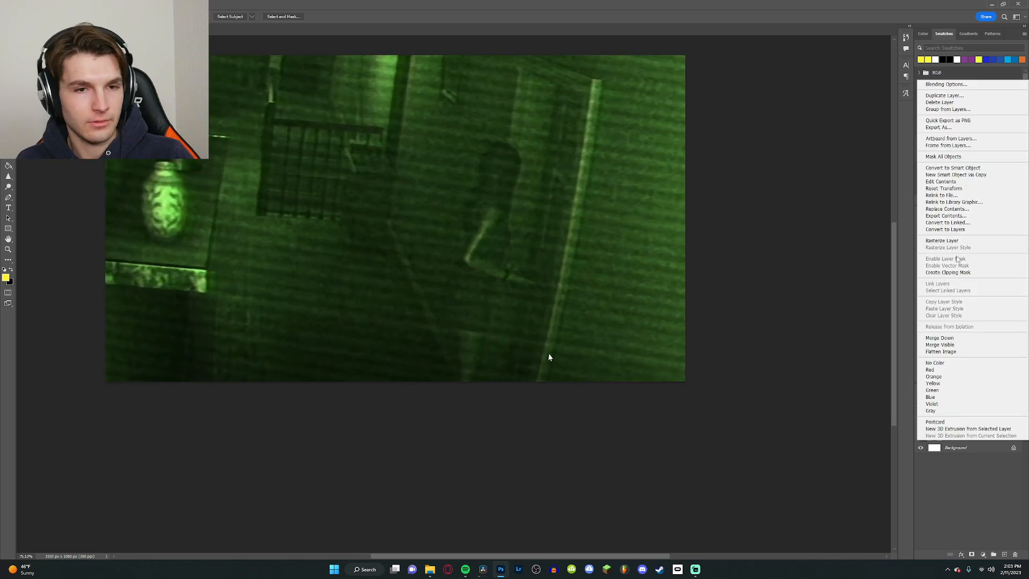
pyautogui.click(954, 240)
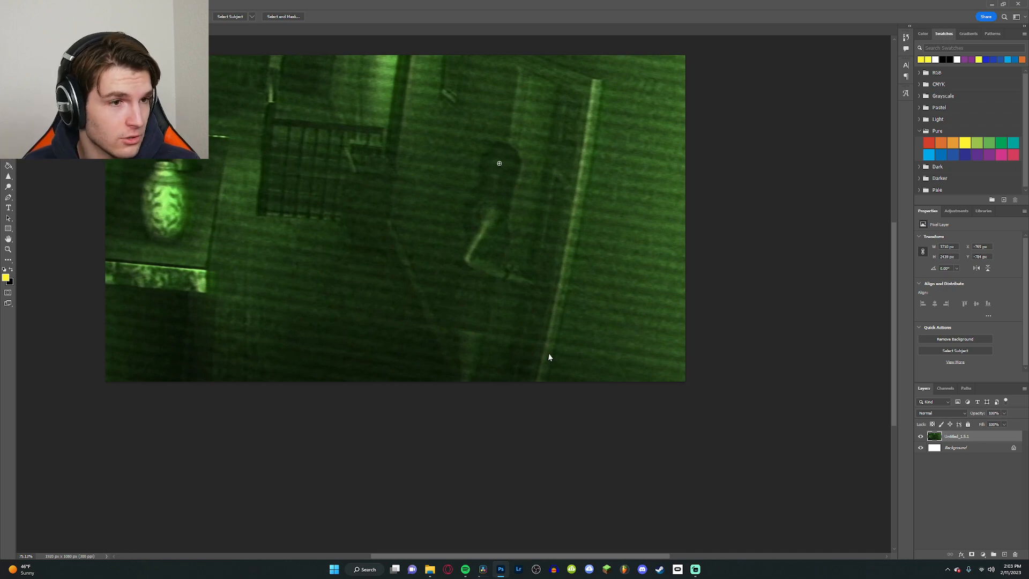
# Step: Try to select the dark figure with the Quick Selection tool and clear the selection
pyautogui.moveTo(499, 163)
pyautogui.mouseDown()
pyautogui.moveTo(503, 181)
pyautogui.moveTo(518, 152)
pyautogui.moveTo(496, 148)
pyautogui.moveTo(486, 161)
pyautogui.moveTo(497, 245)
pyautogui.moveTo(471, 363)
pyautogui.moveTo(466, 317)
pyautogui.moveTo(461, 338)
pyautogui.moveTo(469, 257)
pyautogui.mouseUp()
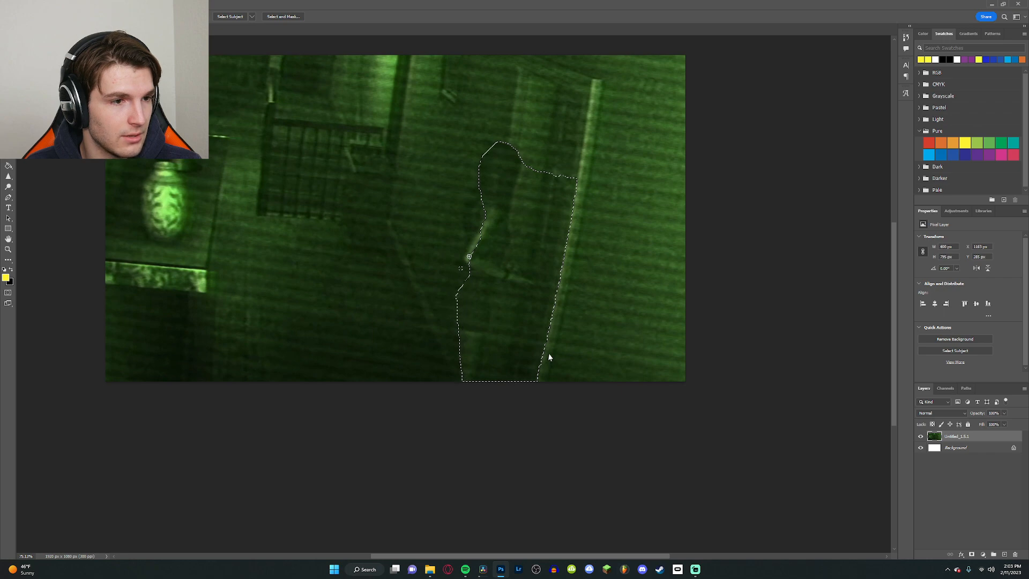
pyautogui.hotkey('ctrl', 'a')
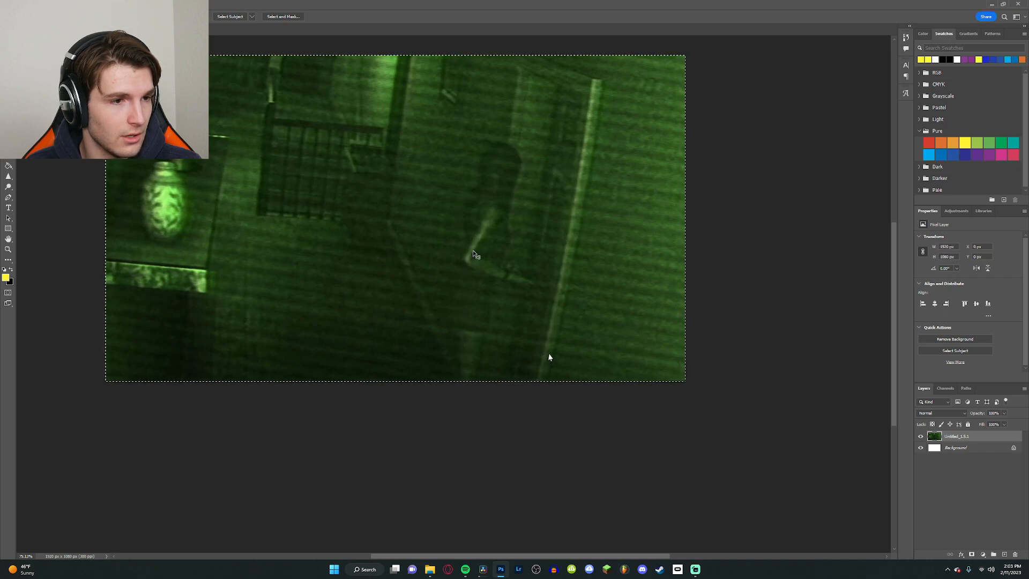
pyautogui.hotkey('ctrl', 'z')
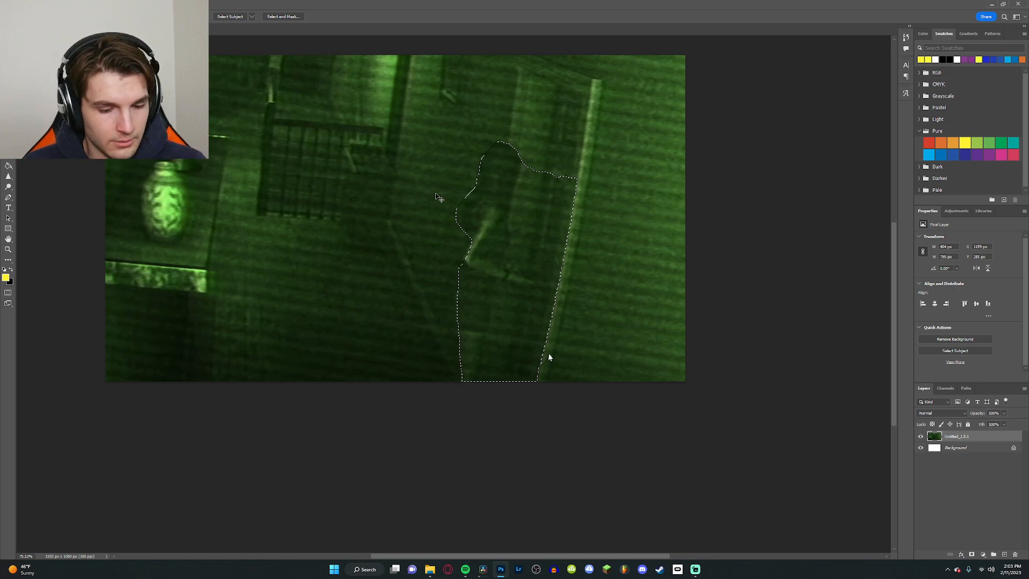
pyautogui.hotkey('ctrl', 'd')
# Step: Apply a Brightness/Contrast adjustment with a value of 50 to the still layer
pyautogui.hotkey('alt', 'i')
pyautogui.press('j')
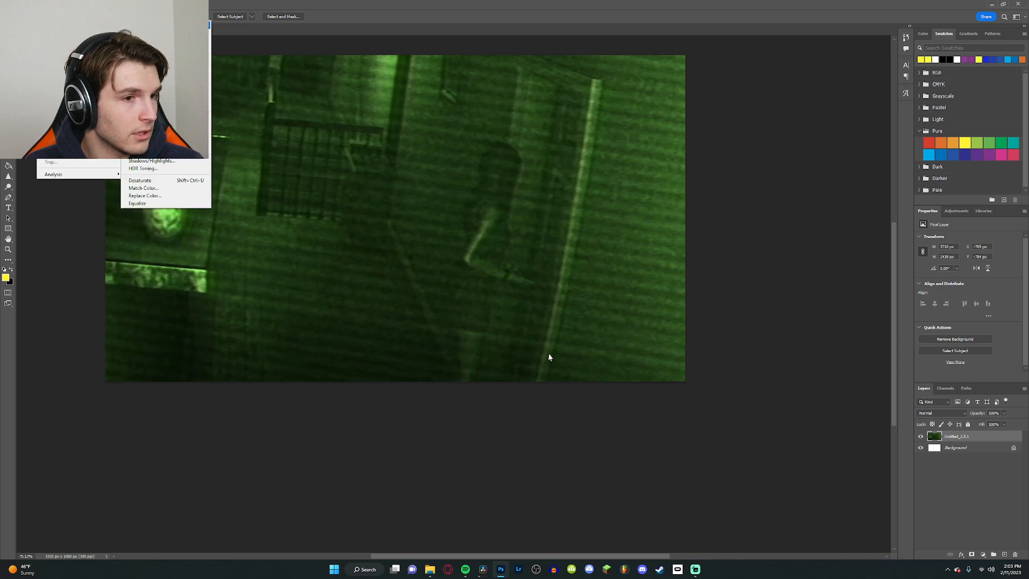
pyautogui.press('c')
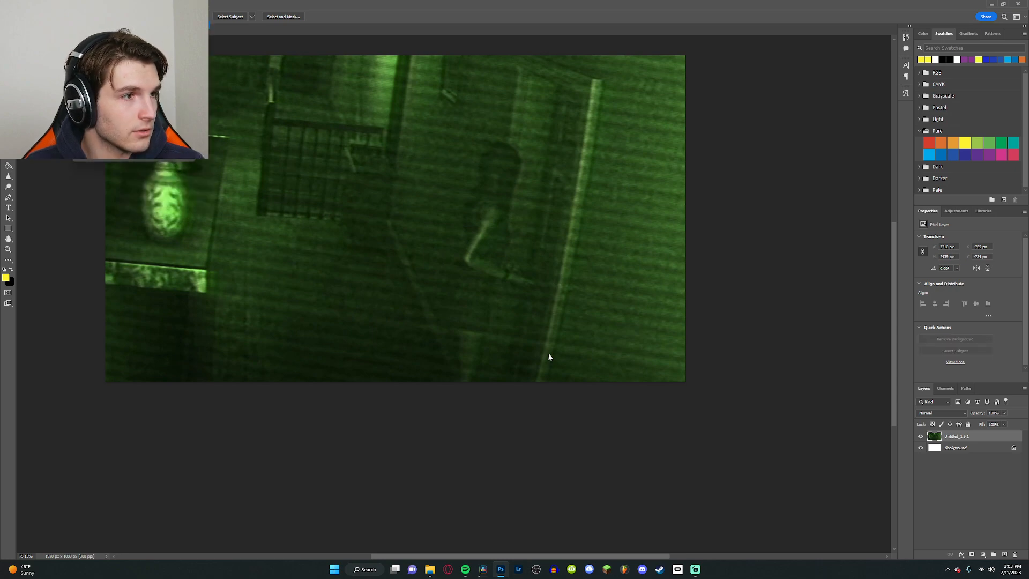
pyautogui.write('50')
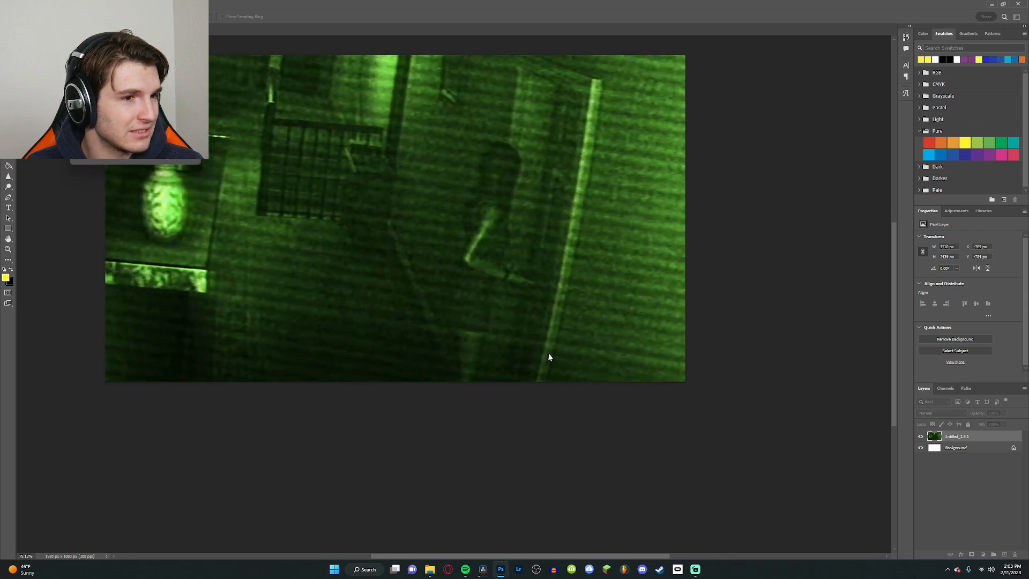
pyautogui.press('Return')
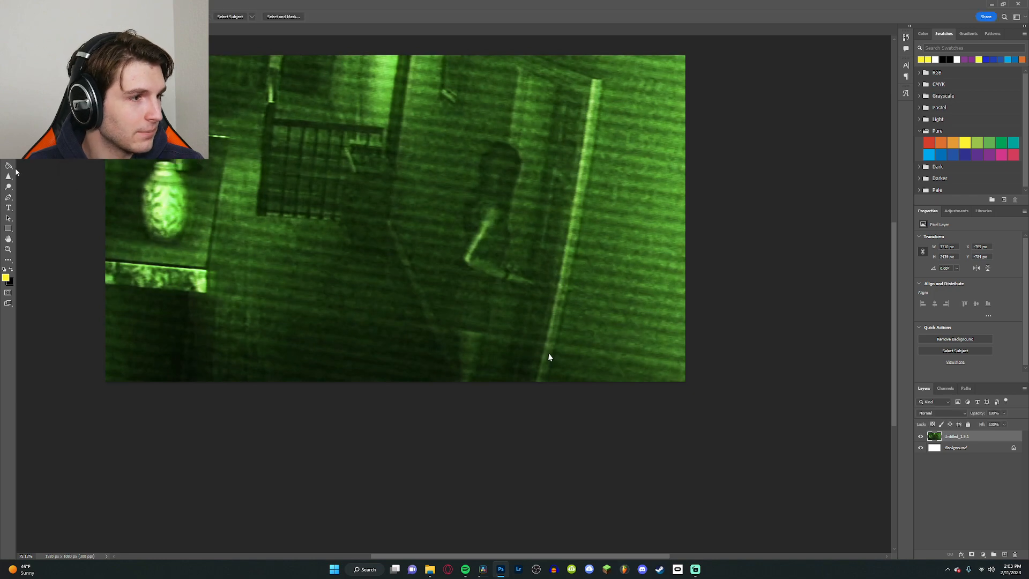
# Step: Start a Pen tool path at the right side of the figure's head and trace down the torso to the forearm
pyautogui.click(9, 197)
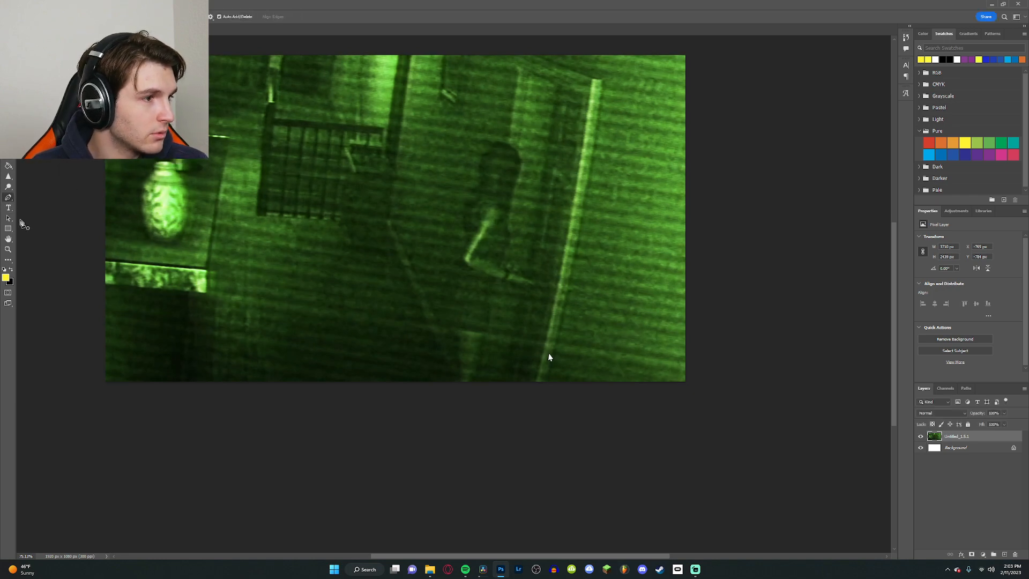
pyautogui.rightClick(8, 198)
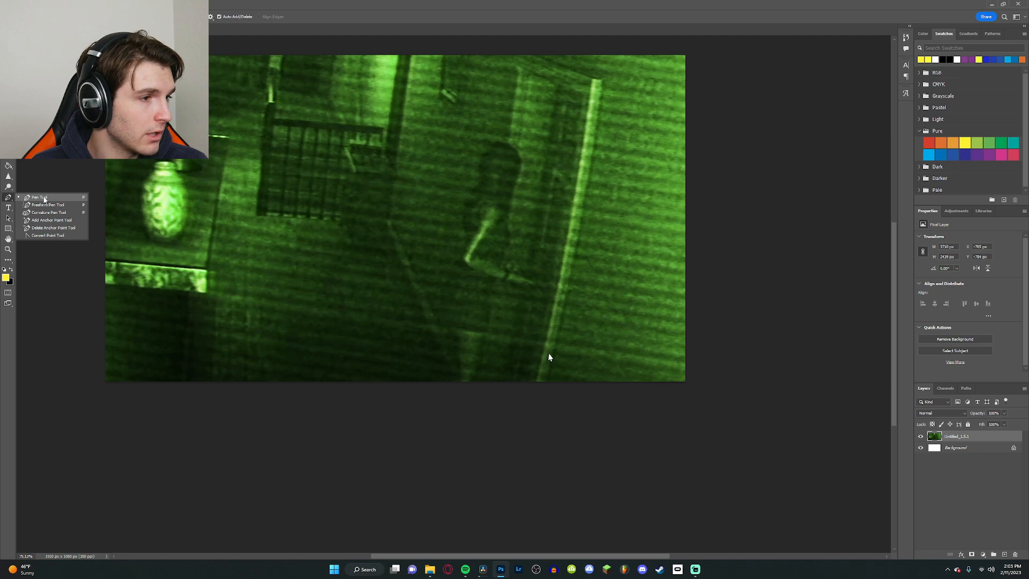
pyautogui.click(44, 198)
pyautogui.scroll(3, 460, 211)
pyautogui.scroll(3, 578, 204)
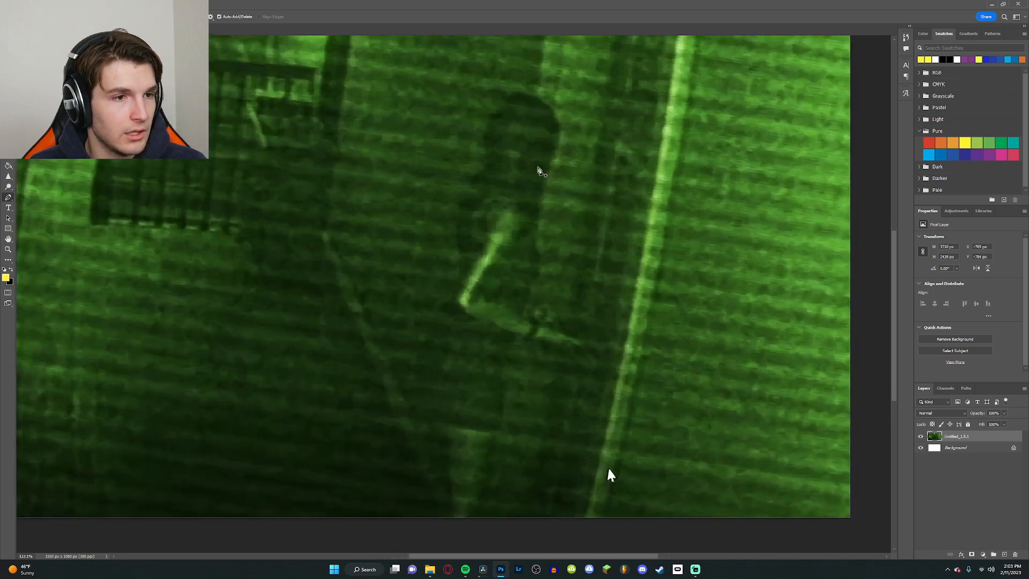
pyautogui.click(559, 138)
pyautogui.click(546, 181)
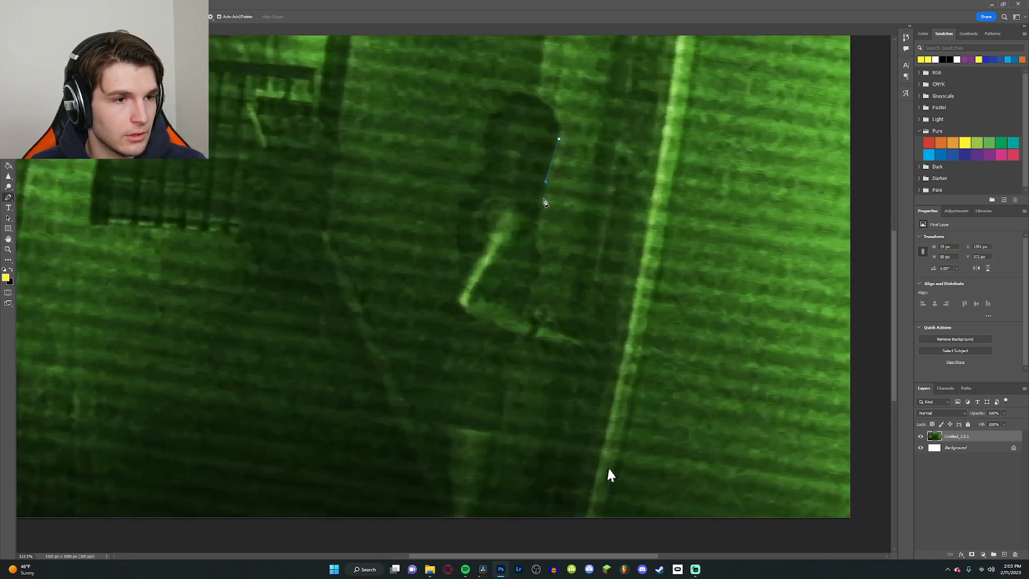
pyautogui.click(537, 215)
pyautogui.click(536, 240)
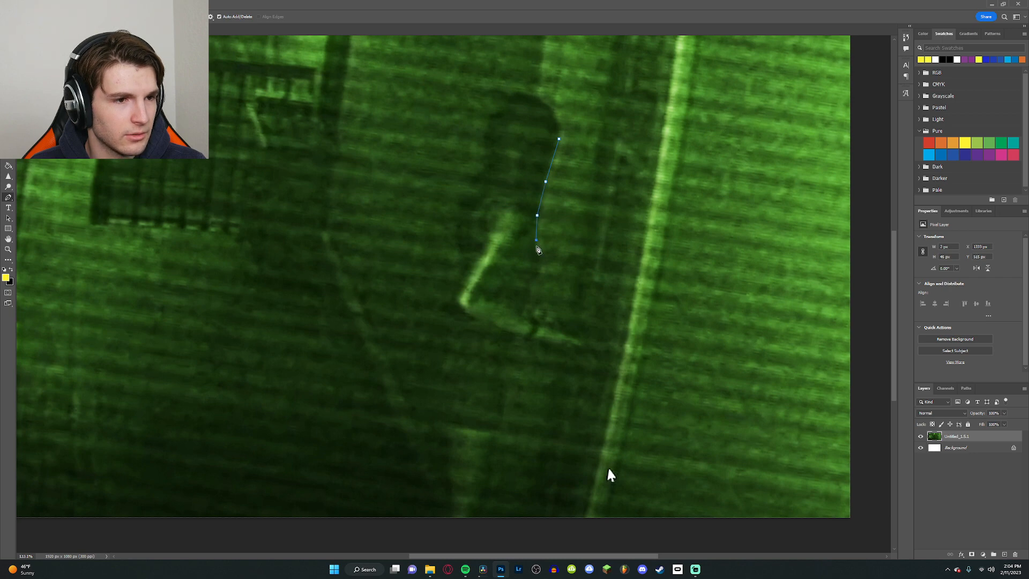
pyautogui.click(539, 264)
pyautogui.click(537, 273)
pyautogui.click(531, 283)
pyautogui.click(531, 290)
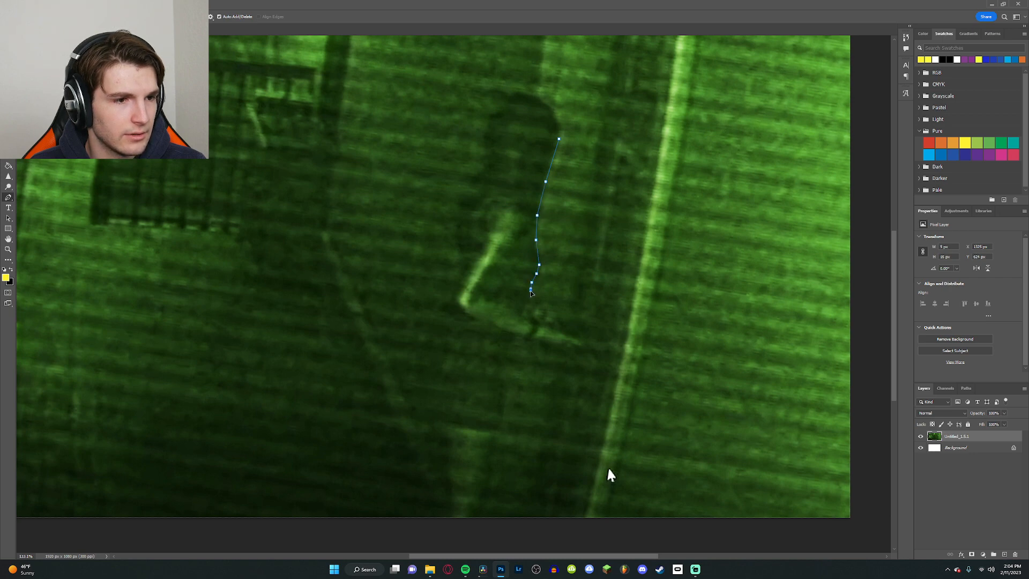
pyautogui.click(529, 302)
pyautogui.click(522, 316)
# Step: Continue the path around the figure's outstretched forearm and hand, returning to the body below the arm
pyautogui.click(535, 321)
pyautogui.click(549, 324)
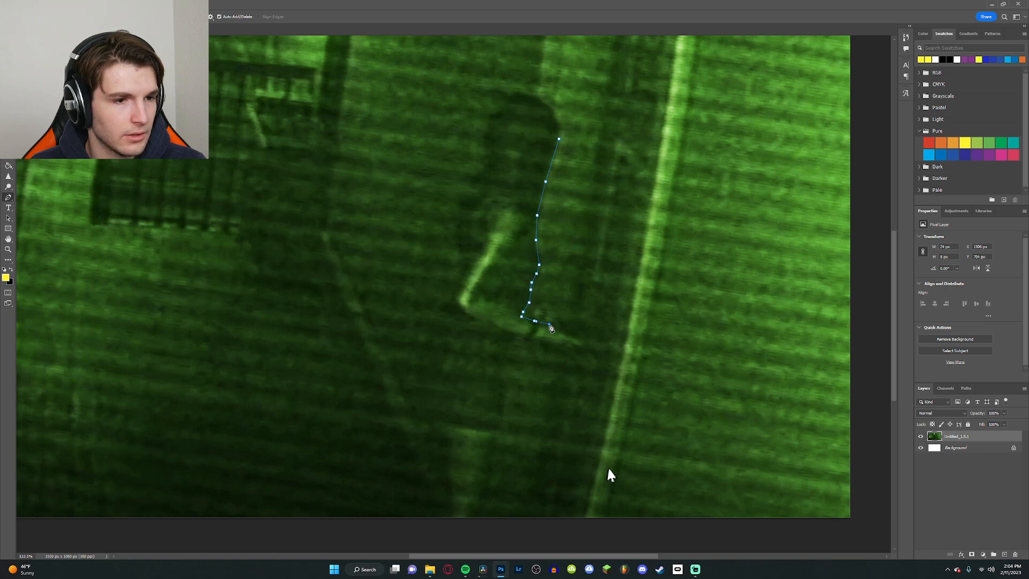
pyautogui.click(557, 328)
pyautogui.click(567, 332)
pyautogui.click(577, 338)
pyautogui.click(578, 347)
pyautogui.click(566, 349)
pyautogui.click(550, 345)
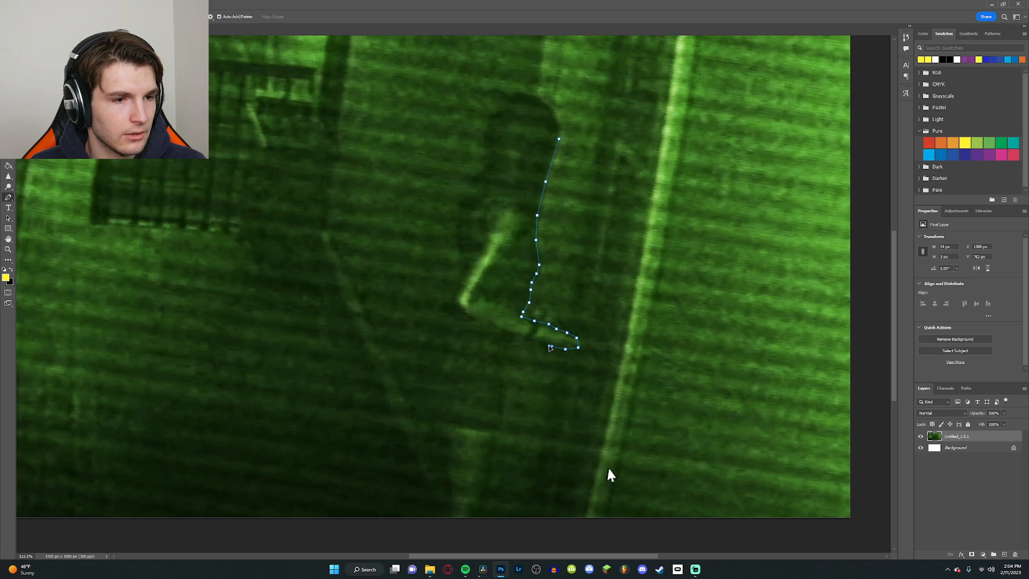
pyautogui.click(540, 343)
pyautogui.click(526, 339)
pyautogui.click(522, 337)
pyautogui.click(510, 336)
# Step: Trace the path down the right edge of the figure's hip and leg to just below the canvas's lower edge
pyautogui.click(507, 349)
pyautogui.click(506, 352)
pyautogui.click(504, 369)
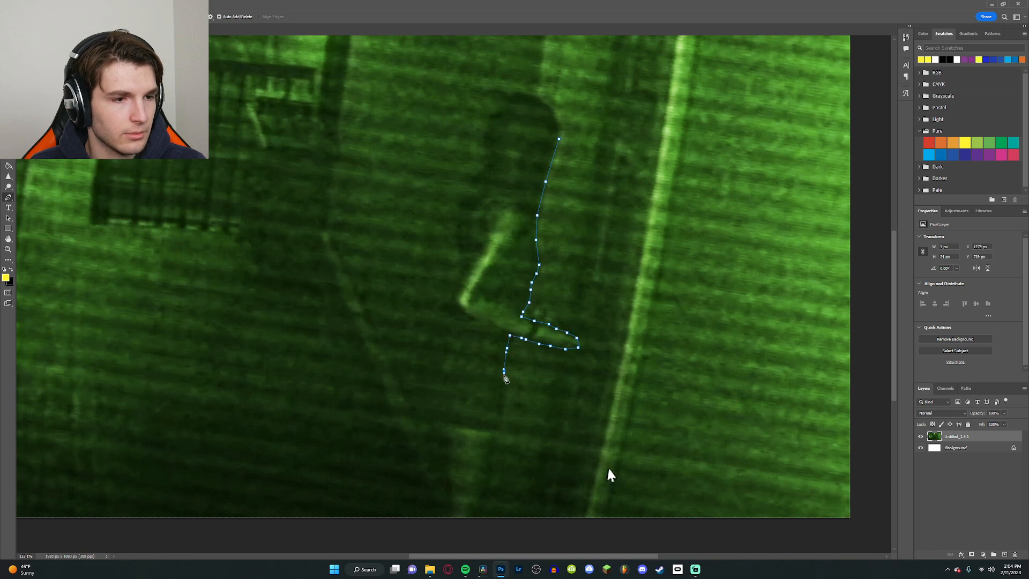
pyautogui.click(504, 378)
pyautogui.click(506, 387)
pyautogui.click(502, 406)
pyautogui.click(495, 427)
pyautogui.click(491, 447)
pyautogui.click(490, 449)
pyautogui.click(488, 464)
pyautogui.click(486, 479)
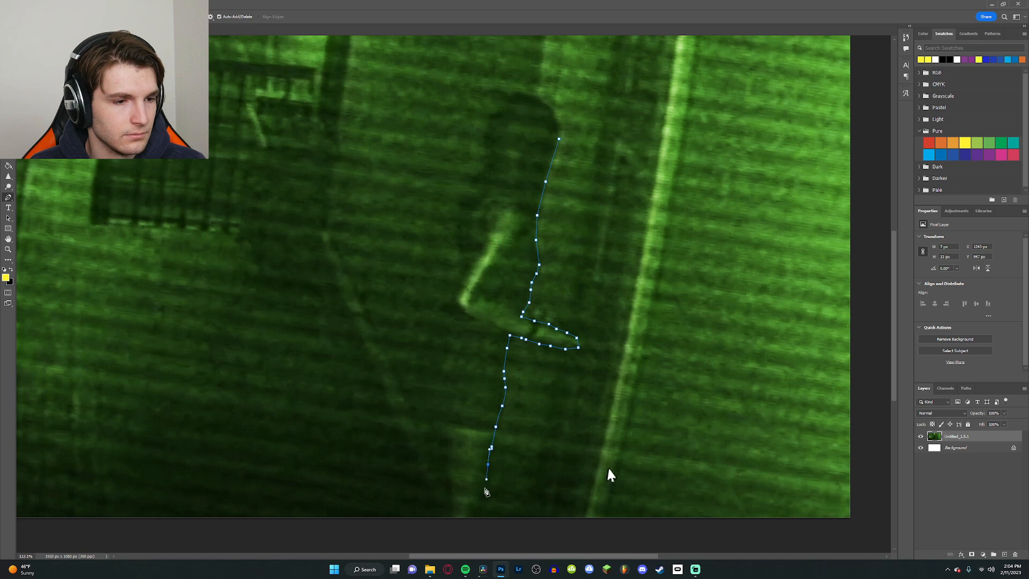
pyautogui.click(485, 488)
pyautogui.click(485, 503)
pyautogui.click(484, 515)
pyautogui.click(483, 521)
pyautogui.click(443, 534)
pyautogui.click(439, 533)
pyautogui.click(432, 529)
pyautogui.click(426, 534)
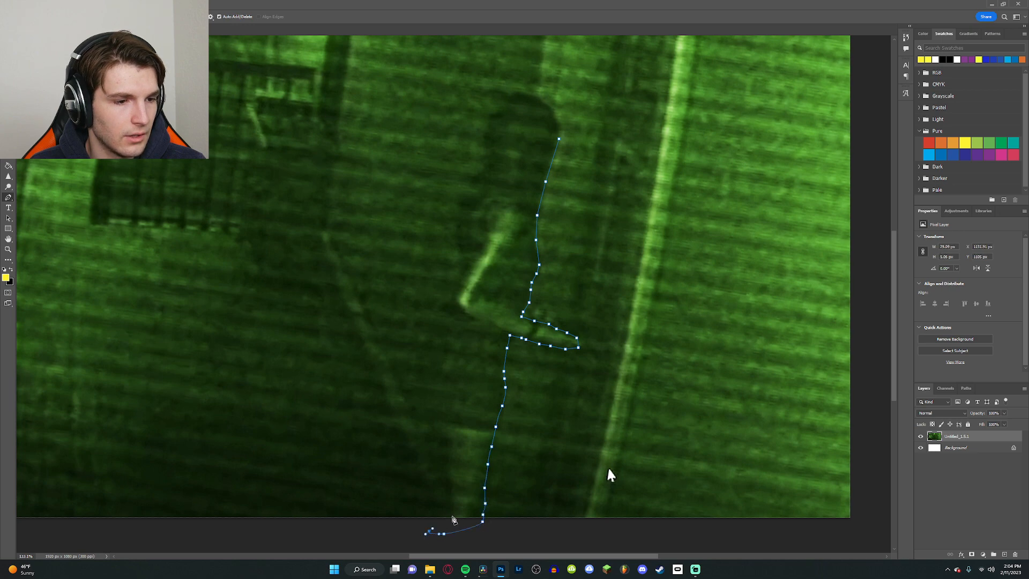
# Step: Trace the path back into the canvas and up the left edge of the figure's lower leg and thigh
pyautogui.click(451, 516)
pyautogui.click(452, 502)
pyautogui.click(451, 488)
pyautogui.click(448, 474)
pyautogui.click(444, 453)
pyautogui.click(444, 443)
pyautogui.click(442, 435)
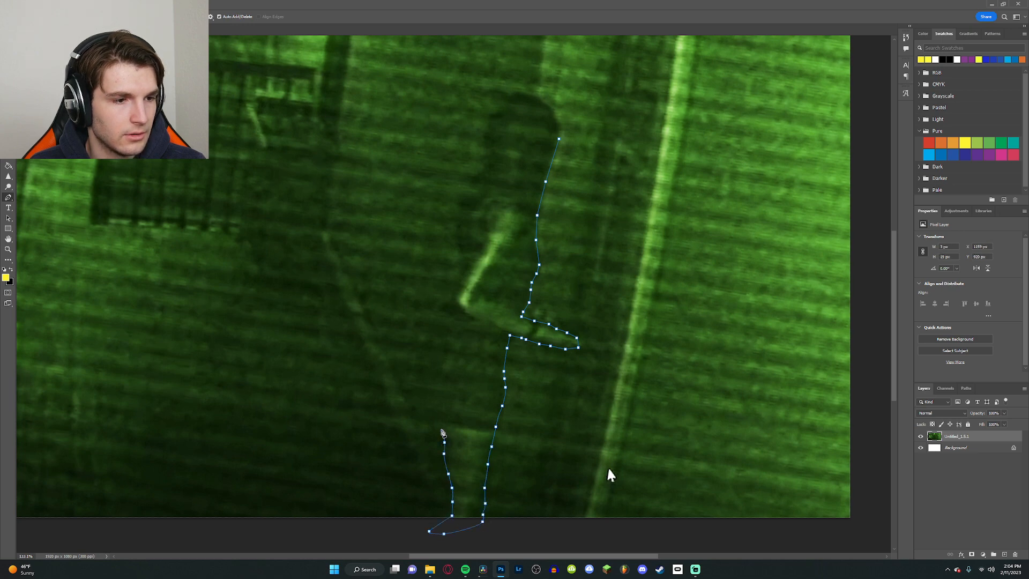
pyautogui.click(441, 431)
pyautogui.click(434, 411)
pyautogui.click(435, 401)
pyautogui.click(436, 391)
pyautogui.click(438, 381)
pyautogui.click(437, 372)
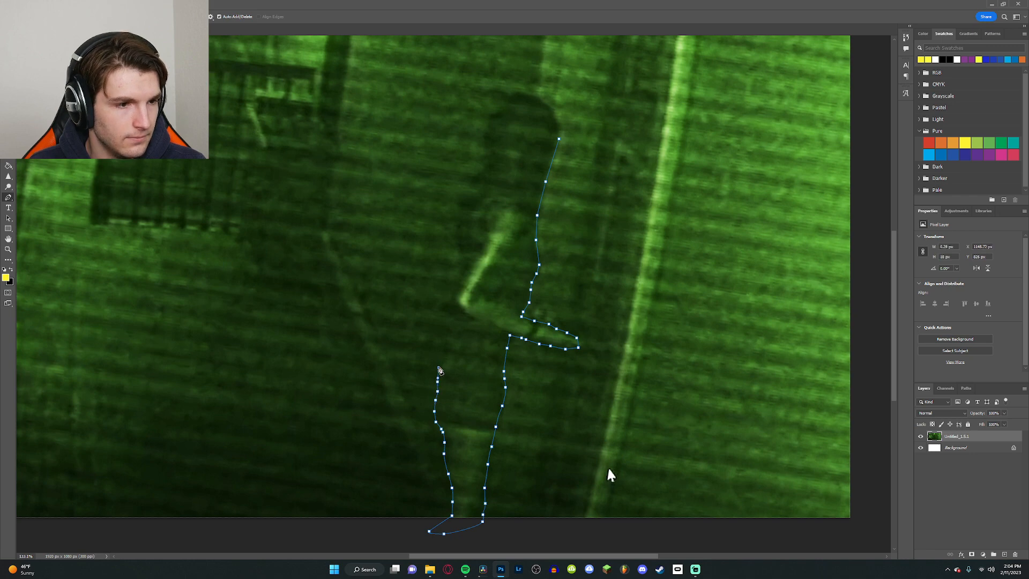
# Step: Continue the path up the left edge of the figure's hip, elbow and upper arm to the shoulder
pyautogui.click(439, 364)
pyautogui.click(443, 349)
pyautogui.click(445, 340)
pyautogui.click(448, 325)
pyautogui.click(450, 313)
pyautogui.click(451, 300)
pyautogui.click(455, 291)
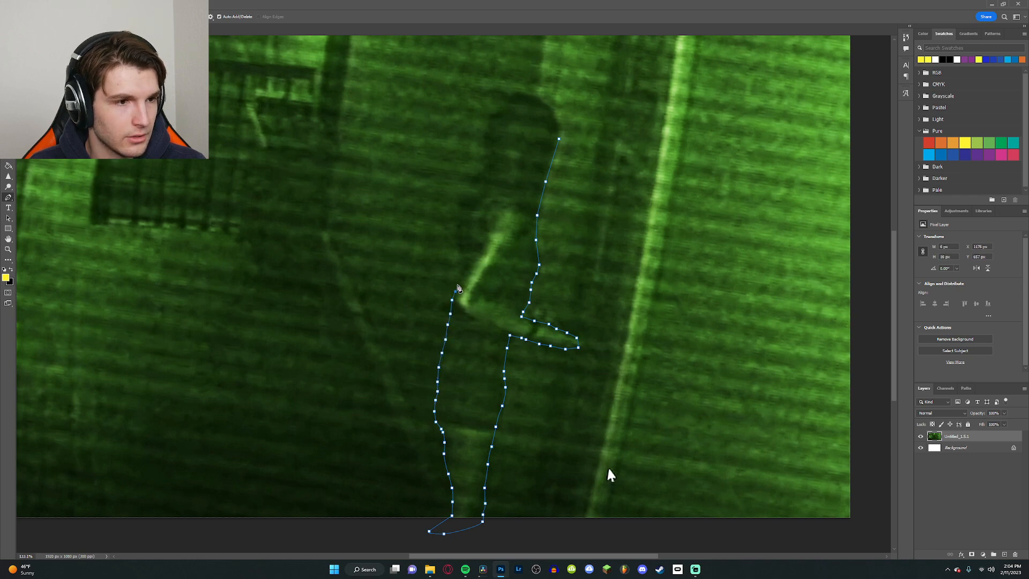
pyautogui.click(459, 281)
pyautogui.click(463, 265)
pyautogui.click(463, 254)
pyautogui.click(461, 241)
pyautogui.click(461, 218)
pyautogui.click(466, 210)
pyautogui.click(470, 197)
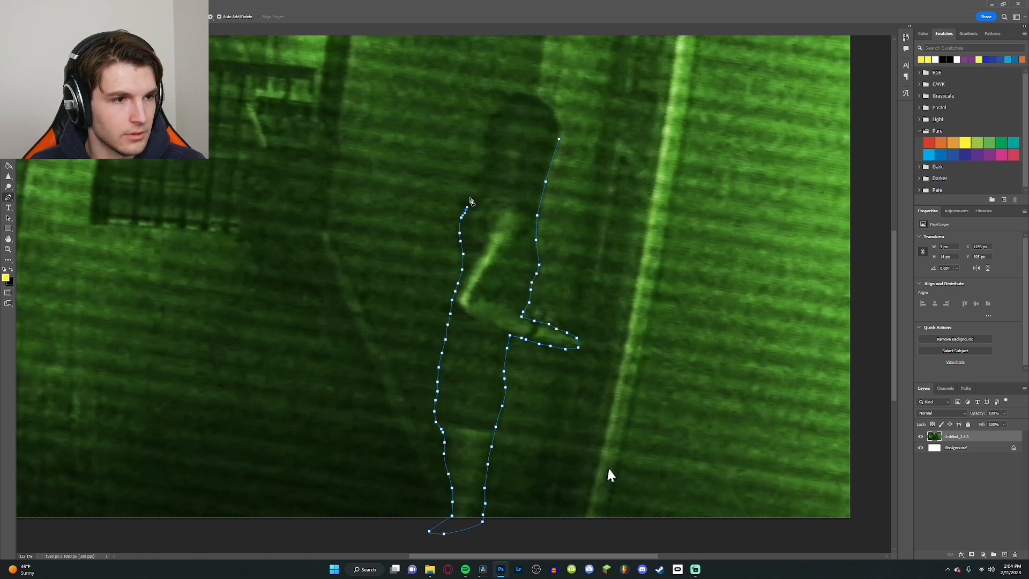
# Step: Trace the path from the shoulder around the figure's head and close it at the starting anchor point
pyautogui.click(473, 191)
pyautogui.click(475, 185)
pyautogui.click(478, 176)
pyautogui.click(482, 167)
pyautogui.click(483, 156)
pyautogui.click(483, 142)
pyautogui.click(488, 127)
pyautogui.click(494, 119)
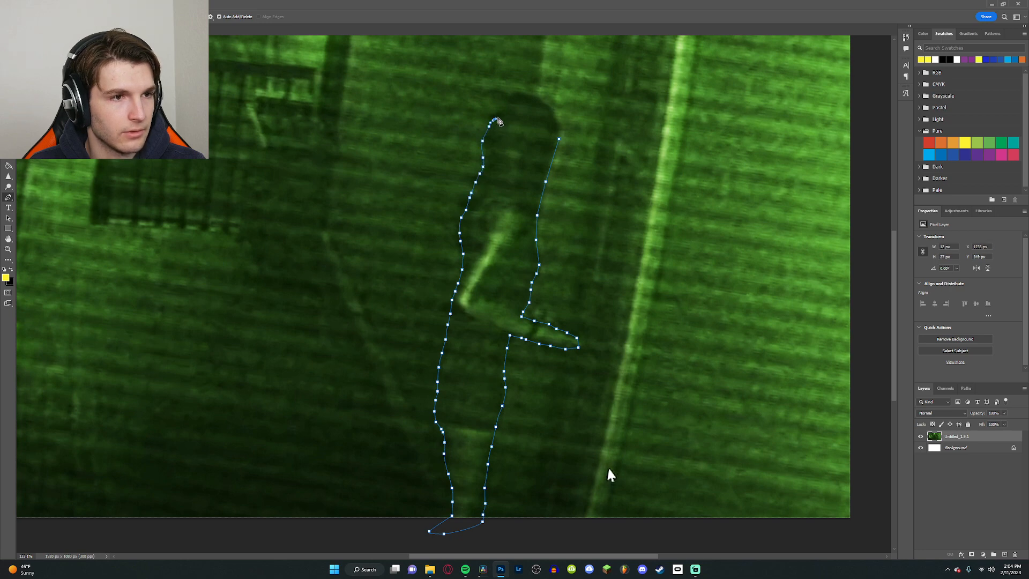
pyautogui.click(501, 112)
pyautogui.click(508, 102)
pyautogui.click(515, 96)
pyautogui.click(523, 96)
pyautogui.click(533, 97)
pyautogui.click(539, 100)
pyautogui.click(550, 107)
pyautogui.click(557, 117)
pyautogui.click(558, 125)
pyautogui.click(559, 132)
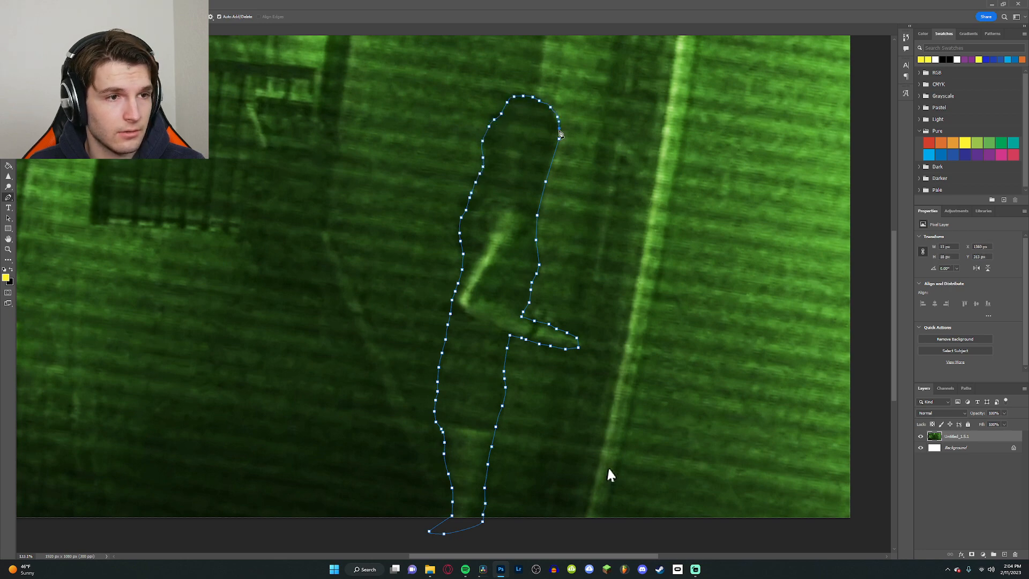
pyautogui.click(559, 139)
# Step: Turn the closed path into a new selection with a 4-pixel feather and copy the figure onto its own layer
pyautogui.rightClick(603, 132)
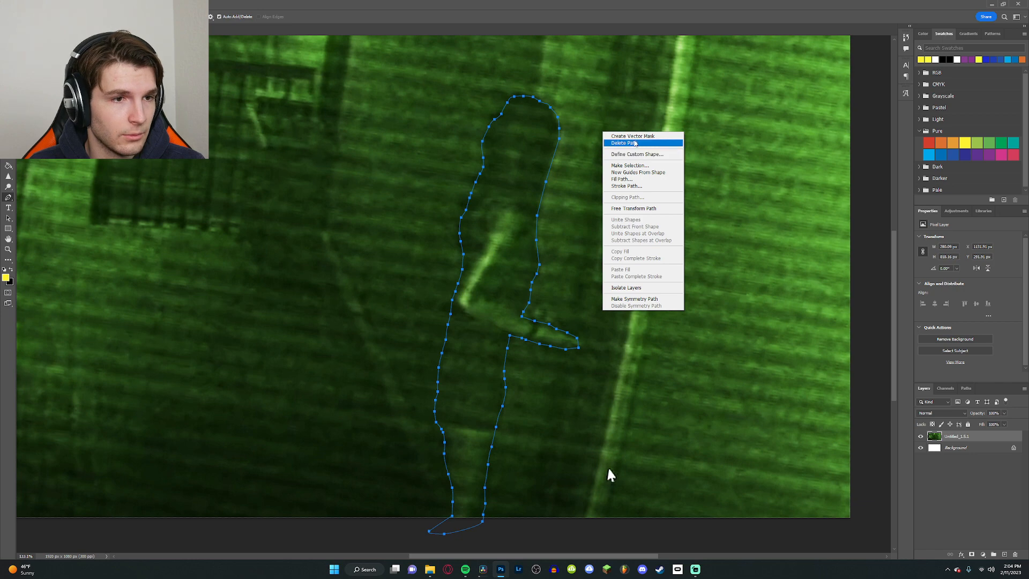
pyautogui.click(640, 165)
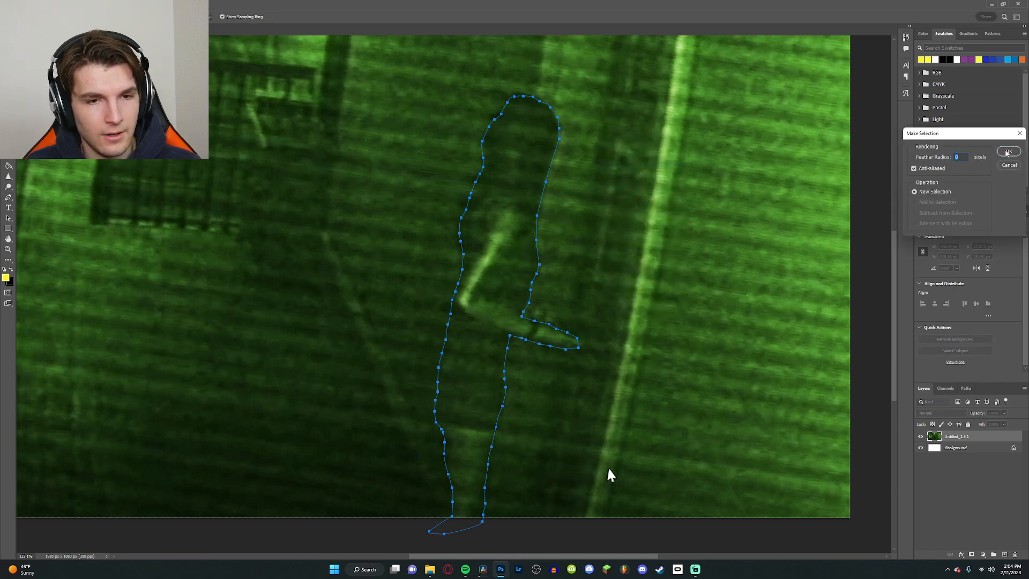
pyautogui.click(1007, 154)
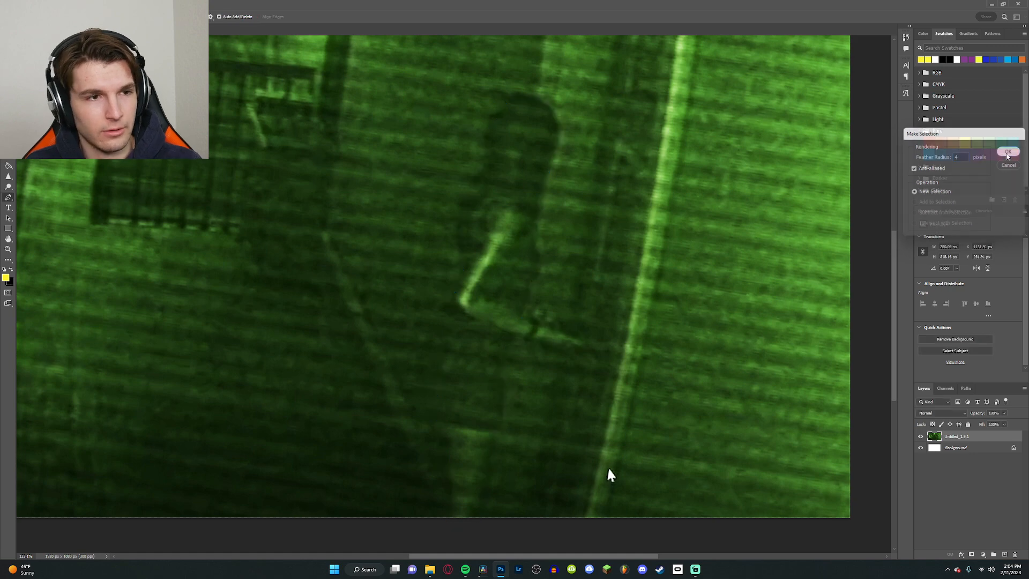
pyautogui.hotkey('ctrl', 'j')
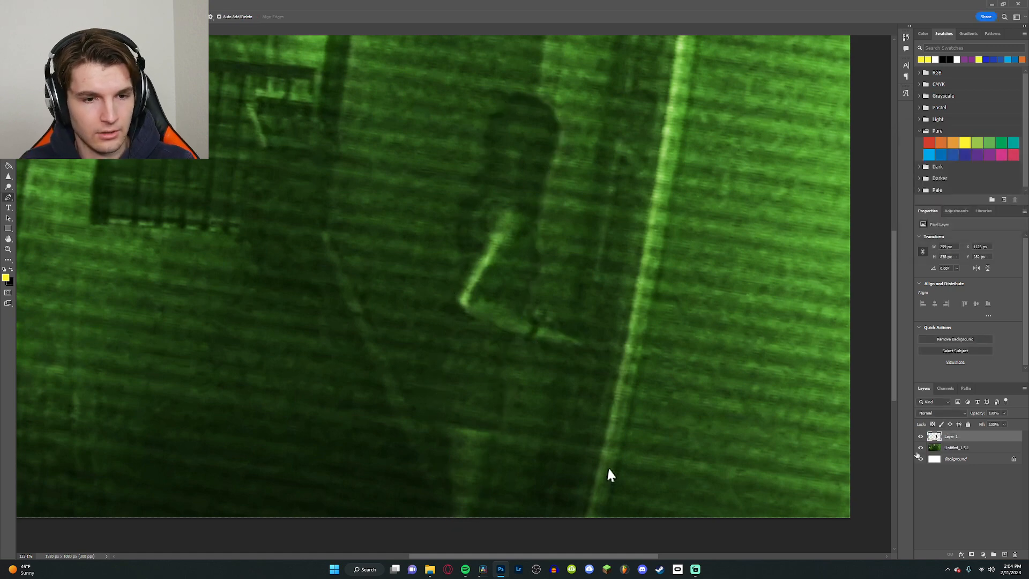
pyautogui.click(921, 447)
pyautogui.click(920, 447)
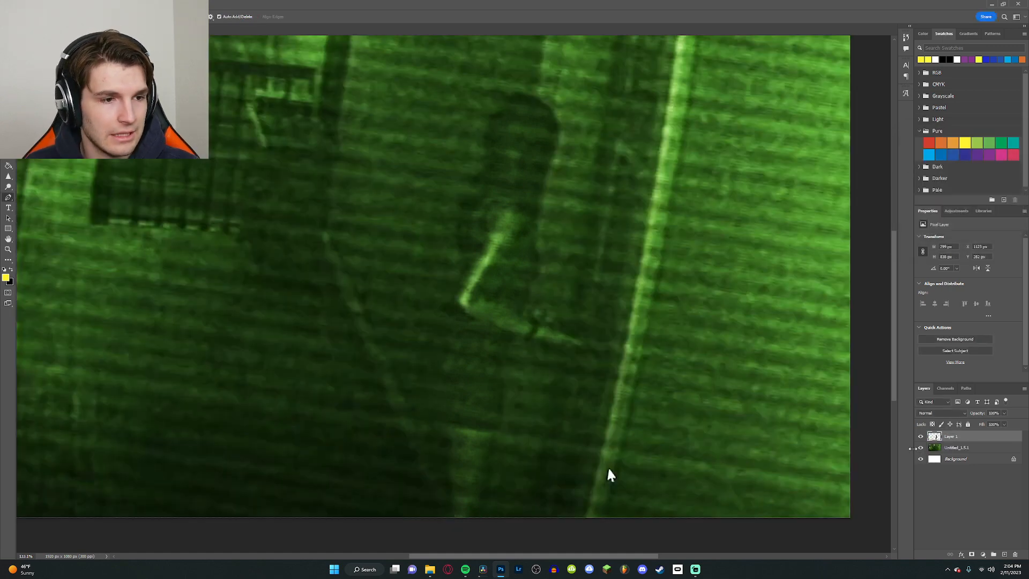
# Step: Increase the contrast and darken the shadows of the green camera still layer Untitled_1.5.1 behind the figure
pyautogui.click(955, 448)
pyautogui.press('v')
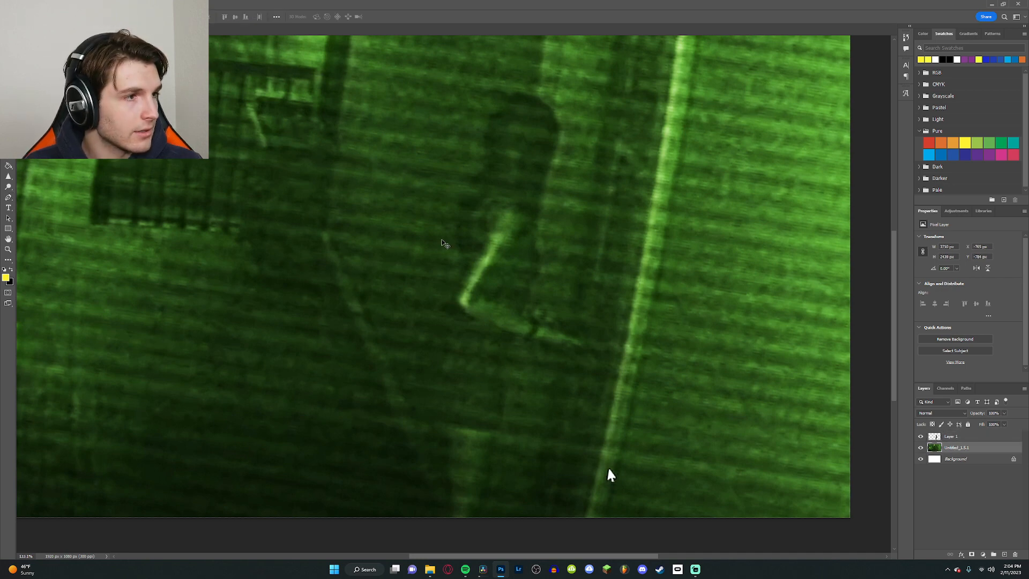
pyautogui.scroll(-6, 446, 246)
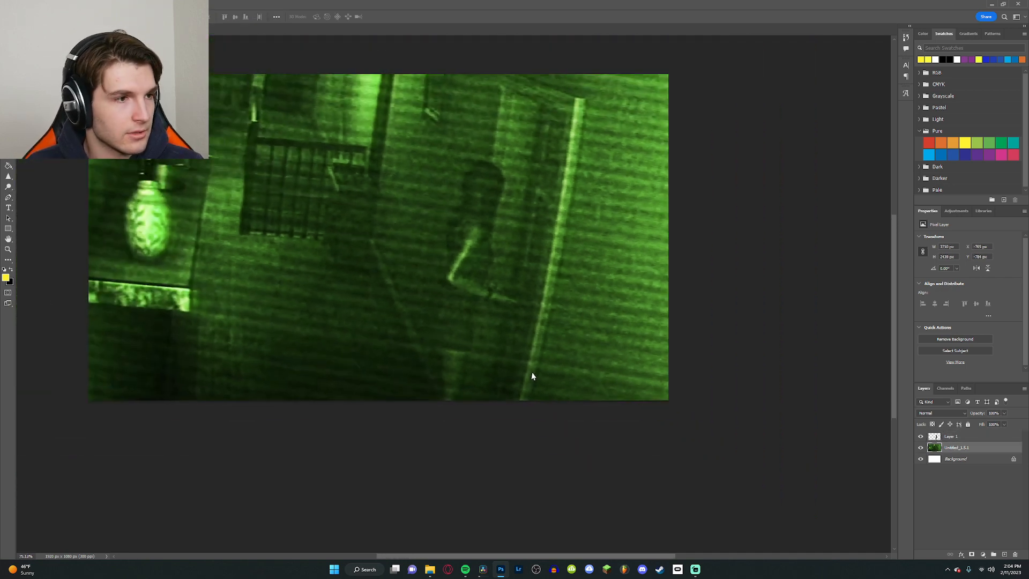
pyautogui.press('i')
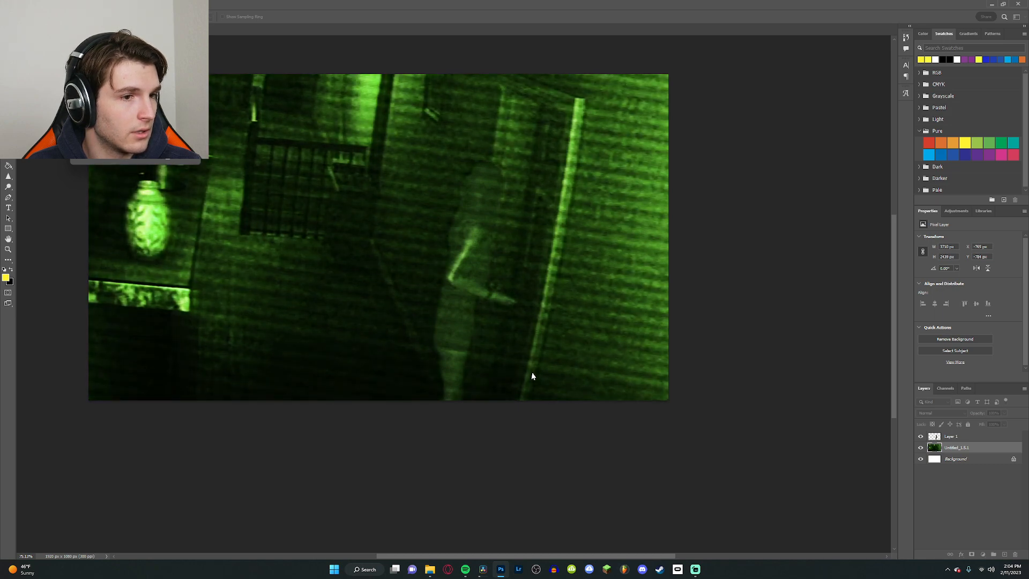
# Step: Try an outer glow on the figure's Layer 1, using a green sampled from the figure's lit arm area
pyautogui.rightClick(976, 439)
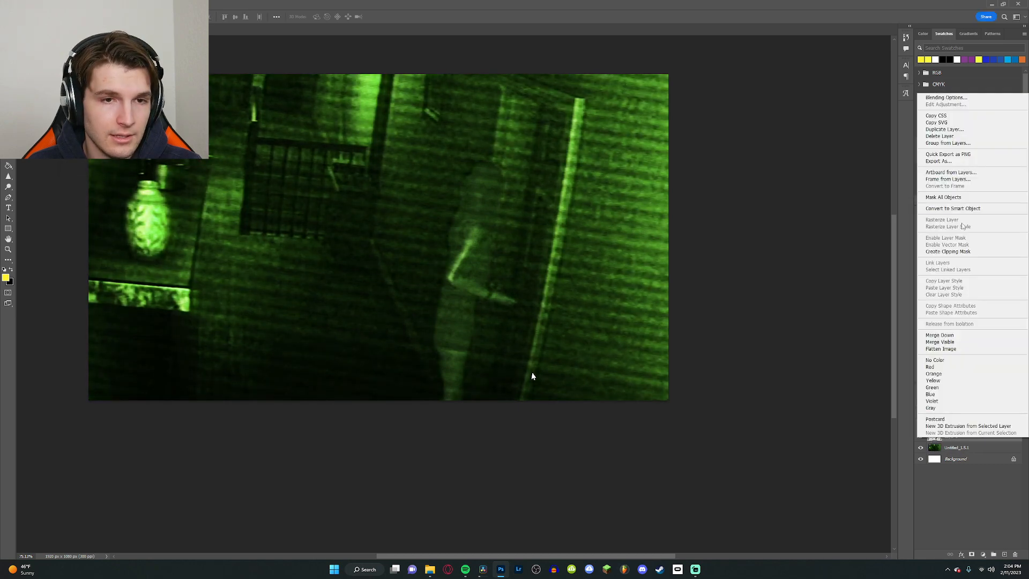
pyautogui.click(956, 98)
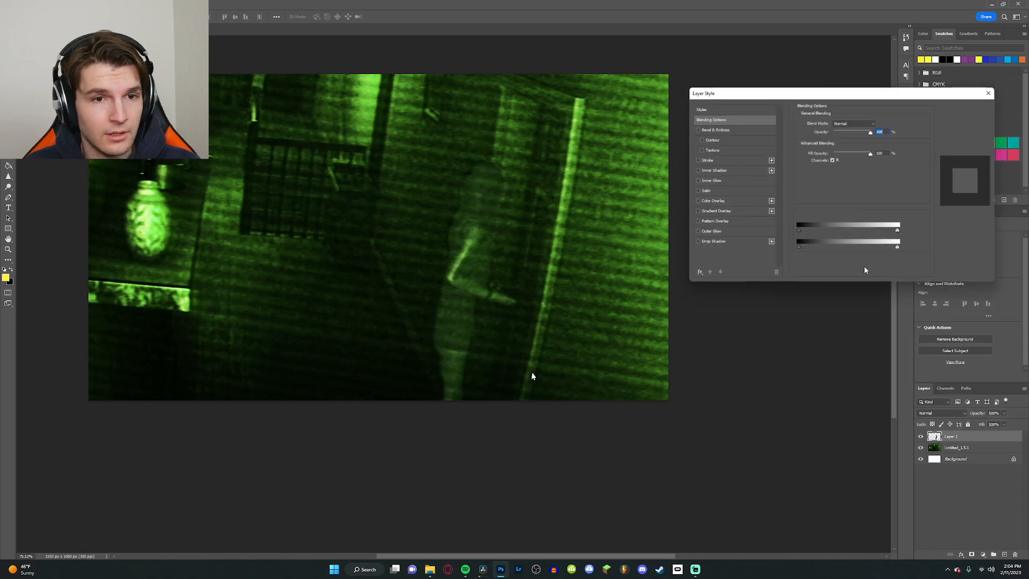
pyautogui.click(715, 234)
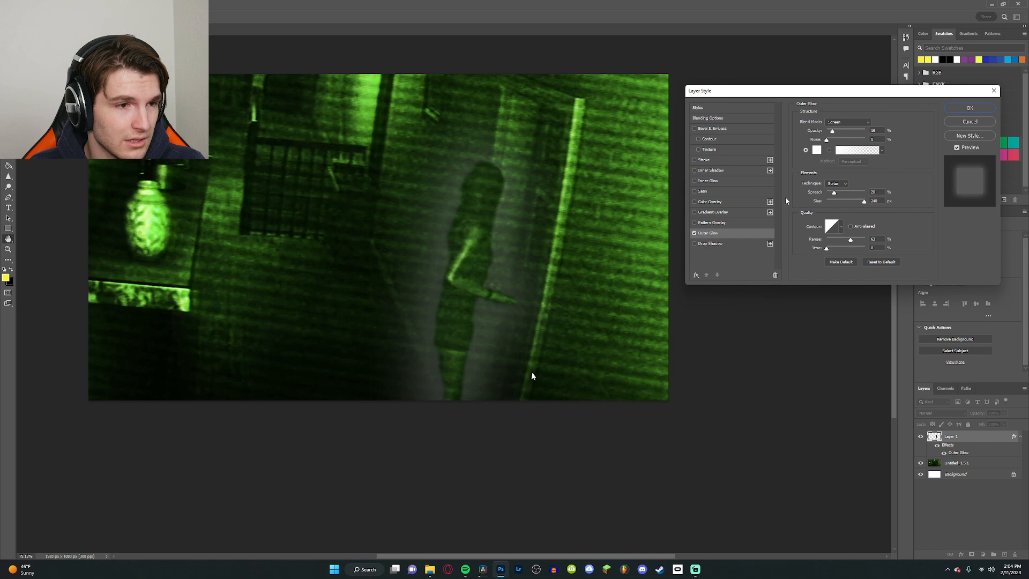
pyautogui.click(817, 150)
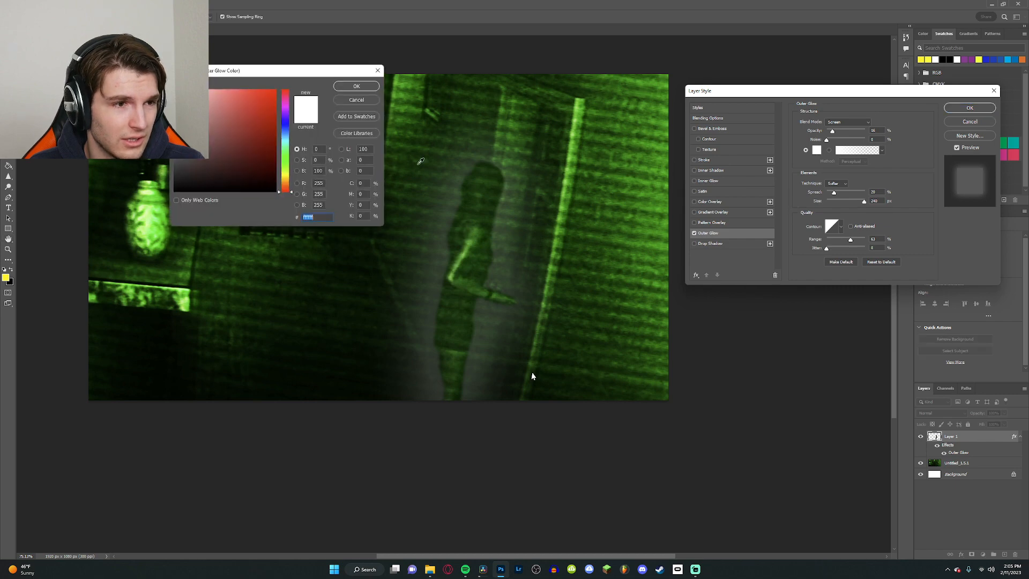
pyautogui.click(470, 246)
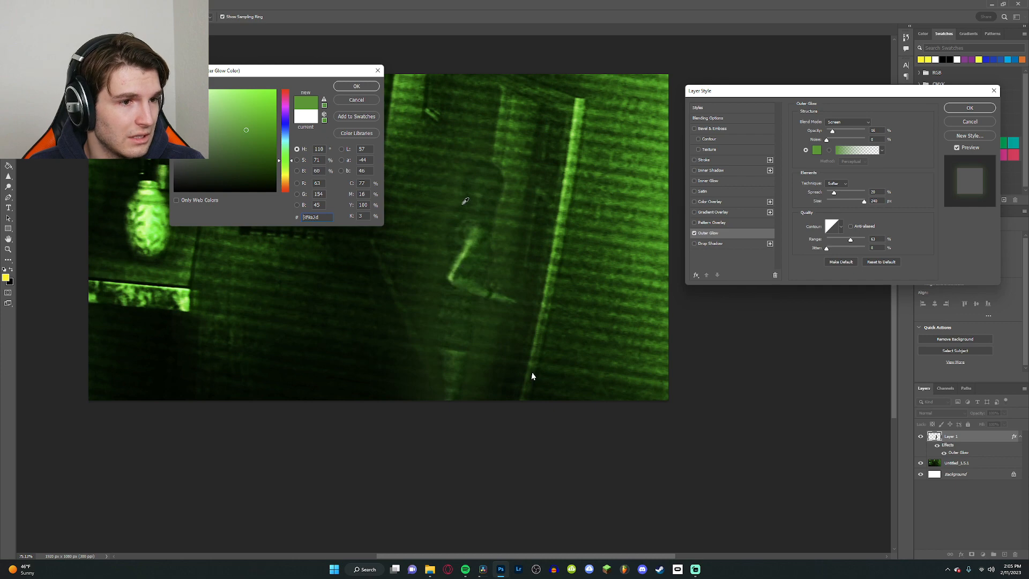
pyautogui.click(481, 233)
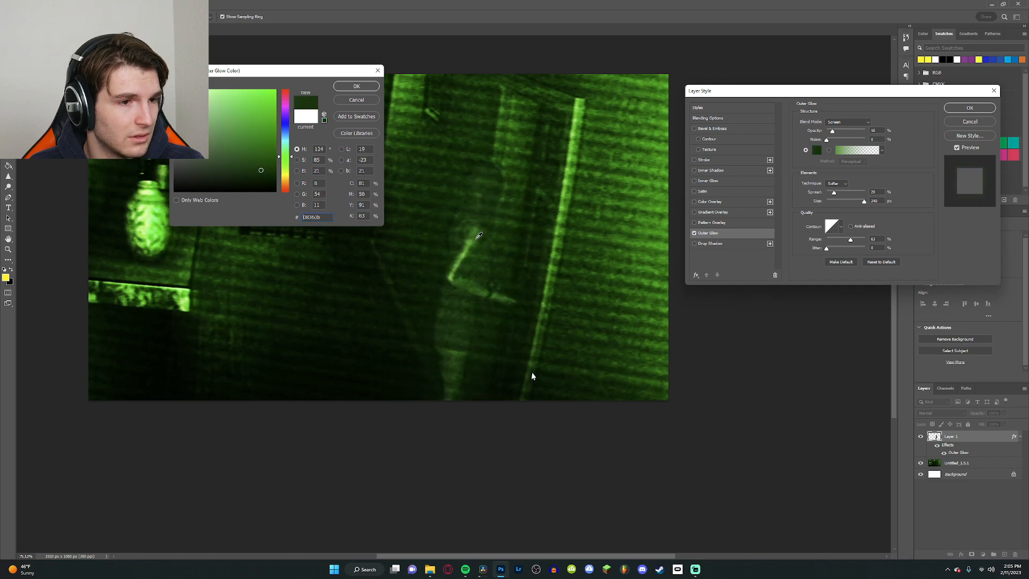
# Step: Try black as the outer glow colour with a higher opacity and spread, and switch the glow off
pyautogui.write('060606')
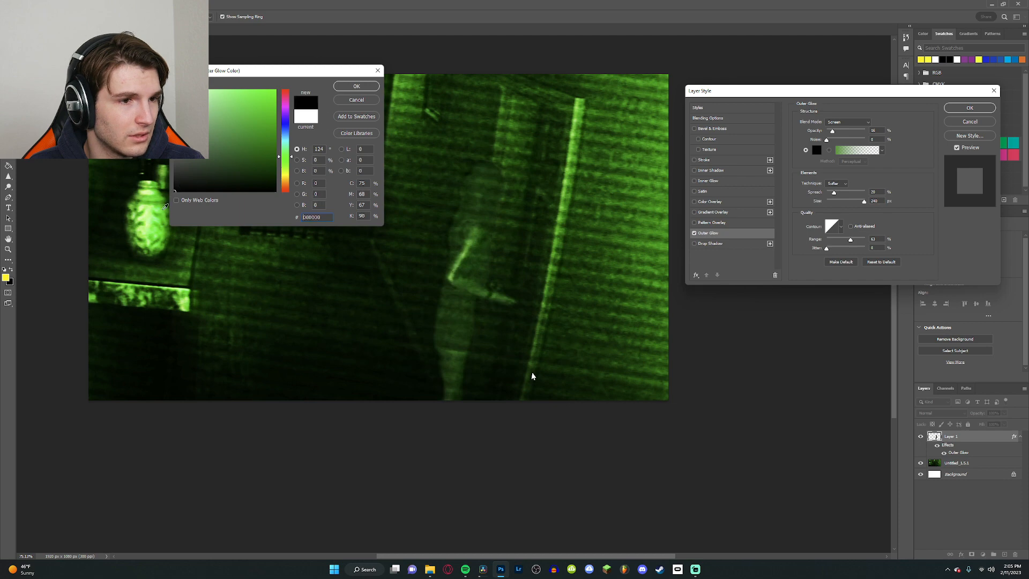
pyautogui.click(369, 86)
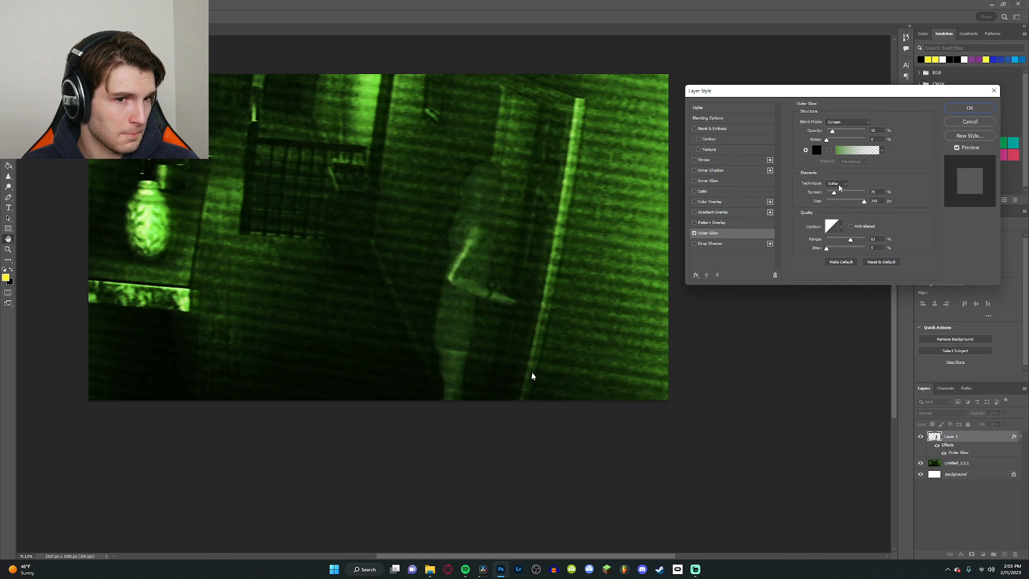
pyautogui.moveTo(835, 133); pyautogui.dragTo(858, 133)
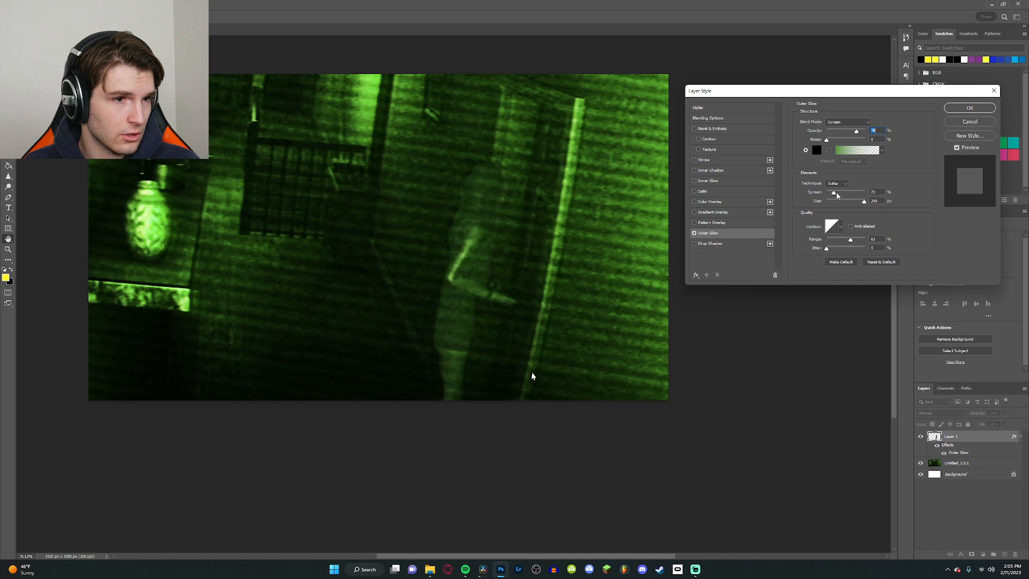
pyautogui.moveTo(839, 195); pyautogui.dragTo(843, 195)
pyautogui.click(695, 234)
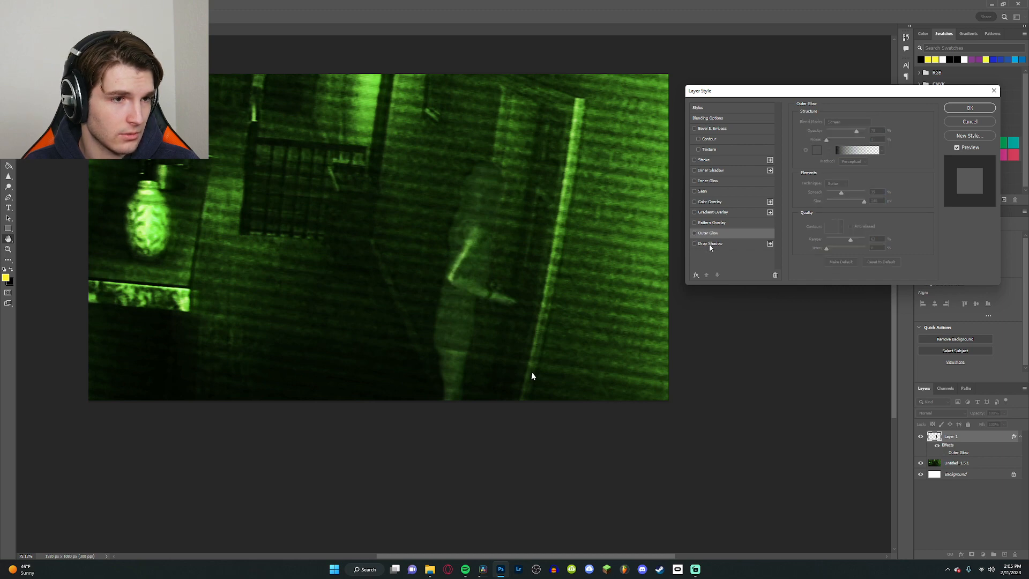
# Step: Add a black drop shadow to the figure's layer with 77% opacity and a much larger size
pyautogui.click(710, 245)
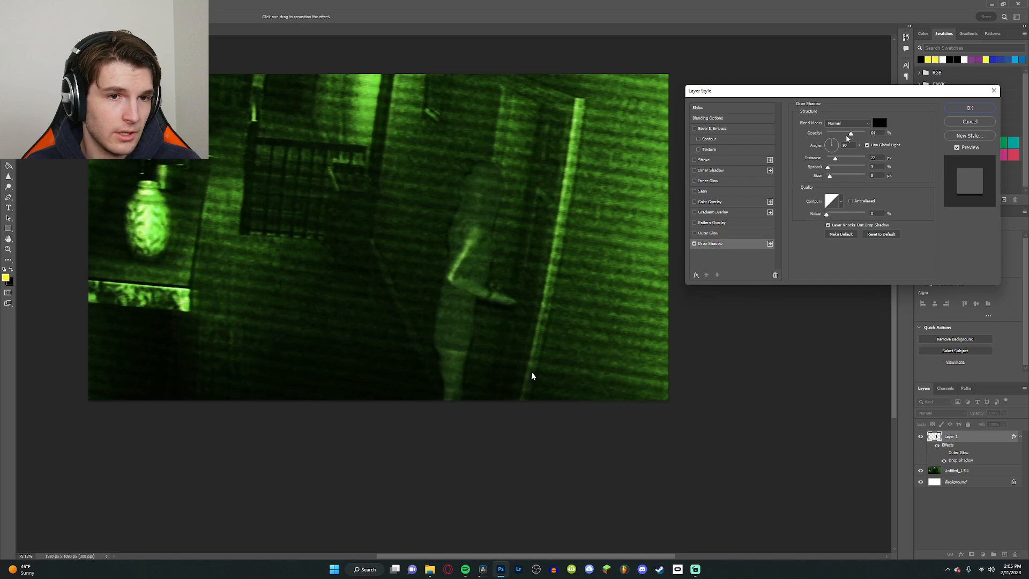
pyautogui.moveTo(829, 176); pyautogui.dragTo(858, 176)
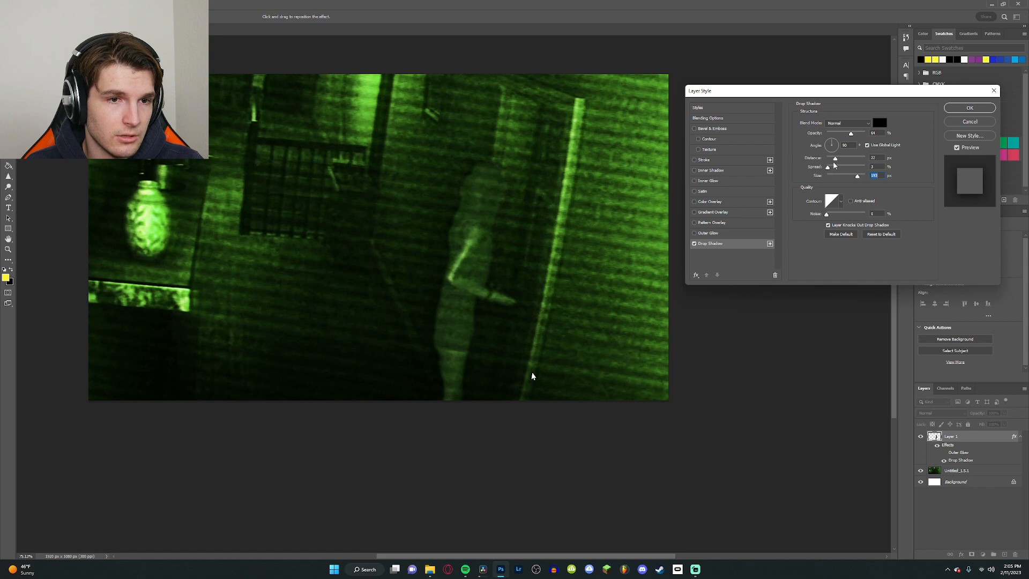
pyautogui.click(844, 134)
pyautogui.moveTo(849, 134); pyautogui.dragTo(860, 135)
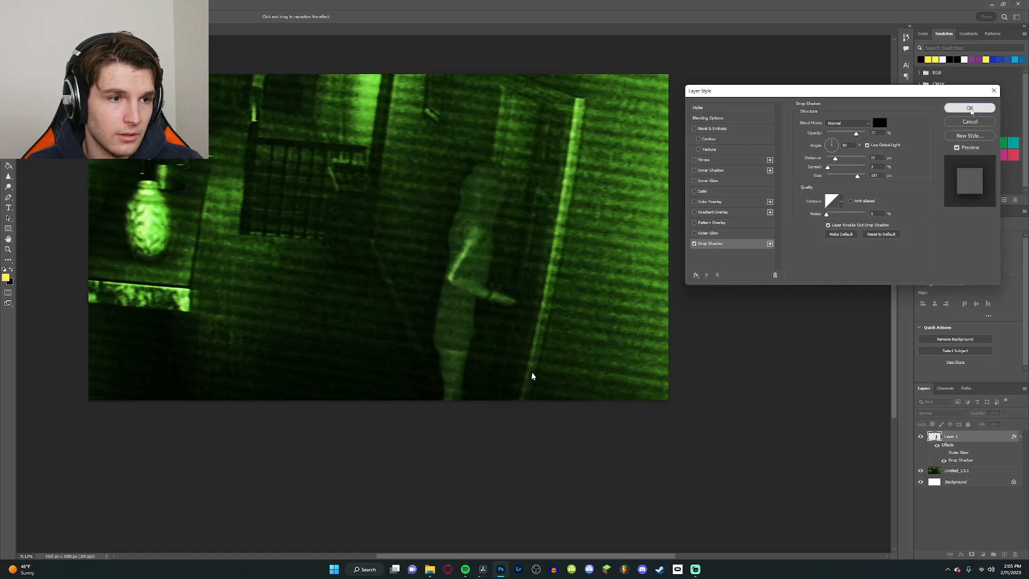
pyautogui.click(970, 109)
# Step: Adjust the brightness and contrast of Layer 1 to make the figure lighter against the dark background
pyautogui.click(41, 5)
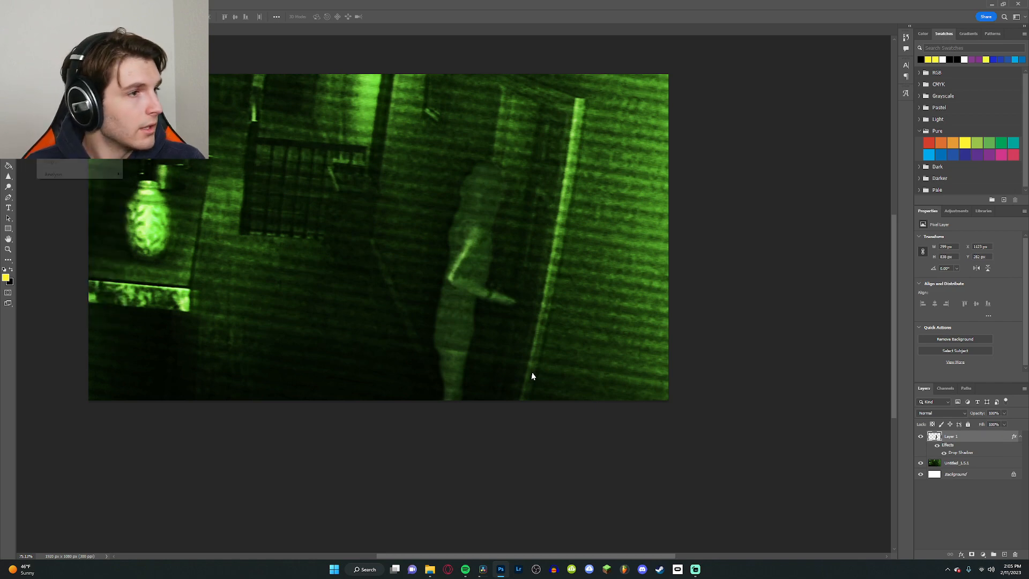
pyautogui.moveTo(56, 25)
pyautogui.click(147, 24)
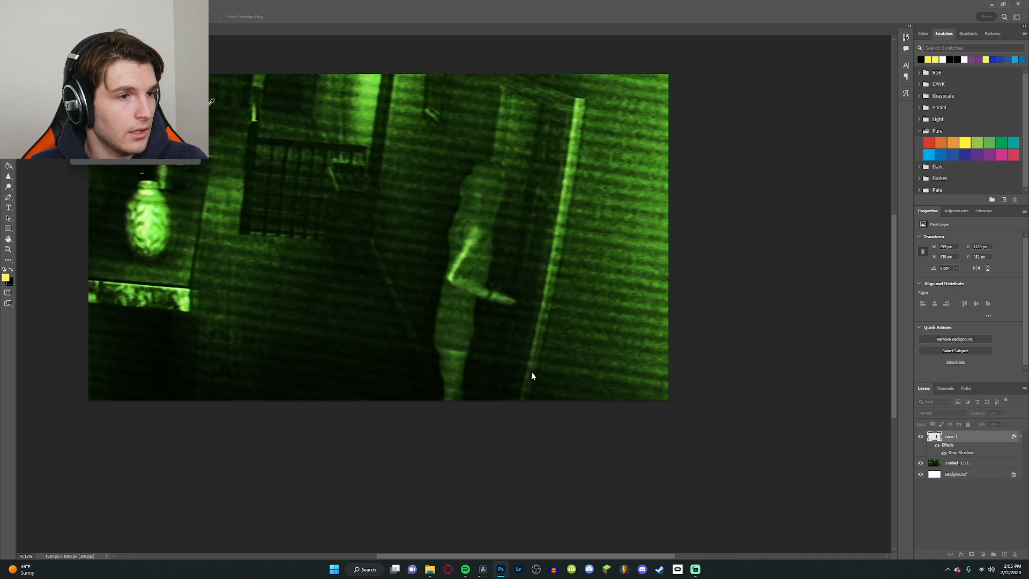
pyautogui.click(181, 112)
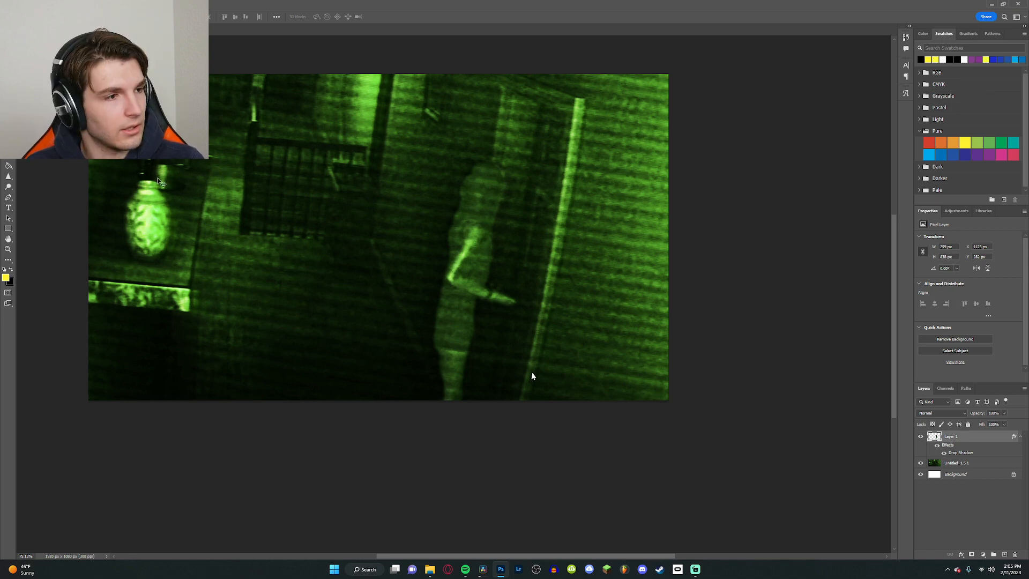
# Step: Open the 674 KB JPG portrait with the surprised face from the Downloads folder
pyautogui.hotkey('alt', 'f')
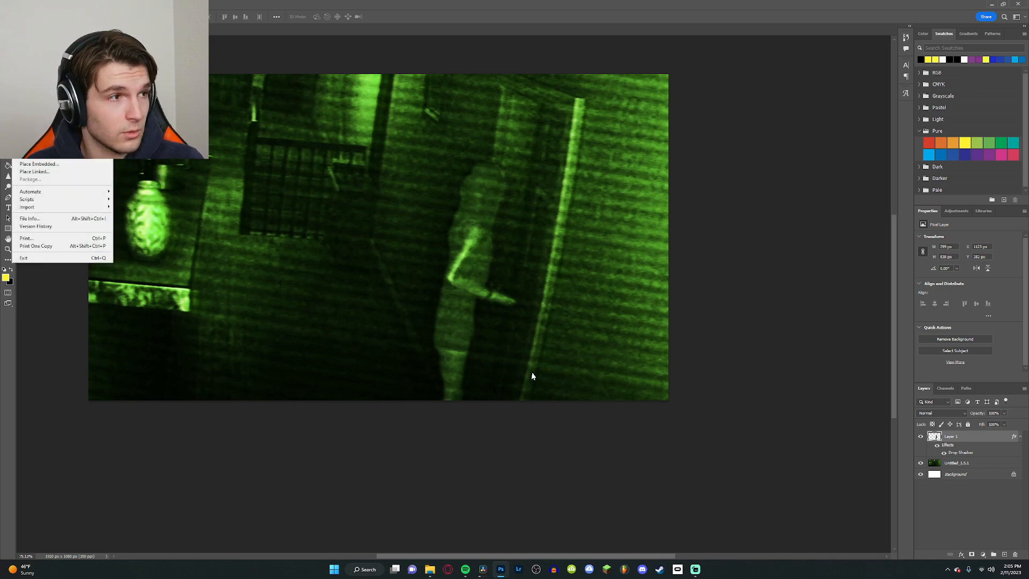
pyautogui.press('o')
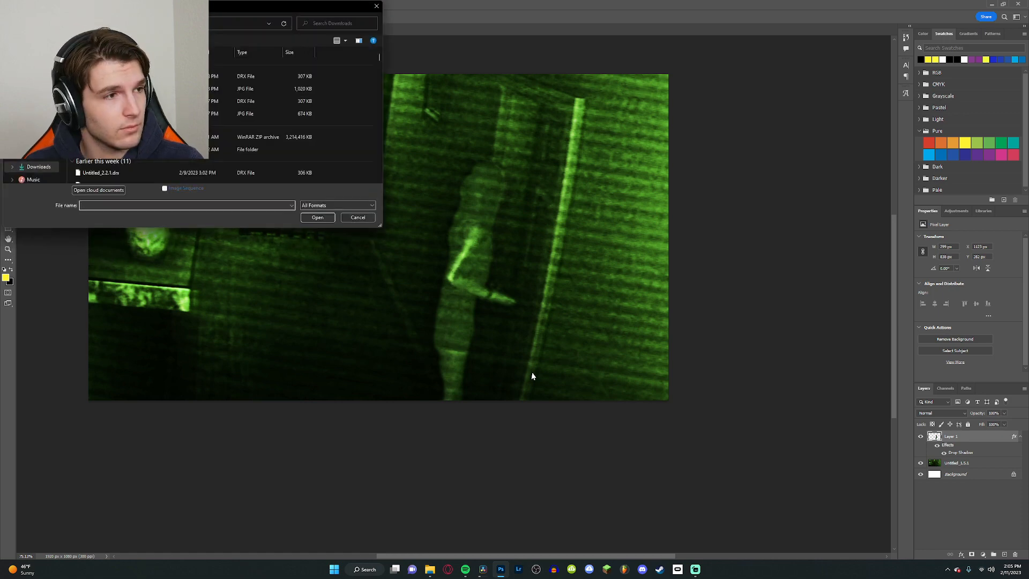
pyautogui.click(140, 114)
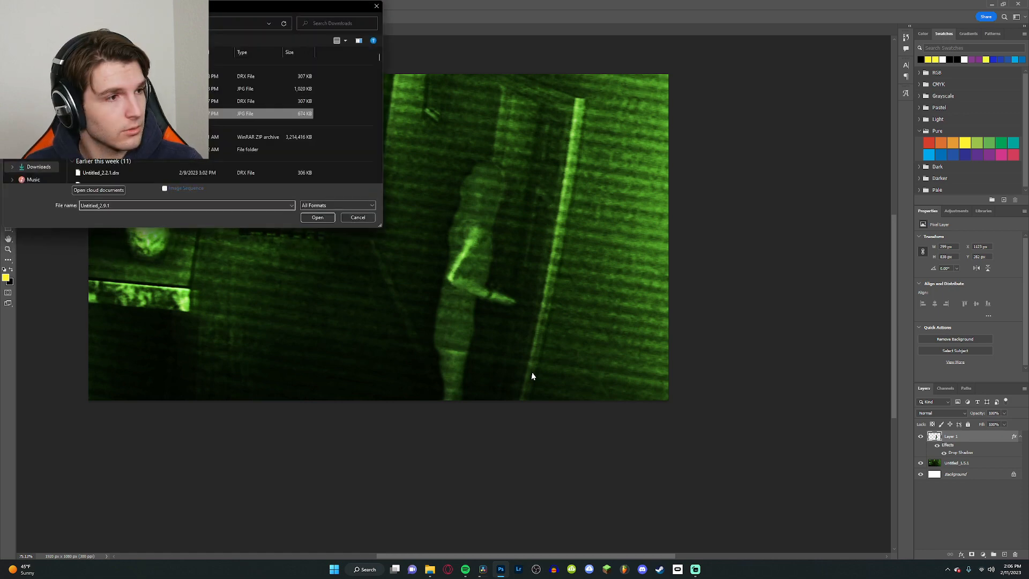
pyautogui.click(315, 219)
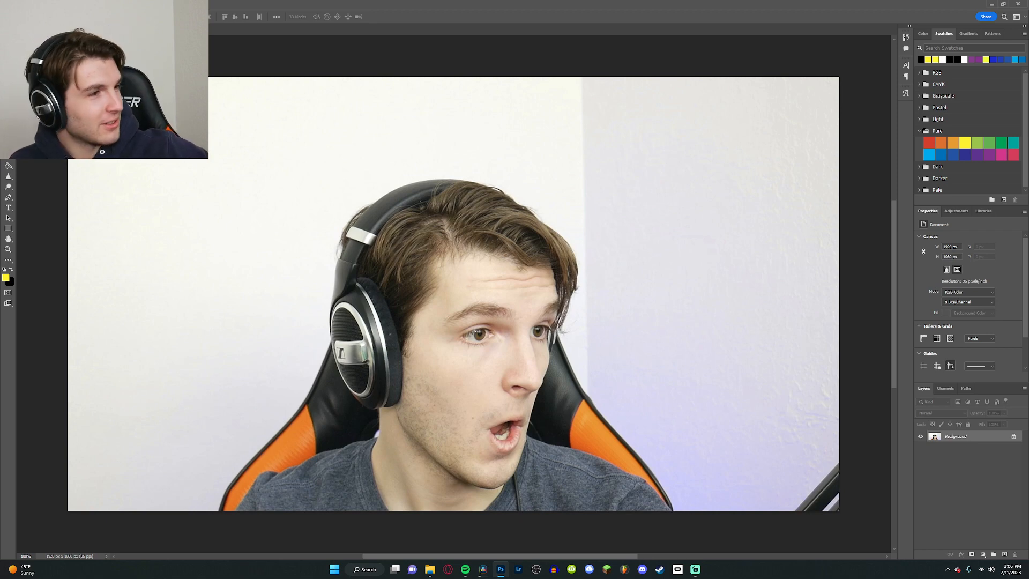
# Step: Select the man's hair, headphones, face, neck and shirt in the portrait with the Quick Selection tool
pyautogui.click(8, 72)
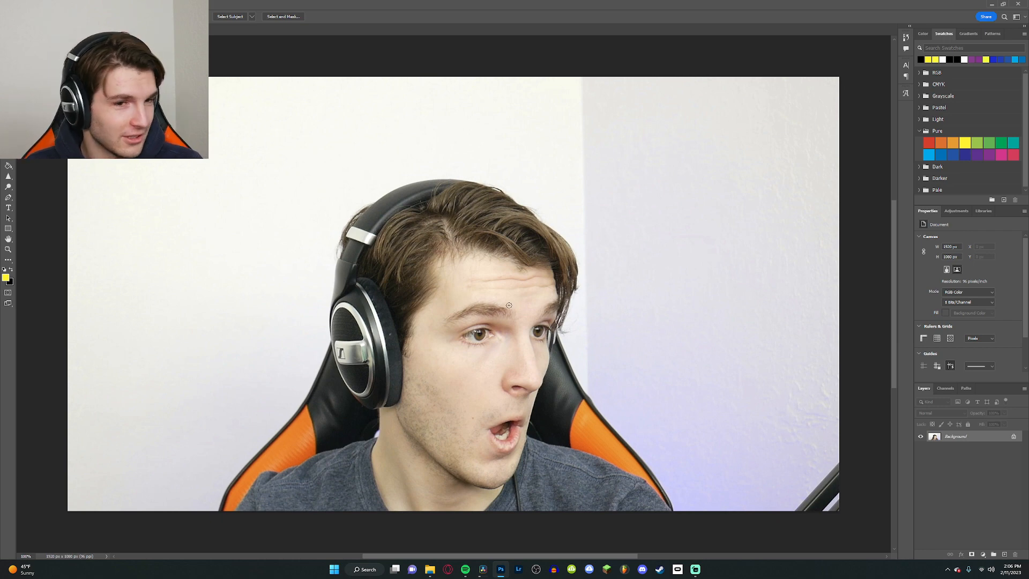
pyautogui.scroll(3, 509, 305)
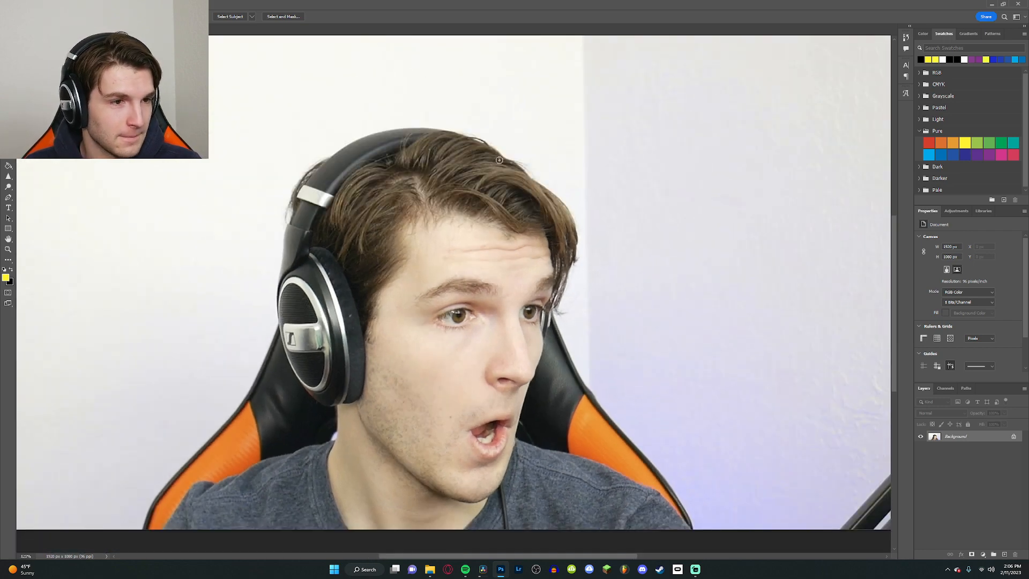
pyautogui.moveTo(542, 196)
pyautogui.mouseDown()
pyautogui.moveTo(556, 236)
pyautogui.moveTo(470, 155)
pyautogui.moveTo(414, 147)
pyautogui.moveTo(350, 174)
pyautogui.moveTo(334, 199)
pyautogui.moveTo(322, 183)
pyautogui.moveTo(312, 217)
pyautogui.moveTo(289, 218)
pyautogui.mouseUp()
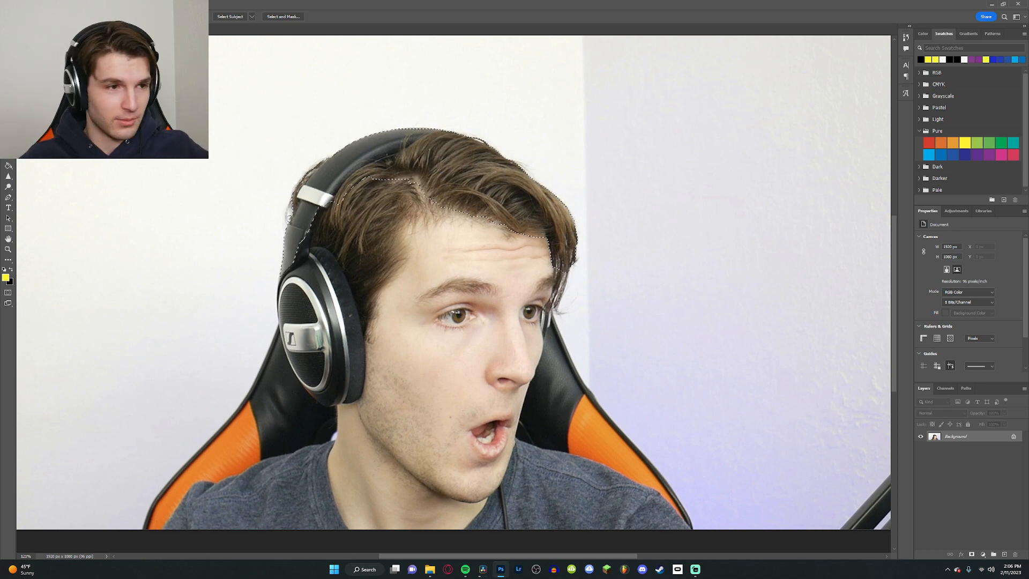
pyautogui.moveTo(289, 219)
pyautogui.mouseDown()
pyautogui.moveTo(305, 236)
pyautogui.moveTo(326, 339)
pyautogui.moveTo(313, 375)
pyautogui.moveTo(315, 358)
pyautogui.moveTo(370, 365)
pyautogui.moveTo(407, 440)
pyautogui.moveTo(455, 407)
pyautogui.moveTo(511, 346)
pyautogui.mouseUp()
pyautogui.scroll(-3, 511, 346)
pyautogui.moveTo(316, 445)
pyautogui.mouseDown()
pyautogui.moveTo(266, 469)
pyautogui.moveTo(247, 463)
pyautogui.moveTo(243, 432)
pyautogui.mouseUp()
pyautogui.moveTo(514, 466); pyautogui.dragTo(624, 475)
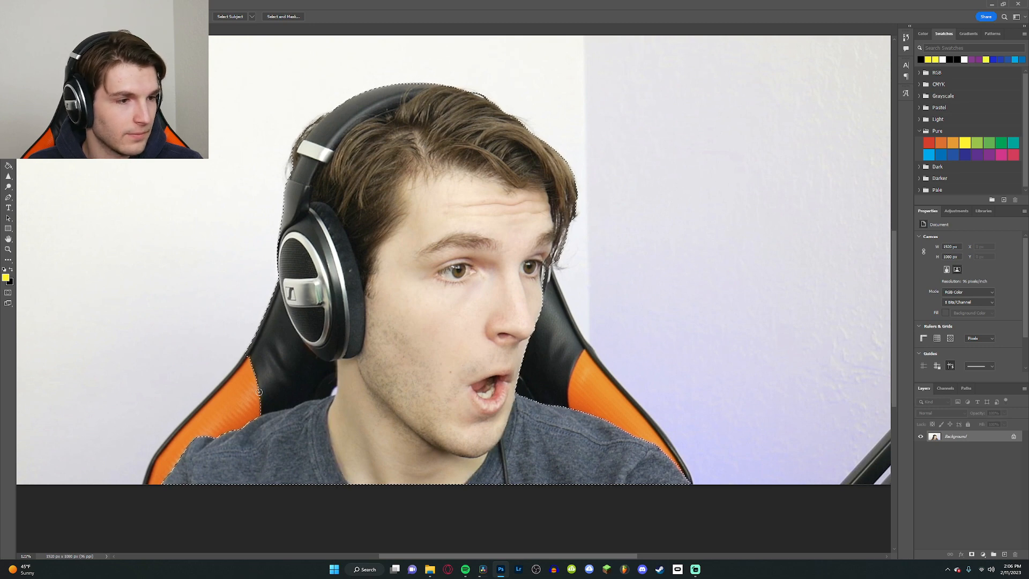
# Step: Subtract the chair area between the headphones and the shoulder from the portrait selection
pyautogui.press('super')
pyautogui.press('super')
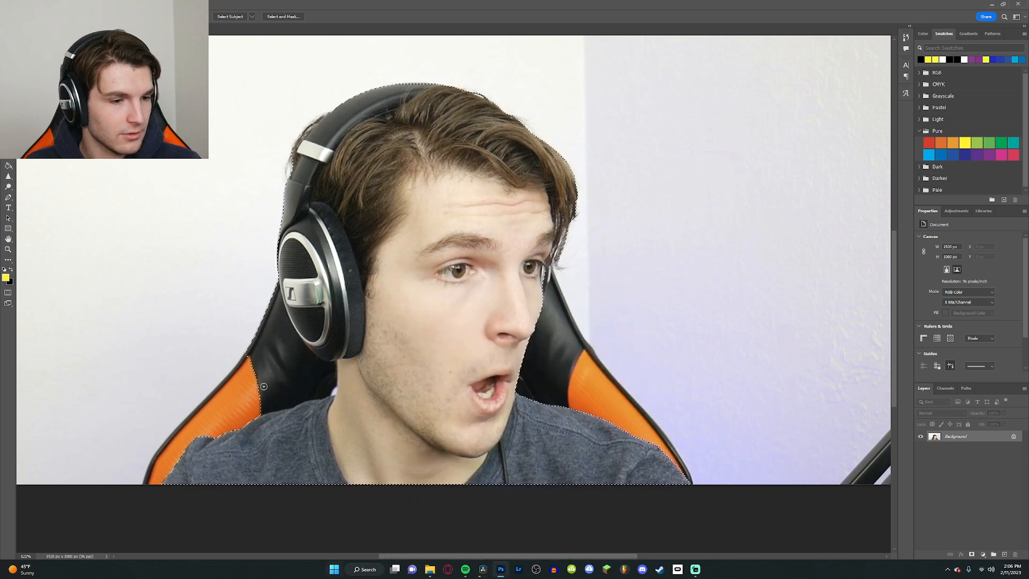
pyautogui.keyDown('alt'); pyautogui.moveTo(259, 399); pyautogui.dragTo(279, 391); pyautogui.keyUp('alt')
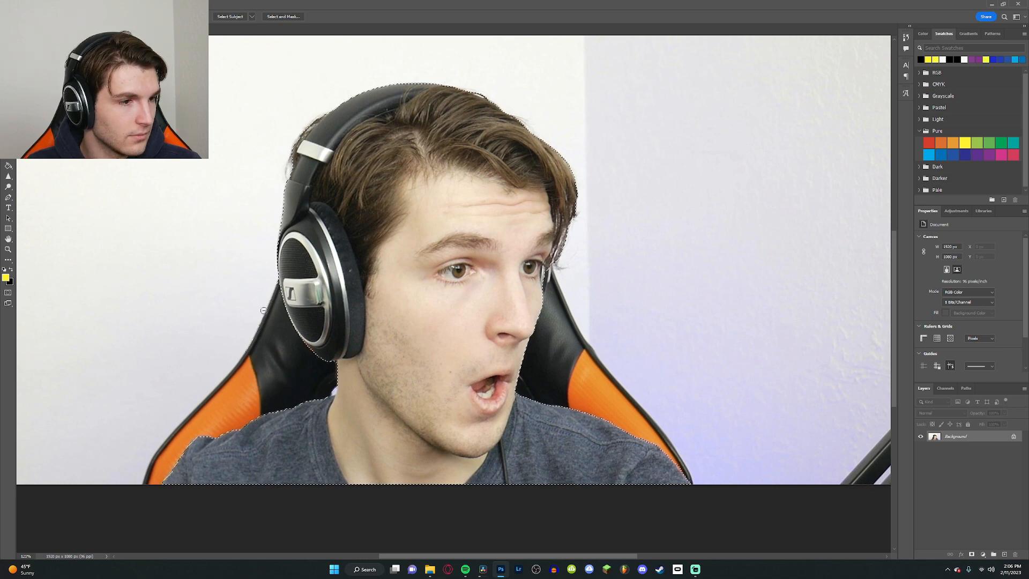
# Step: Examine the selection's edges closely around the neck, headphones and hair
pyautogui.scroll(3, 576, 265)
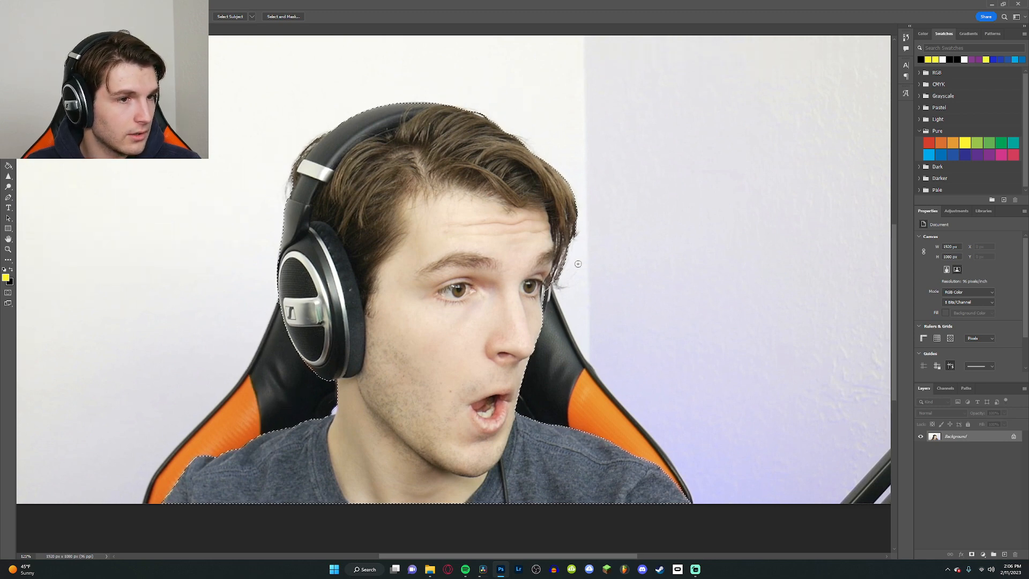
pyautogui.scroll(-4, 583, 267)
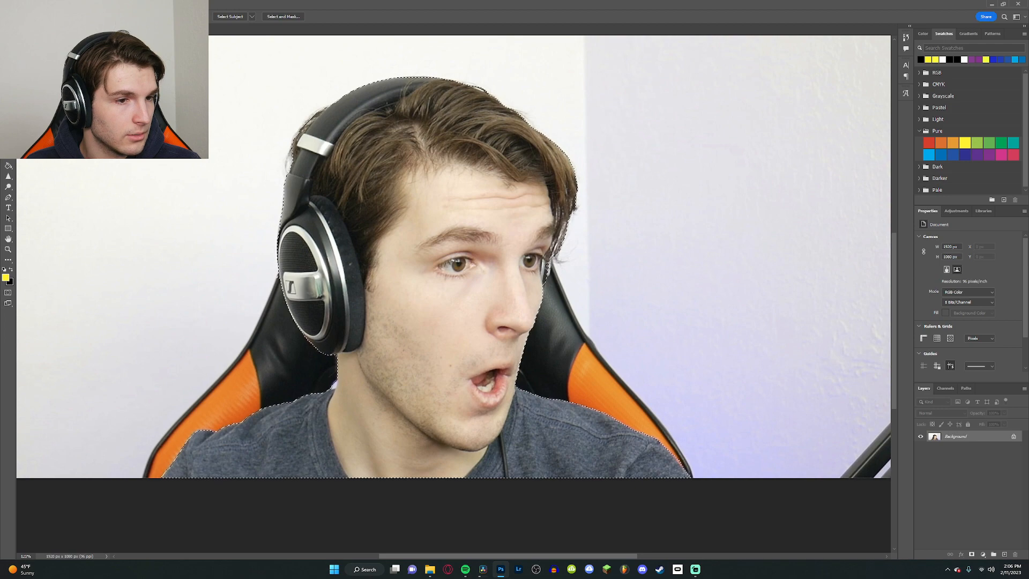
pyautogui.scroll(-4, 538, 287)
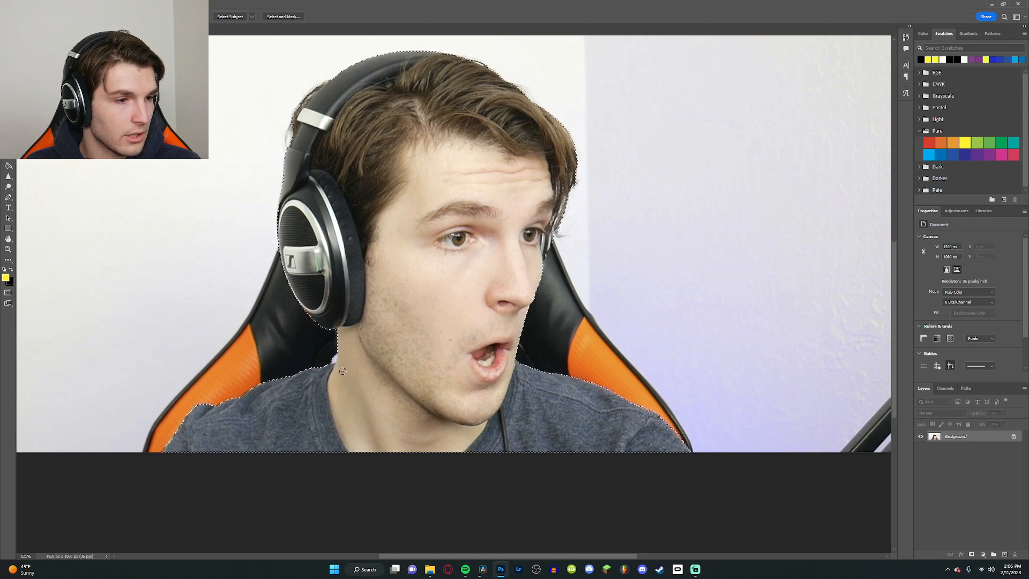
pyautogui.scroll(3, 329, 350)
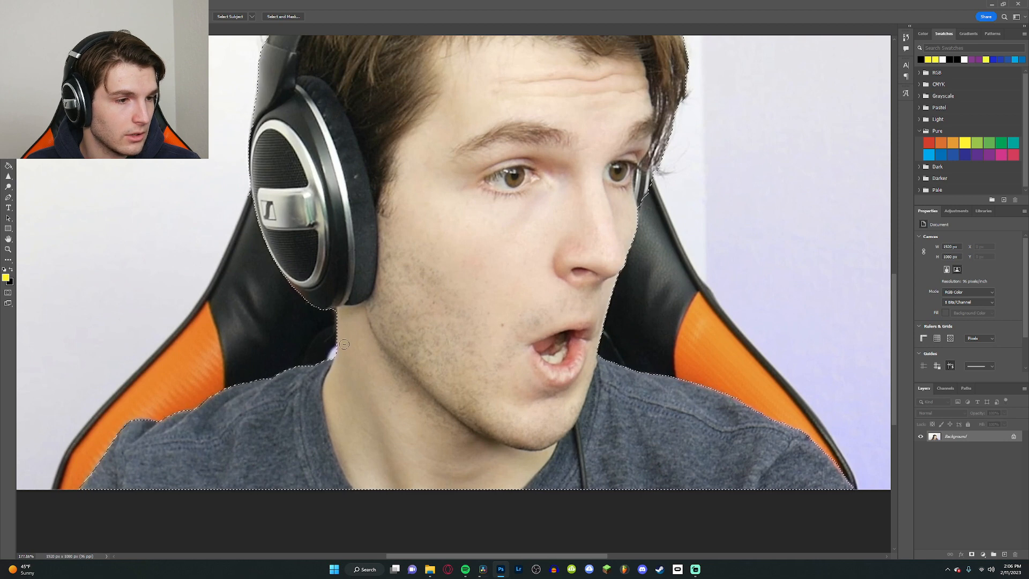
pyautogui.scroll(3, 351, 337)
pyautogui.scroll(5, 351, 336)
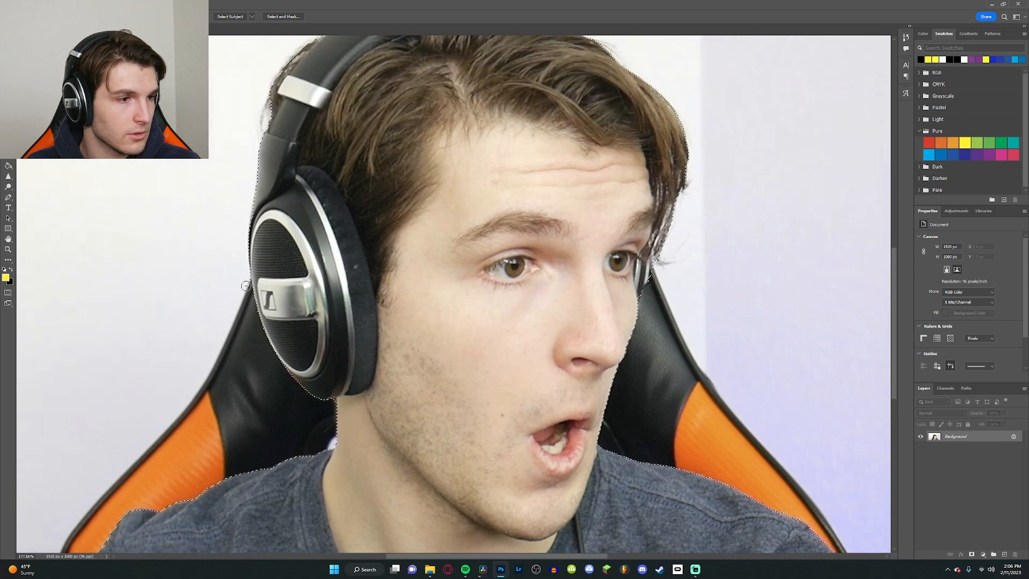
pyautogui.scroll(8, 248, 294)
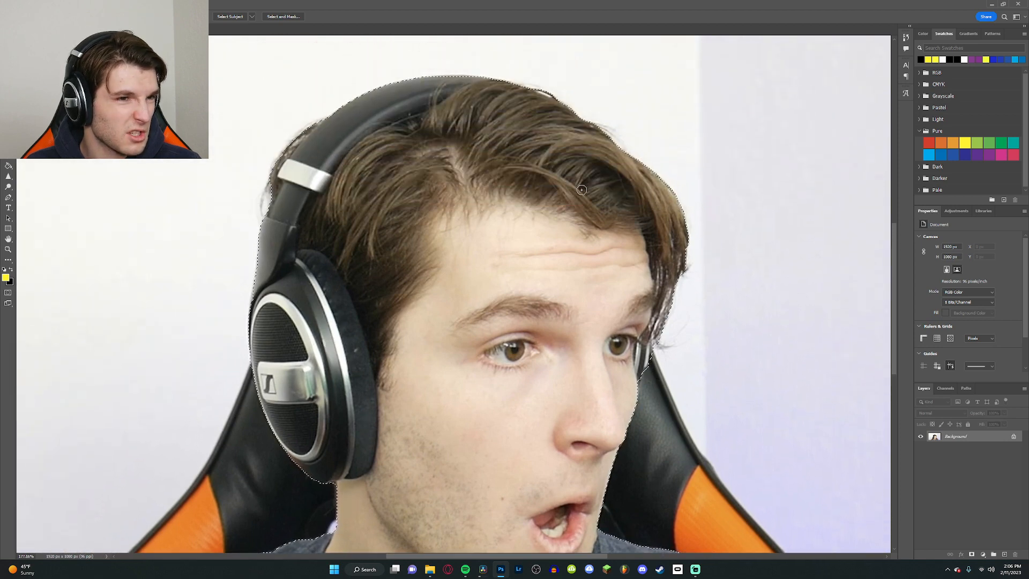
# Step: Smooth the edge of the portrait selection in Select and Mask and apply it
pyautogui.scroll(-3, 654, 236)
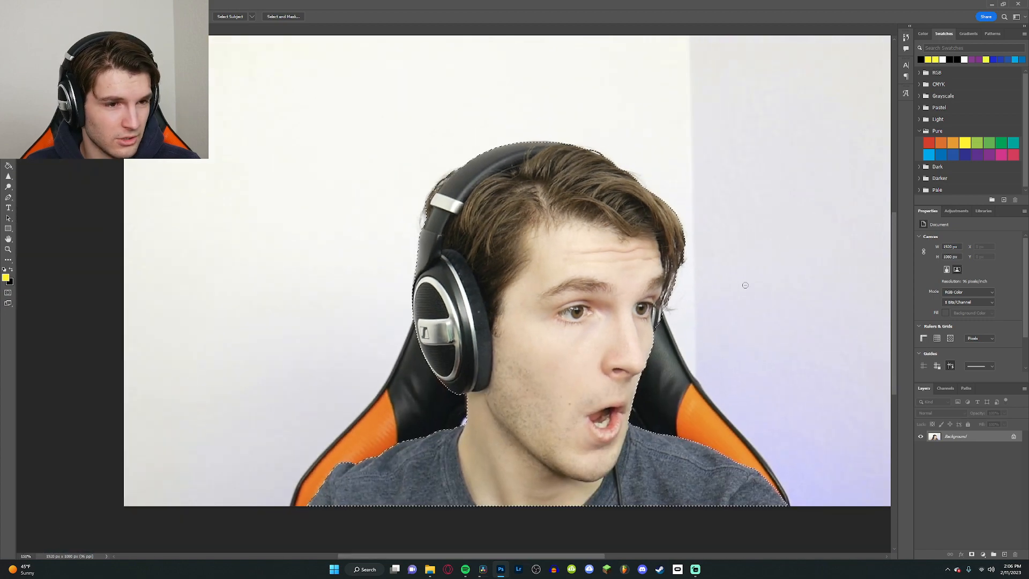
pyautogui.hscroll(3, 714, 287)
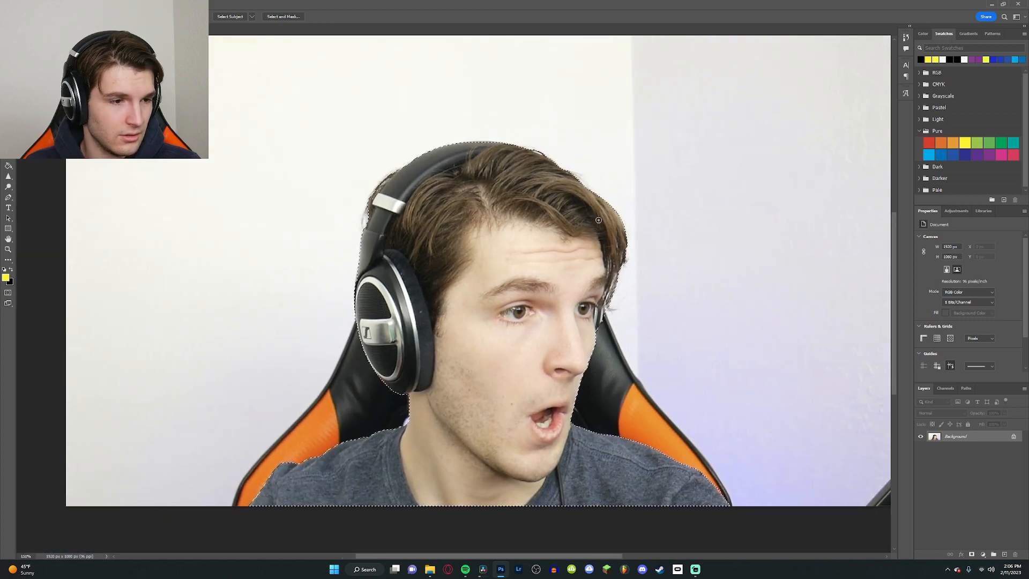
pyautogui.rightClick(601, 221)
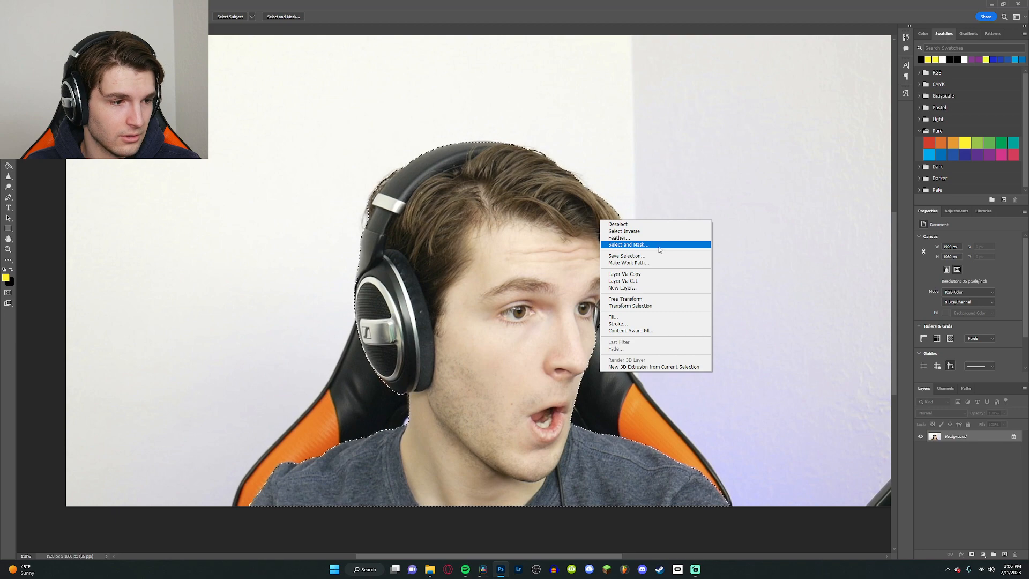
pyautogui.click(657, 246)
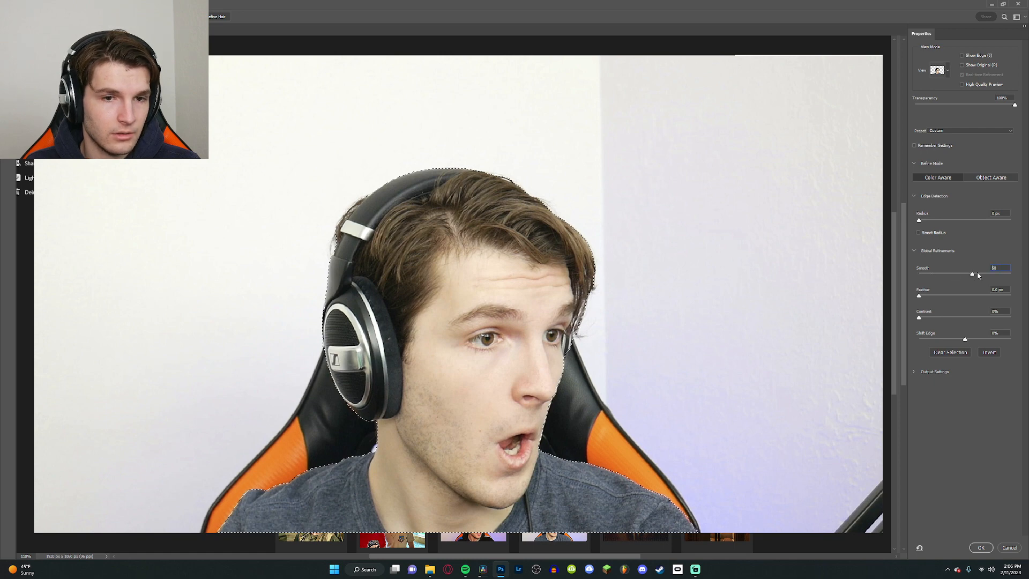
pyautogui.click(981, 547)
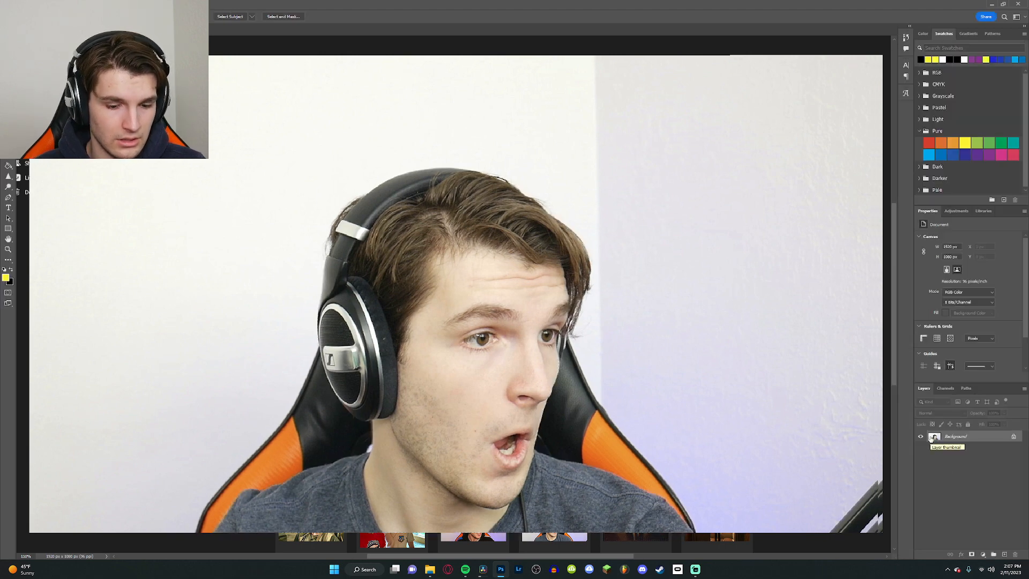
# Step: Copy the selected man onto a new layer and toggle the Background layer's visibility
pyautogui.hotkey('ctrl', 'j')
pyautogui.click(921, 457)
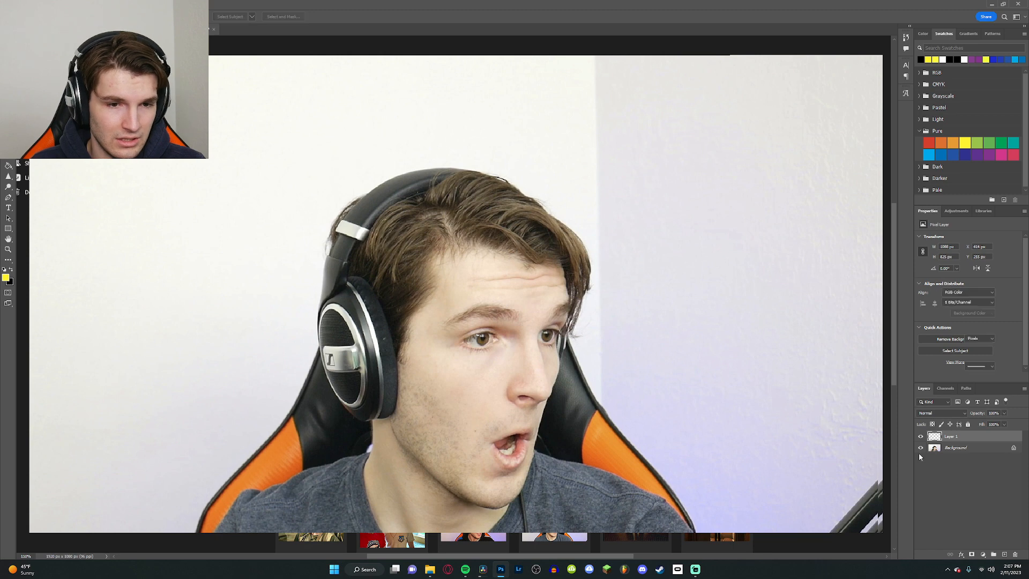
pyautogui.click(921, 449)
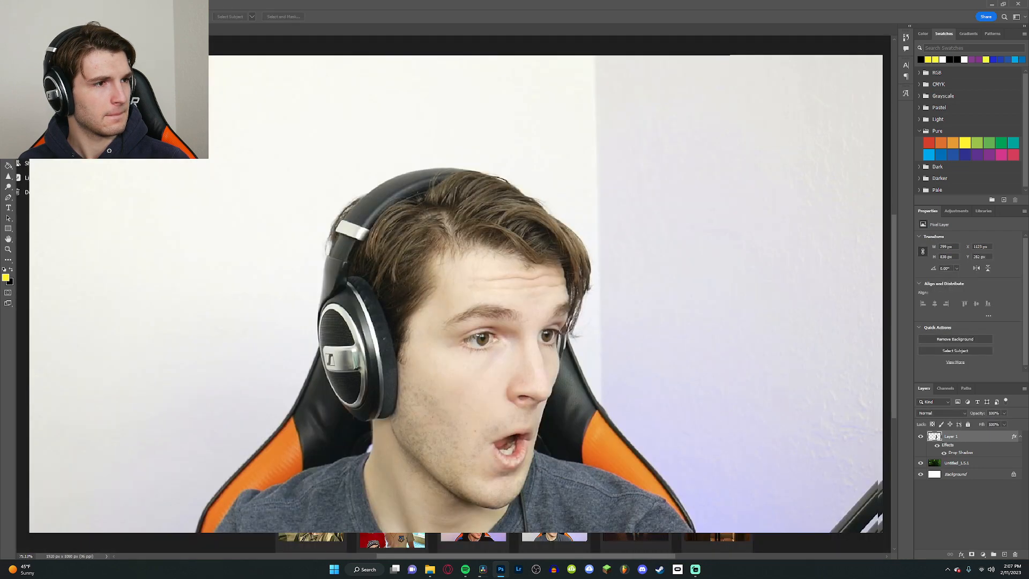
# Step: Close the surprised-face portrait without saving its changes
pyautogui.hotkey('ctrl', 'w')
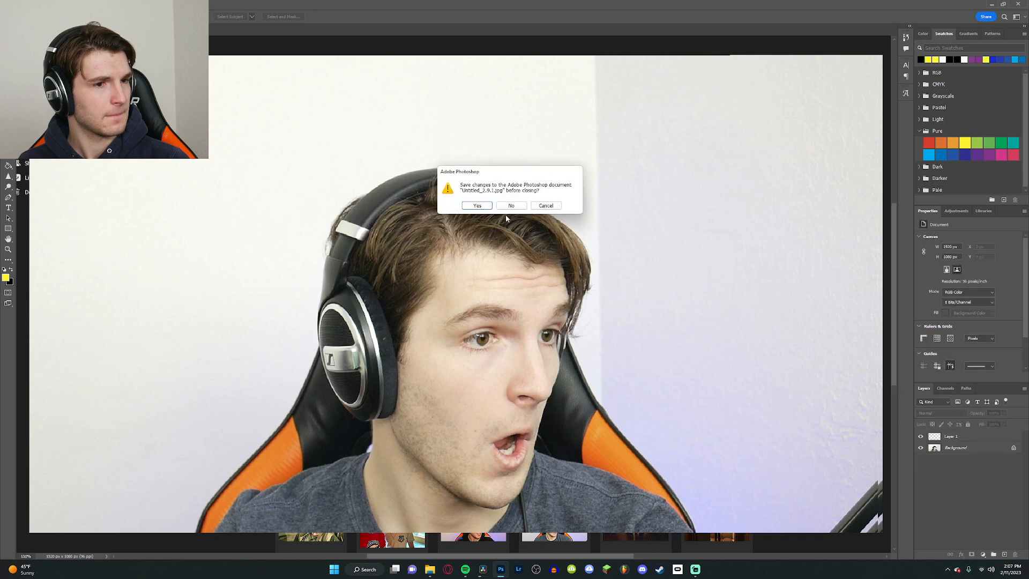
pyautogui.click(513, 207)
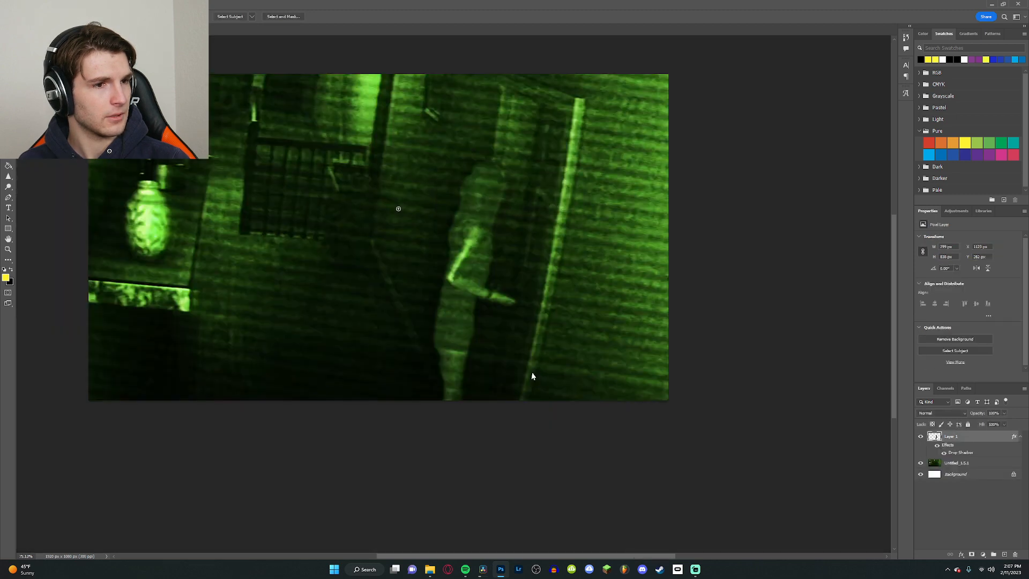
pyautogui.moveTo(532, 376); pyautogui.dragTo(570, 428)
pyautogui.hotkey('alt', 'e')
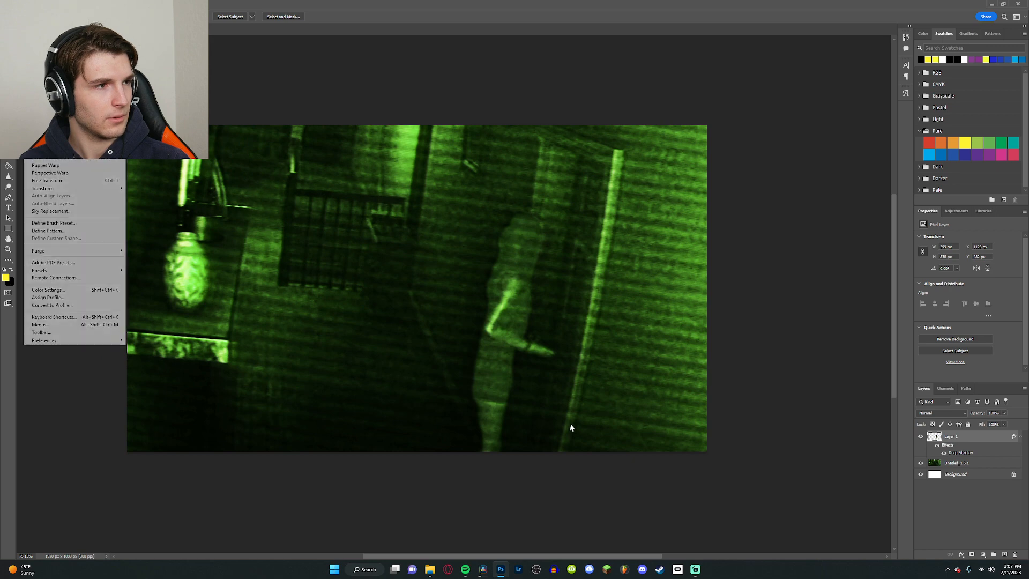
pyautogui.press('Escape')
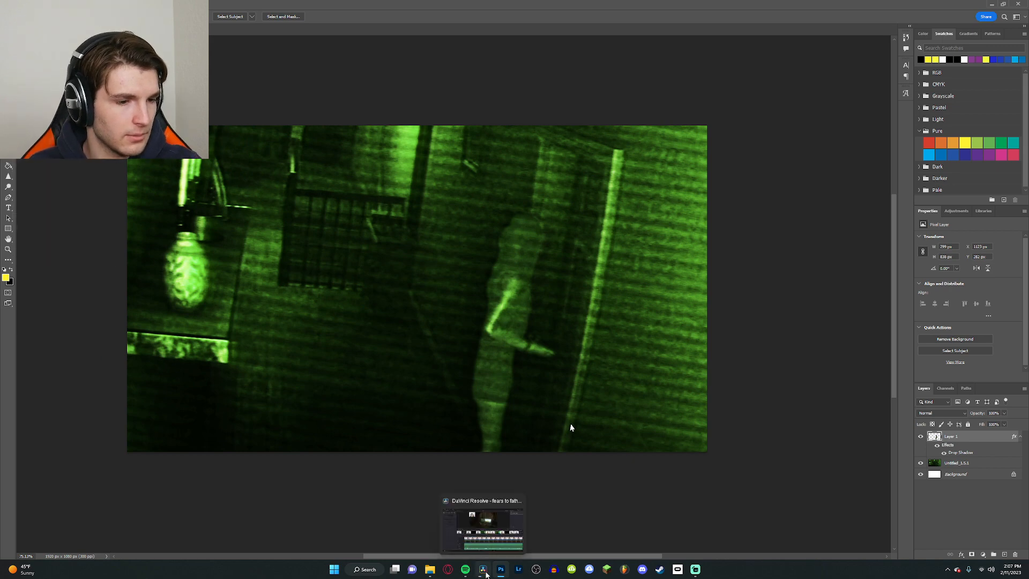
# Step: Reopen the 674 KB JPG portrait from the Downloads folder
pyautogui.hotkey('alt', 'f')
pyautogui.press('Right')
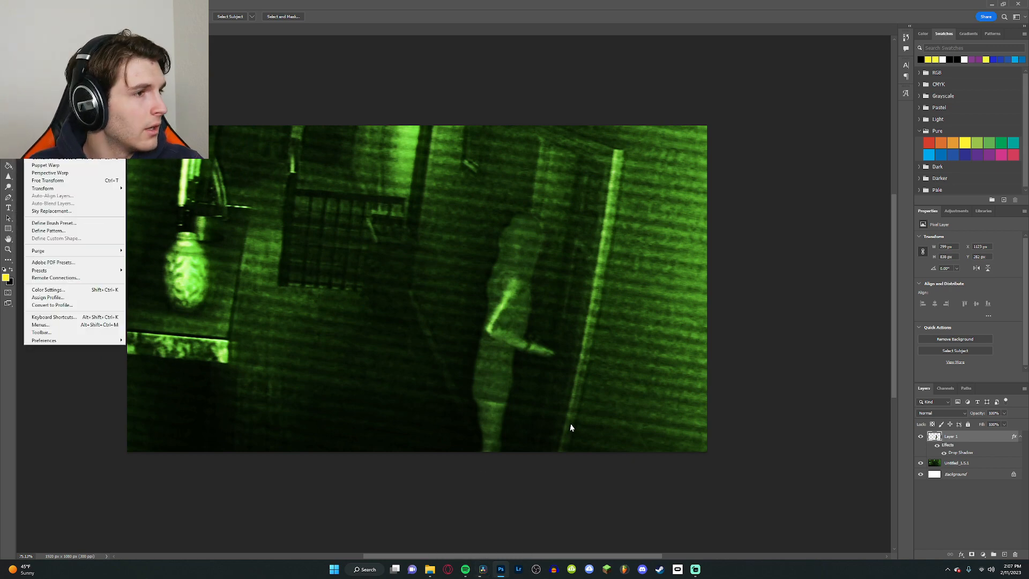
pyautogui.press('Left')
pyautogui.click(25, 21)
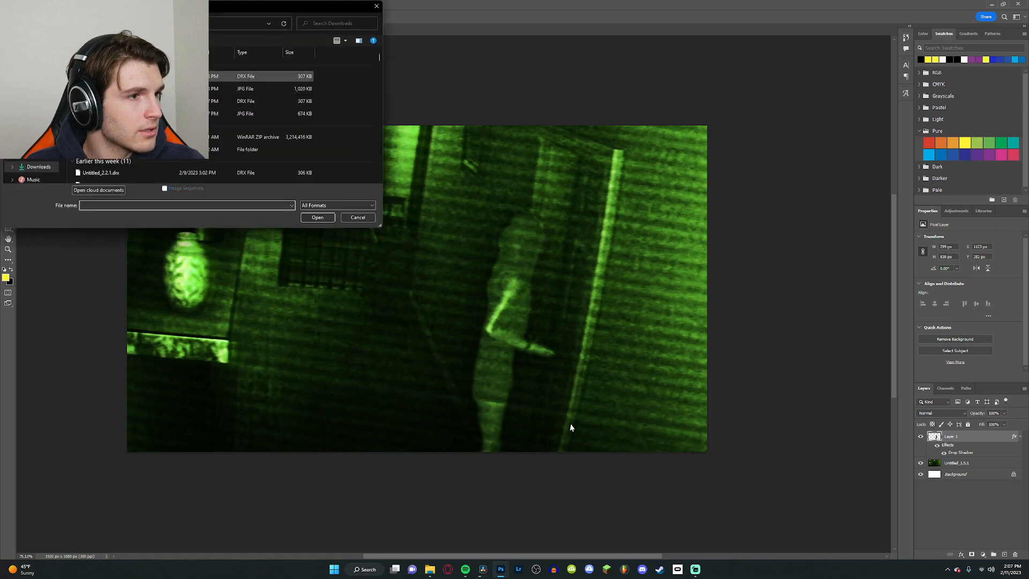
pyautogui.click(139, 113)
pyautogui.click(317, 217)
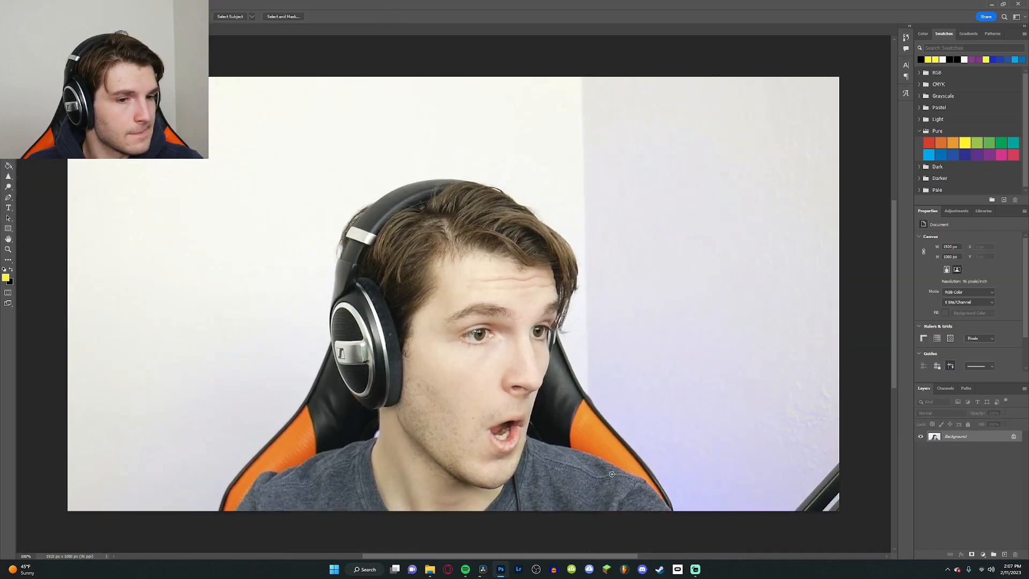
# Step: Select the man's shirt, face, hair and headphones with the Quick Selection tool and subtract the chair area below the headphones
pyautogui.moveTo(611, 473)
pyautogui.mouseDown()
pyautogui.moveTo(618, 502)
pyautogui.moveTo(444, 472)
pyautogui.moveTo(337, 500)
pyautogui.moveTo(282, 499)
pyautogui.moveTo(418, 375)
pyautogui.mouseUp()
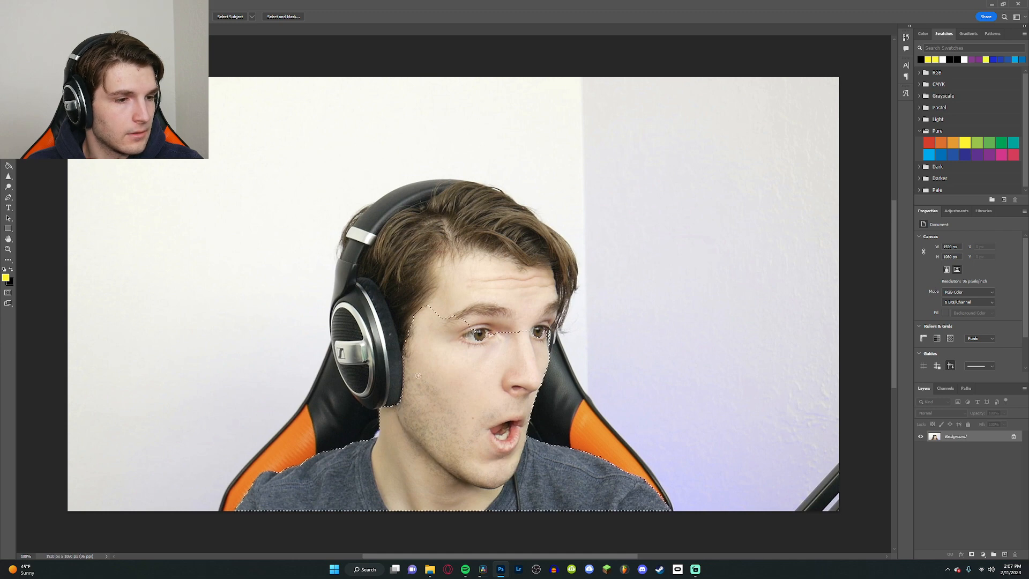
pyautogui.moveTo(500, 297)
pyautogui.mouseDown()
pyautogui.moveTo(528, 261)
pyautogui.moveTo(407, 242)
pyautogui.moveTo(455, 215)
pyautogui.moveTo(552, 336)
pyautogui.mouseUp()
pyautogui.moveTo(381, 343)
pyautogui.mouseDown()
pyautogui.moveTo(368, 384)
pyautogui.moveTo(346, 370)
pyautogui.mouseUp()
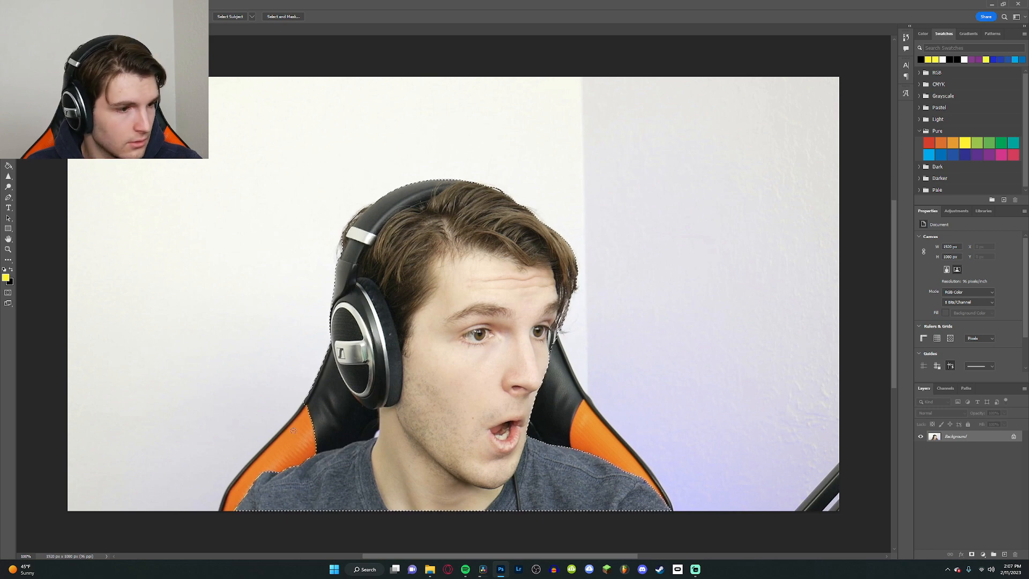
pyautogui.keyDown('alt'); pyautogui.click(324, 405); pyautogui.keyUp('alt')
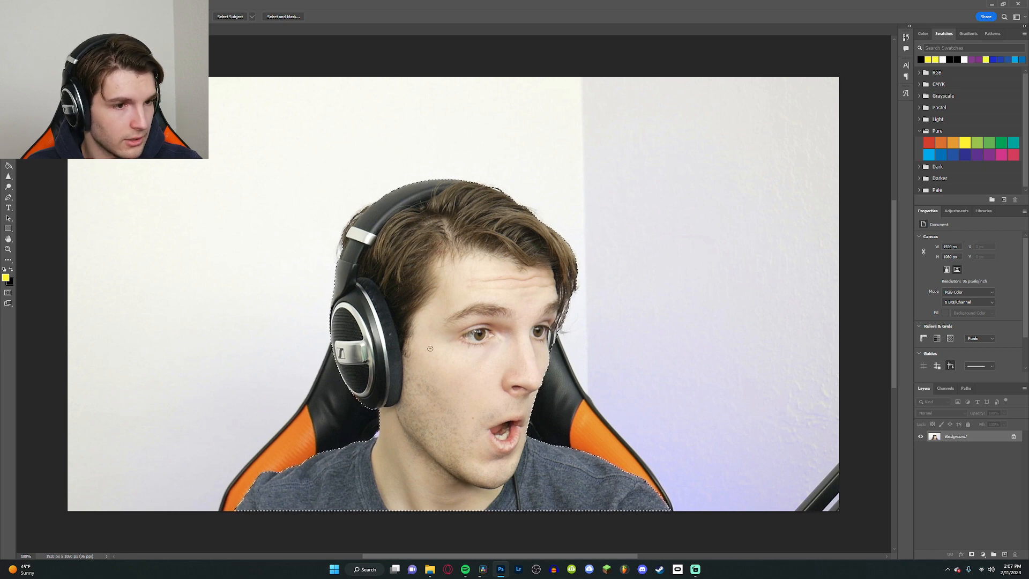
pyautogui.scroll(4, 584, 352)
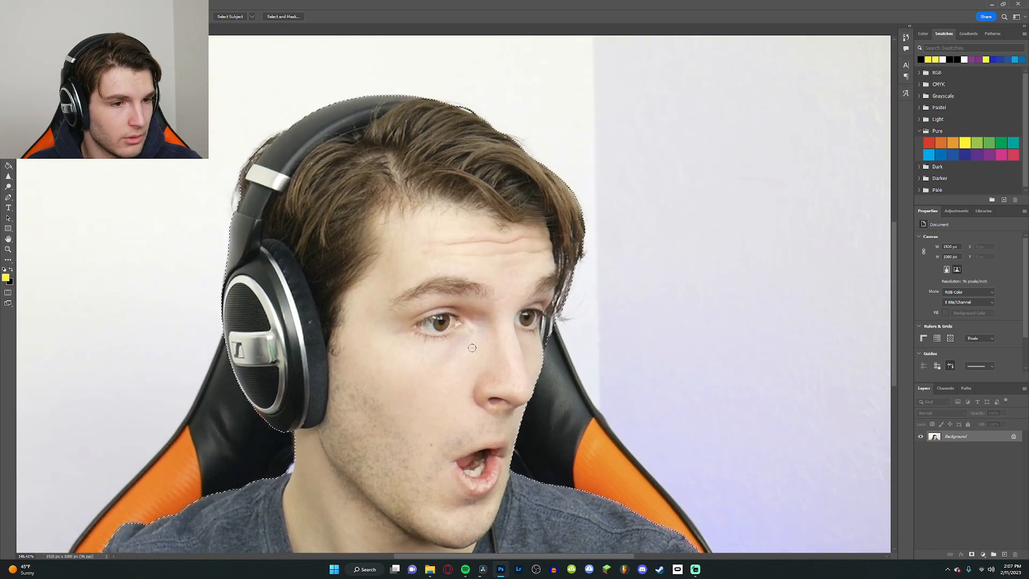
pyautogui.scroll(-5, 456, 320)
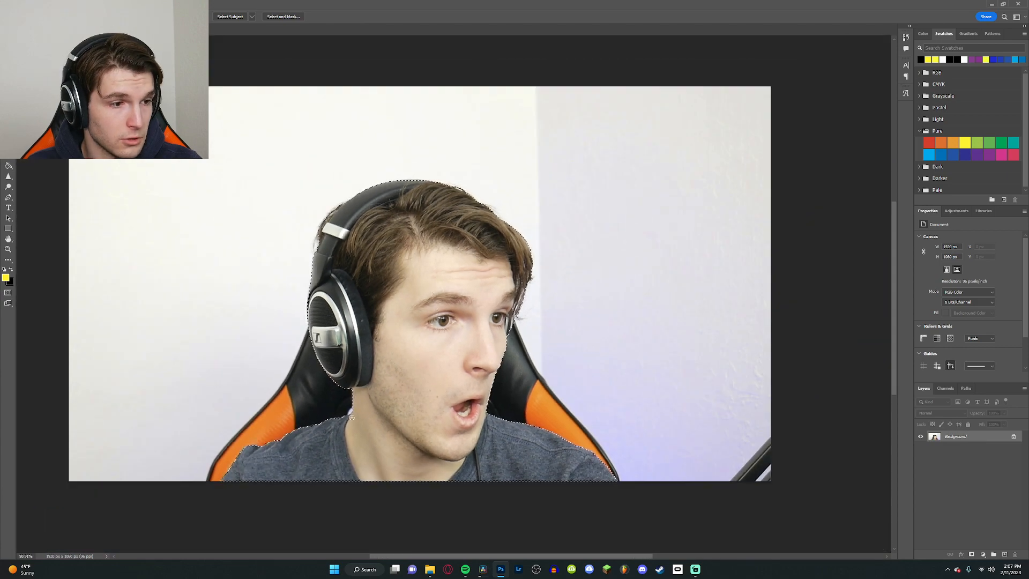
# Step: Try to refine the portrait selection in Select and Mask, cancel it and close the portrait
pyautogui.rightClick(488, 314)
pyautogui.click(515, 337)
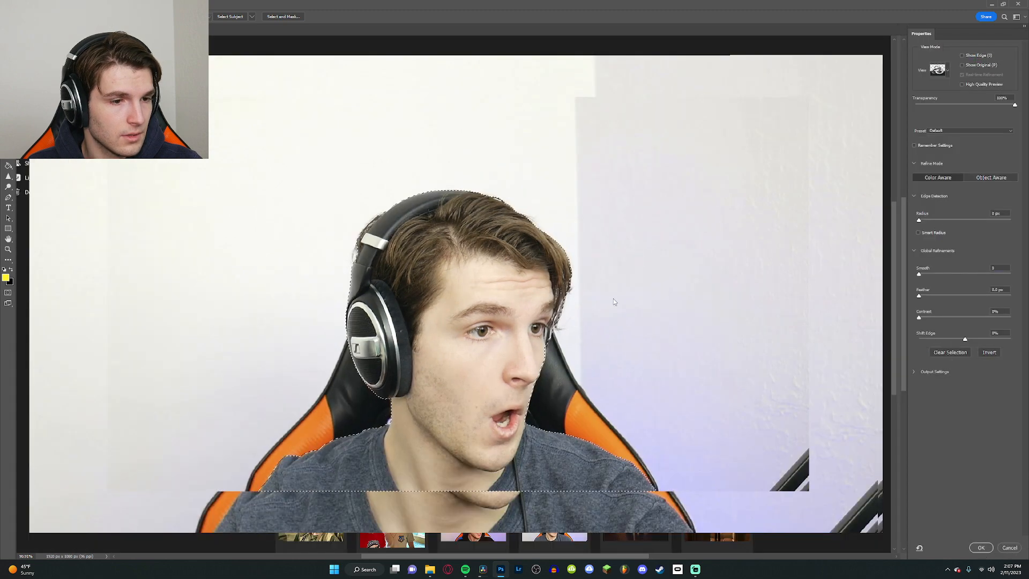
pyautogui.click(1009, 548)
pyautogui.click(20, 4)
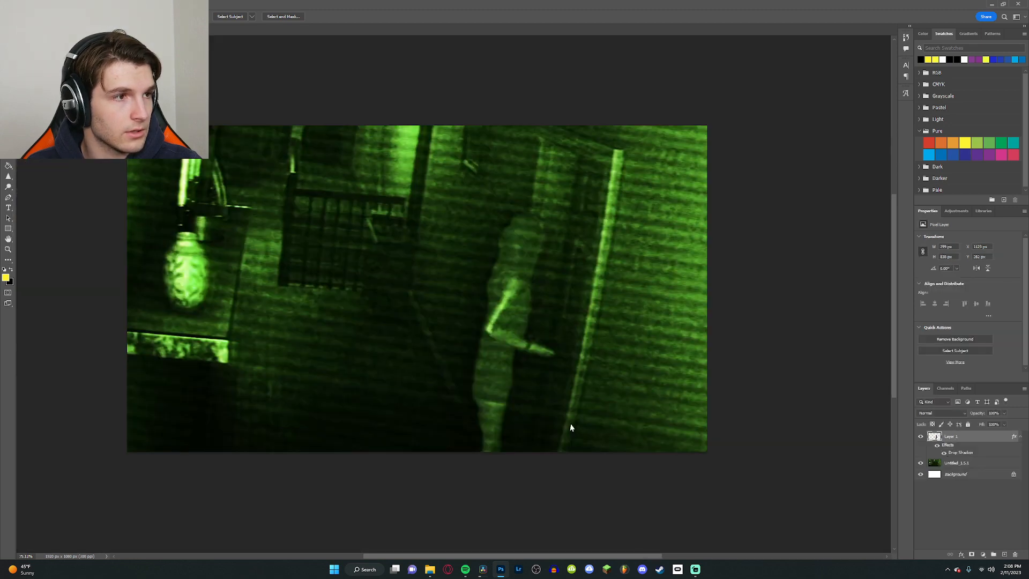
# Step: Open a fresh copy of the 674 KB JPG portrait from the Downloads folder
pyautogui.hotkey('ctrl', 'o')
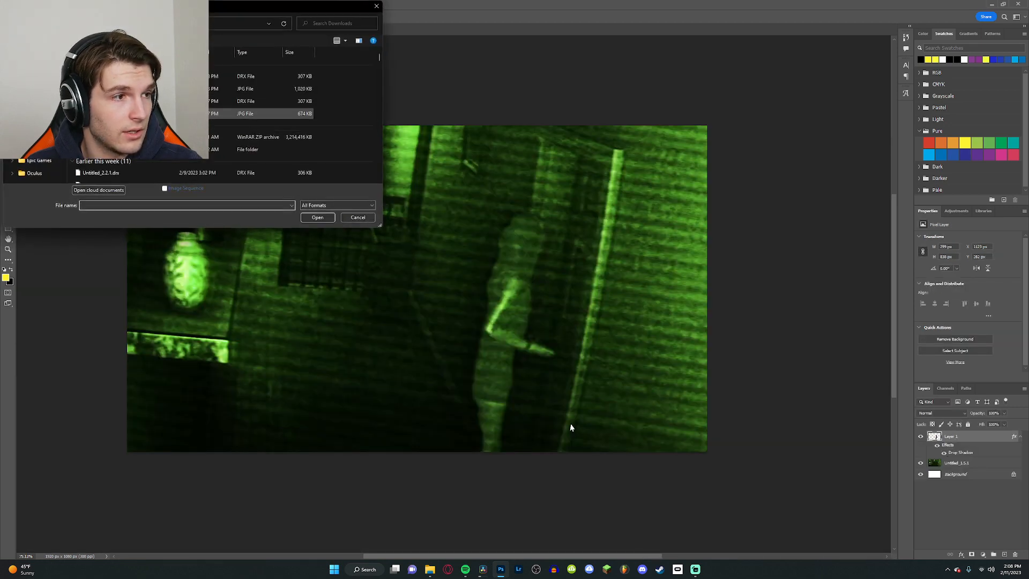
pyautogui.click(161, 113)
pyautogui.click(309, 219)
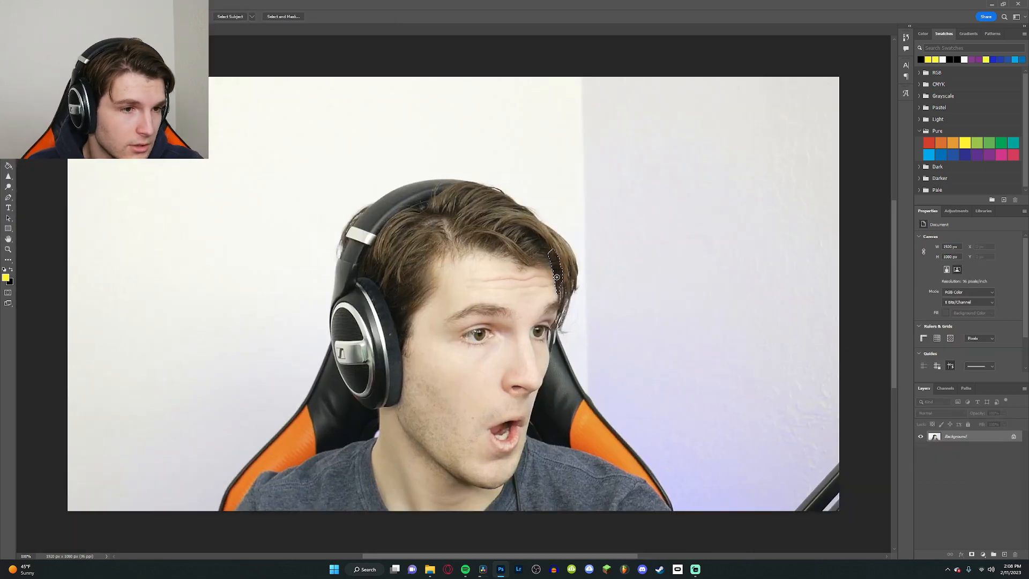
# Step: Select the man's hair, headphones, face and shirt with the Quick Selection tool, leaving the chair out of the selection
pyautogui.moveTo(500, 213); pyautogui.dragTo(470, 201)
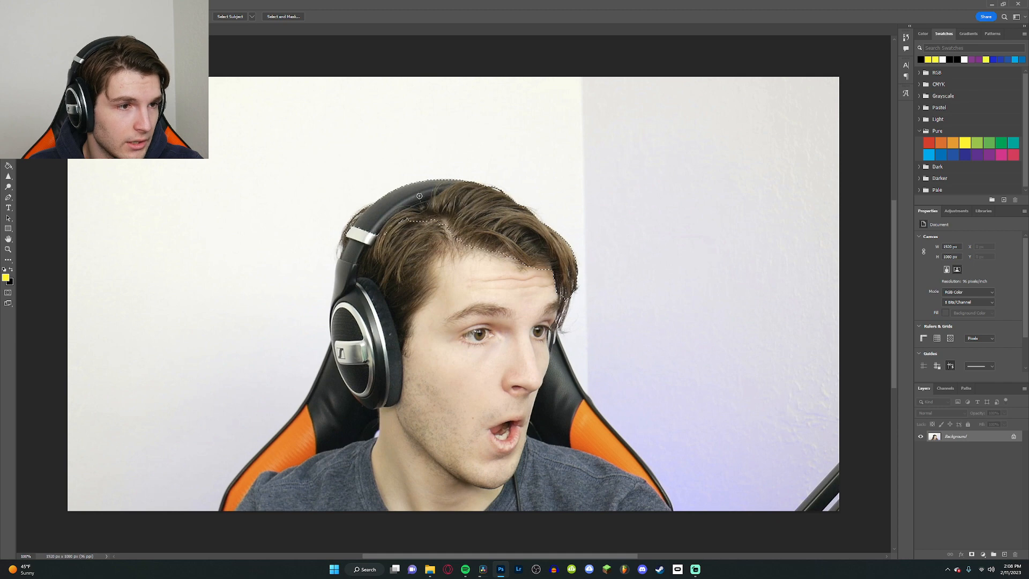
pyautogui.moveTo(389, 389)
pyautogui.mouseDown()
pyautogui.moveTo(417, 417)
pyautogui.moveTo(493, 429)
pyautogui.mouseUp()
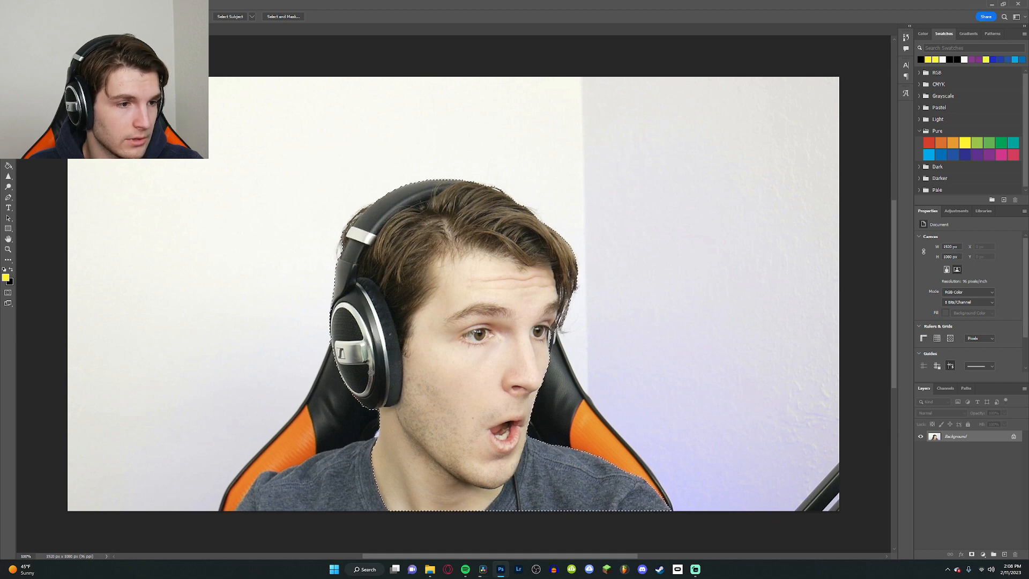
pyautogui.moveTo(366, 379)
pyautogui.mouseDown()
pyautogui.moveTo(371, 458)
pyautogui.moveTo(299, 475)
pyautogui.moveTo(283, 493)
pyautogui.mouseUp()
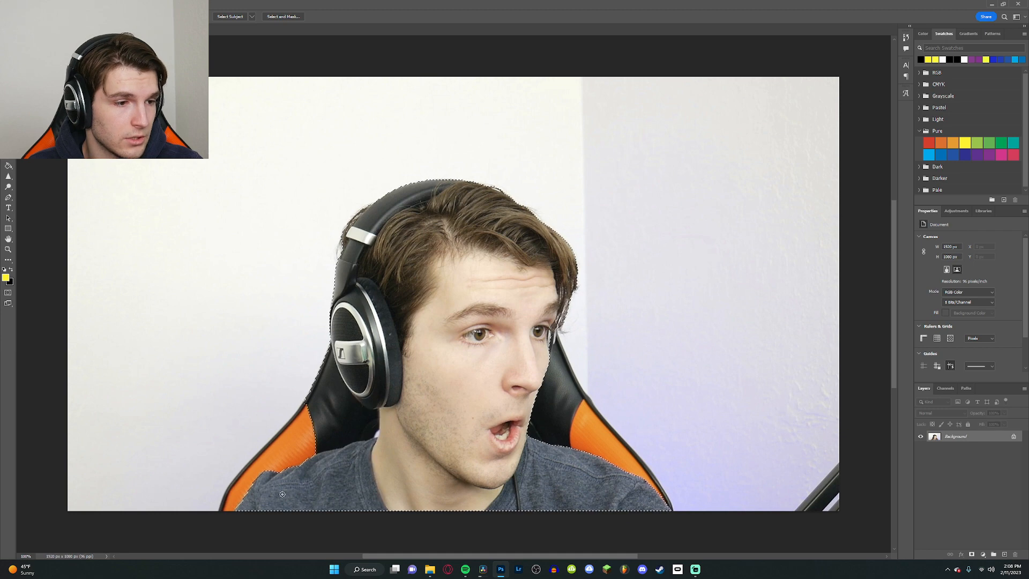
pyautogui.moveTo(321, 445)
pyautogui.mouseDown()
pyautogui.moveTo(355, 428)
pyautogui.moveTo(306, 404)
pyautogui.mouseUp()
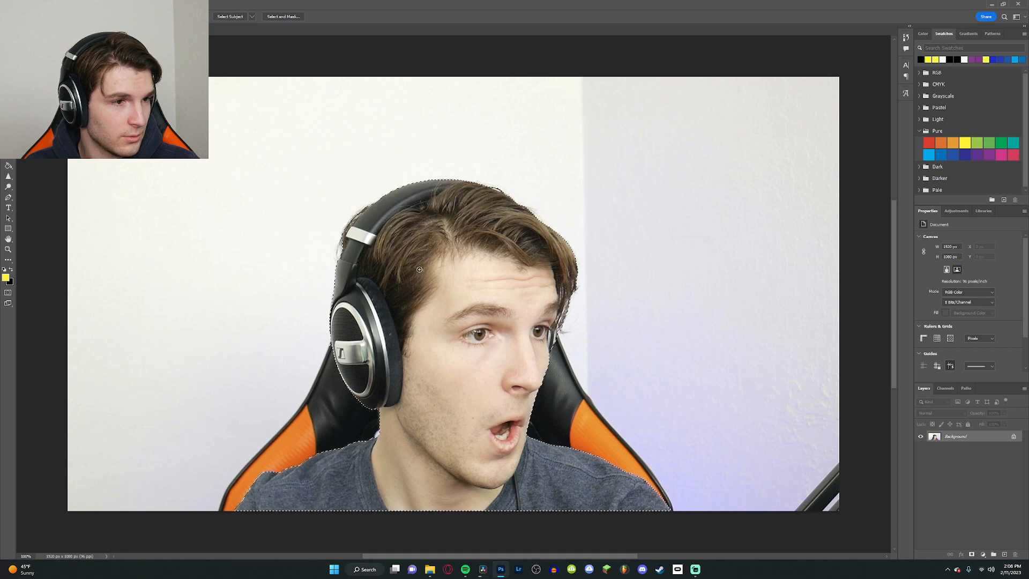
pyautogui.rightClick(524, 321)
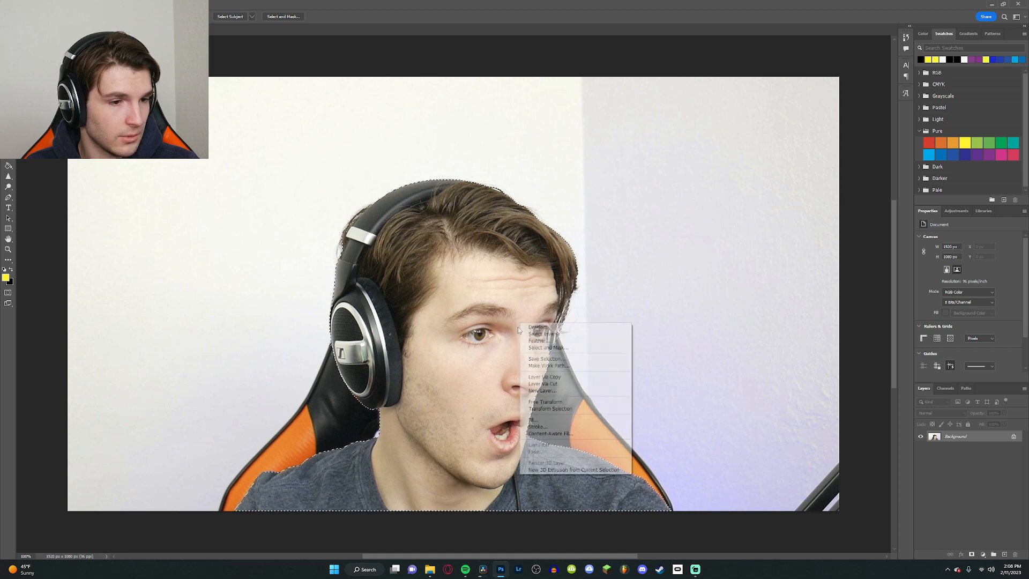
pyautogui.rightClick(672, 272)
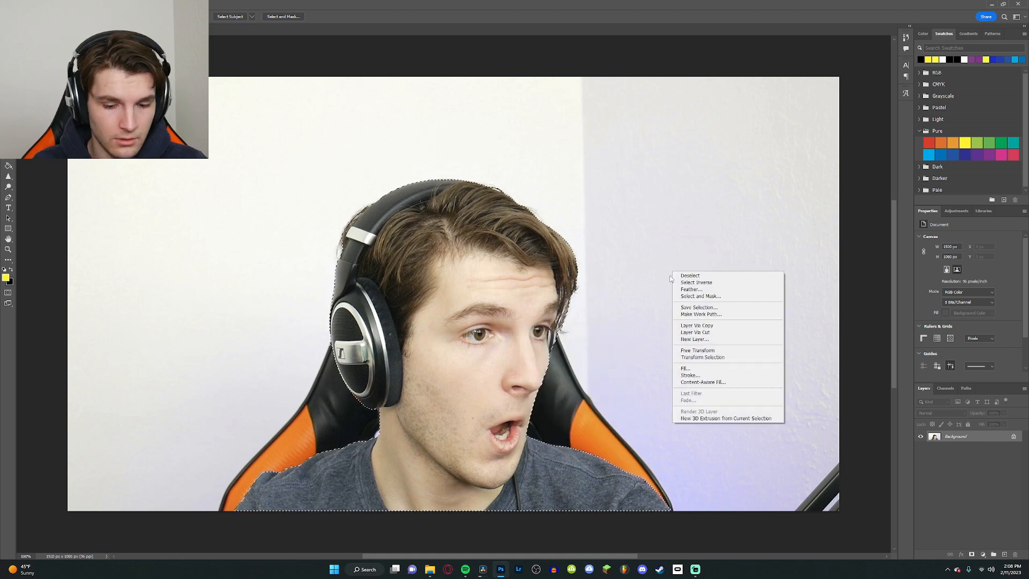
pyautogui.click(632, 241)
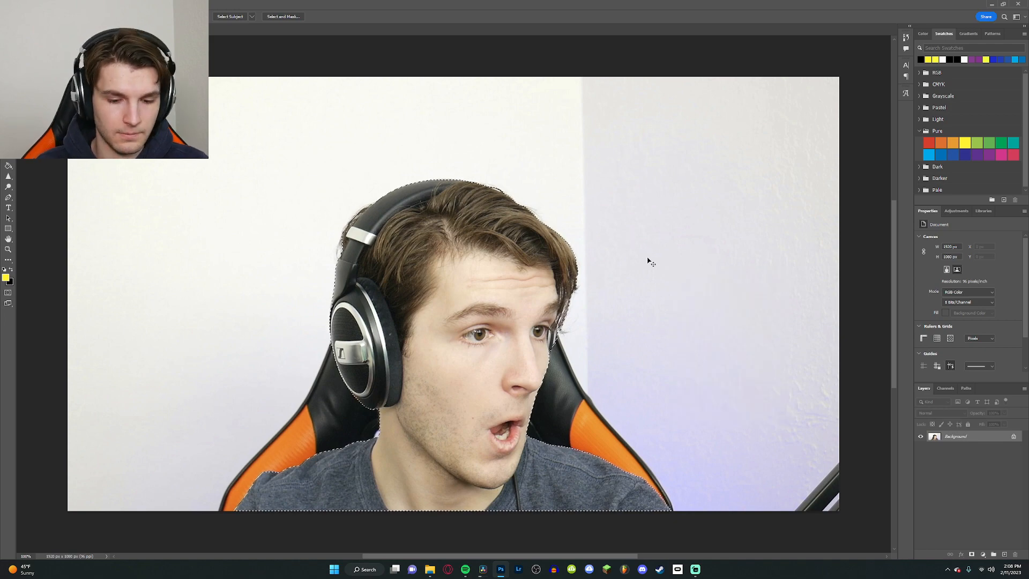
# Step: Copy the selected man onto a new layer and hide the Background layer
pyautogui.hotkey('ctrl', 'j')
pyautogui.click(922, 447)
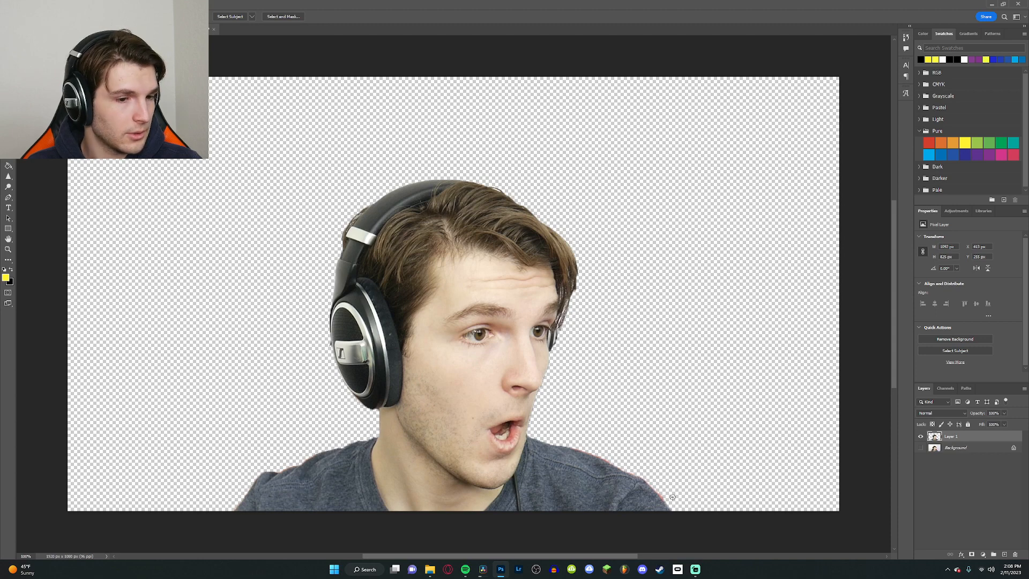
# Step: Erase the reddish chair fringe along both shoulder edges of the cut-out man
pyautogui.press('e')
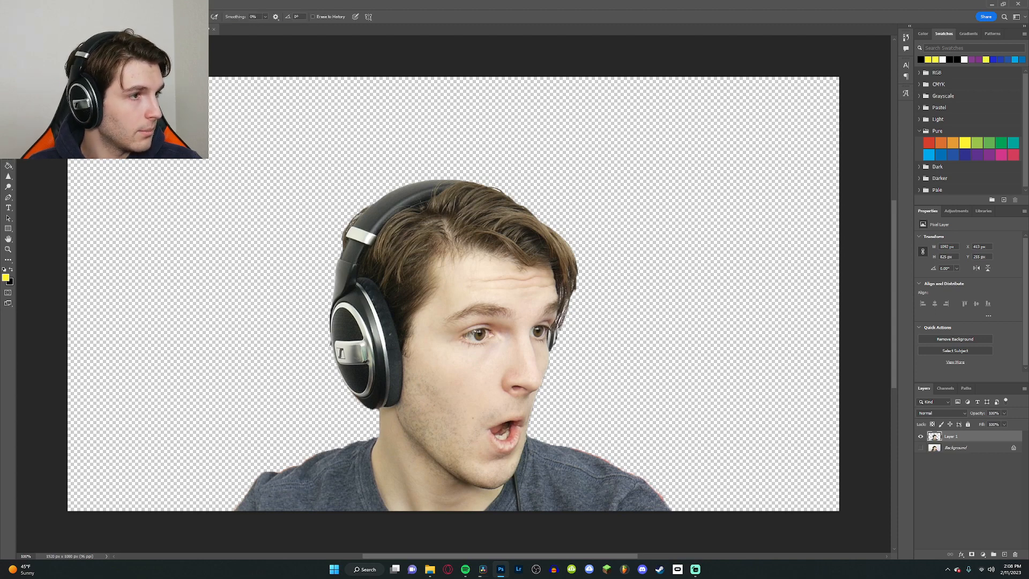
pyautogui.scroll(5, 652, 491)
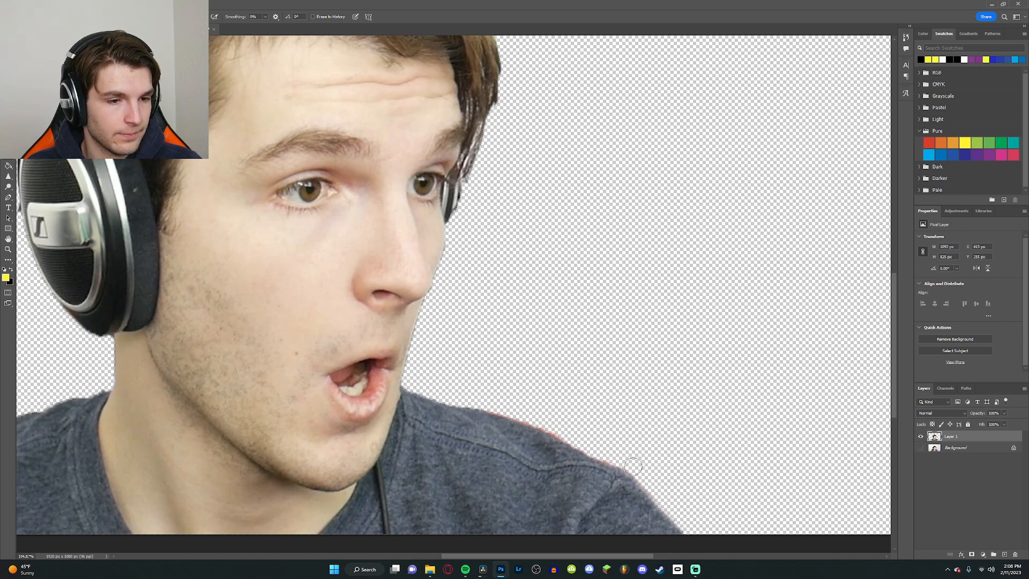
pyautogui.moveTo(633, 467)
pyautogui.mouseDown()
pyautogui.moveTo(493, 403)
pyautogui.moveTo(566, 438)
pyautogui.mouseUp()
pyautogui.hscroll(-10, 483, 429)
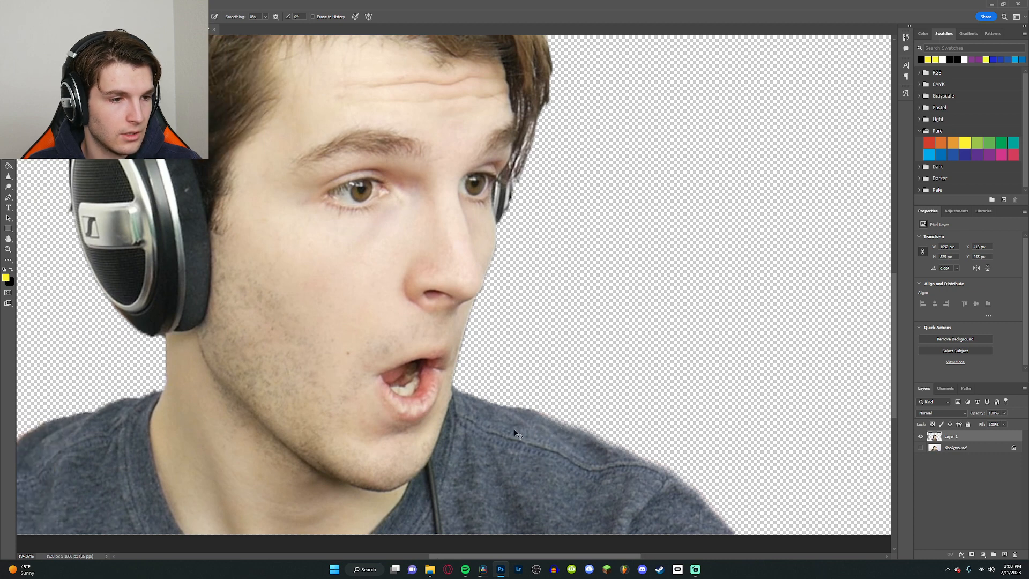
pyautogui.hscroll(-5, 285, 432)
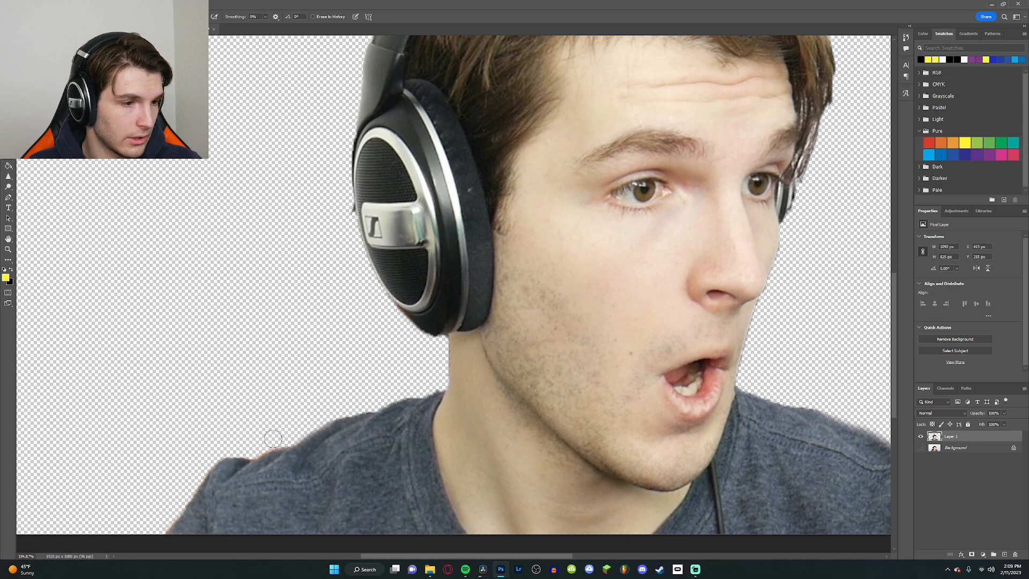
pyautogui.moveTo(248, 448)
pyautogui.mouseDown()
pyautogui.moveTo(263, 443)
pyautogui.moveTo(206, 467)
pyautogui.moveTo(171, 510)
pyautogui.mouseUp()
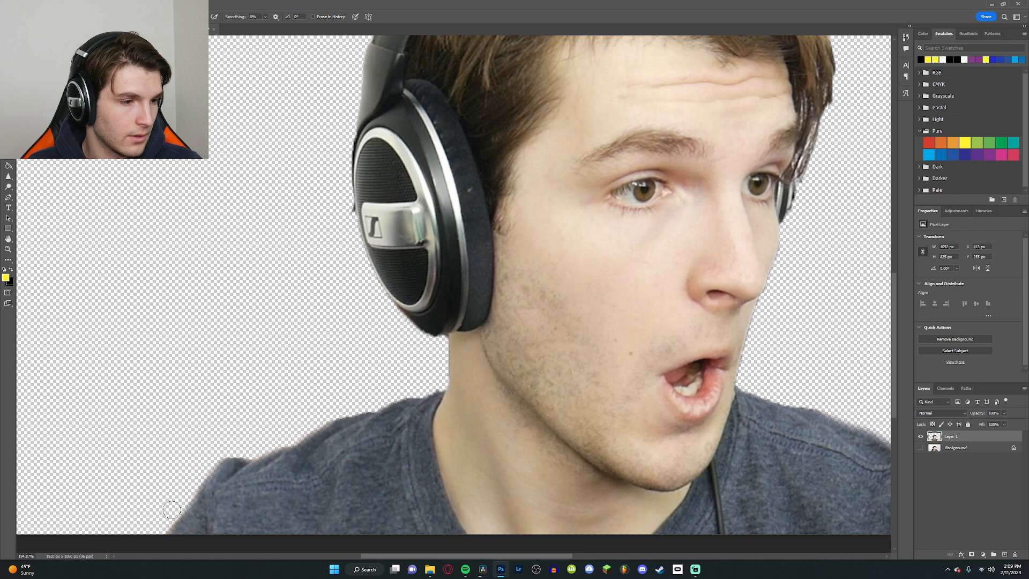
pyautogui.scroll(5, 414, 409)
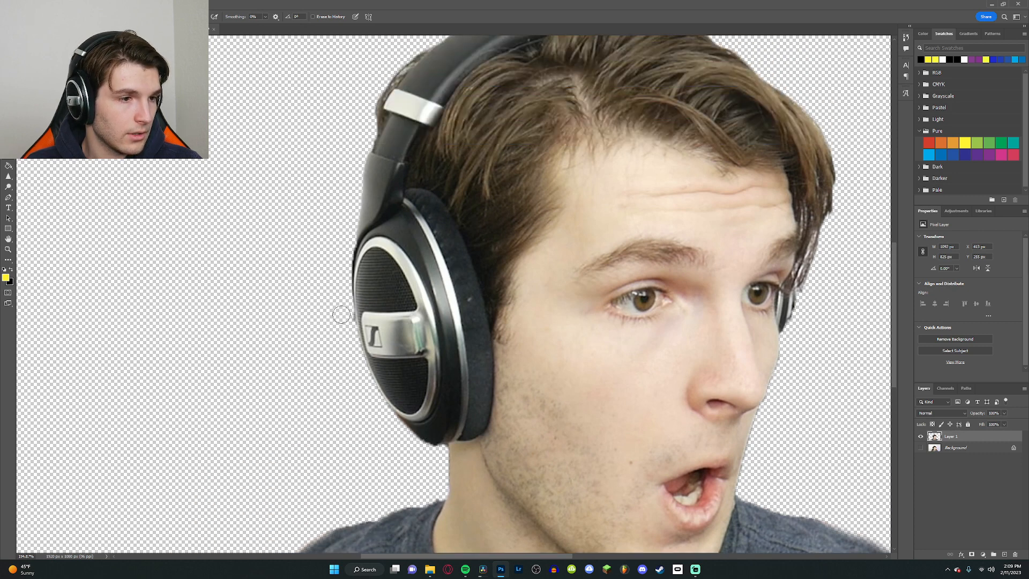
pyautogui.scroll(5, 501, 341)
pyautogui.hscroll(8, 610, 300)
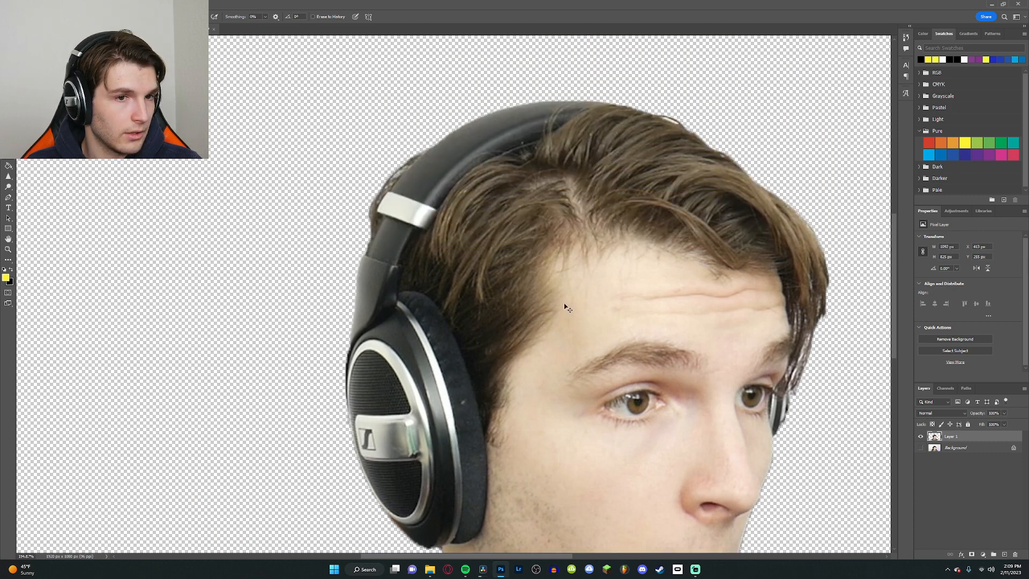
pyautogui.scroll(-2, 697, 319)
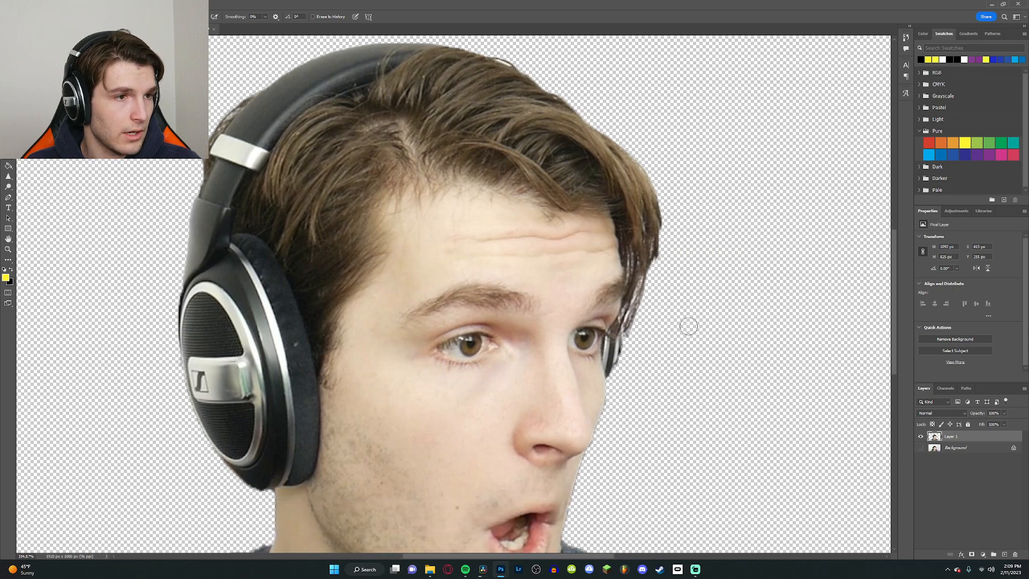
pyautogui.scroll(-2, 689, 326)
pyautogui.hscroll(5, 729, 376)
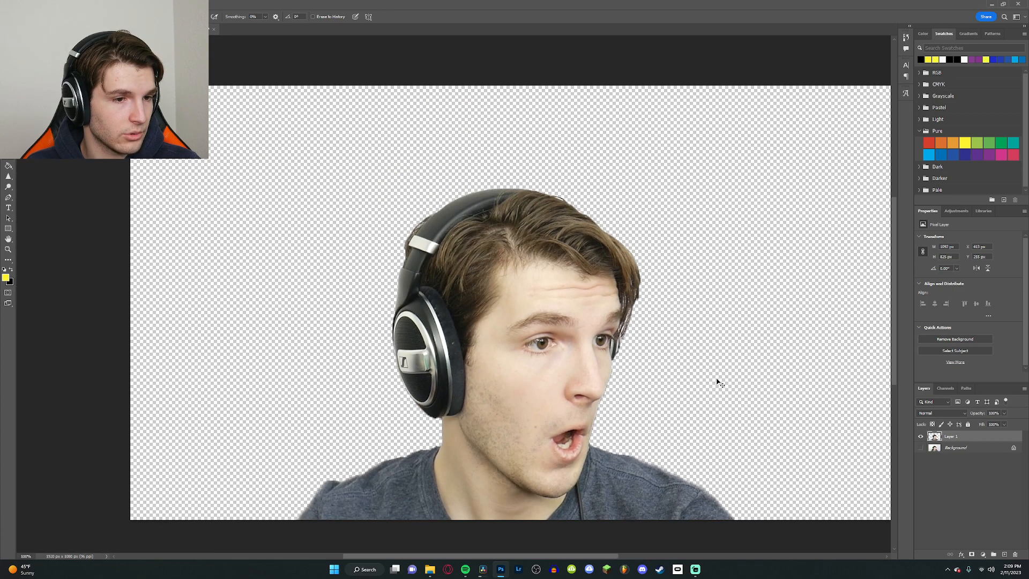
pyautogui.scroll(-2, 383, 332)
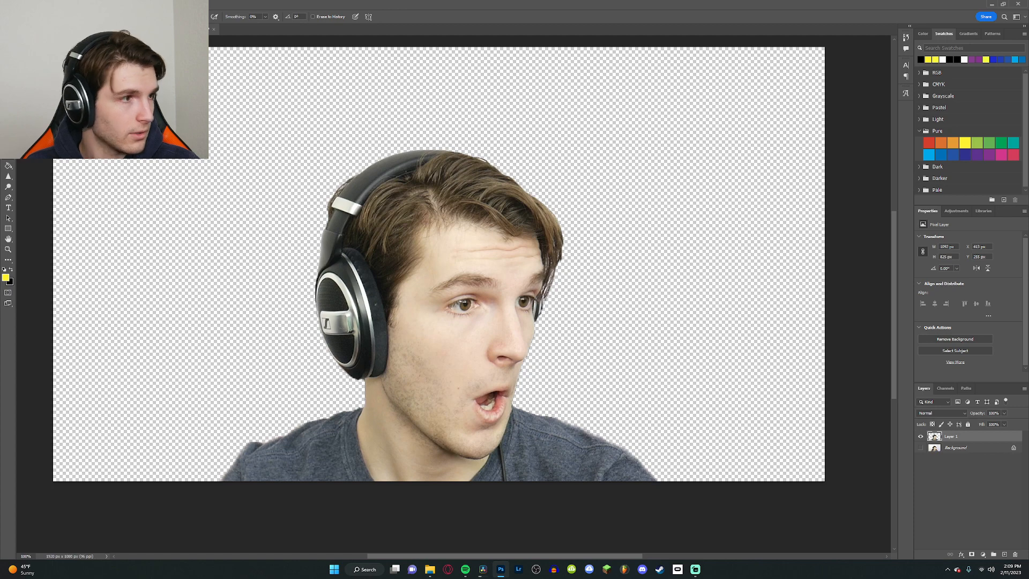
# Step: Bring the cut-out portrait into the thumbnail document and place it along the lower edge of the green still's left half
pyautogui.press('v')
pyautogui.moveTo(450, 243); pyautogui.dragTo(105, 47)
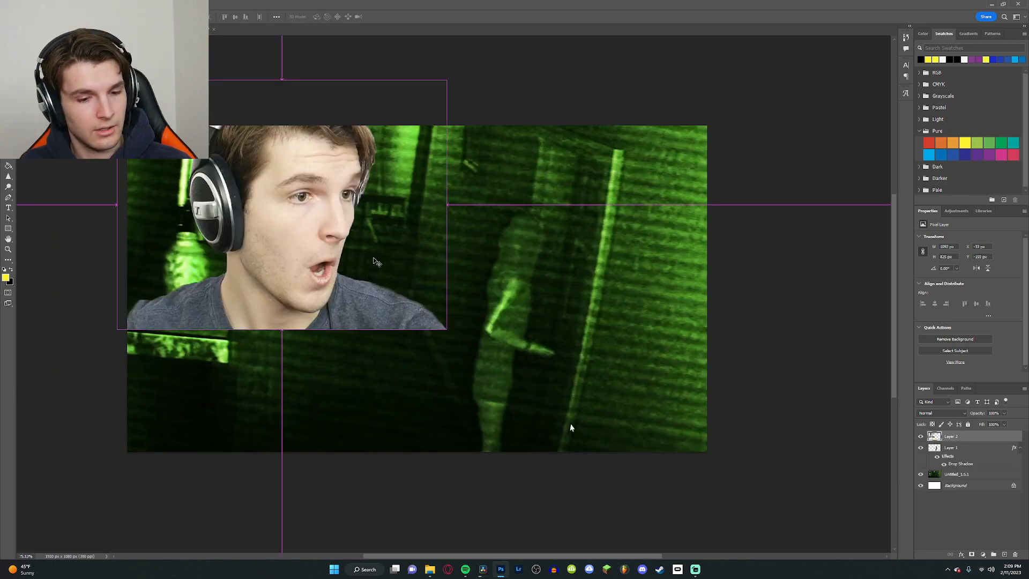
pyautogui.hotkey('ctrl', 't')
pyautogui.moveTo(384, 214); pyautogui.dragTo(399, 345)
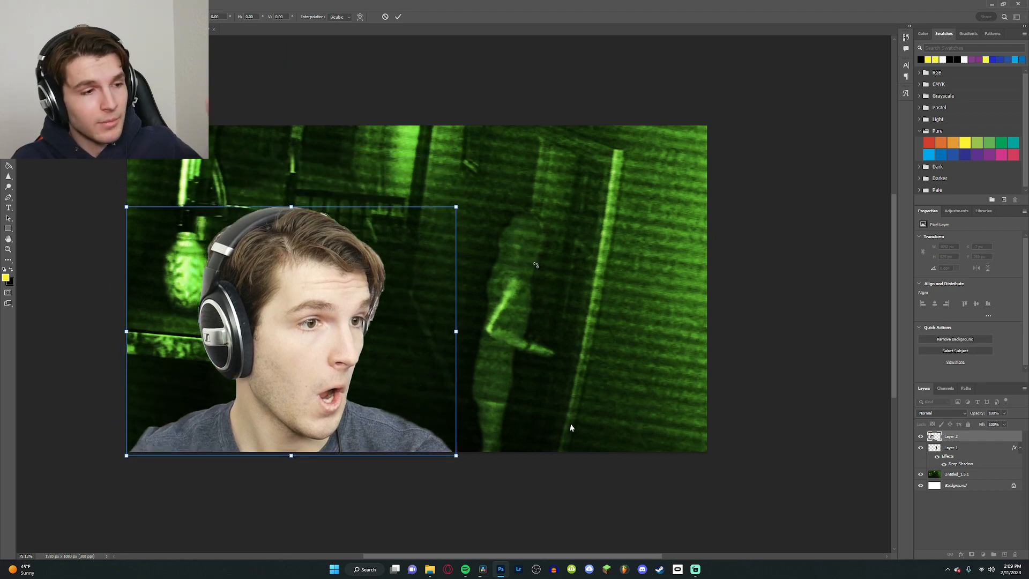
# Step: Enlarge the portrait to fill the left half of the thumbnail and tilt it about 5° clockwise
pyautogui.moveTo(455, 207); pyautogui.dragTo(671, 43)
pyautogui.moveTo(560, 173); pyautogui.dragTo(446, 203)
pyautogui.moveTo(616, 93); pyautogui.dragTo(630, 127)
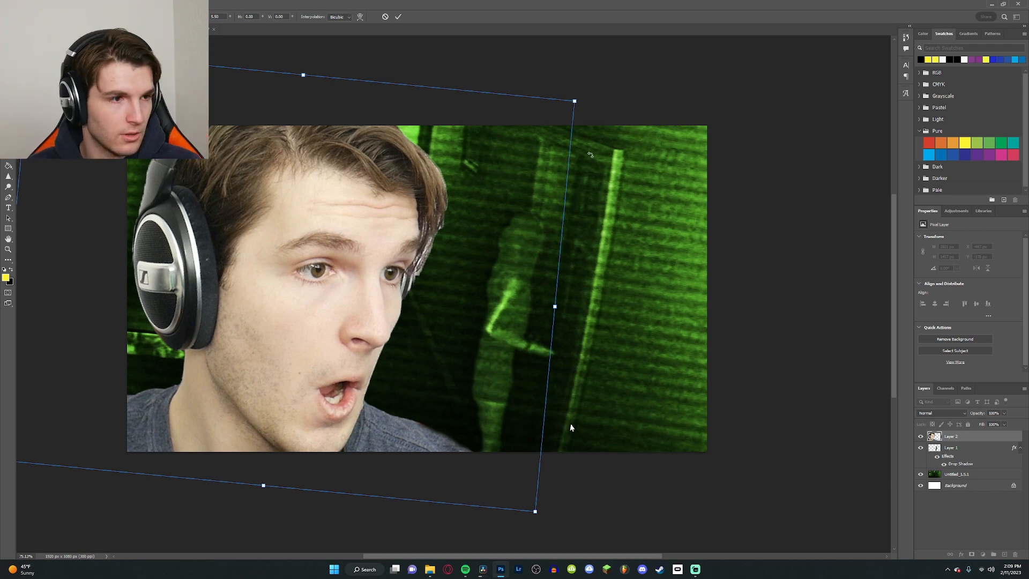
pyautogui.moveTo(516, 136); pyautogui.dragTo(528, 203)
pyautogui.moveTo(622, 84); pyautogui.dragTo(626, 89)
pyautogui.moveTo(533, 127); pyautogui.dragTo(562, 104)
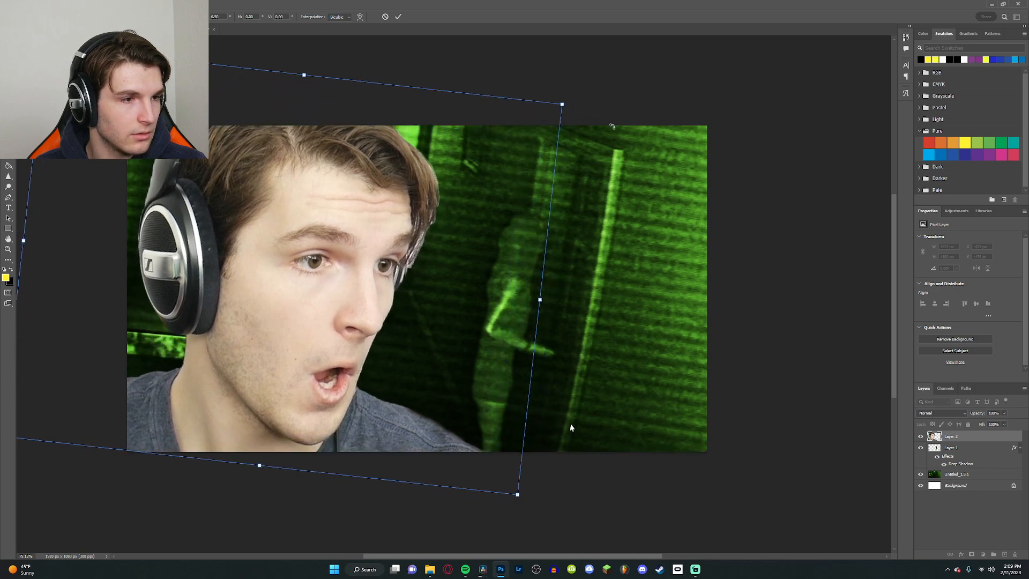
pyautogui.moveTo(612, 126); pyautogui.dragTo(629, 106)
pyautogui.moveTo(471, 131); pyautogui.dragTo(477, 132)
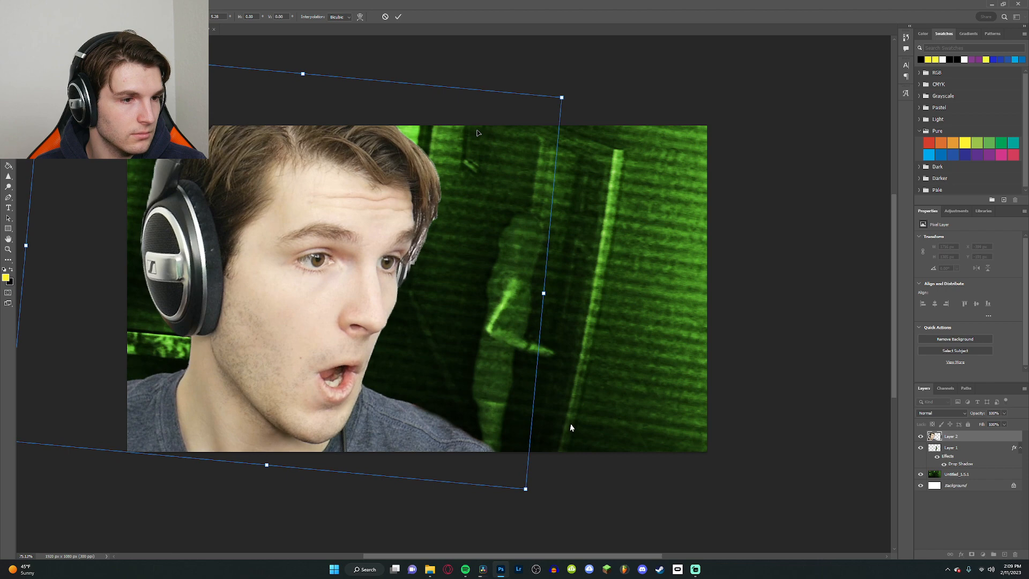
pyautogui.click(398, 17)
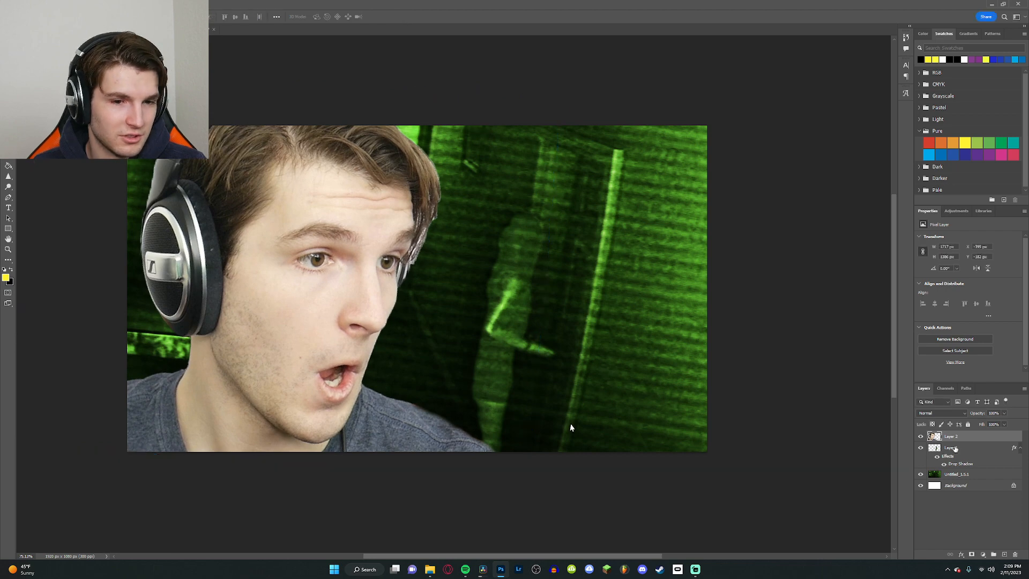
# Step: Duplicate the portrait layer as Layer 2 copy in the same document
pyautogui.rightClick(955, 440)
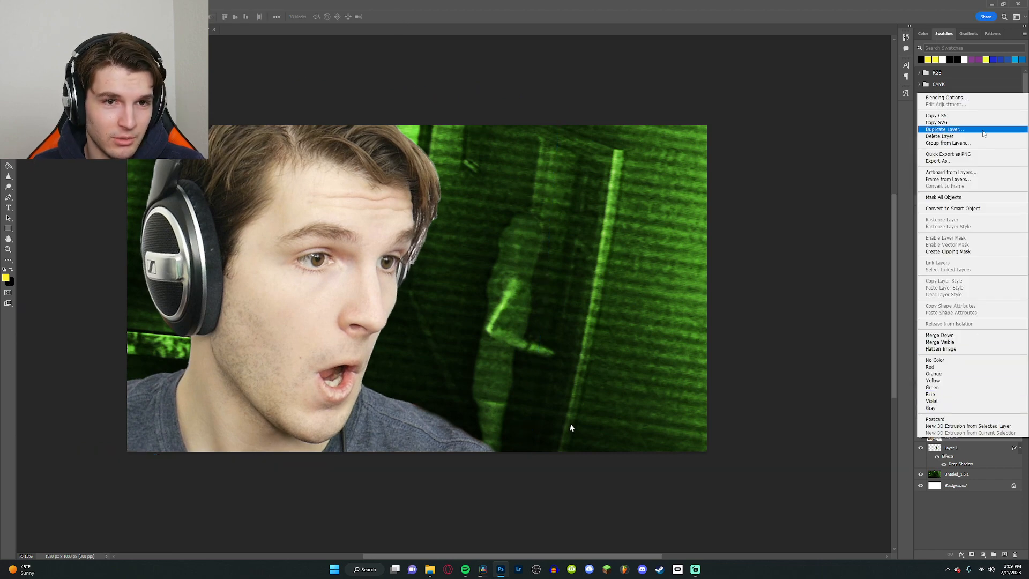
pyautogui.click(984, 131)
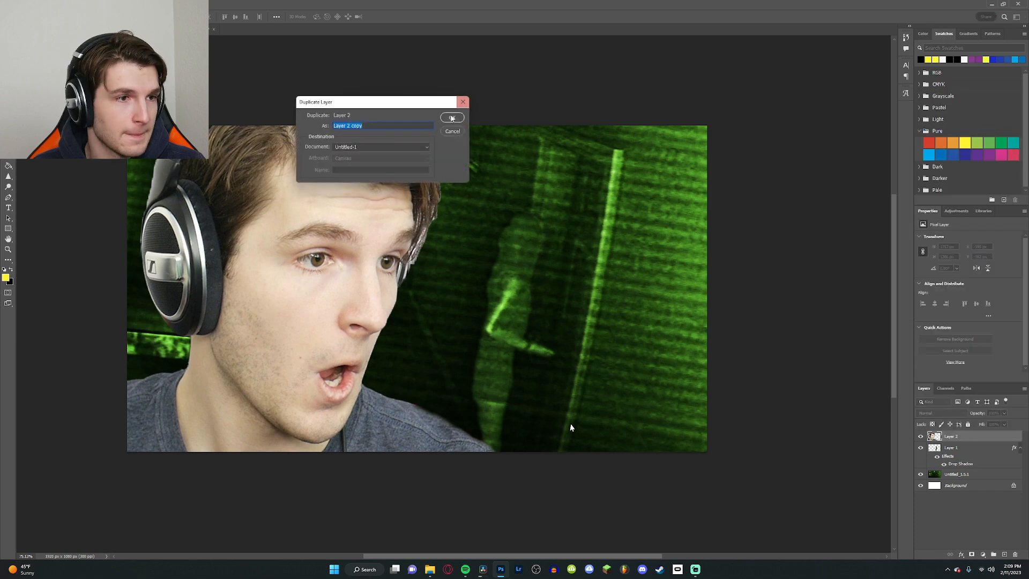
pyautogui.click(453, 117)
# Step: Apply a Motion Blur to the lower portrait layer, Layer 2, with an angle of 0° and a distance of 302 pixels
pyautogui.click(970, 451)
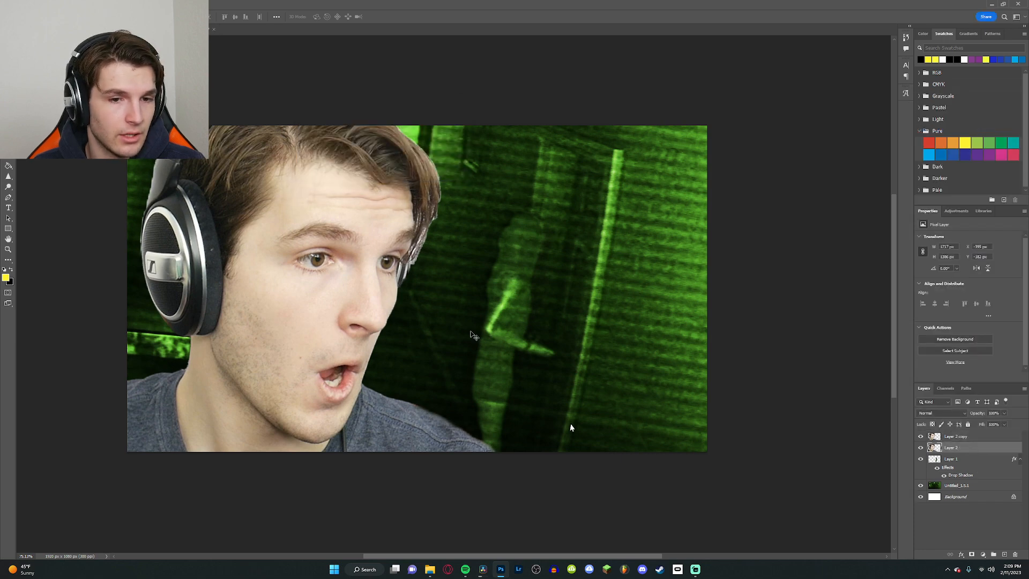
pyautogui.click(110, 4)
pyautogui.moveTo(126, 107)
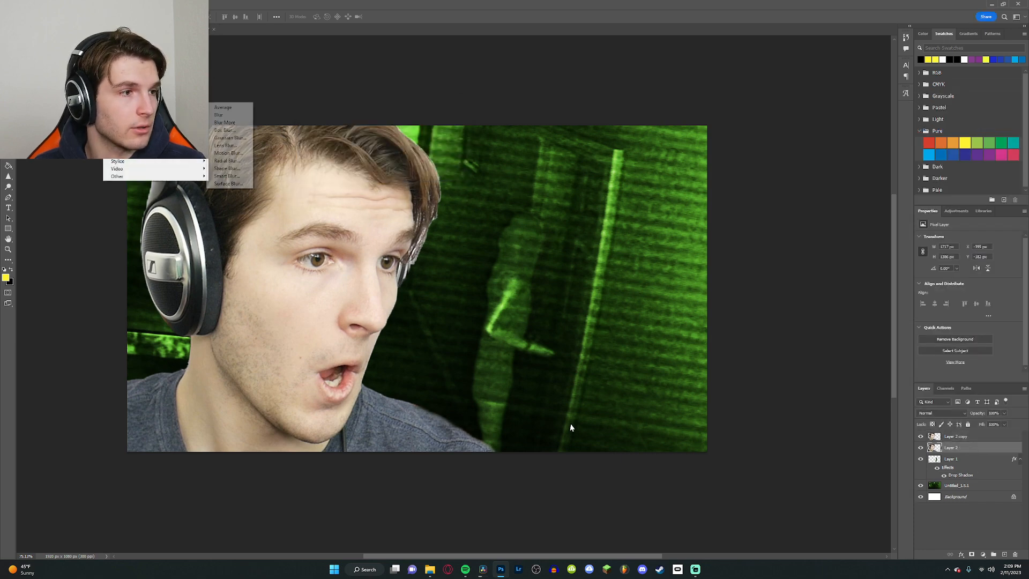
pyautogui.click(236, 153)
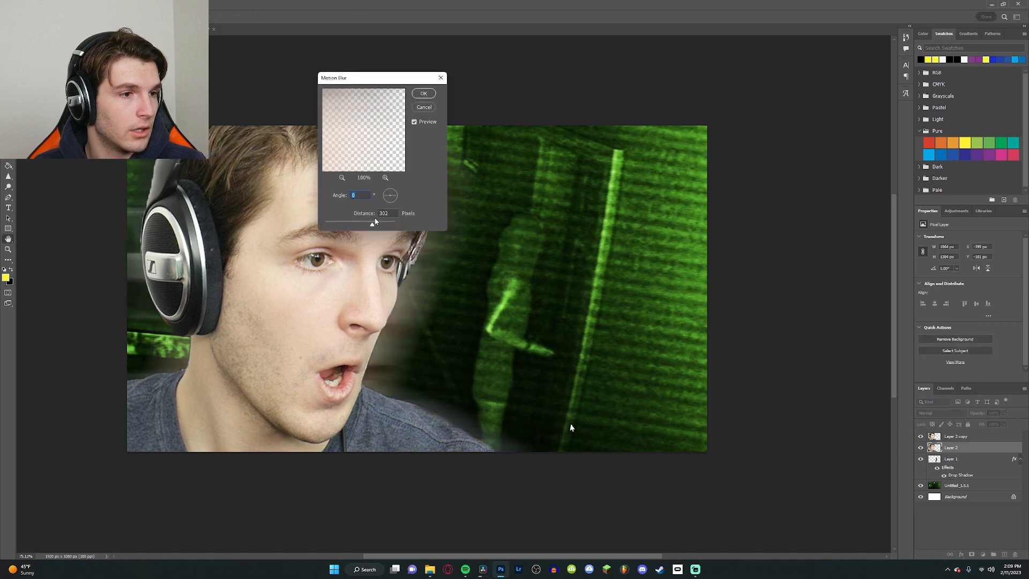
pyautogui.click(424, 93)
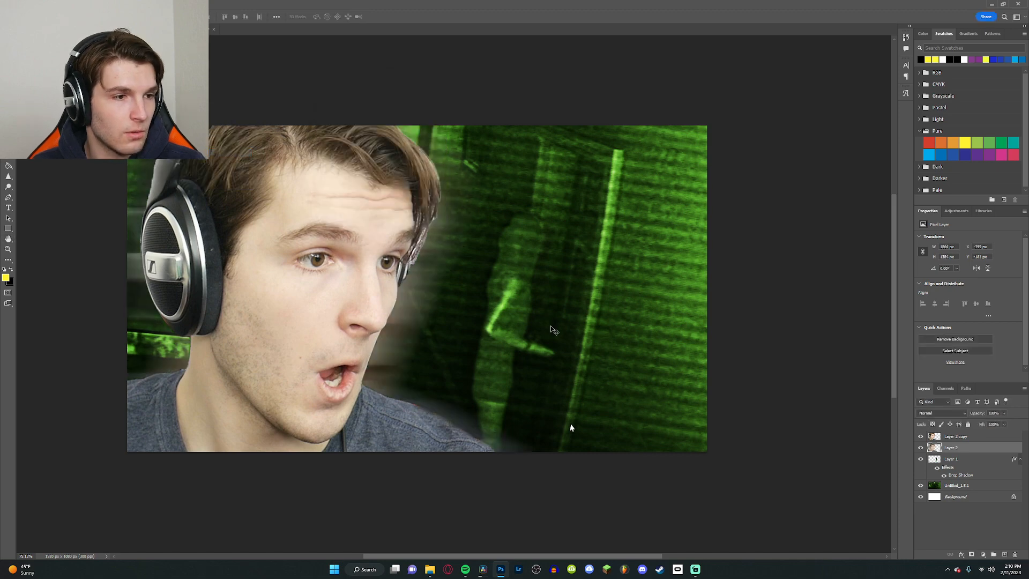
# Step: Duplicate the motion-blurred portrait layer to strengthen the blur behind the face
pyautogui.rightClick(967, 451)
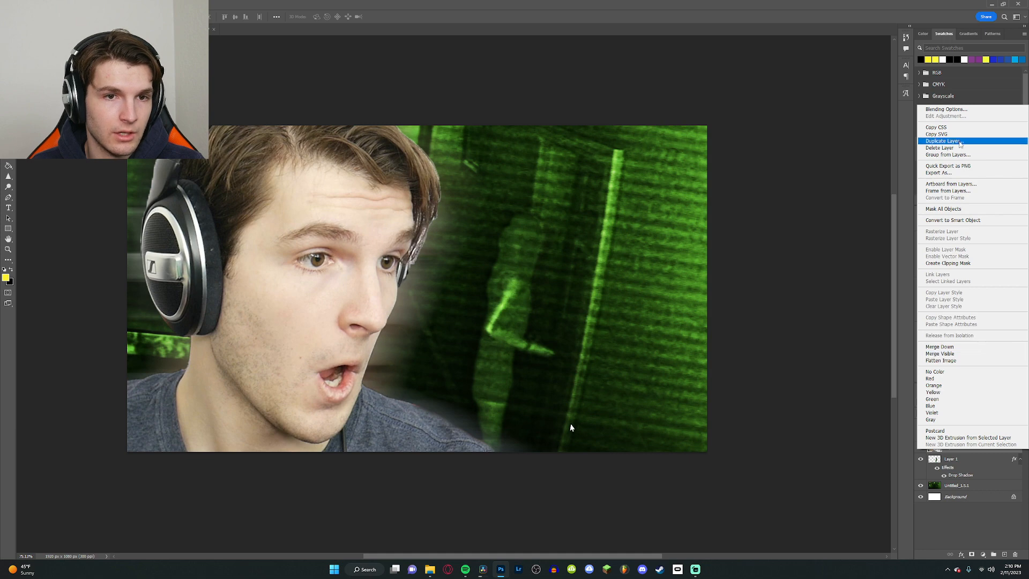
pyautogui.click(962, 143)
pyautogui.click(443, 119)
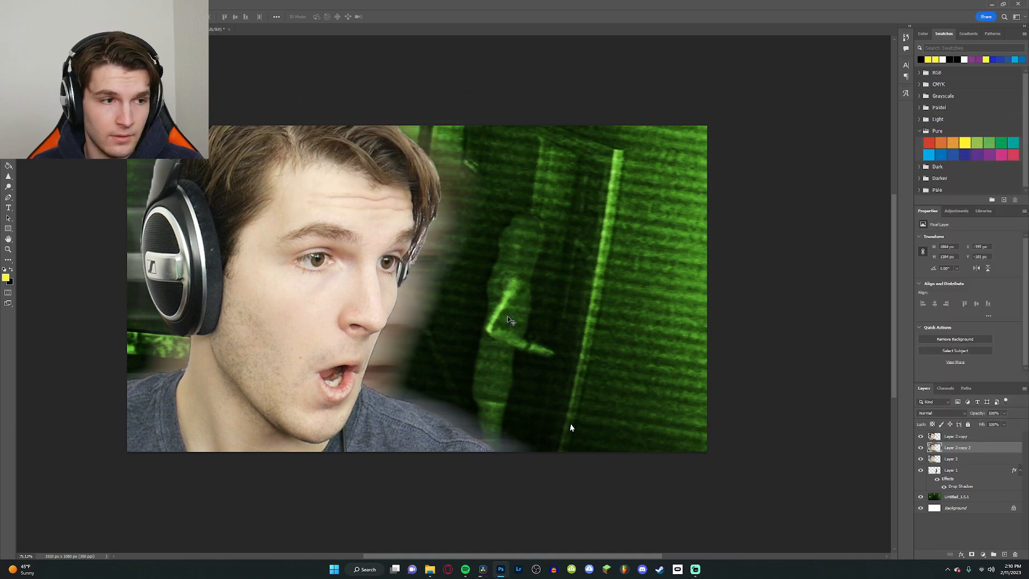
# Step: Increase the contrast of the sharp top portrait layer, Layer 2 copy, with an image adjustment
pyautogui.click(970, 437)
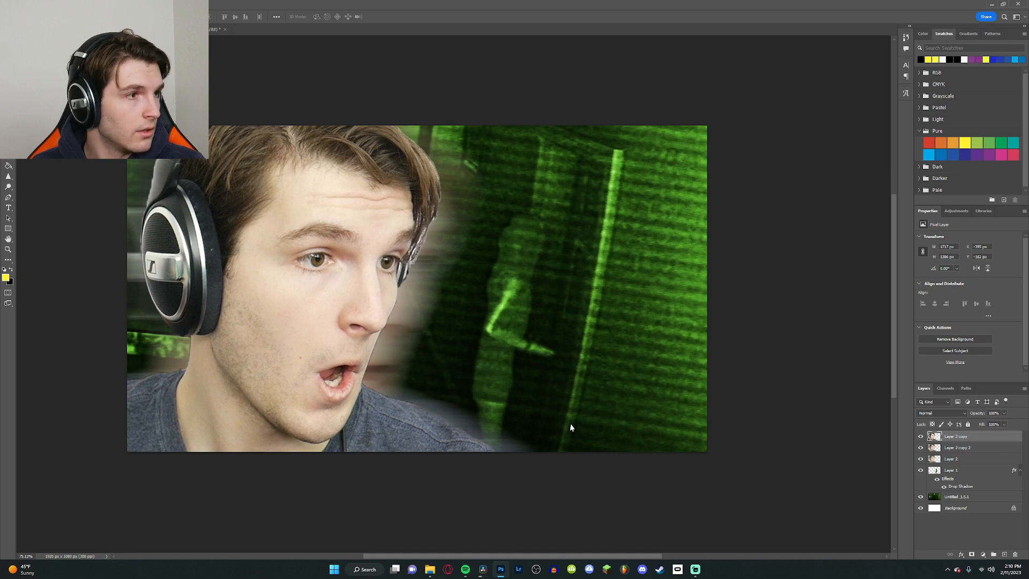
pyautogui.click(43, 4)
pyautogui.moveTo(59, 25)
pyautogui.click(150, 25)
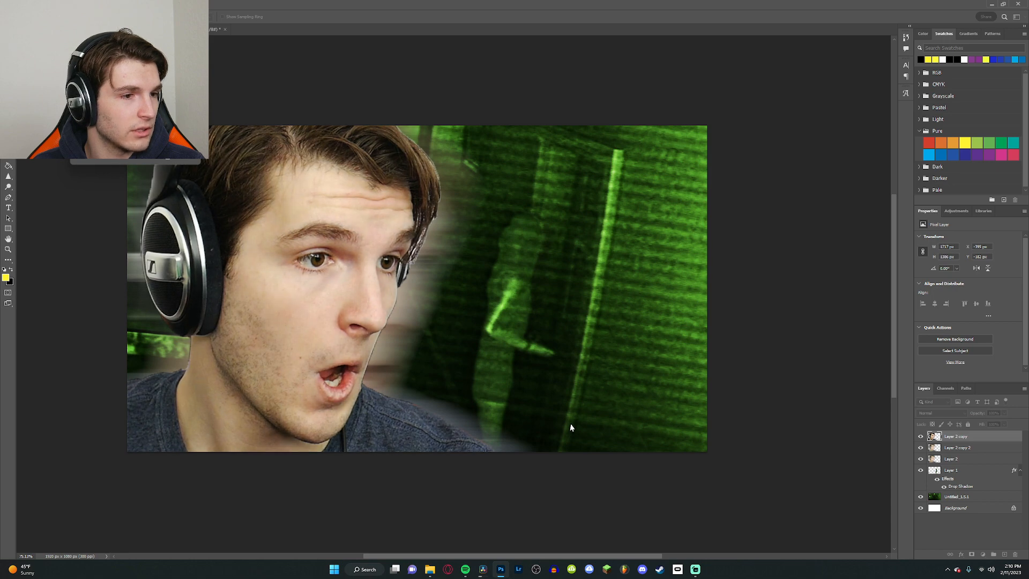
pyautogui.press('v')
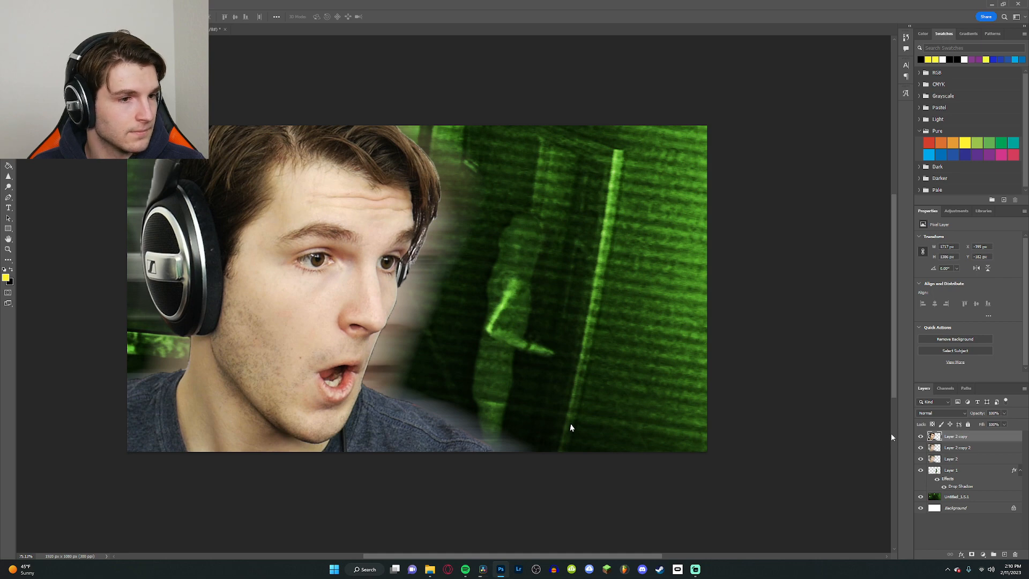
# Step: Try to select the faint figure on the green still layer with the Quick Selection tool, and clear the selection
pyautogui.click(964, 496)
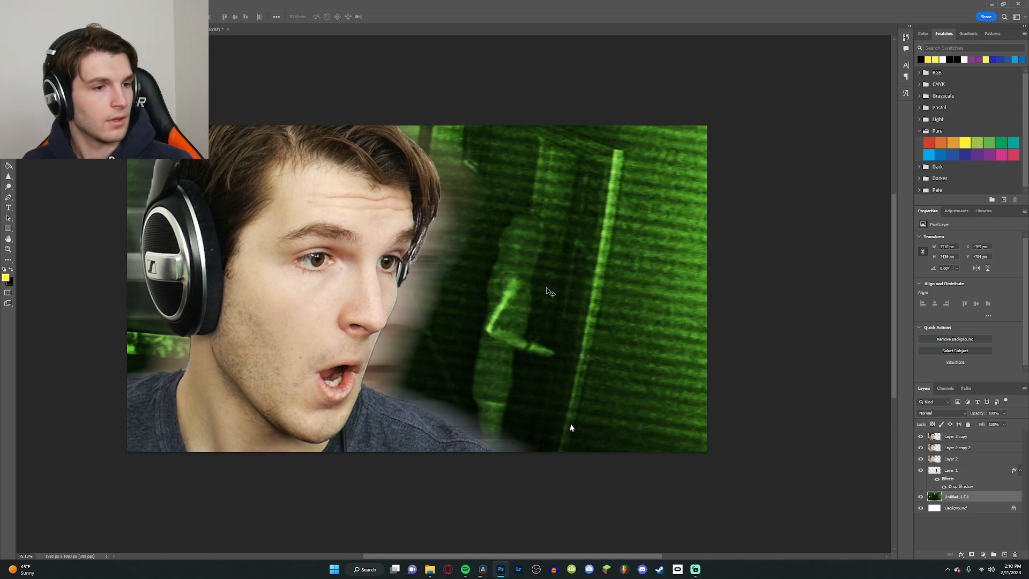
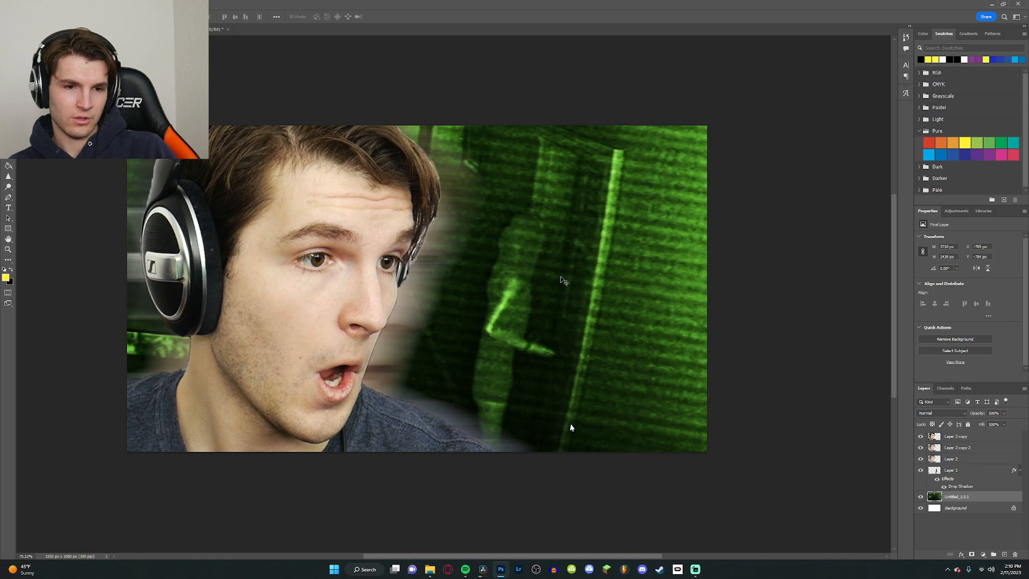
pyautogui.click(963, 508)
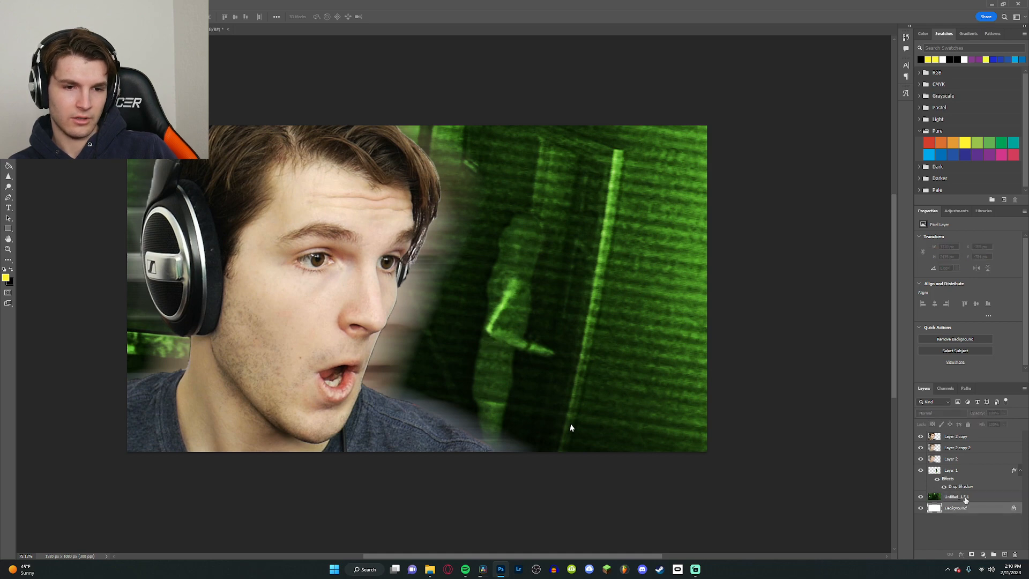
pyautogui.click(964, 498)
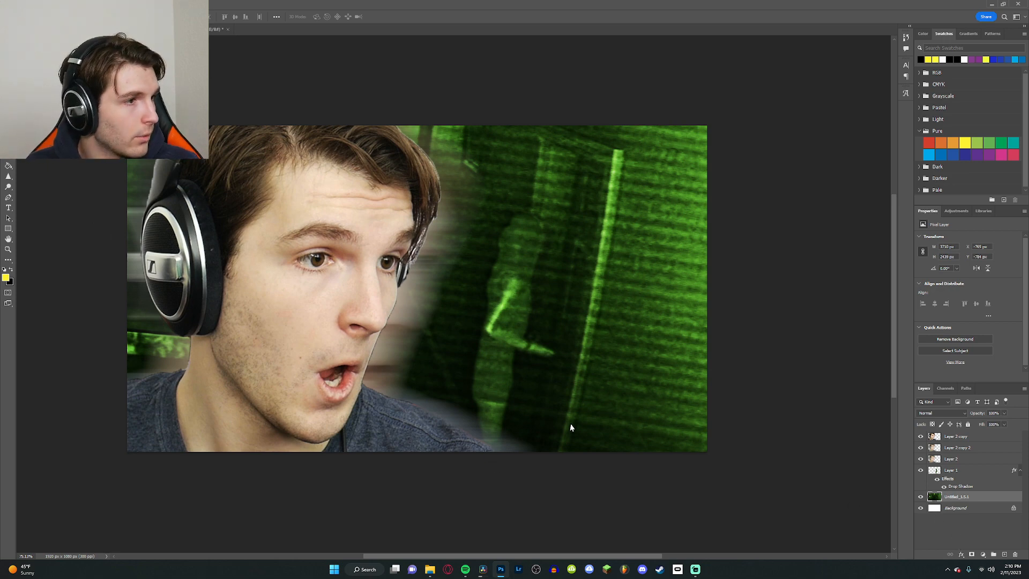
pyautogui.press('w')
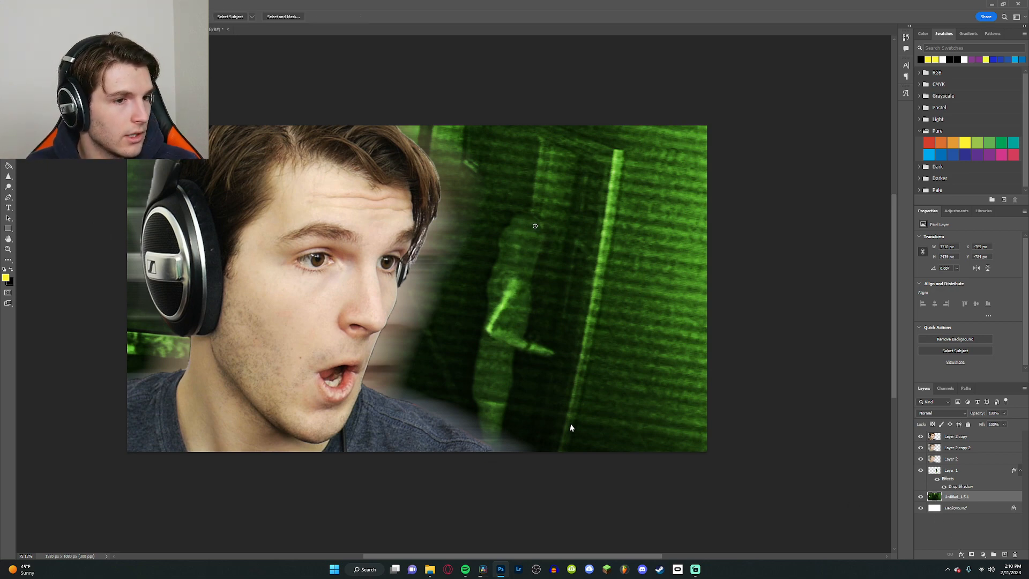
pyautogui.moveTo(535, 225)
pyautogui.mouseDown()
pyautogui.moveTo(517, 218)
pyautogui.moveTo(529, 265)
pyautogui.moveTo(517, 289)
pyautogui.moveTo(512, 262)
pyautogui.moveTo(498, 306)
pyautogui.moveTo(495, 274)
pyautogui.moveTo(497, 316)
pyautogui.moveTo(510, 315)
pyautogui.moveTo(492, 429)
pyautogui.moveTo(481, 391)
pyautogui.moveTo(484, 340)
pyautogui.mouseUp()
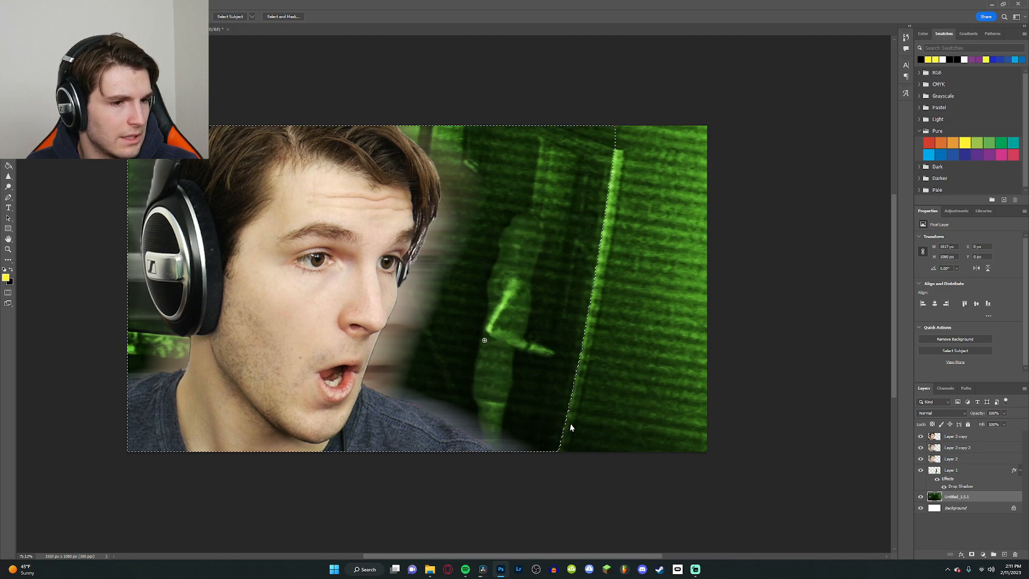
pyautogui.hotkey('ctrl', 'd')
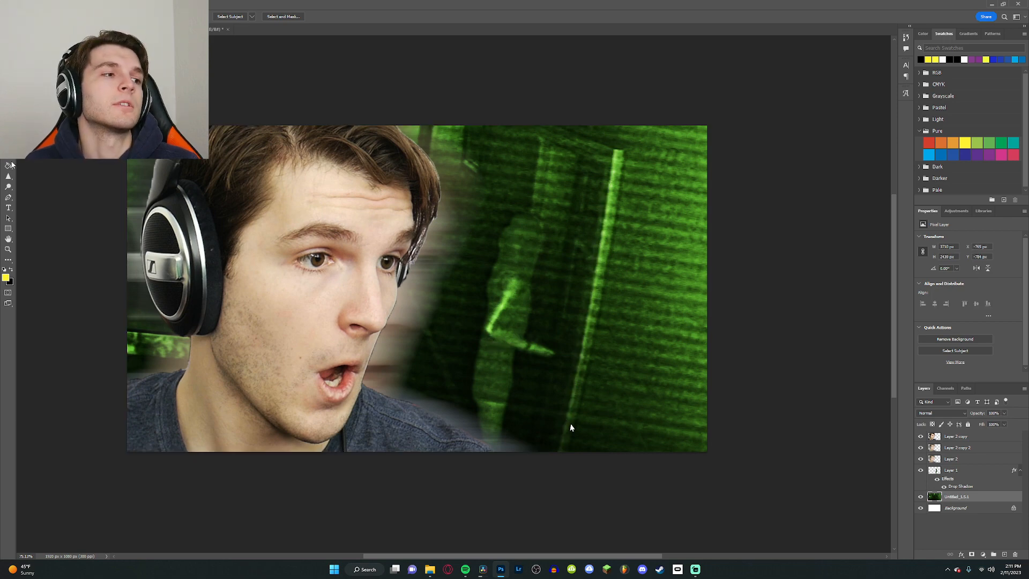
# Step: Start a Pen tool path on the shadowy figure's head and trace the front of its body down to the outstretched forearm
pyautogui.click(8, 197)
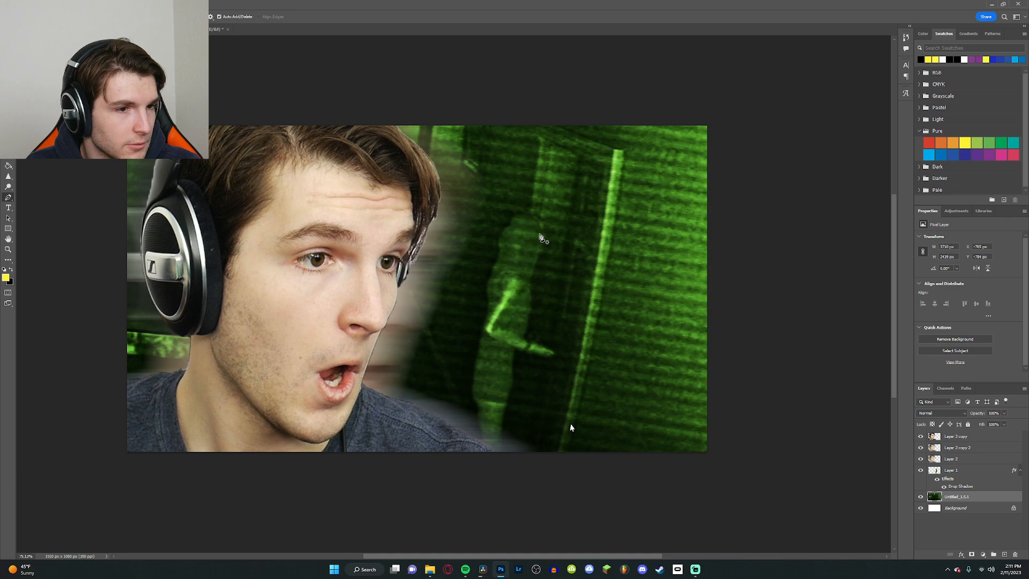
pyautogui.click(545, 235)
pyautogui.click(543, 244)
pyautogui.click(538, 261)
pyautogui.click(532, 277)
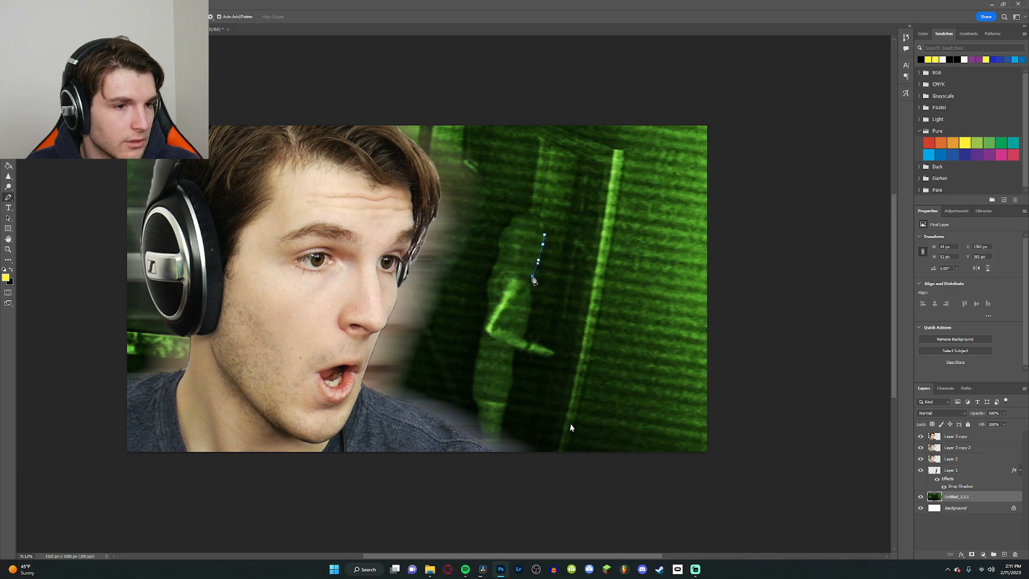
pyautogui.click(532, 283)
pyautogui.click(533, 304)
pyautogui.click(531, 317)
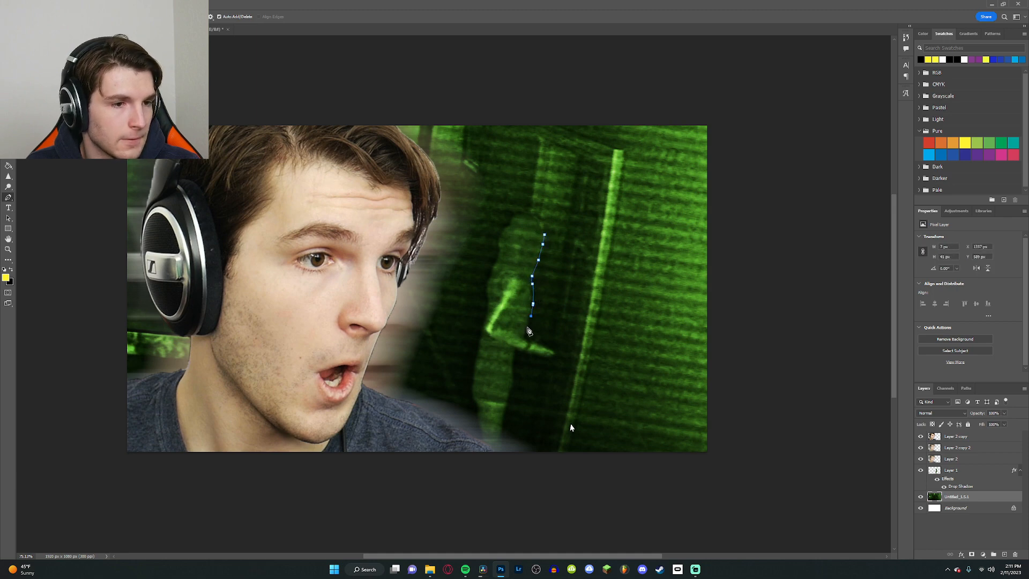
pyautogui.click(527, 328)
pyautogui.click(522, 339)
# Step: Continue the path along the top of the outstretched forearm, around the hand and back along its underside to the body
pyautogui.click(532, 342)
pyautogui.click(546, 348)
pyautogui.click(551, 351)
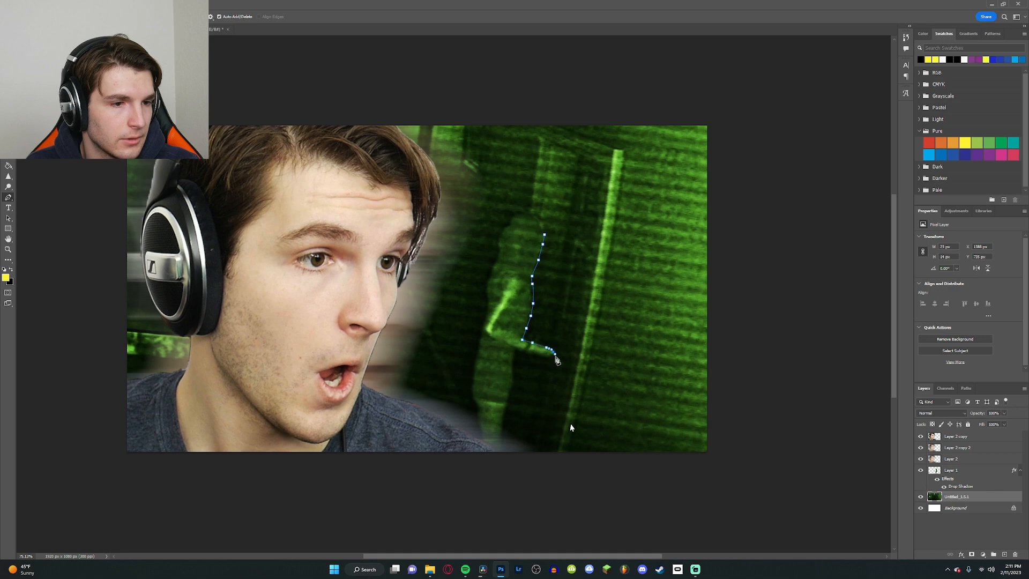
pyautogui.click(554, 356)
pyautogui.click(542, 358)
pyautogui.click(534, 355)
pyautogui.click(526, 353)
pyautogui.click(519, 351)
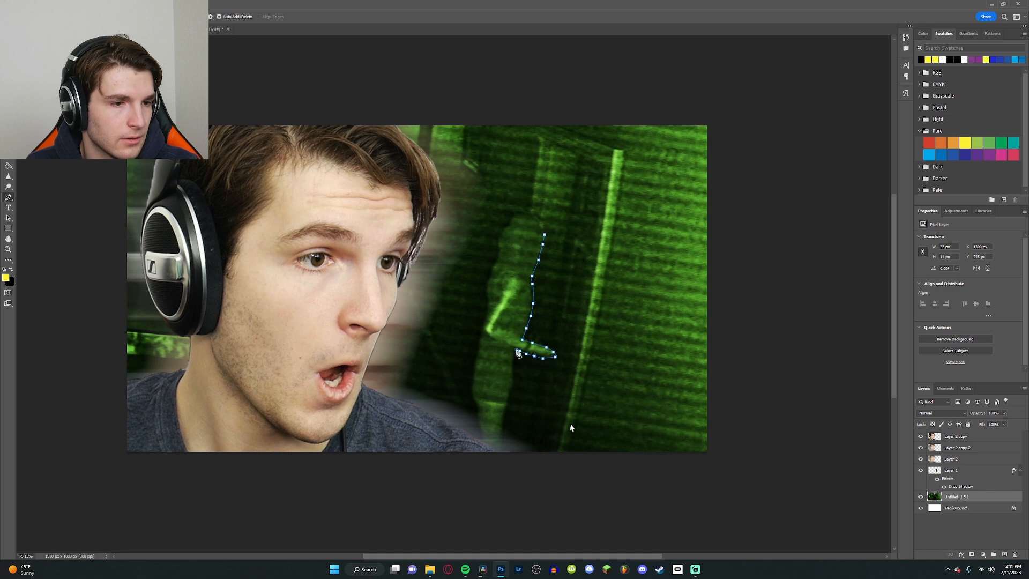
# Step: Trace the front of the figure's legs downward and carry the path around just below the canvas edge
pyautogui.click(513, 355)
pyautogui.click(514, 369)
pyautogui.click(512, 382)
pyautogui.click(510, 394)
pyautogui.click(505, 407)
pyautogui.click(504, 414)
pyautogui.click(503, 421)
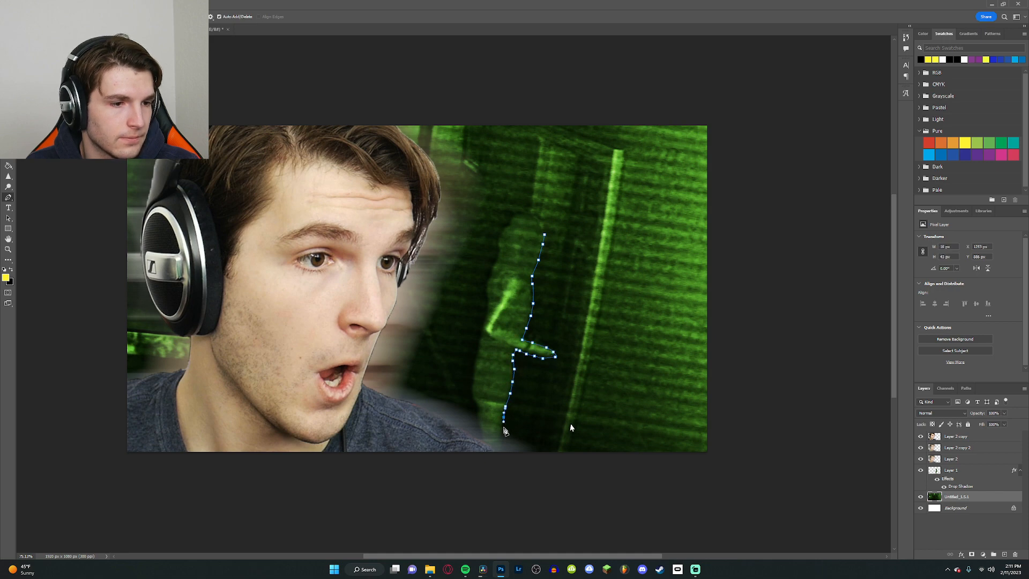
pyautogui.click(504, 431)
pyautogui.click(504, 445)
pyautogui.click(501, 454)
pyautogui.click(492, 461)
# Step: Trace the rear edge of the figure's legs upward from below the canvas to the level of the elbow
pyautogui.click(485, 456)
pyautogui.click(483, 442)
pyautogui.click(481, 433)
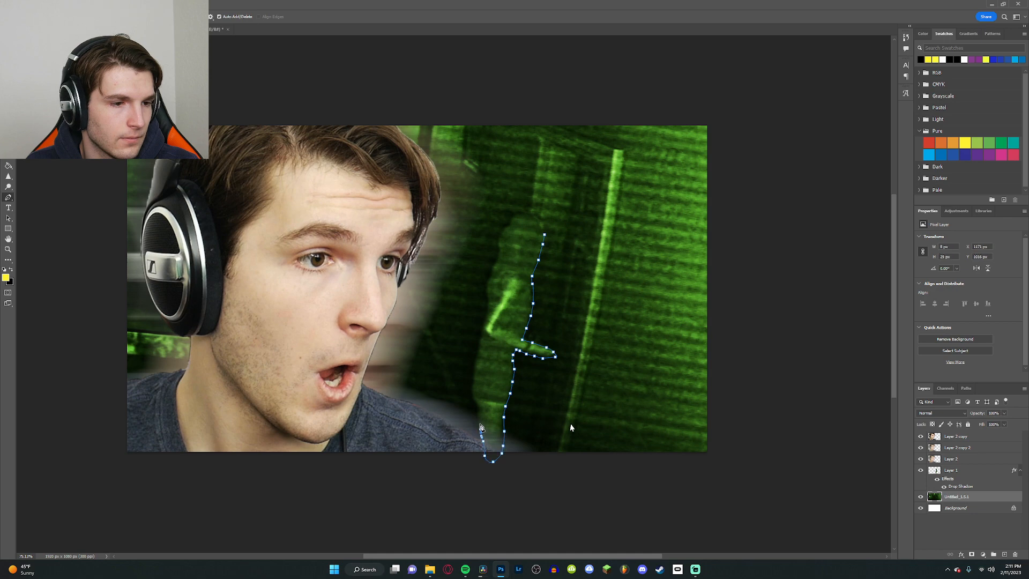
pyautogui.click(480, 424)
pyautogui.click(478, 413)
pyautogui.click(476, 403)
pyautogui.click(475, 393)
pyautogui.click(474, 384)
pyautogui.click(474, 372)
pyautogui.click(478, 351)
pyautogui.click(479, 333)
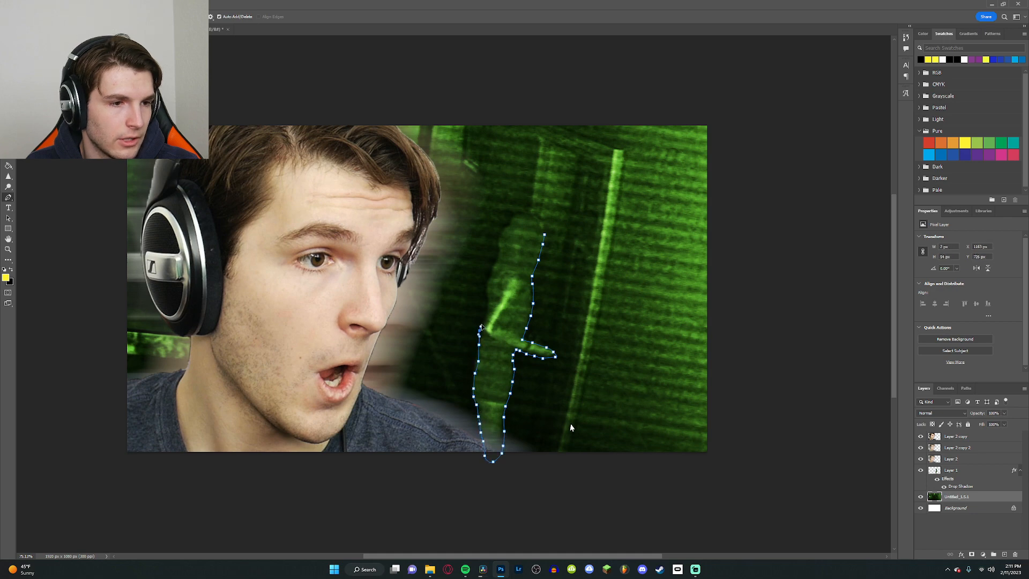
# Step: Extend the path past the elbow and up the figure's back to the base of the head
pyautogui.click(482, 321)
pyautogui.click(488, 311)
pyautogui.click(489, 298)
pyautogui.click(492, 286)
pyautogui.click(492, 276)
pyautogui.click(496, 263)
pyautogui.click(499, 251)
pyautogui.click(500, 242)
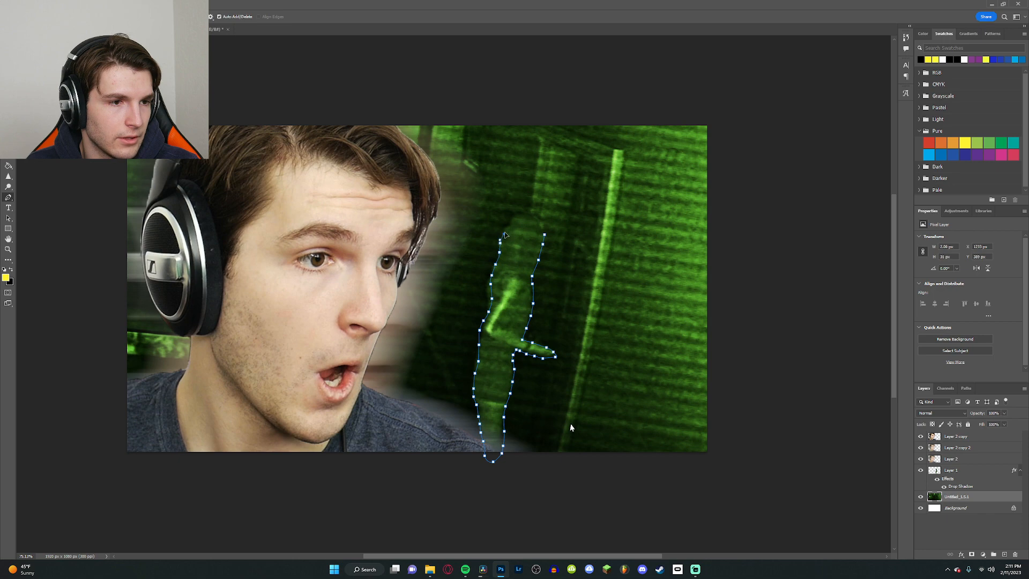
# Step: Trace around the top of the figure's head and close the path at its starting anchor
pyautogui.click(504, 234)
pyautogui.click(507, 225)
pyautogui.click(513, 219)
pyautogui.click(520, 215)
pyautogui.click(528, 214)
pyautogui.click(536, 217)
pyautogui.click(541, 221)
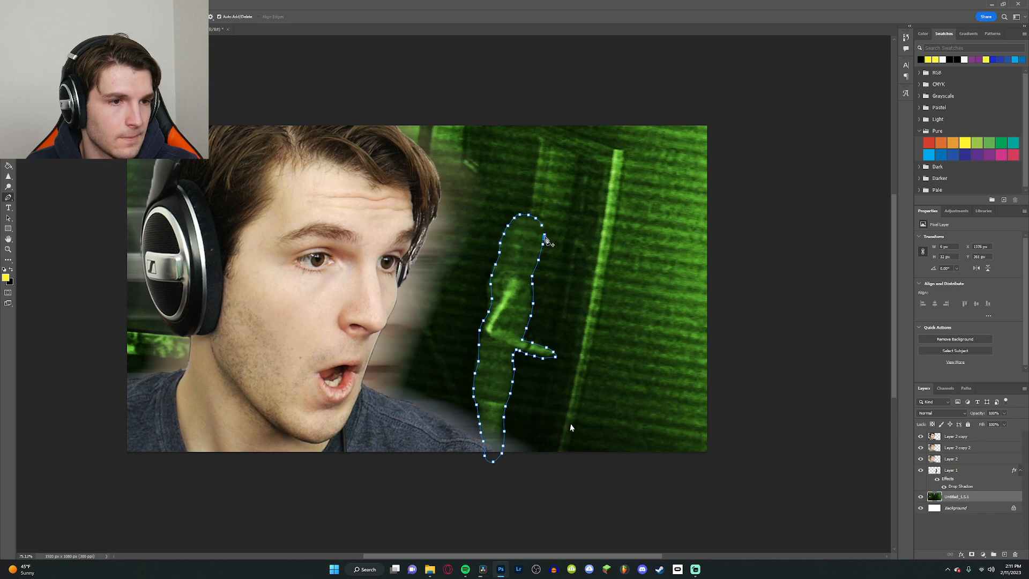
pyautogui.click(544, 235)
# Step: Make an anti-aliased selection from the path with a 4-pixel feather radius and copy the selected figure to a new layer
pyautogui.rightClick(601, 223)
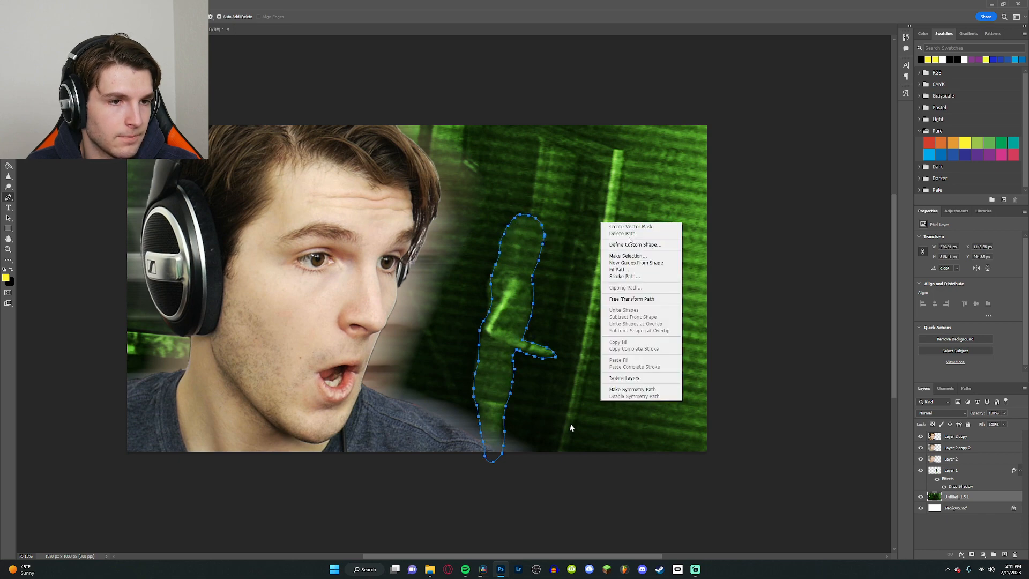
pyautogui.click(627, 255)
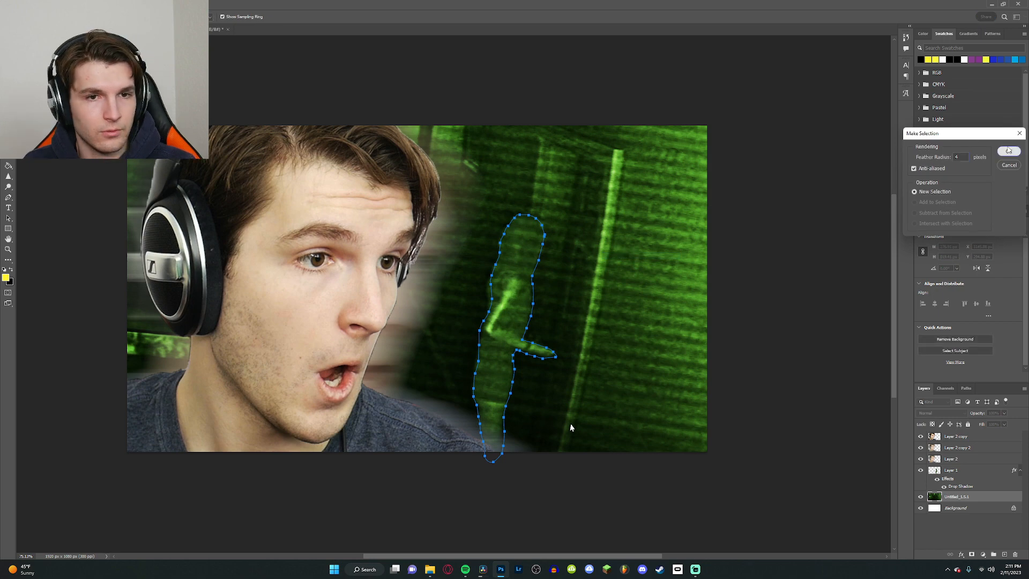
pyautogui.click(1008, 151)
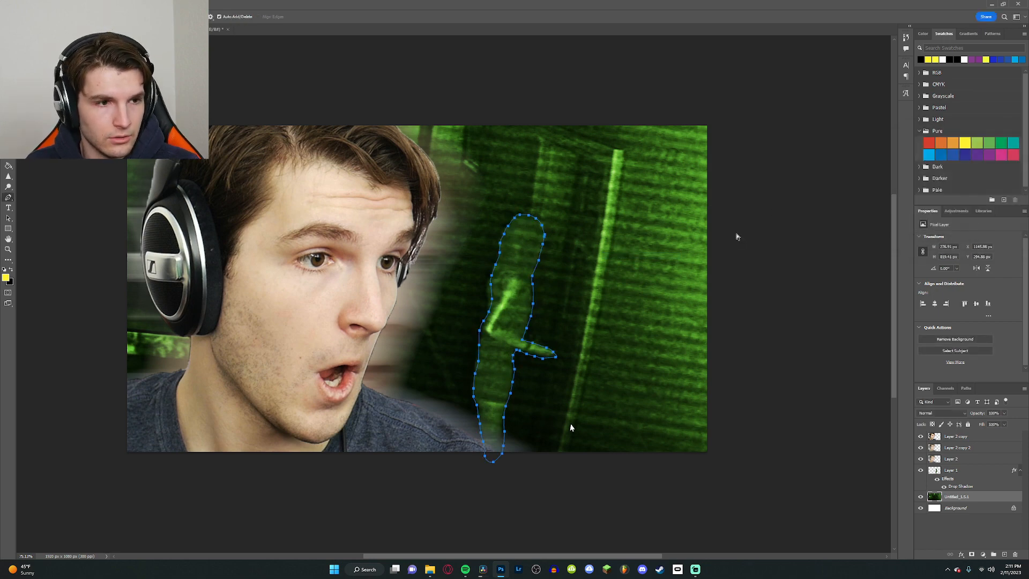
pyautogui.rightClick(651, 217)
pyautogui.click(676, 251)
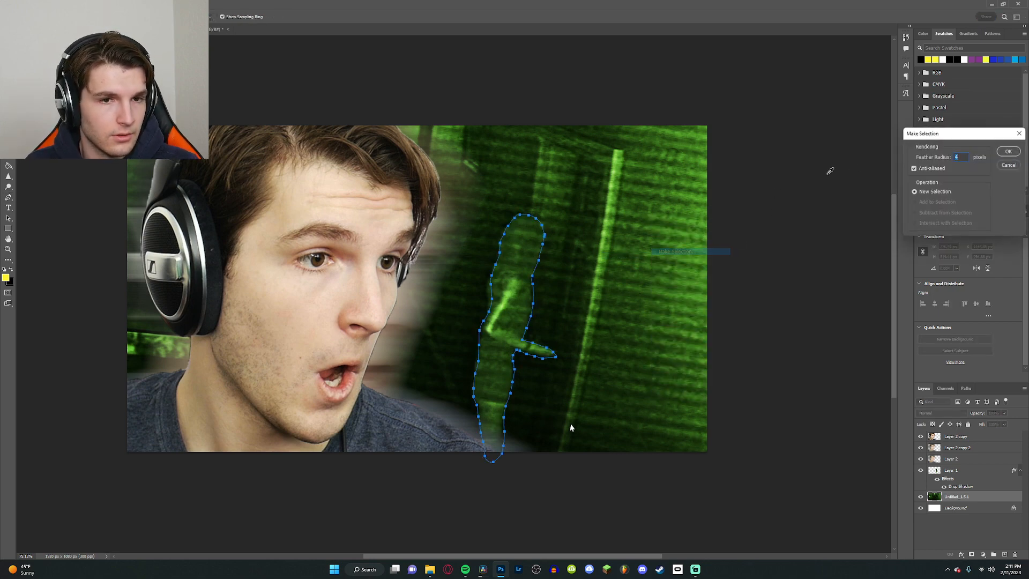
pyautogui.press('Return')
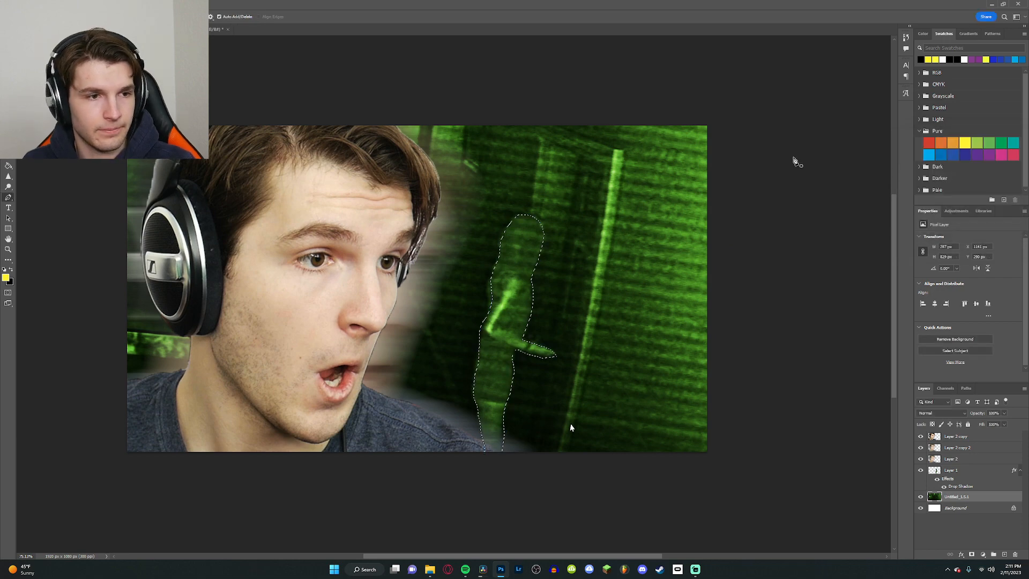
pyautogui.hotkey('ctrl', 'j')
# Step: Apply a Gaussian Blur with a radius of 4.0 pixels to the green still layer beneath the copied figure
pyautogui.click(955, 509)
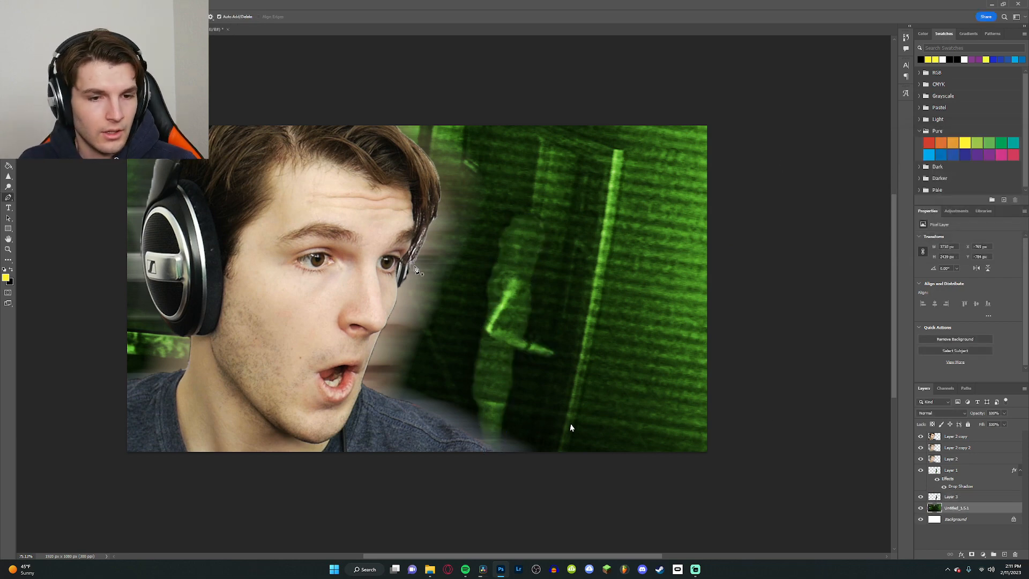
pyautogui.click(110, 4)
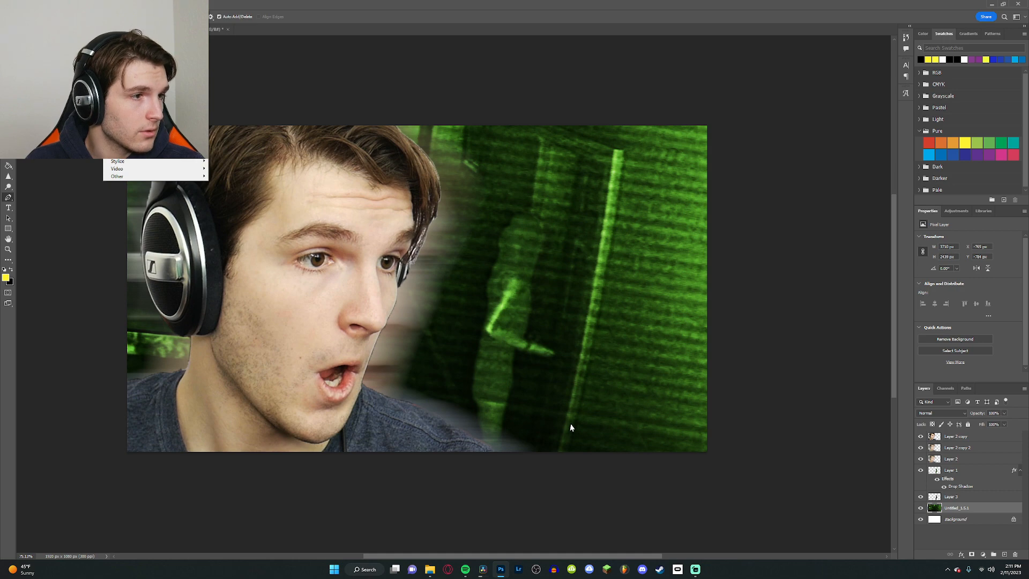
pyautogui.moveTo(134, 109)
pyautogui.click(228, 141)
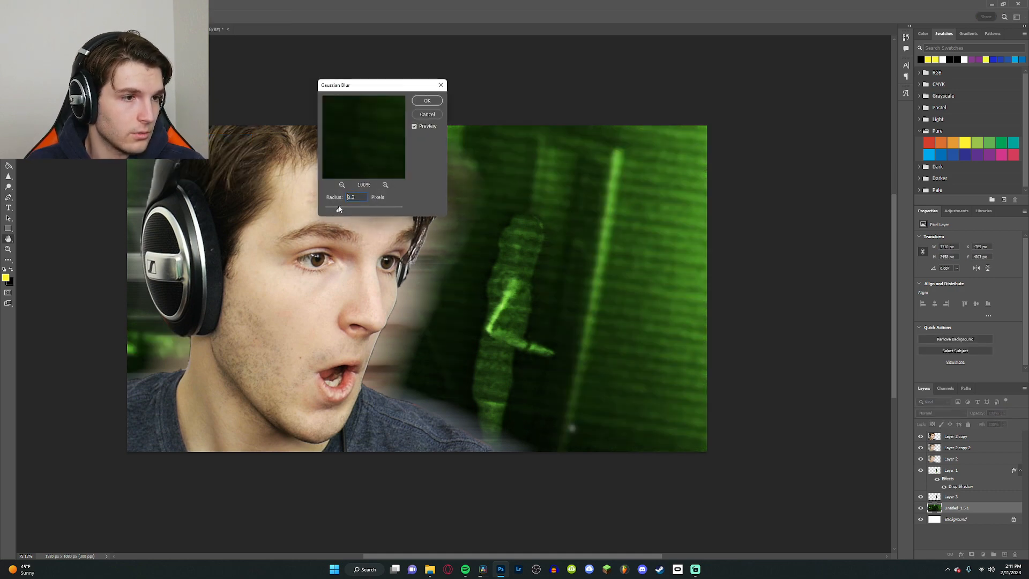
pyautogui.moveTo(340, 208); pyautogui.dragTo(342, 209)
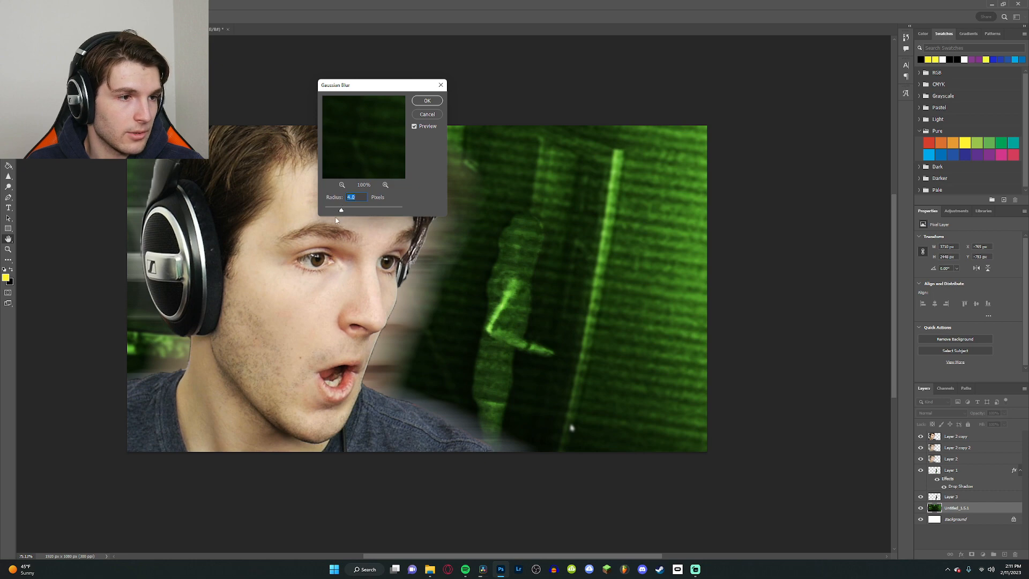
pyautogui.click(429, 101)
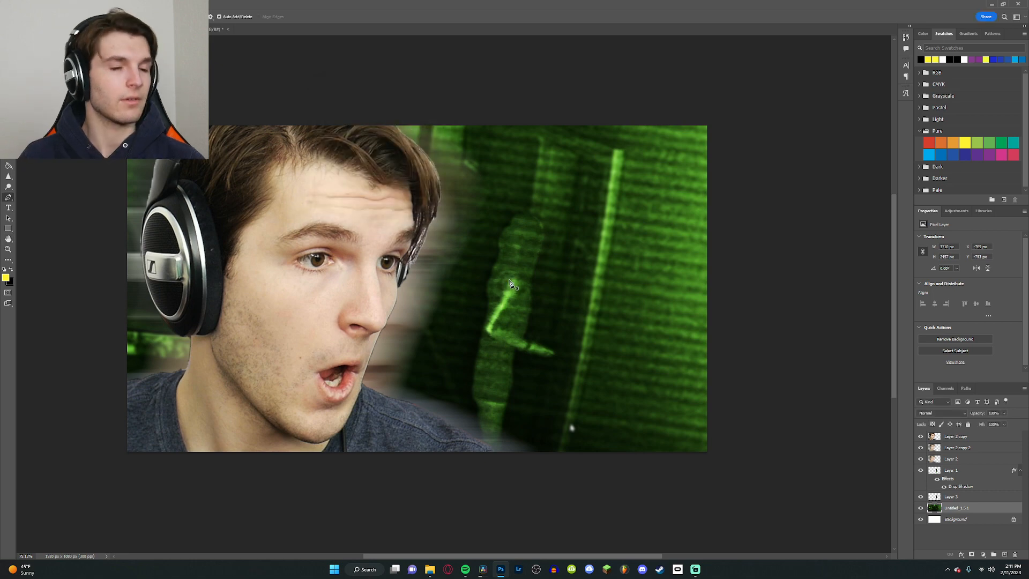
# Step: Darken the blurred green still layer with a Hue/Saturation adjustment, setting the lightness to -17
pyautogui.press('v')
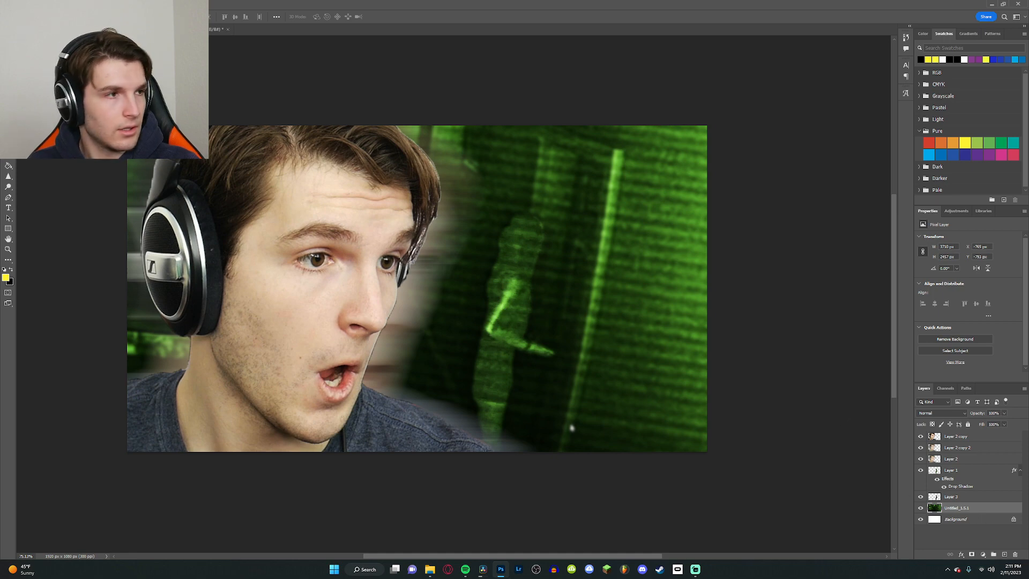
pyautogui.click(44, 4)
pyautogui.moveTo(58, 23)
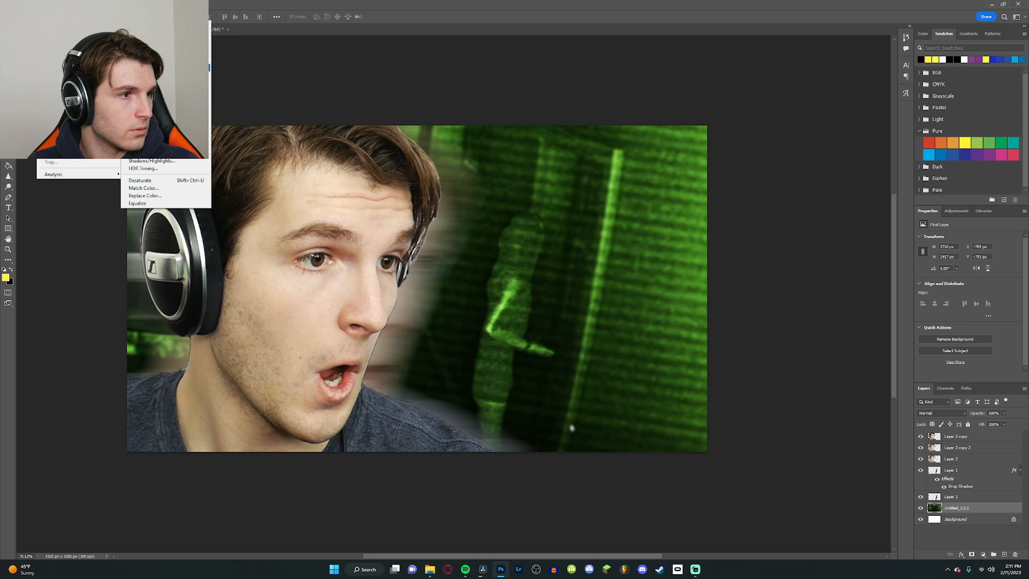
pyautogui.click(156, 66)
pyautogui.moveTo(155, 190)
pyautogui.mouseDown()
pyautogui.moveTo(138, 194)
pyautogui.moveTo(149, 193)
pyautogui.mouseUp()
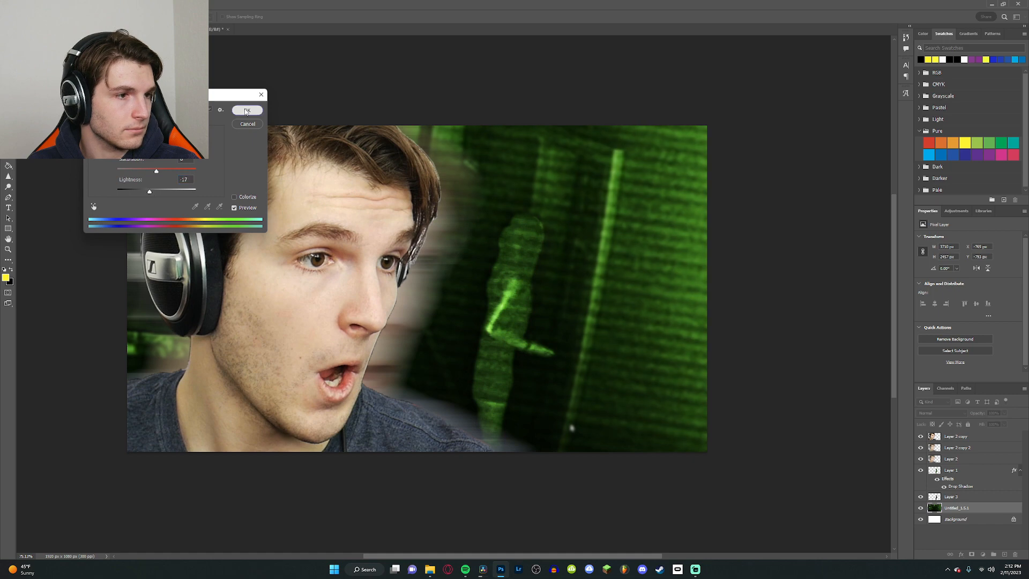
pyautogui.click(246, 110)
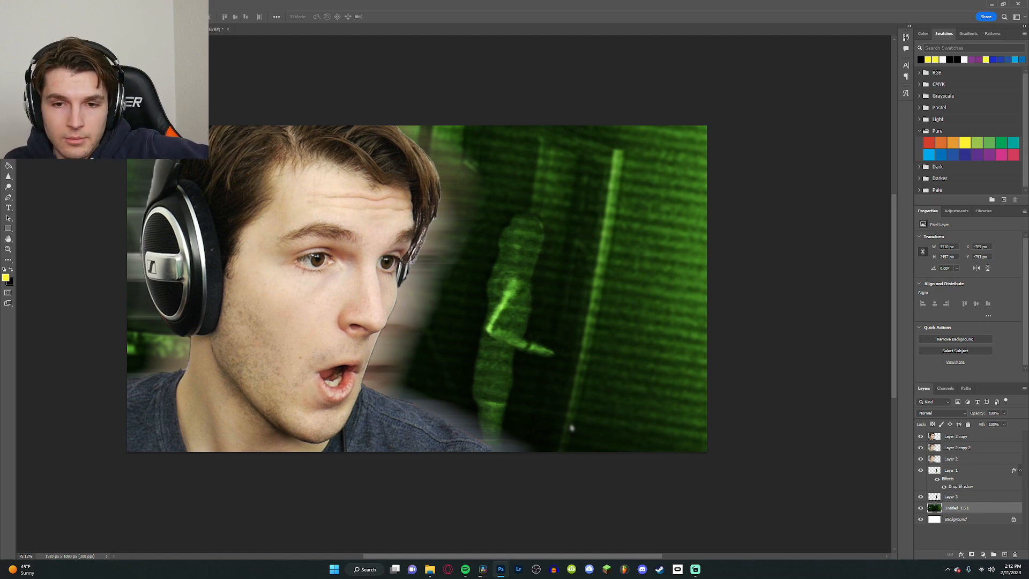
pyautogui.click(430, 570)
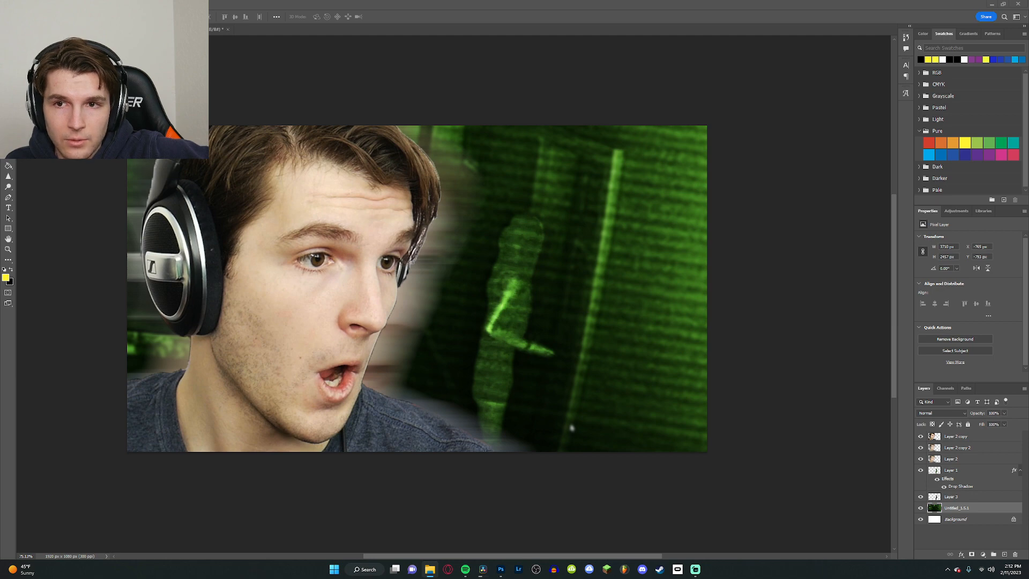
pyautogui.click(503, 4)
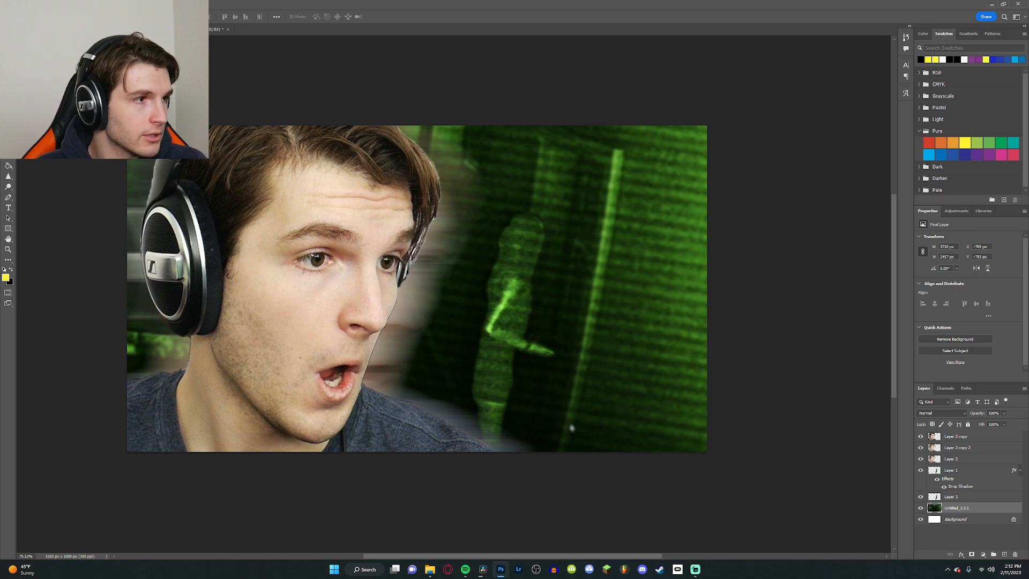
# Step: Export the thumbnail as a 1920 × 1080 JPG with the quality set to 7
pyautogui.click(17, 4)
pyautogui.moveTo(32, 129)
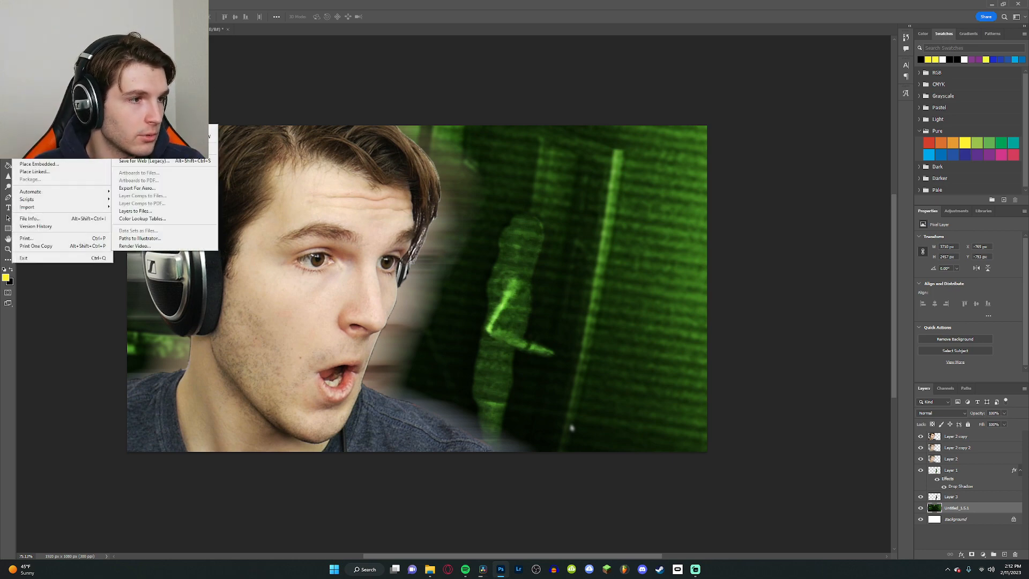
pyautogui.click(145, 136)
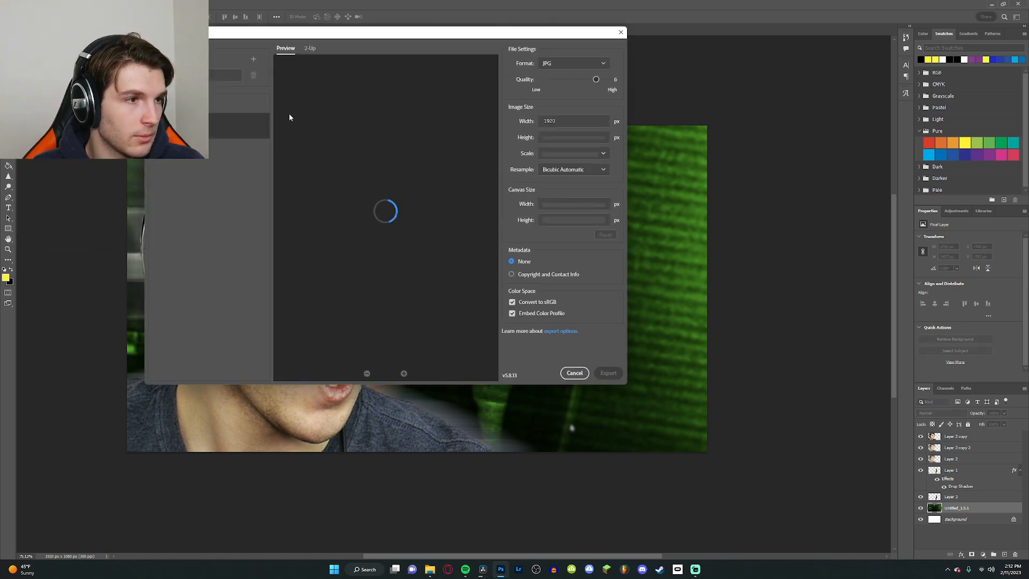
pyautogui.moveTo(594, 84); pyautogui.dragTo(696, 89)
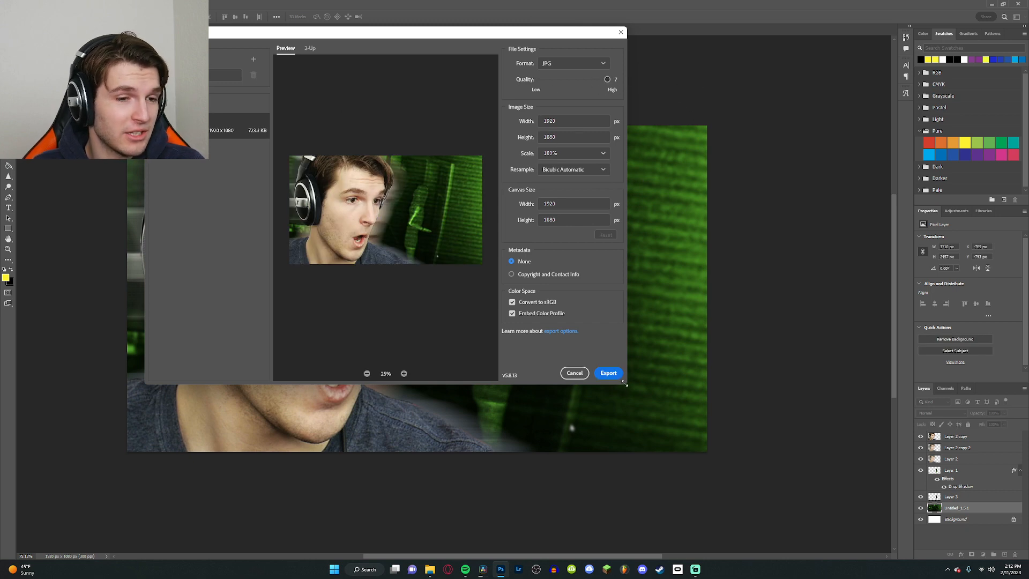
pyautogui.click(608, 373)
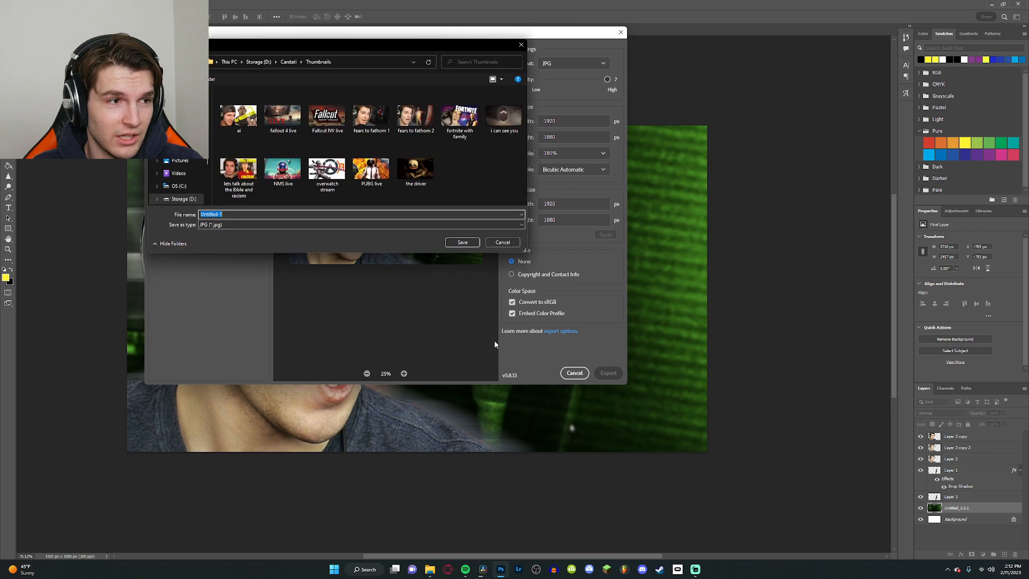
# Step: Save the exported image as "fears to fathom 3" in the Thumbnails folder, and close its preview in the image viewer
pyautogui.write('f')
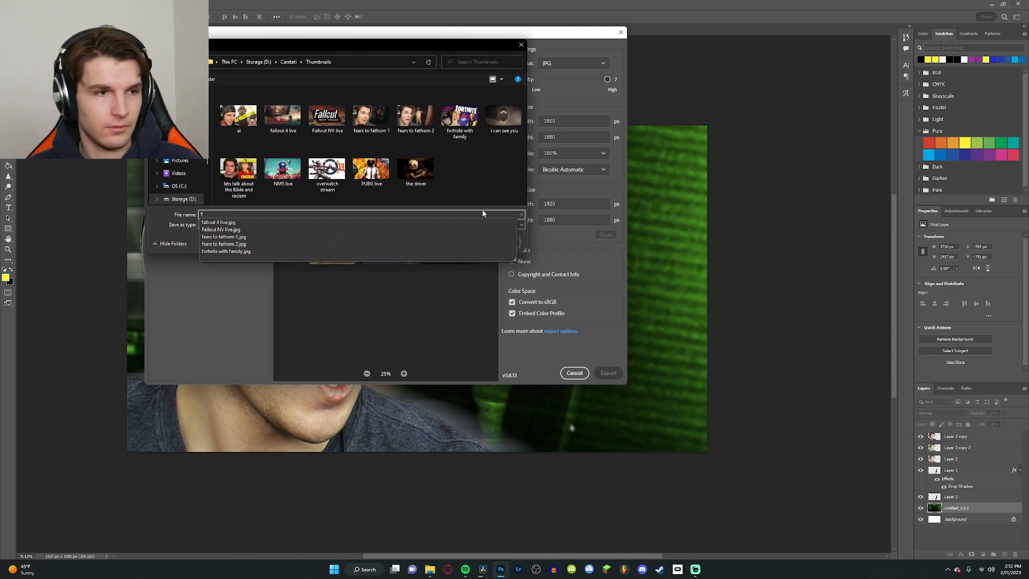
pyautogui.write('erasr to fa')
pyautogui.press('BackSpace')
pyautogui.press('BackSpace')
pyautogui.press('BackSpace')
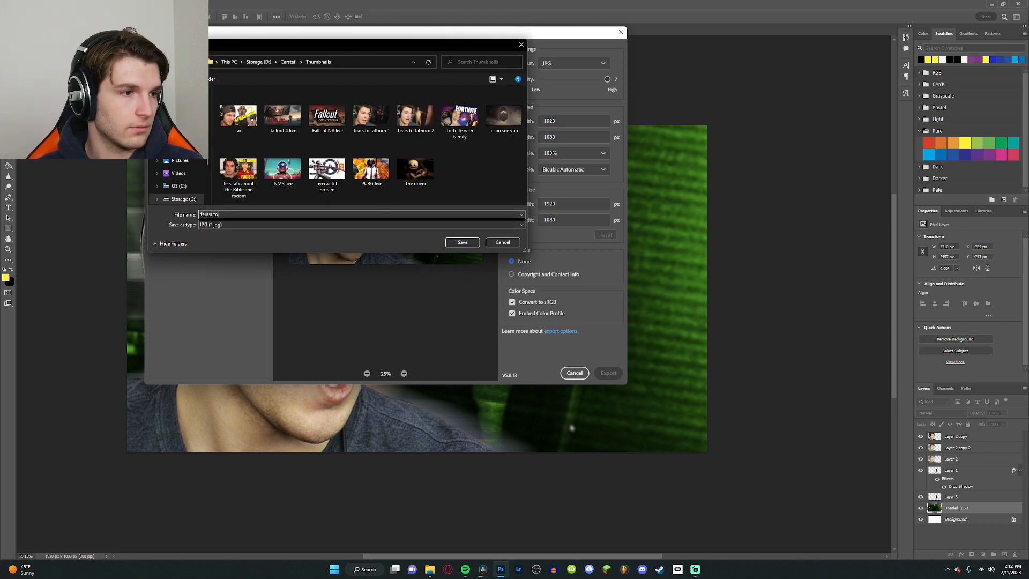
pyautogui.press('BackSpace')
pyautogui.press('BackSpace')
pyautogui.write('a')
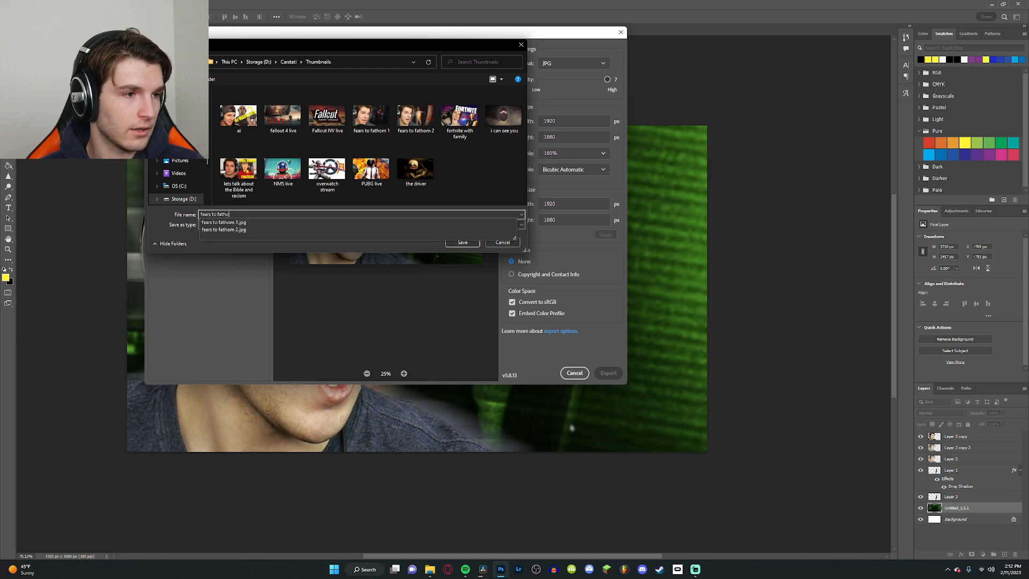
pyautogui.write('rs to fathom 3')
pyautogui.press('Return')
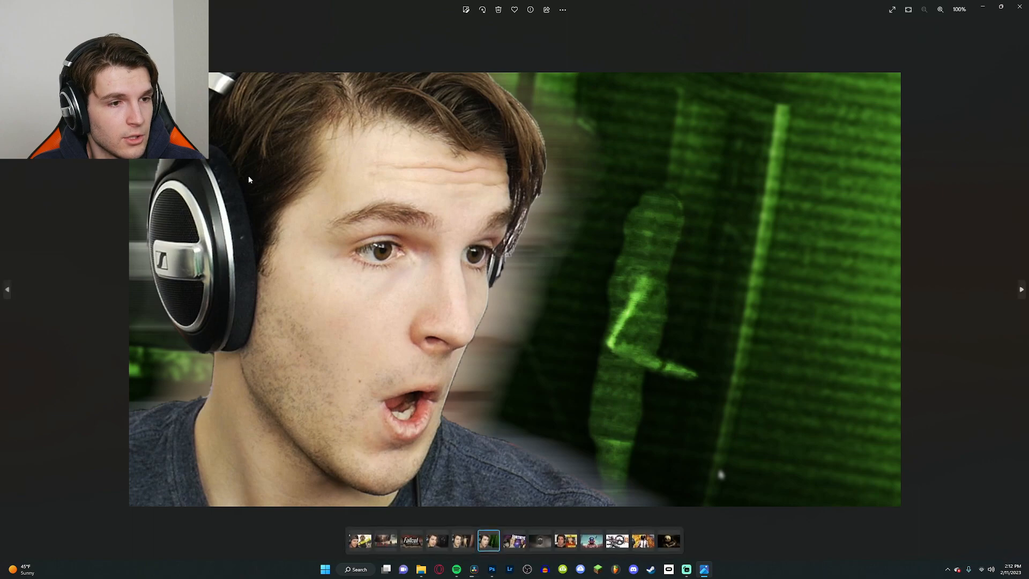
pyautogui.click(1019, 7)
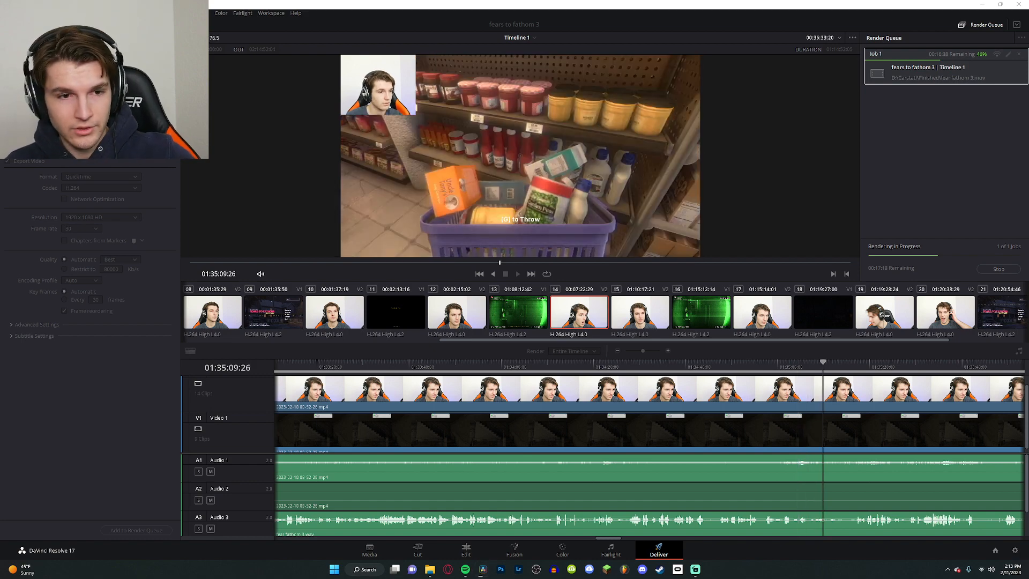
# Step: Switch to the Opera browser, go to Twitch, and open the signed-in account's own channel page
pyautogui.click(447, 569)
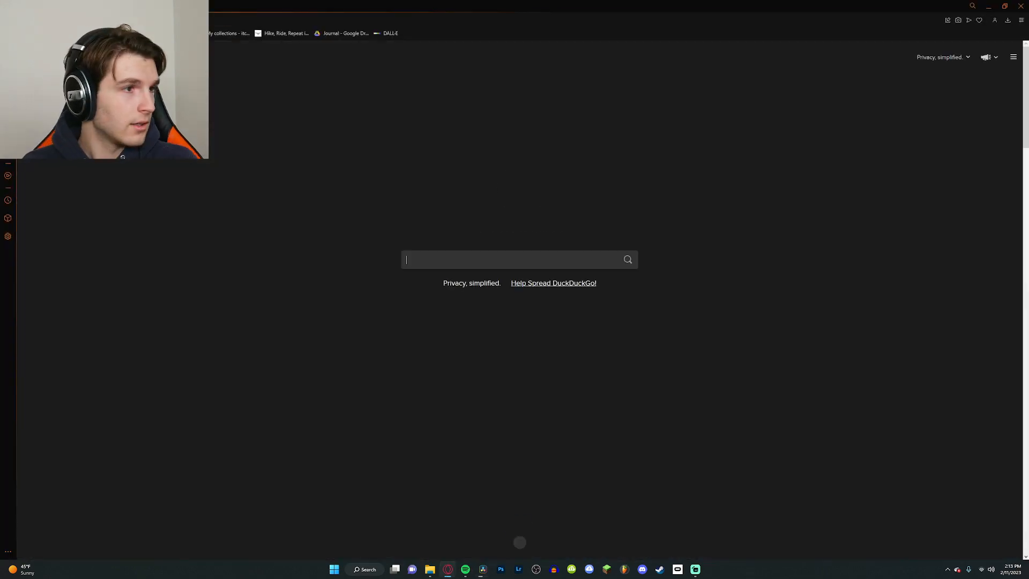
pyautogui.write('twitch')
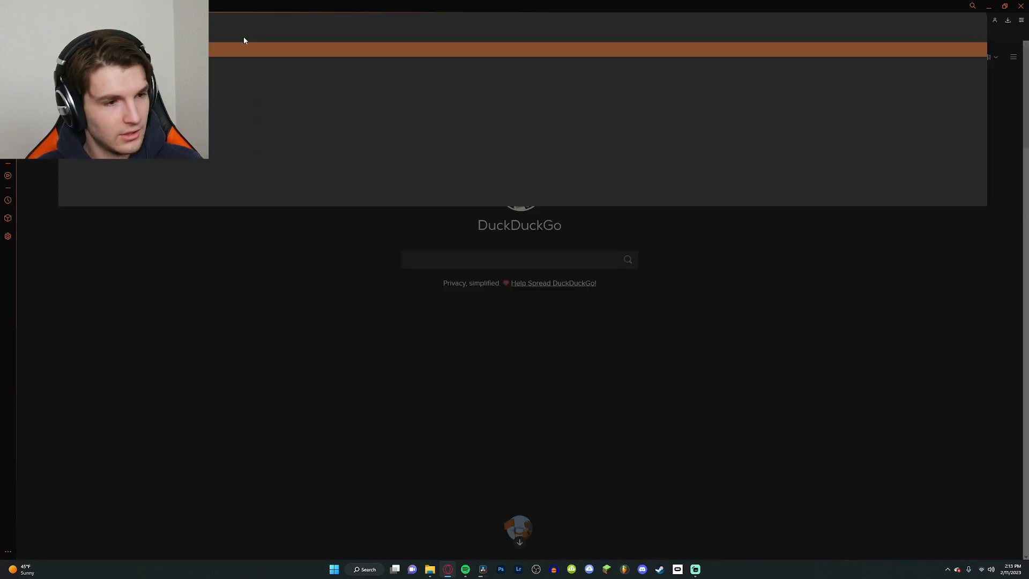
pyautogui.press('Return')
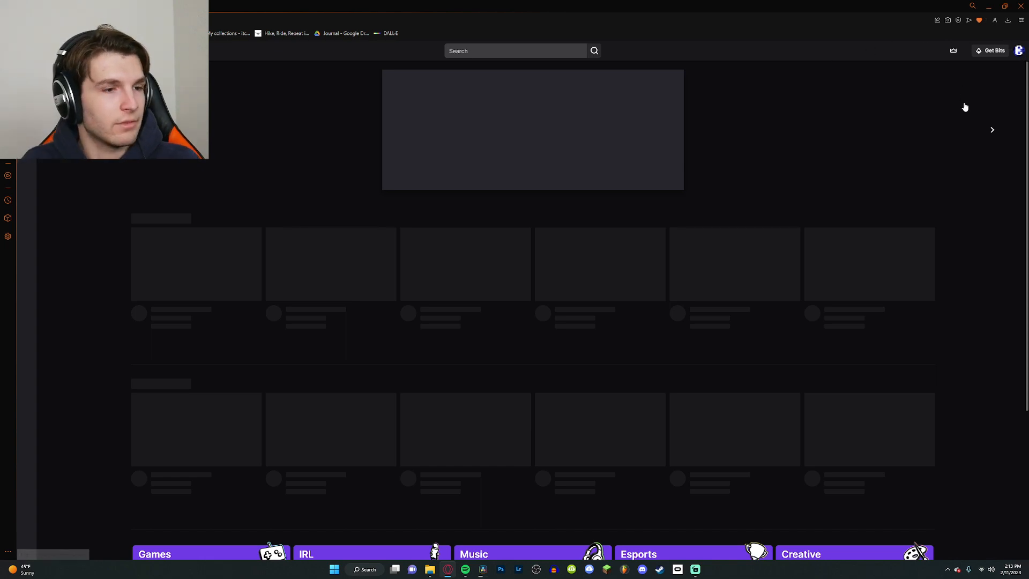
pyautogui.click(1018, 50)
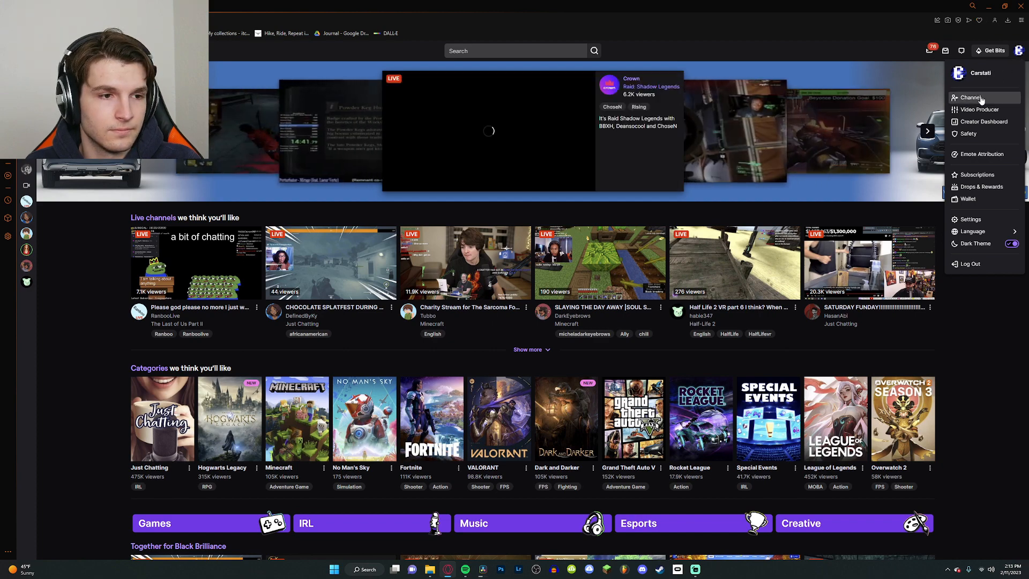
pyautogui.click(970, 98)
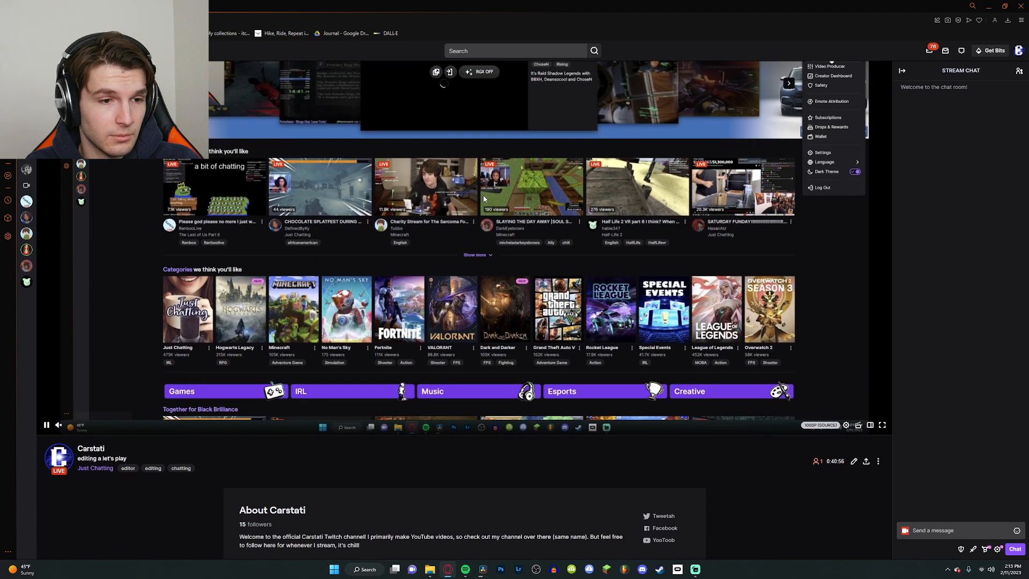
# Step: Look over the live channel page and its home page, and open the channel's About section
pyautogui.scroll(1, 485, 199)
pyautogui.scroll(-3, 484, 199)
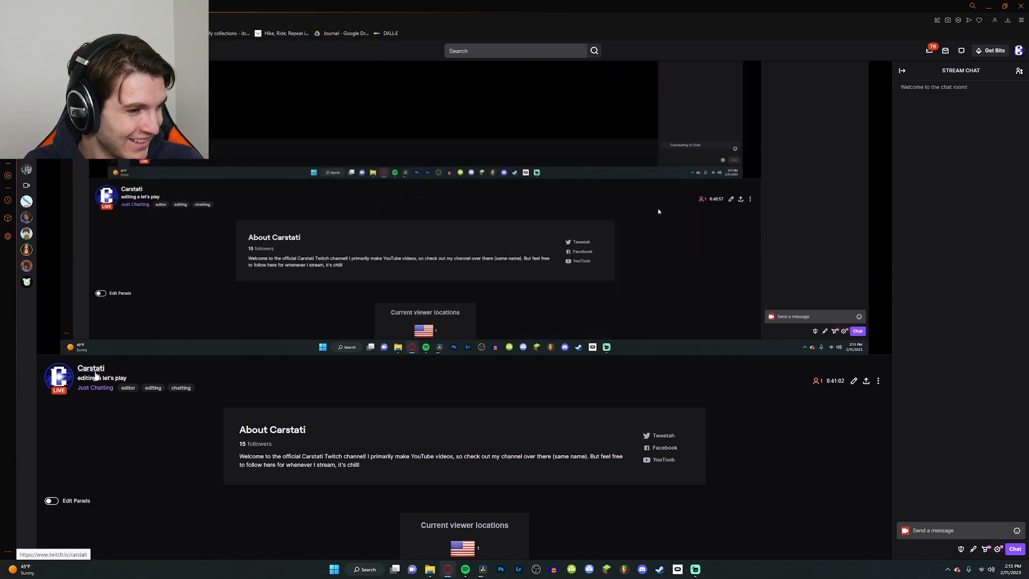
pyautogui.scroll(-3, 178, 381)
pyautogui.scroll(-1, 290, 364)
pyautogui.scroll(2, 215, 339)
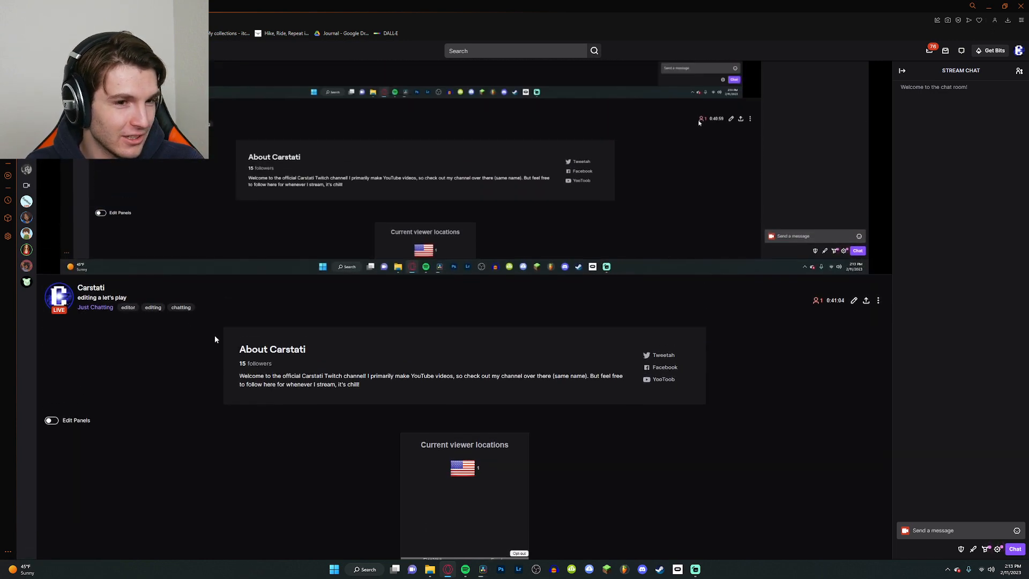
pyautogui.click(100, 288)
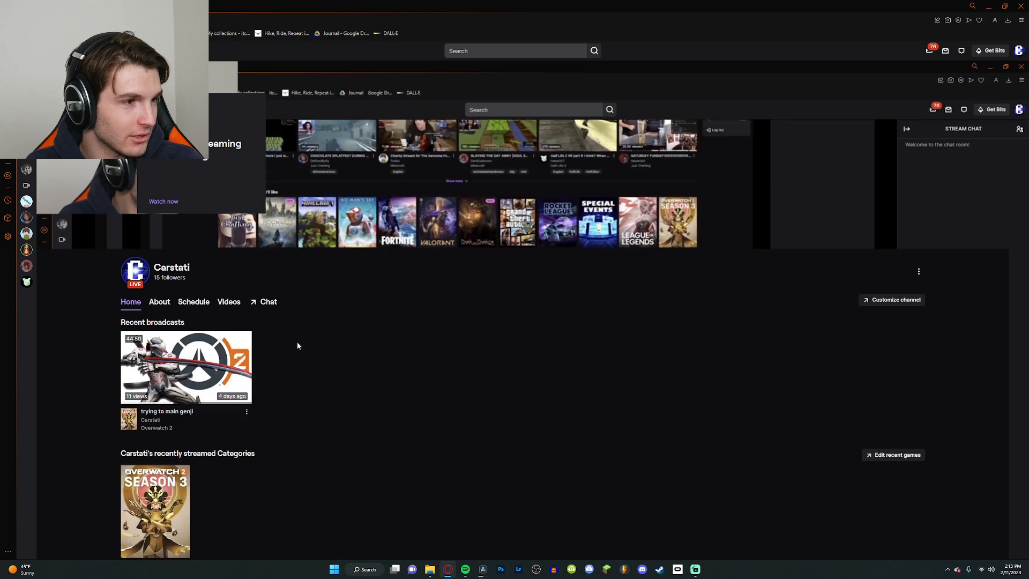
pyautogui.scroll(-2, 311, 321)
pyautogui.scroll(1, 272, 315)
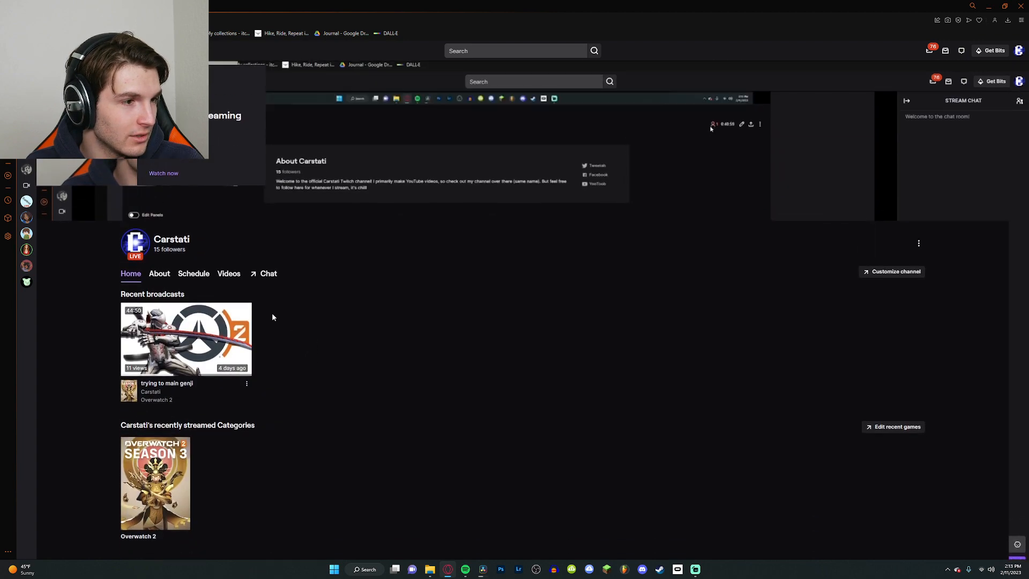
pyautogui.click(159, 279)
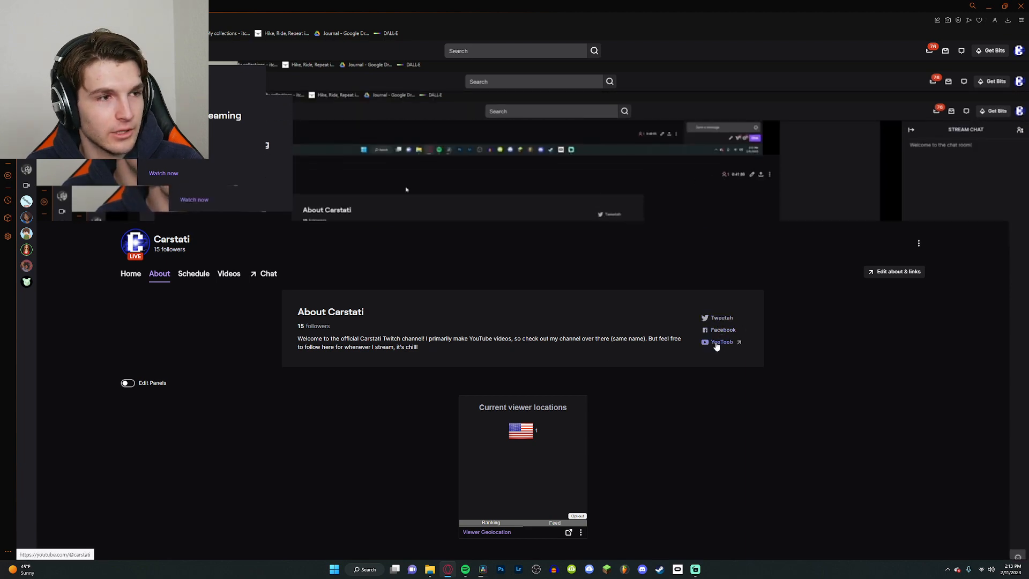
# Step: Follow the About section's YouTube link to the old channel and open the new channel featured there, pausing both trailers
pyautogui.click(721, 342)
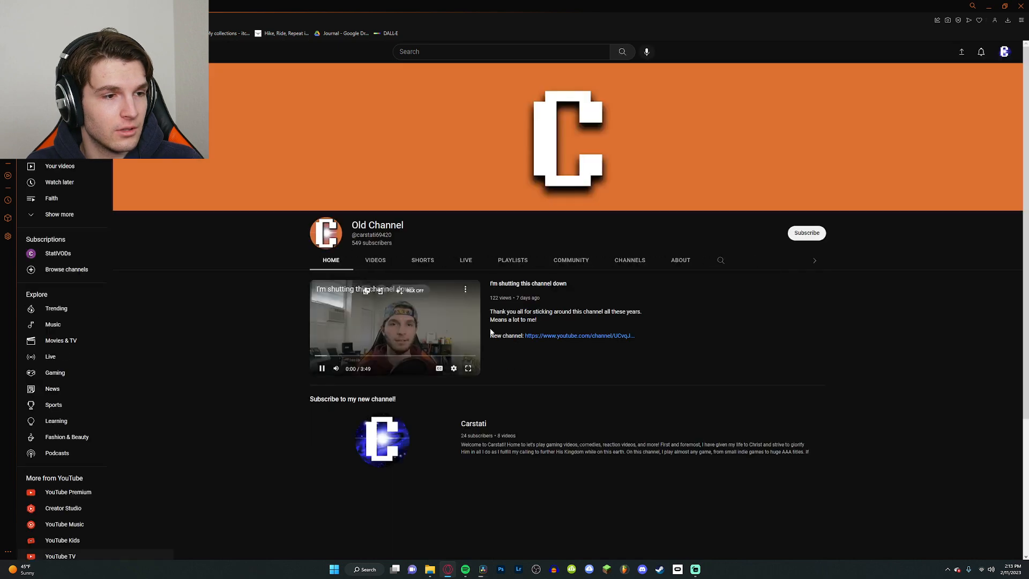
pyautogui.click(445, 327)
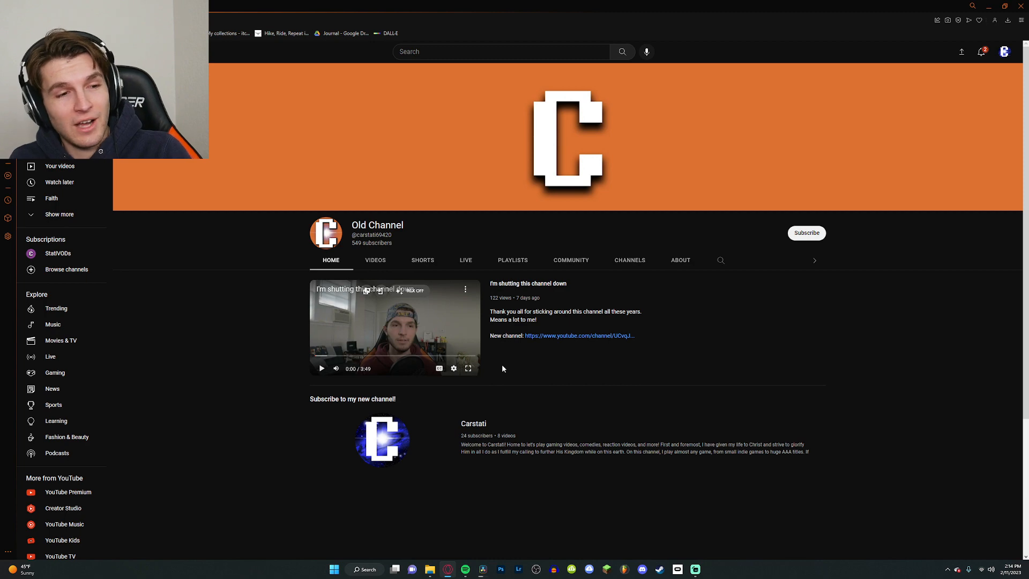
pyautogui.click(483, 425)
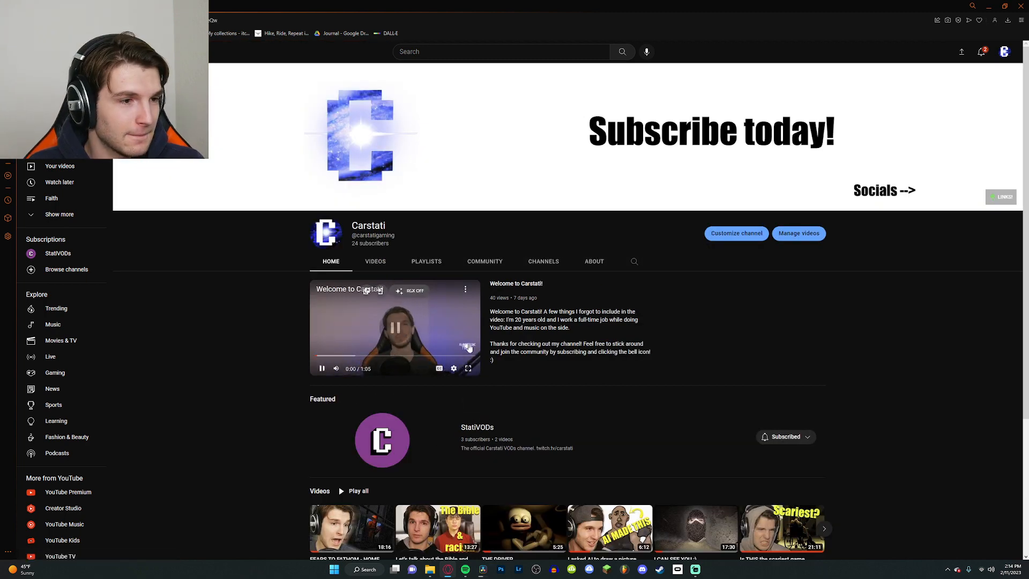
pyautogui.click(467, 347)
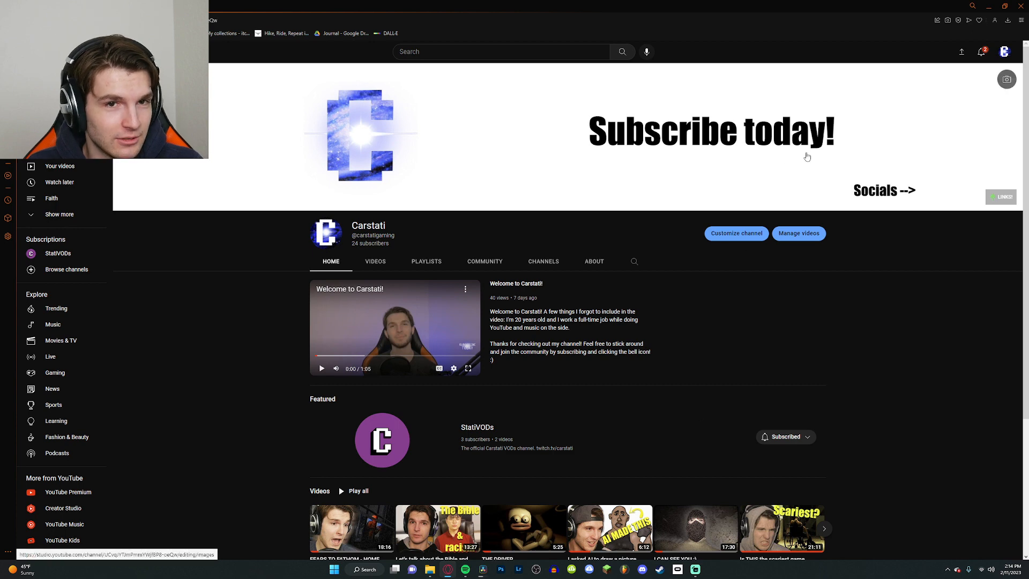
# Step: Check the YouTube notifications and browse the new channel's uploaded videos, ending on the channel's home page
pyautogui.click(980, 52)
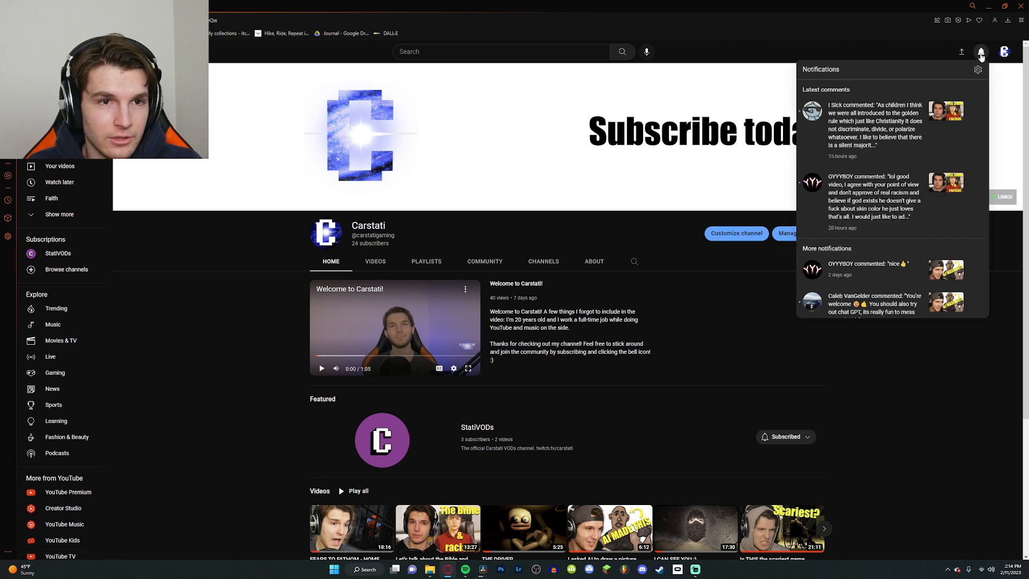
pyautogui.click(981, 52)
pyautogui.scroll(-2, 804, 423)
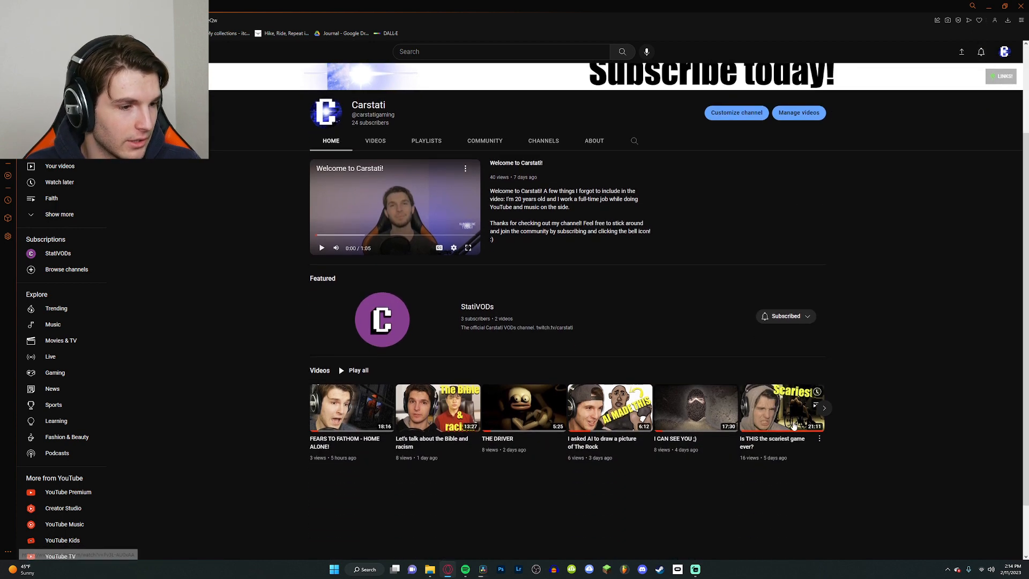
pyautogui.scroll(2, 384, 278)
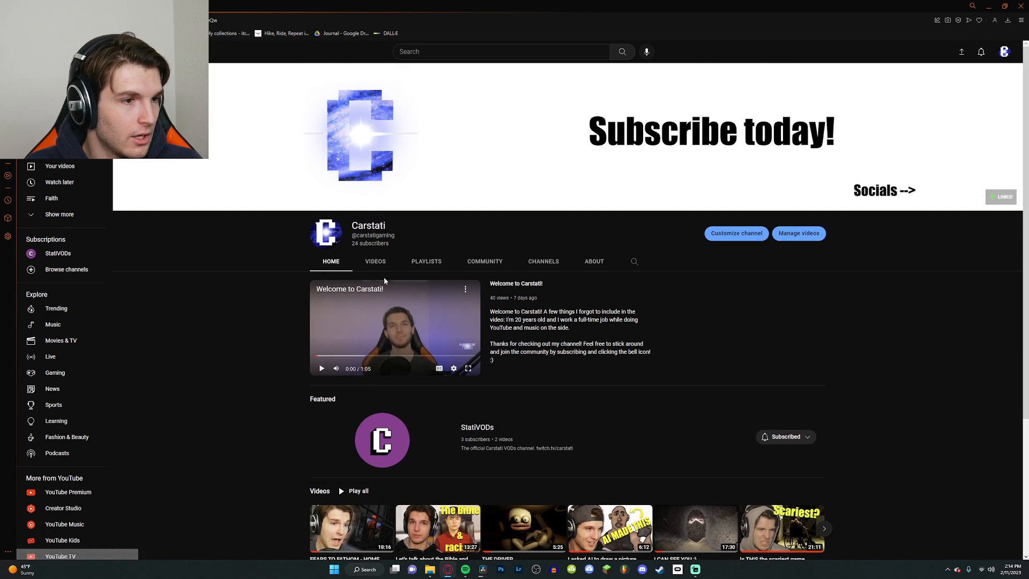
pyautogui.click(377, 261)
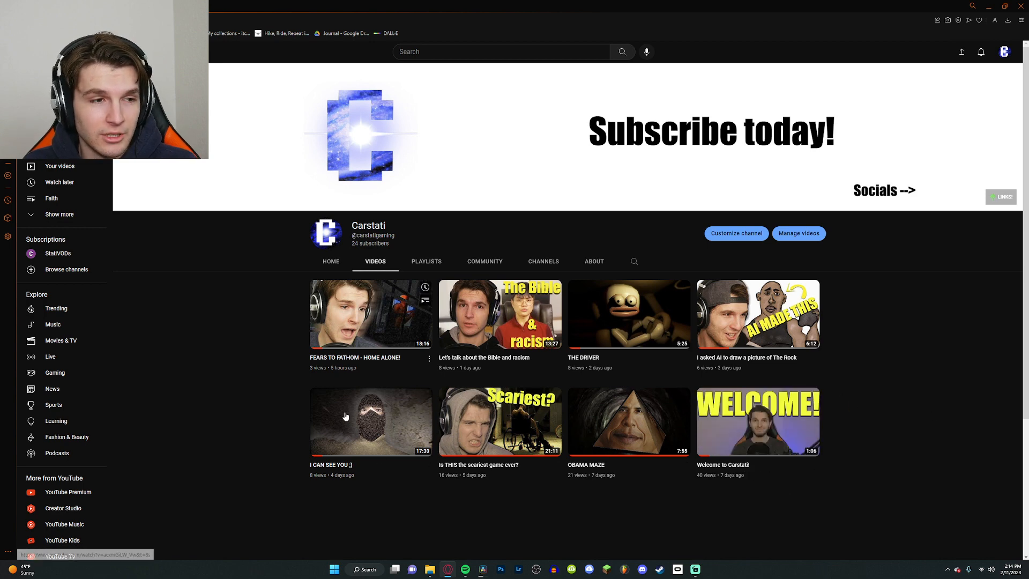
pyautogui.click(331, 261)
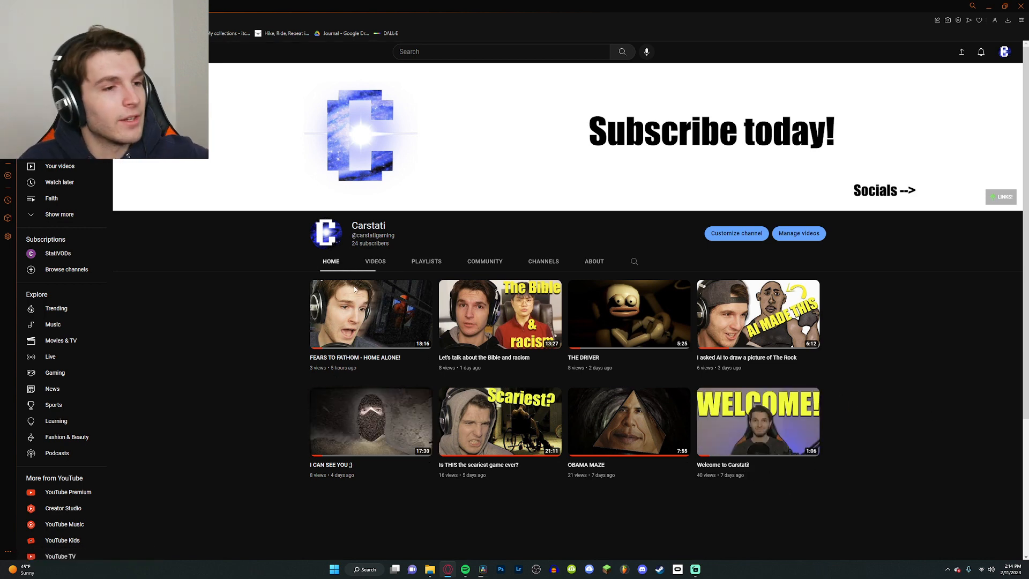
# Step: Open the featured StatiVODs channel, view its About details, and return to its home page
pyautogui.scroll(-2, 455, 309)
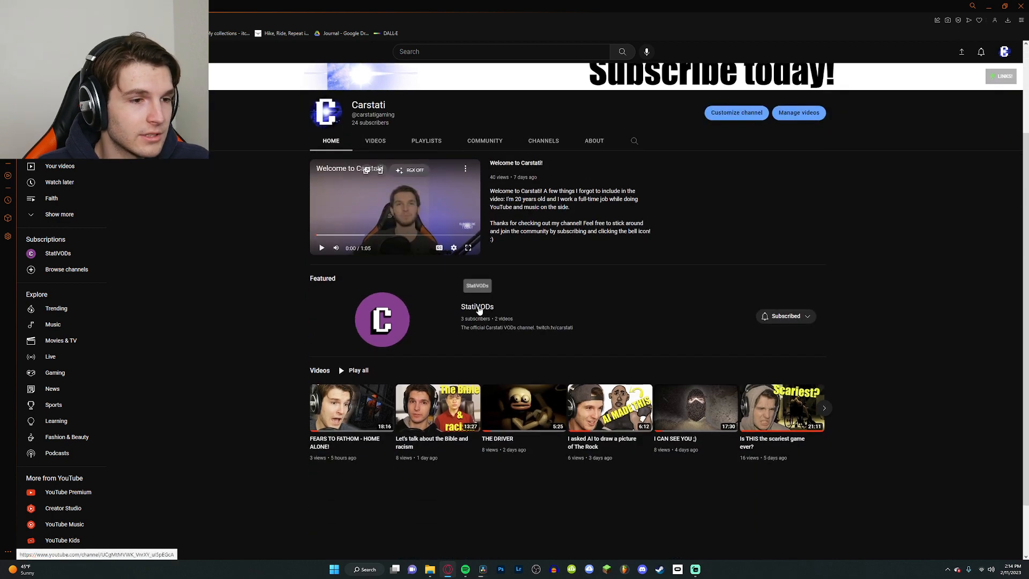
pyautogui.click(477, 308)
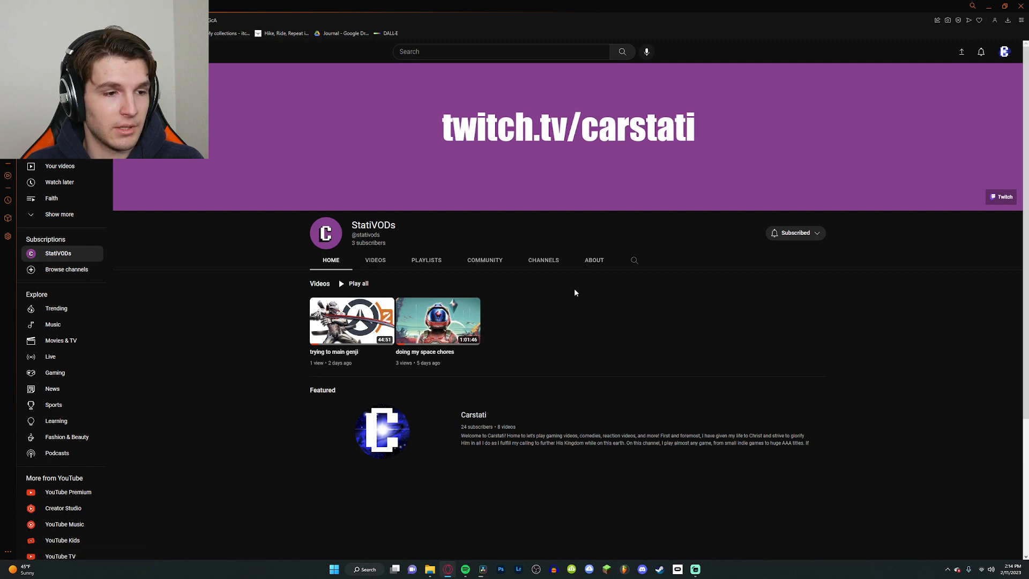
pyautogui.click(592, 261)
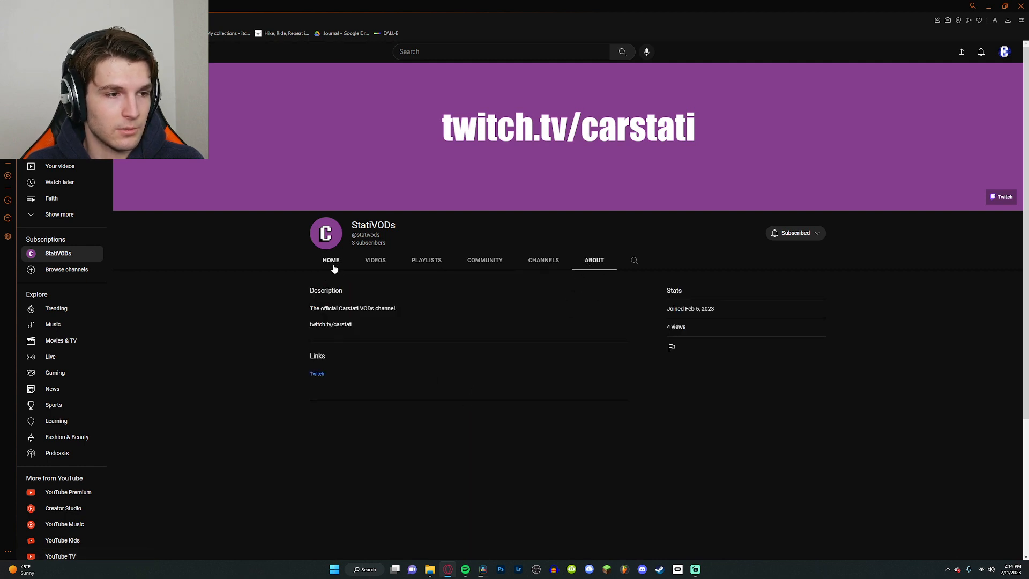
pyautogui.click(332, 266)
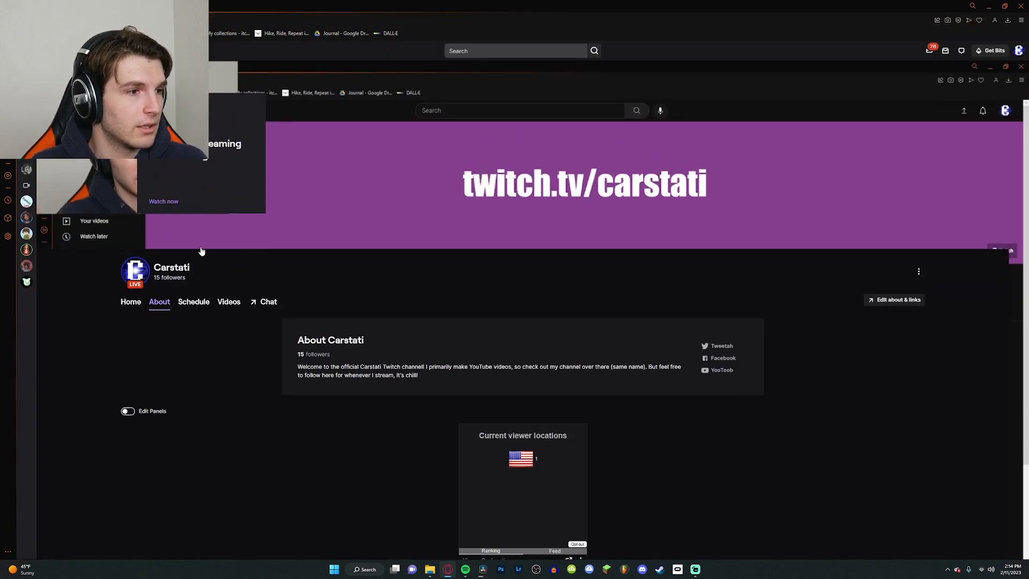
# Step: Open the live stream from the Twitch channel page and close the browser to return to DaVinci Resolve
pyautogui.click(159, 202)
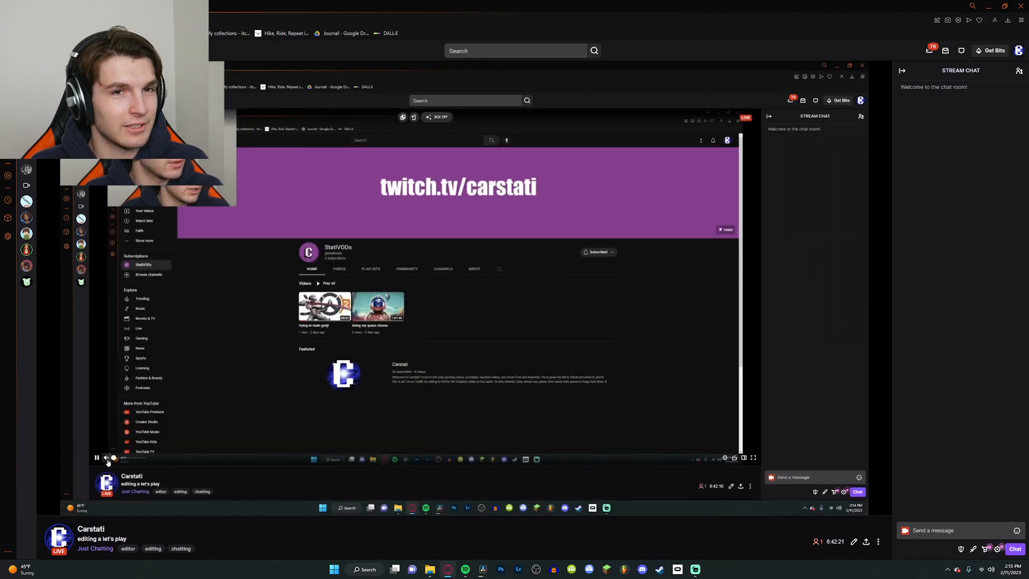
pyautogui.hotkey('ctrl', 'w')
pyautogui.click(1021, 6)
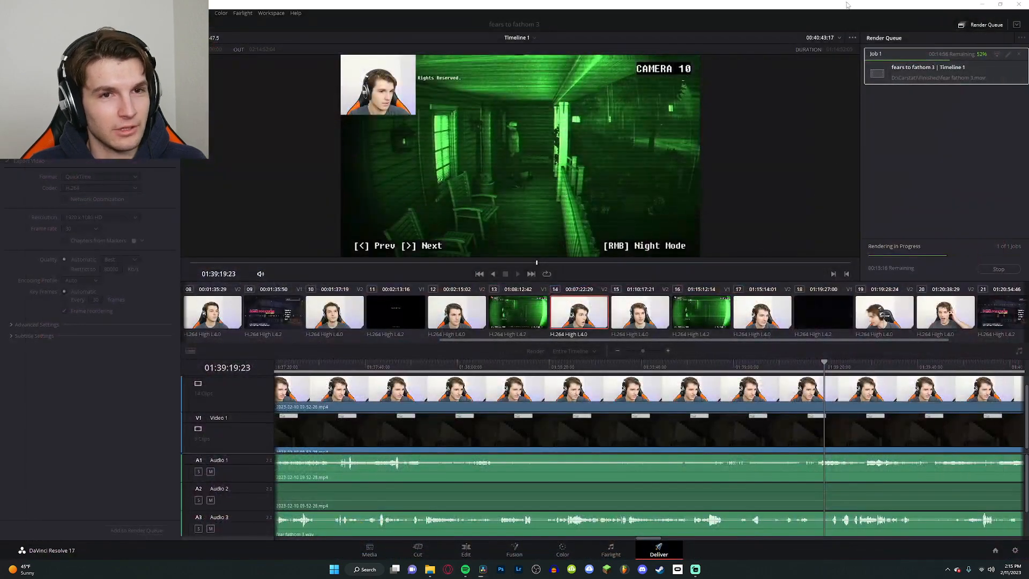